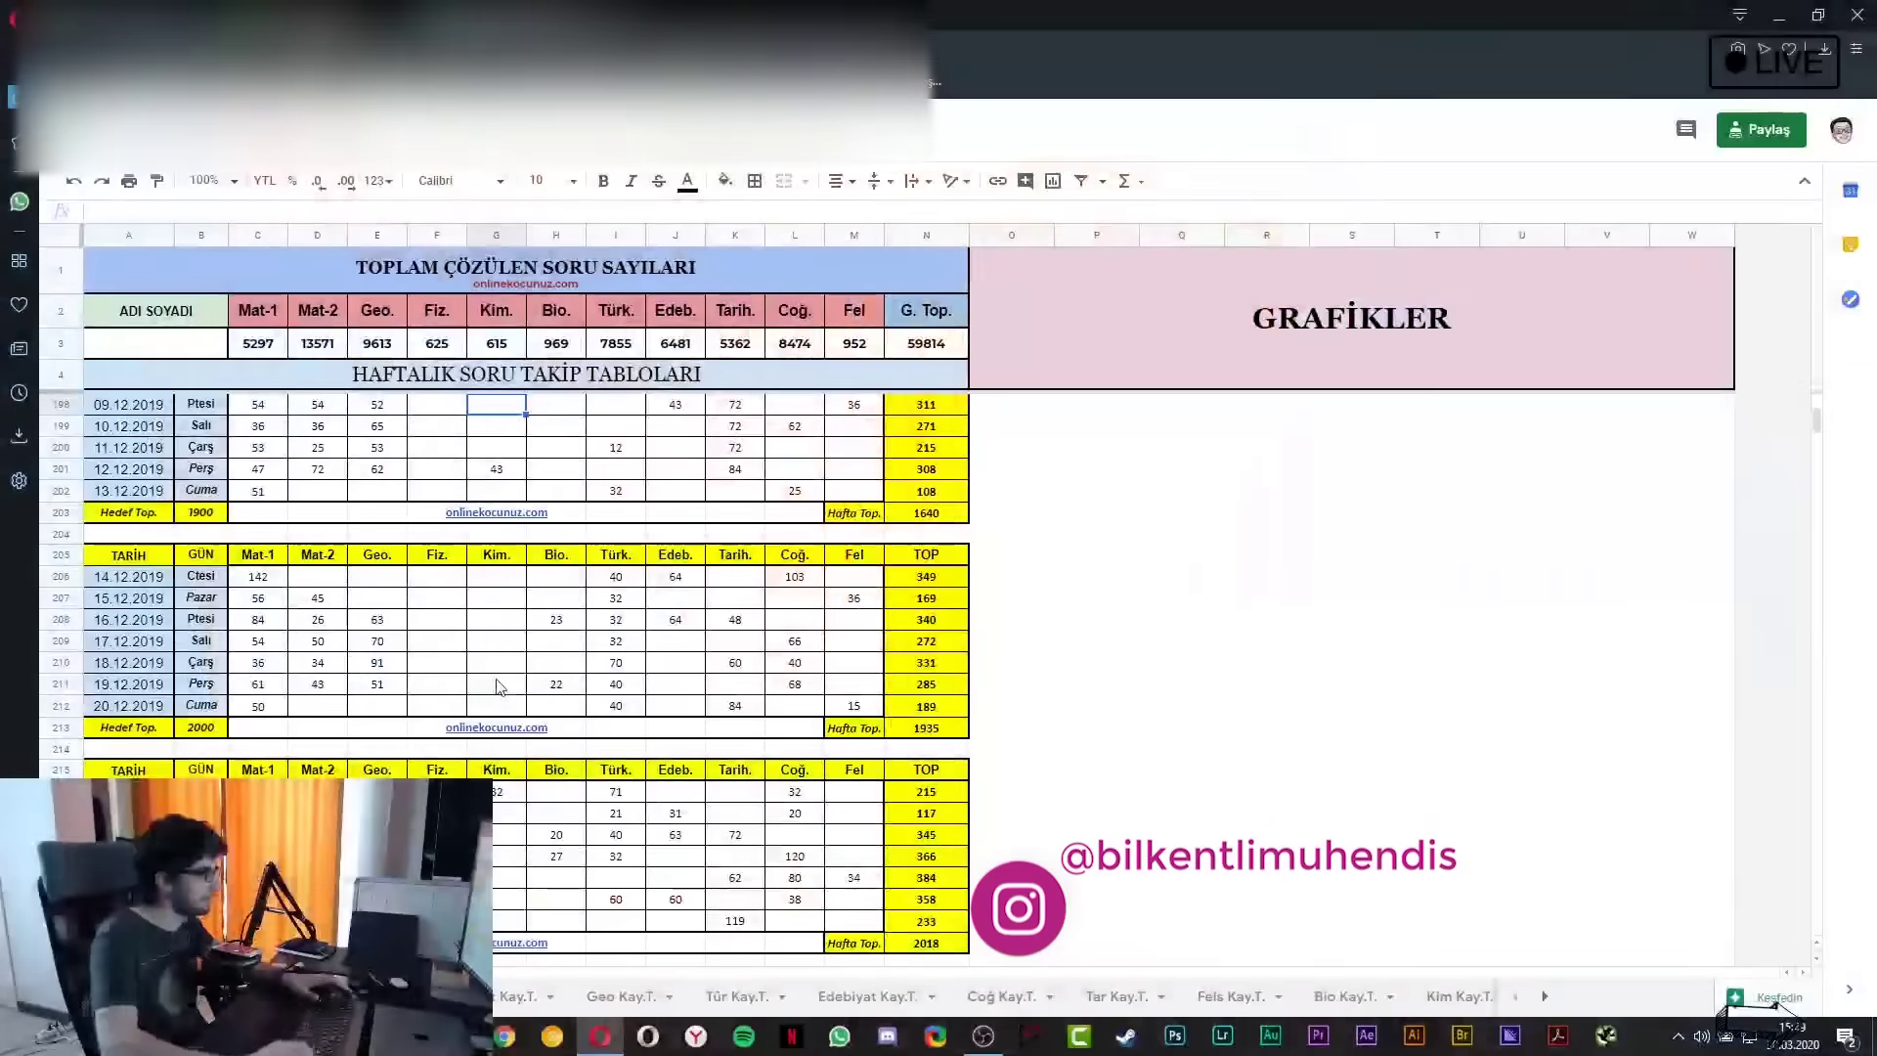
Enter the dates 28.03.2020 to 03.04.2020 in A356:A362, the first undated weekly question-tracking table
scroll(518, 673, down, 15)
scroll(518, 672, down, 18)
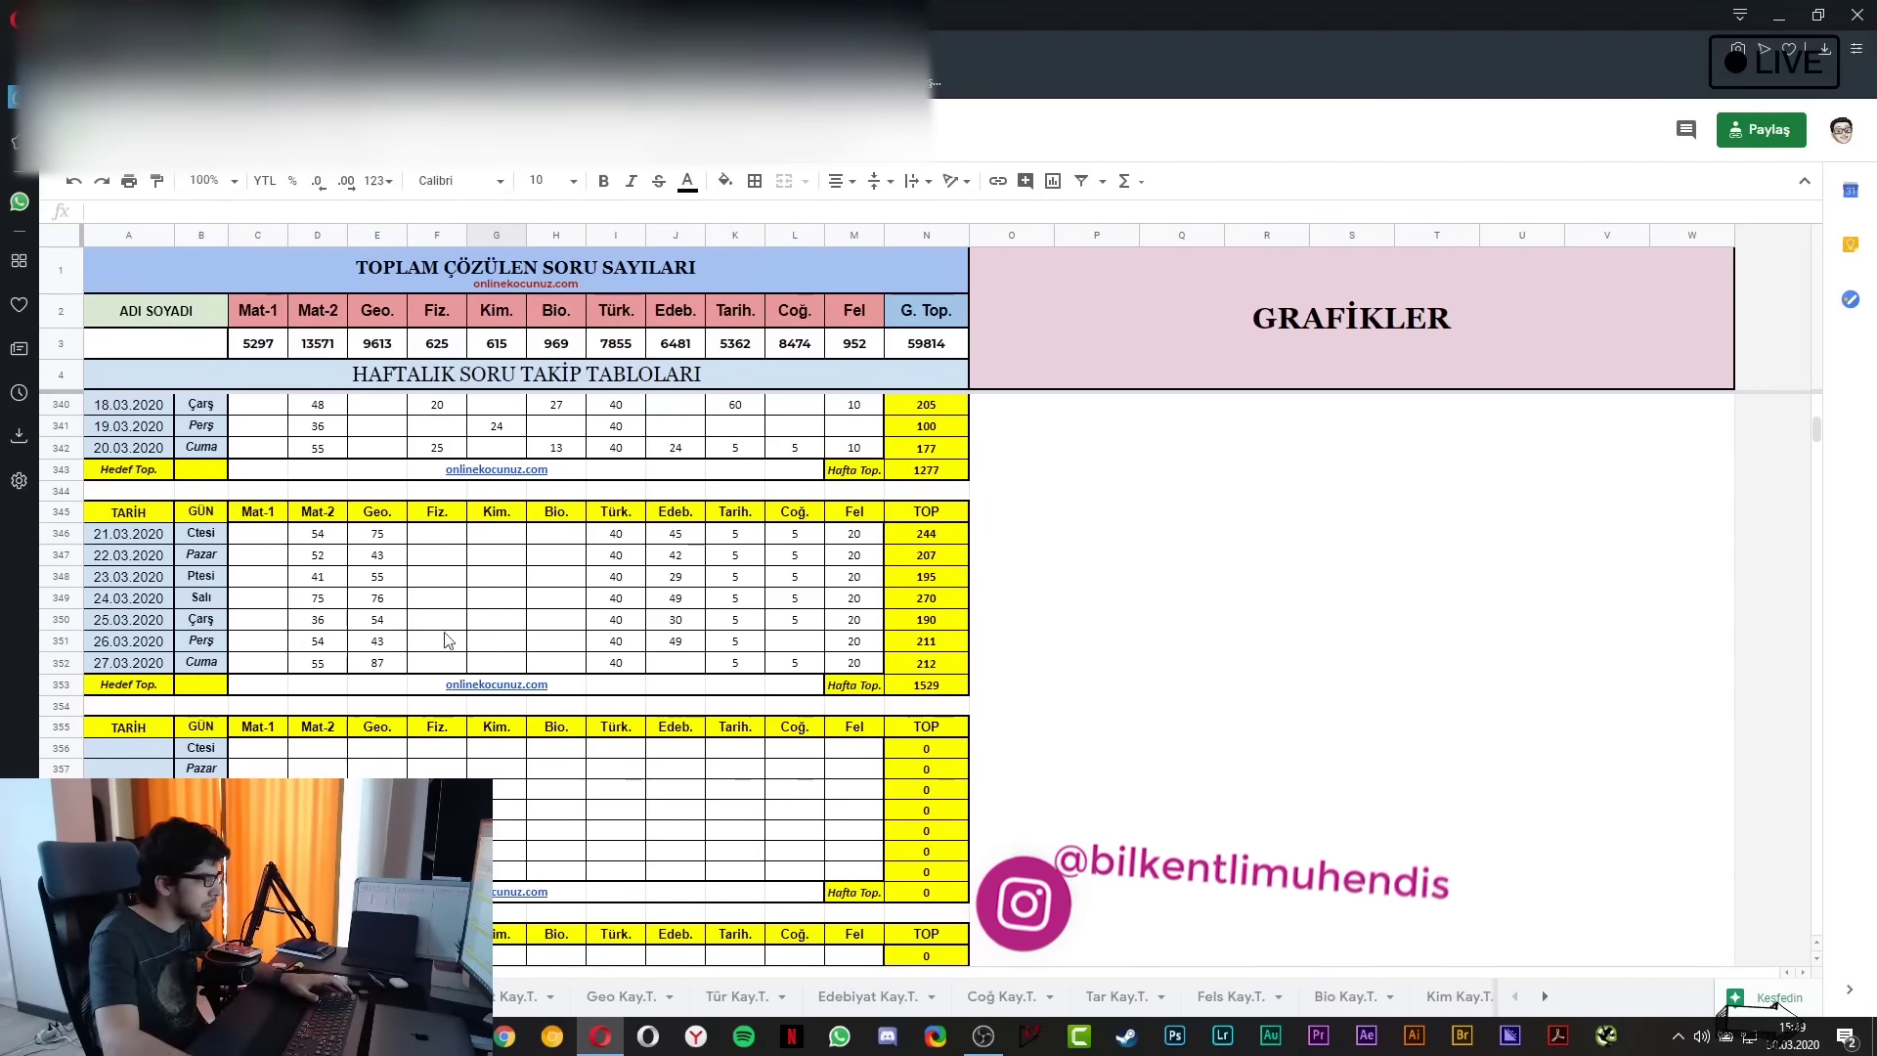
click(130, 754)
text(28.)
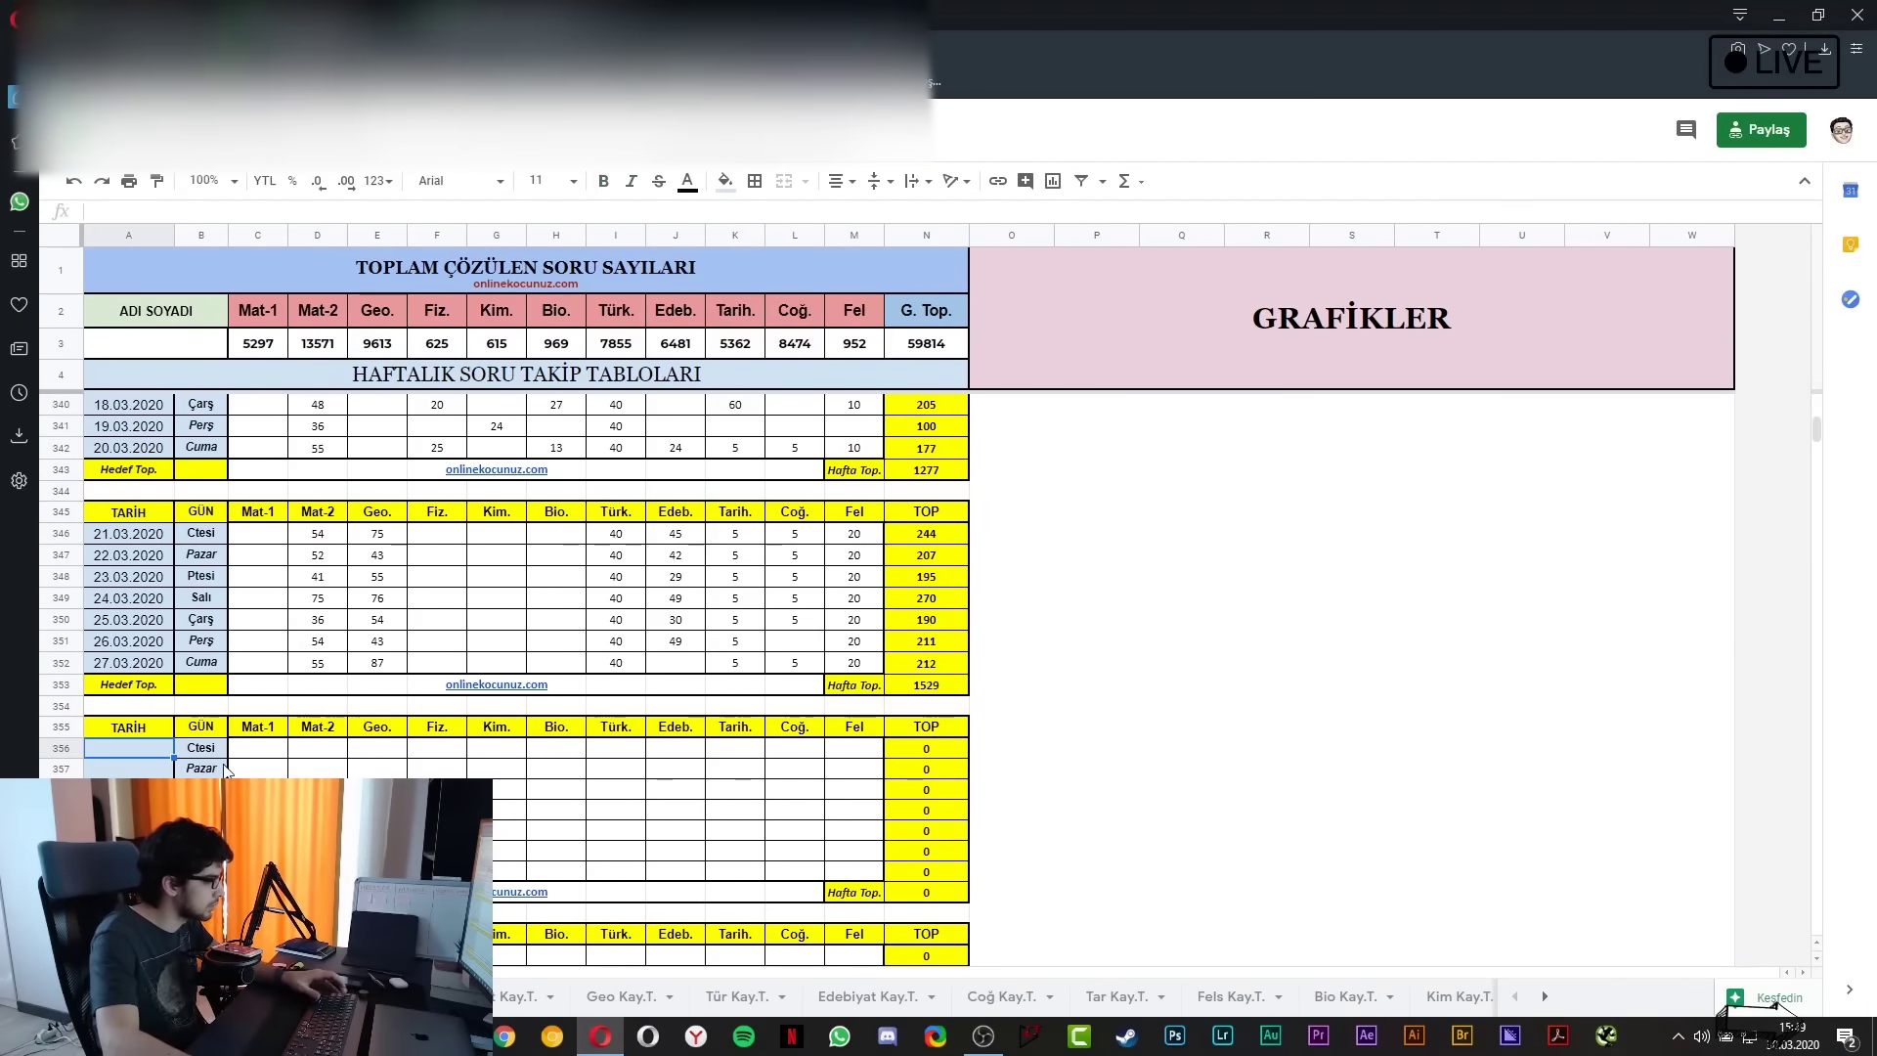
text(03.2020)
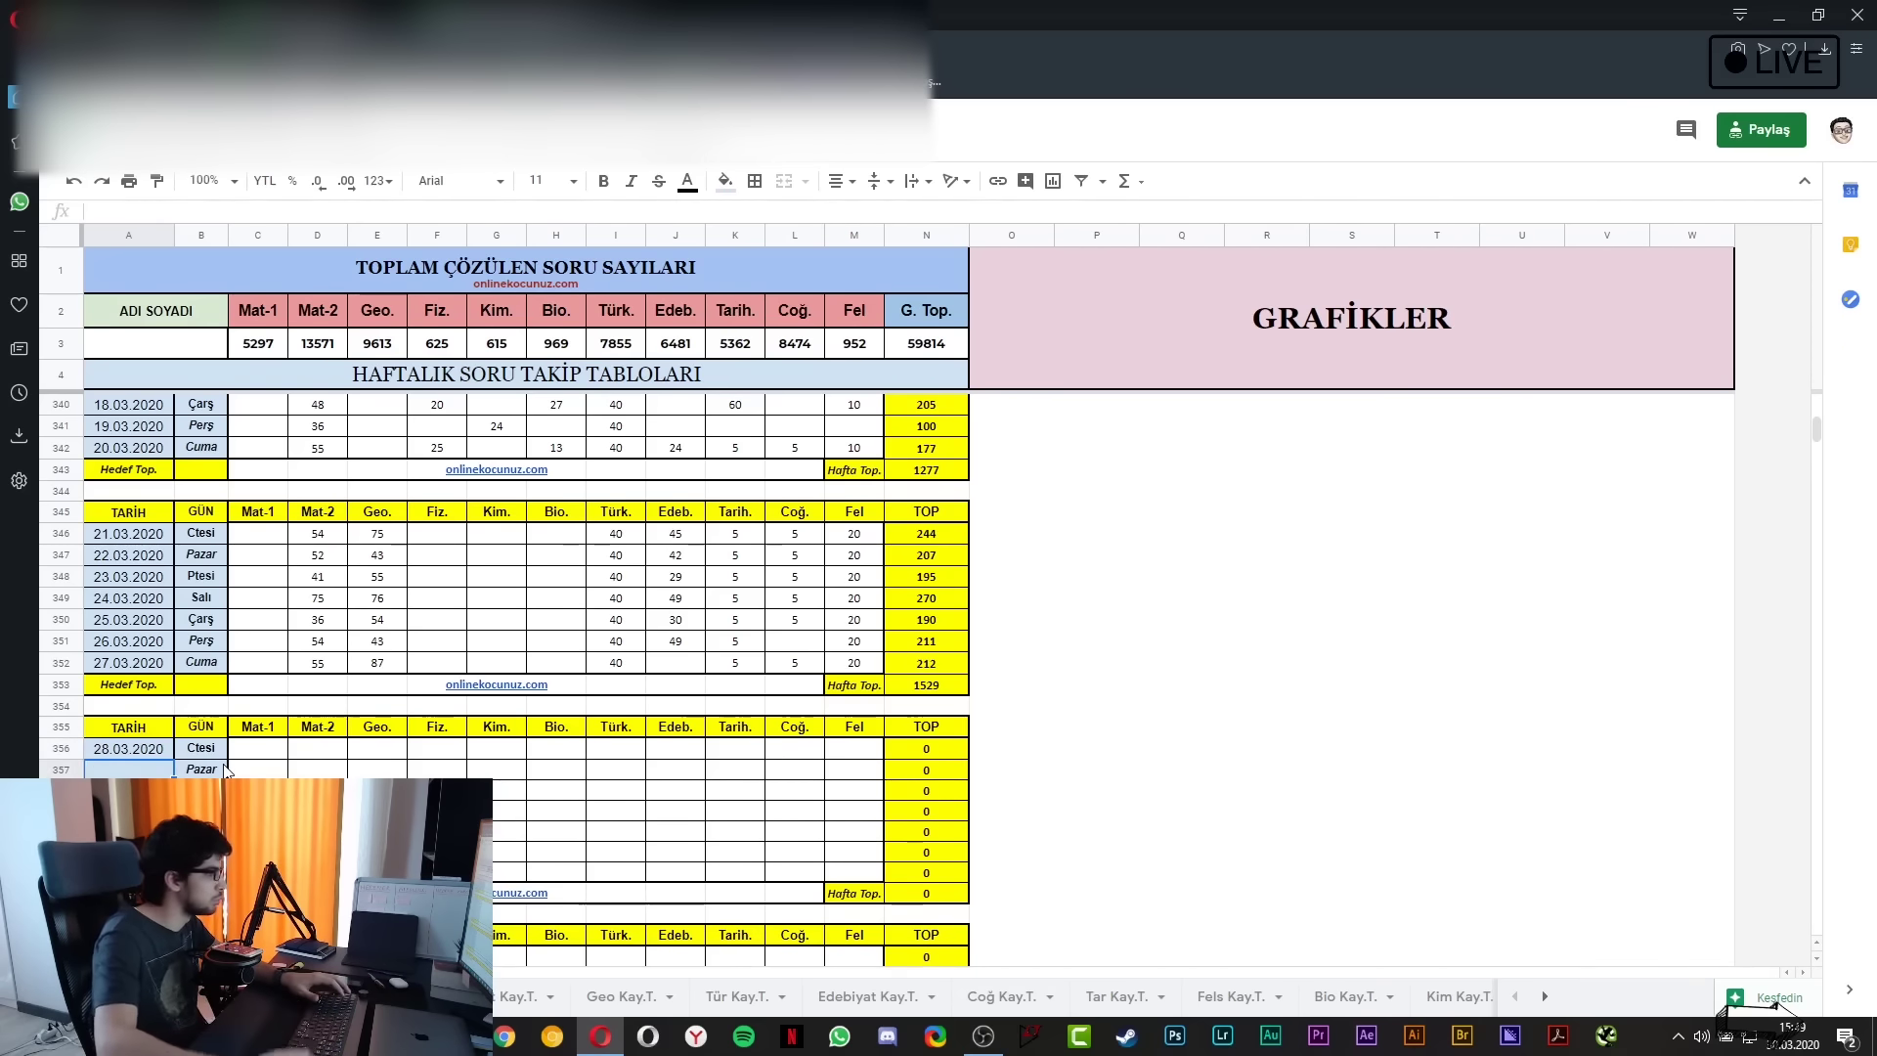
click(178, 761)
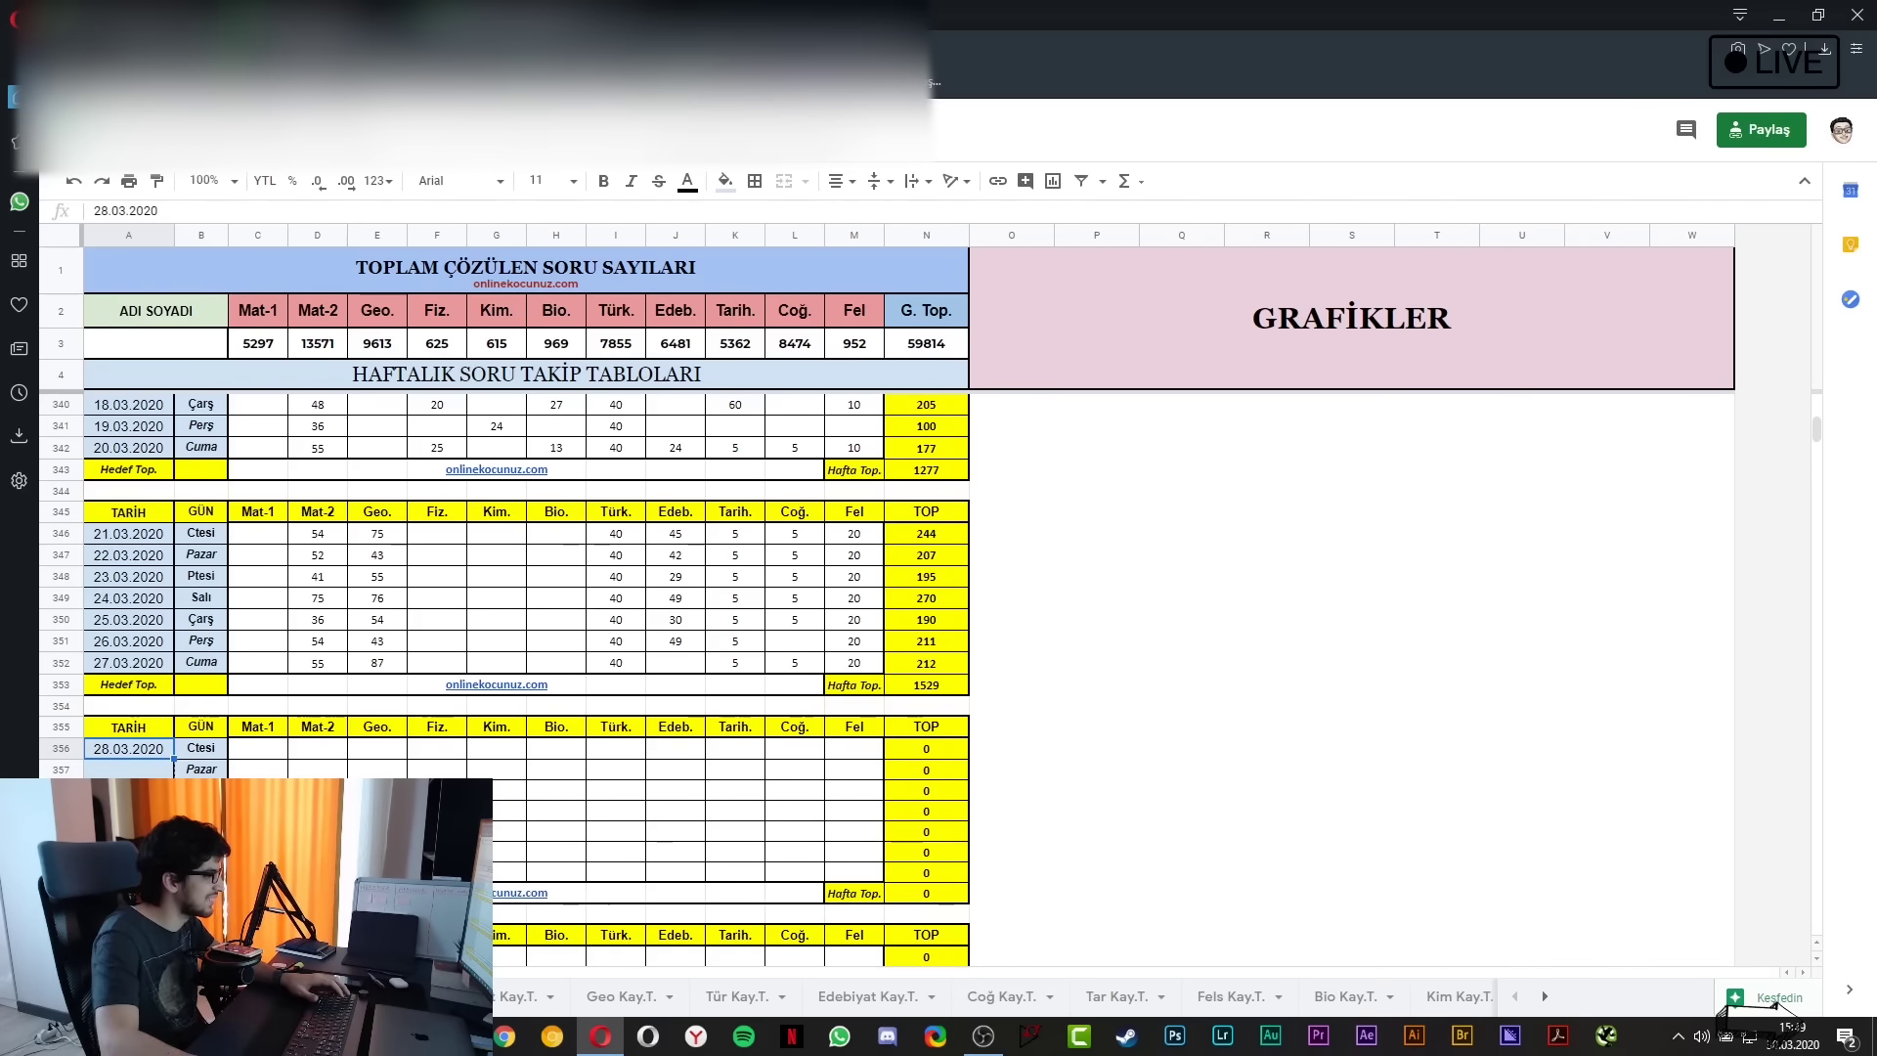
Set the weekly target (Hedef Top.) of the week starting 28.03.2020 to 1700
click(201, 892)
scroll(201, 893, down, 2)
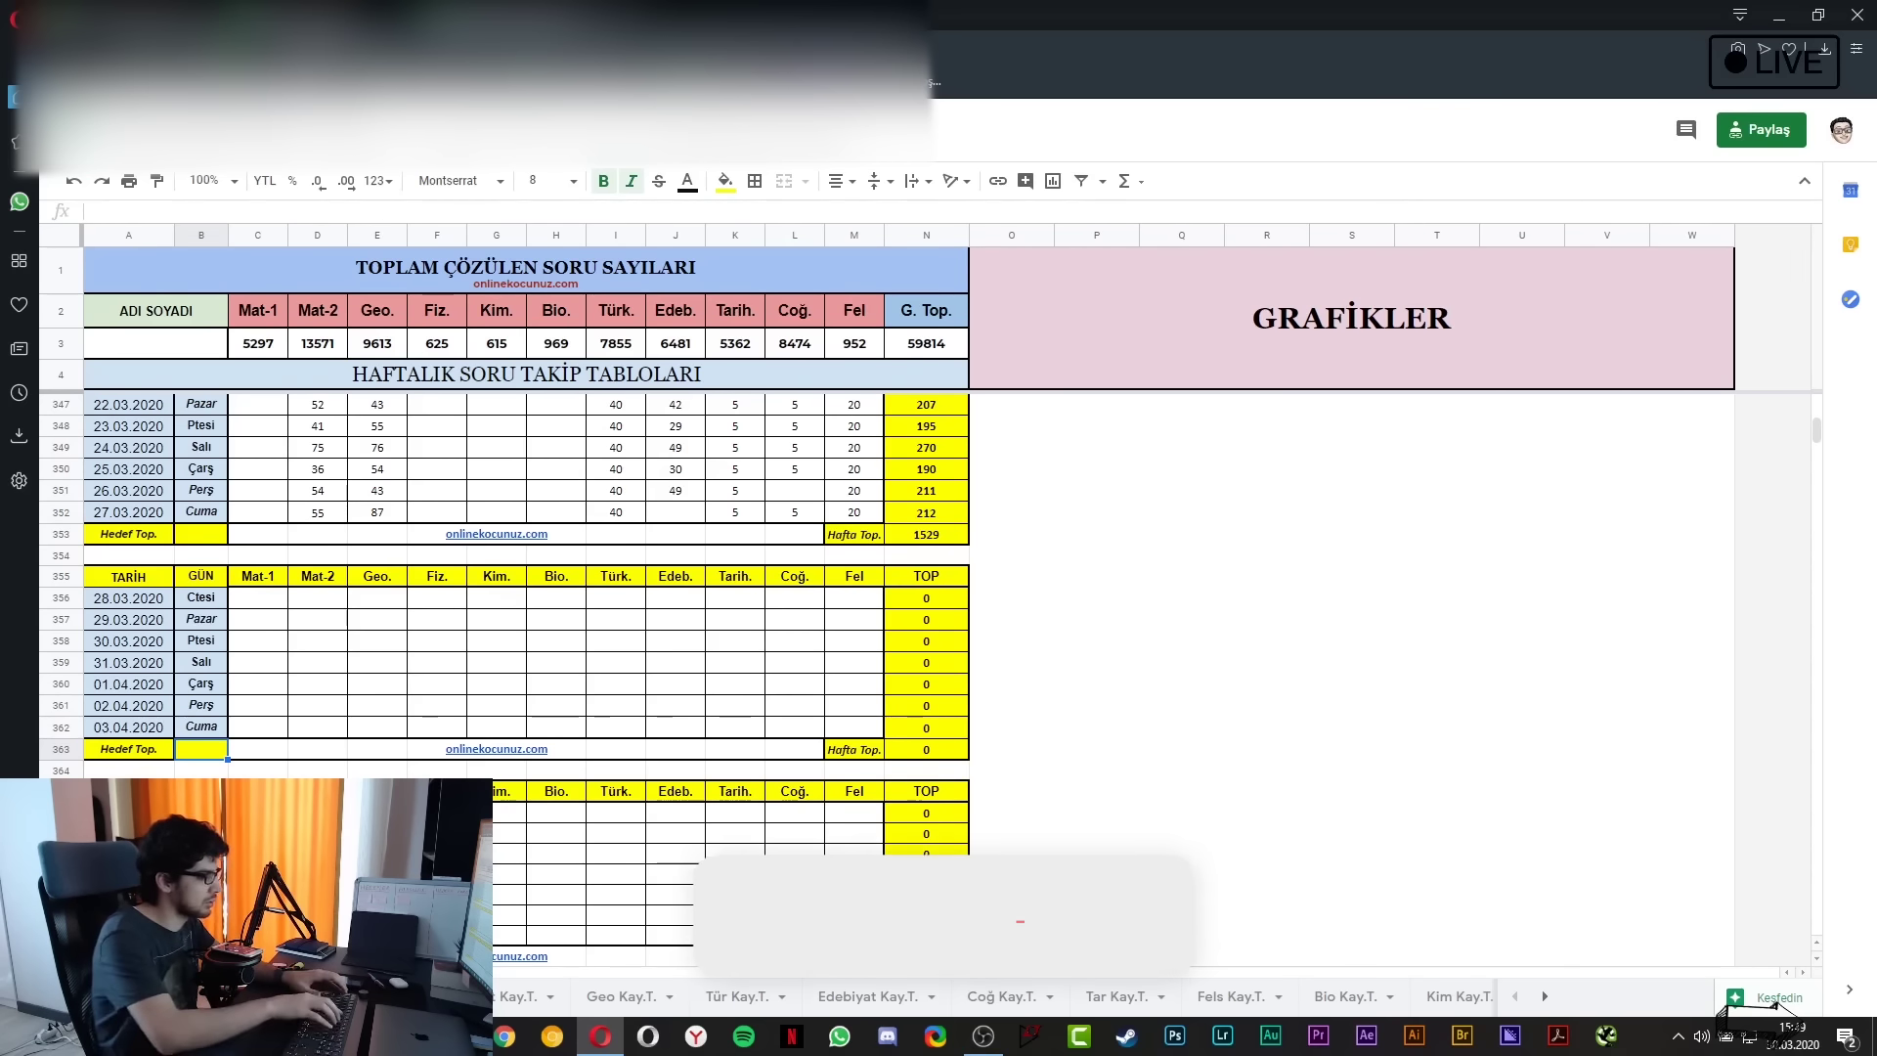
text(1)
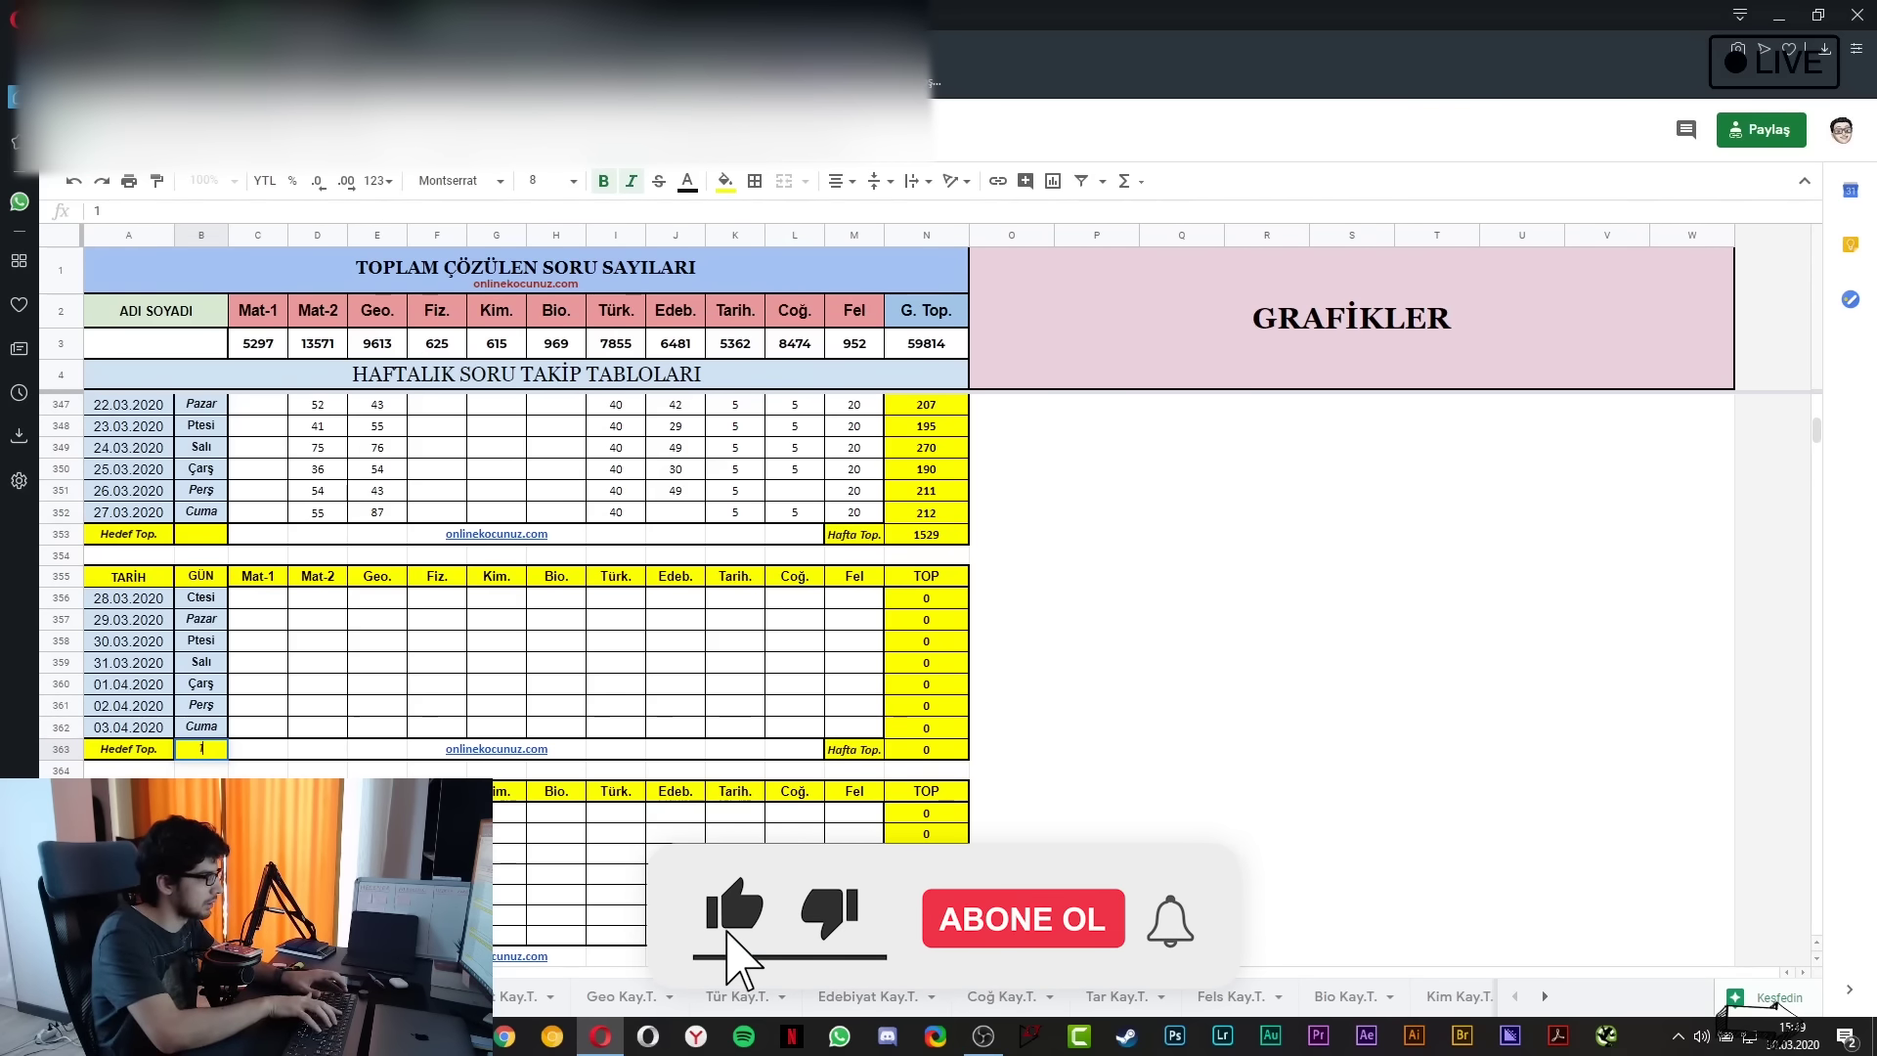
text(700)
key(Return)
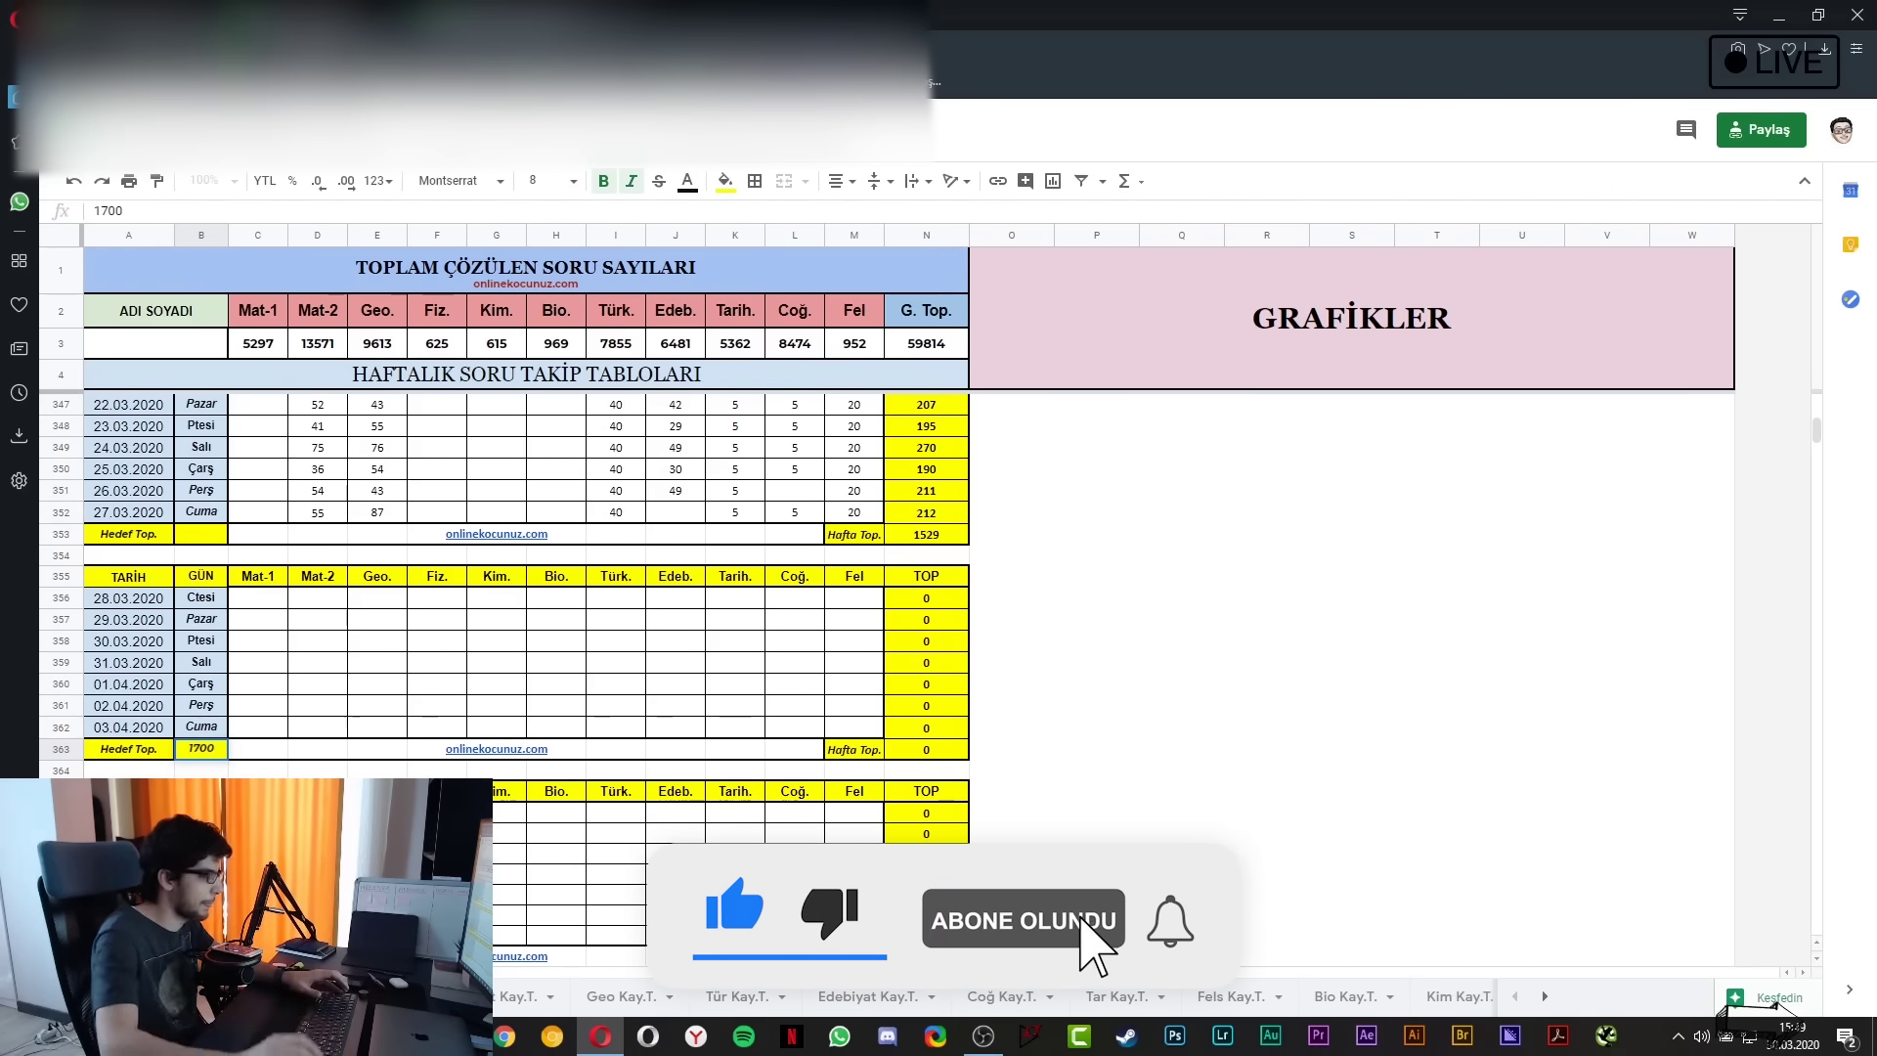
click(297, 772)
Check the earlier weekly tables and change the target of the week starting 28.03.2020 to 2300
scroll(299, 753, up, 10)
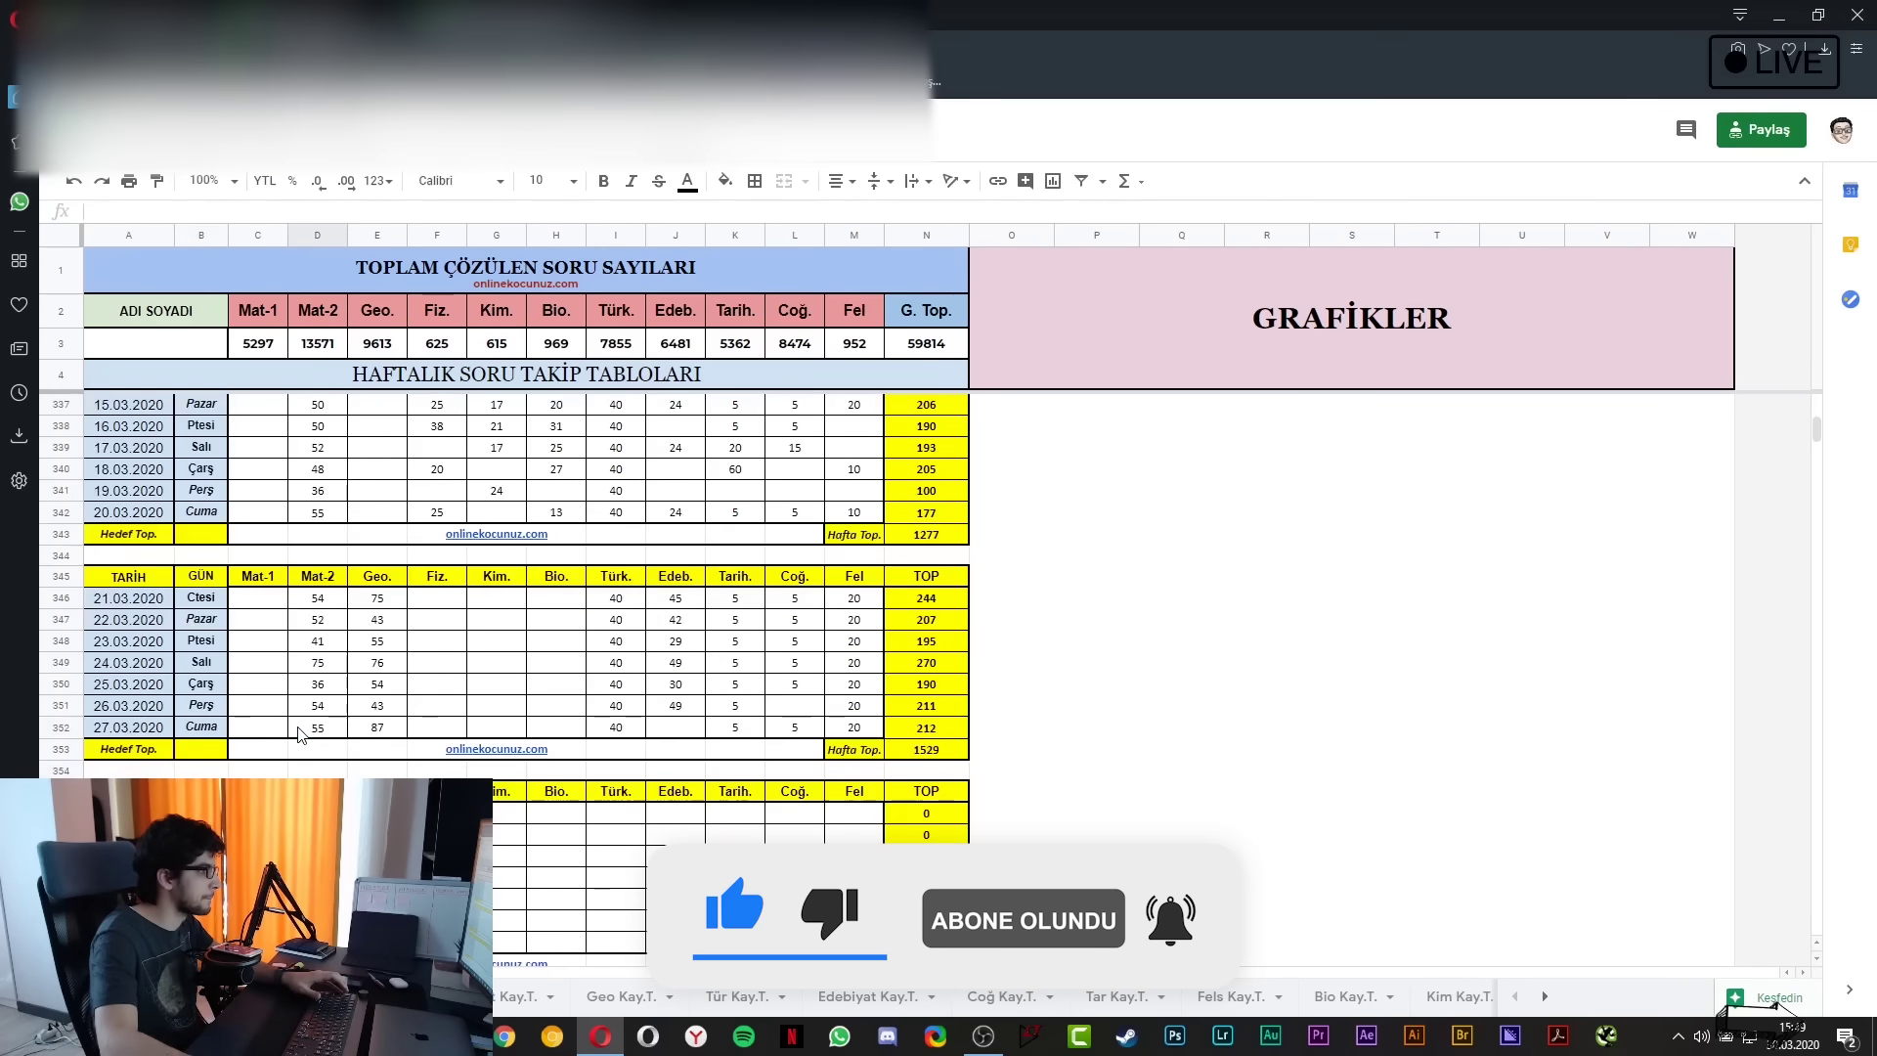
scroll(299, 735, down, 12)
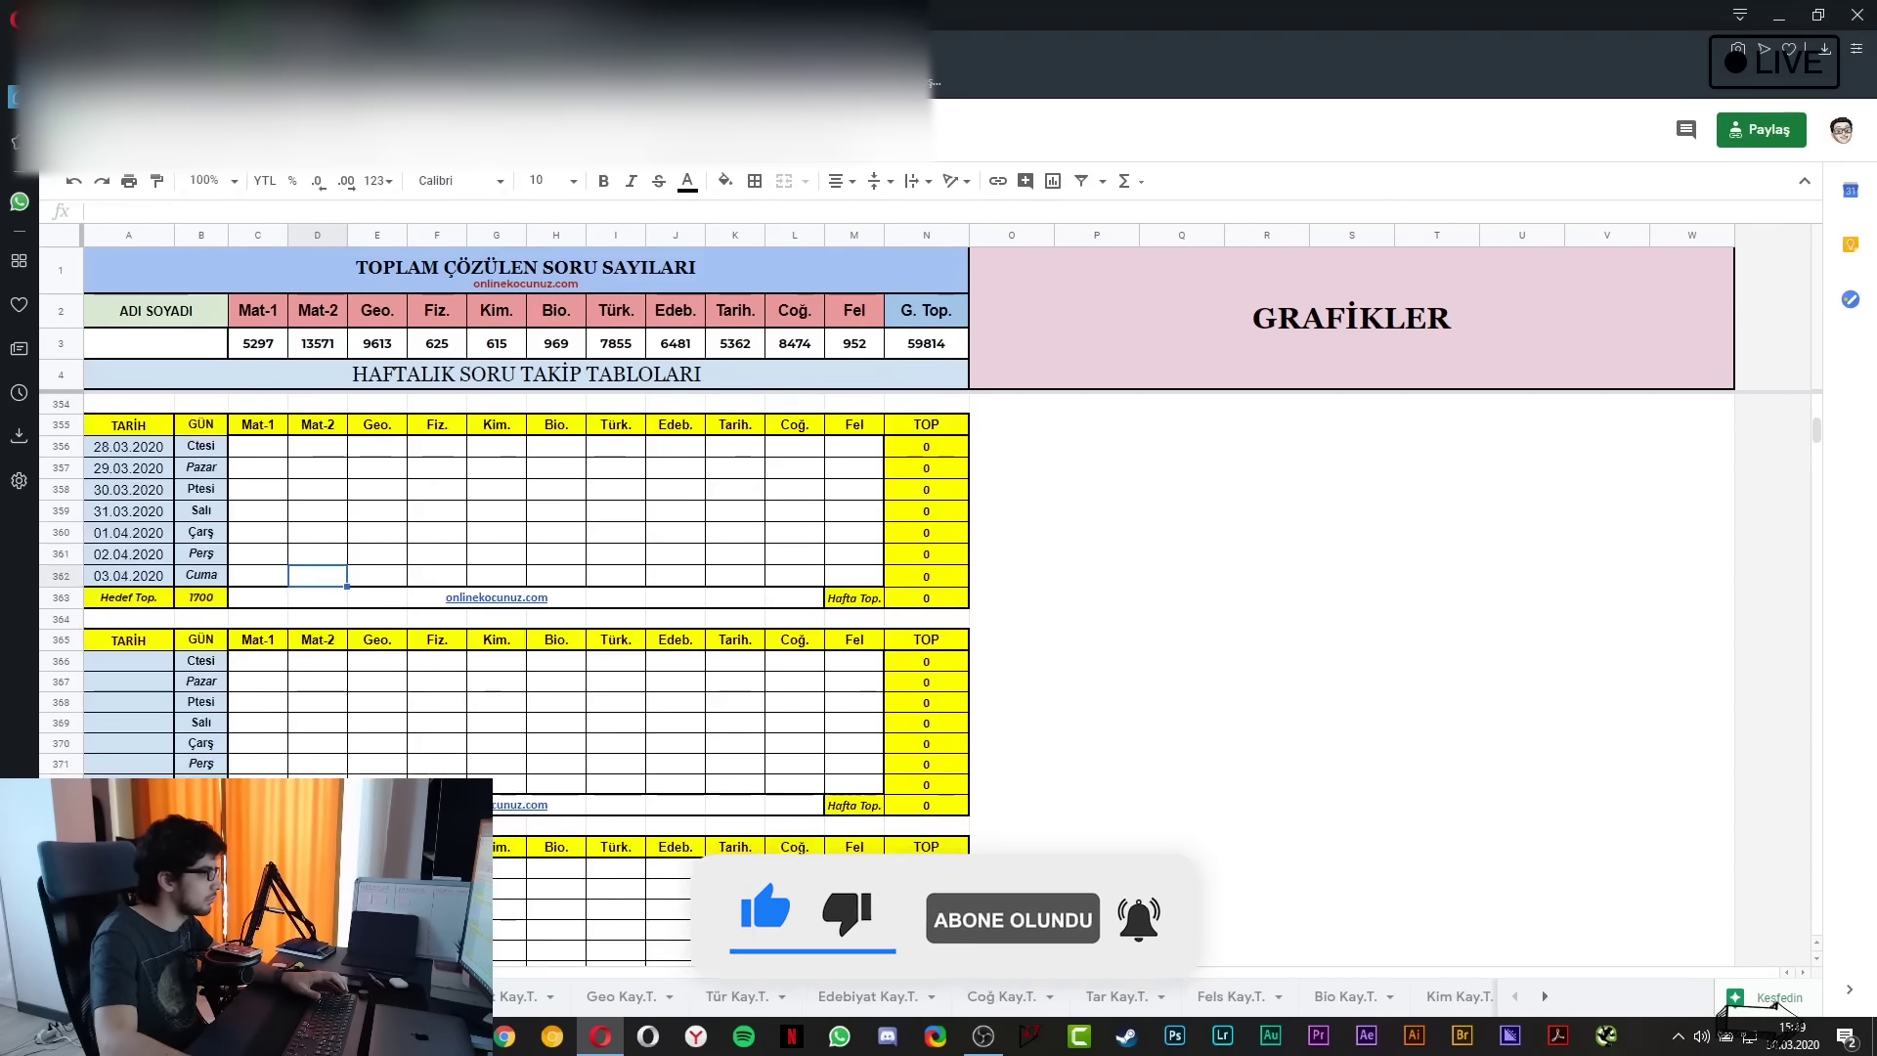
click(193, 583)
click(212, 600)
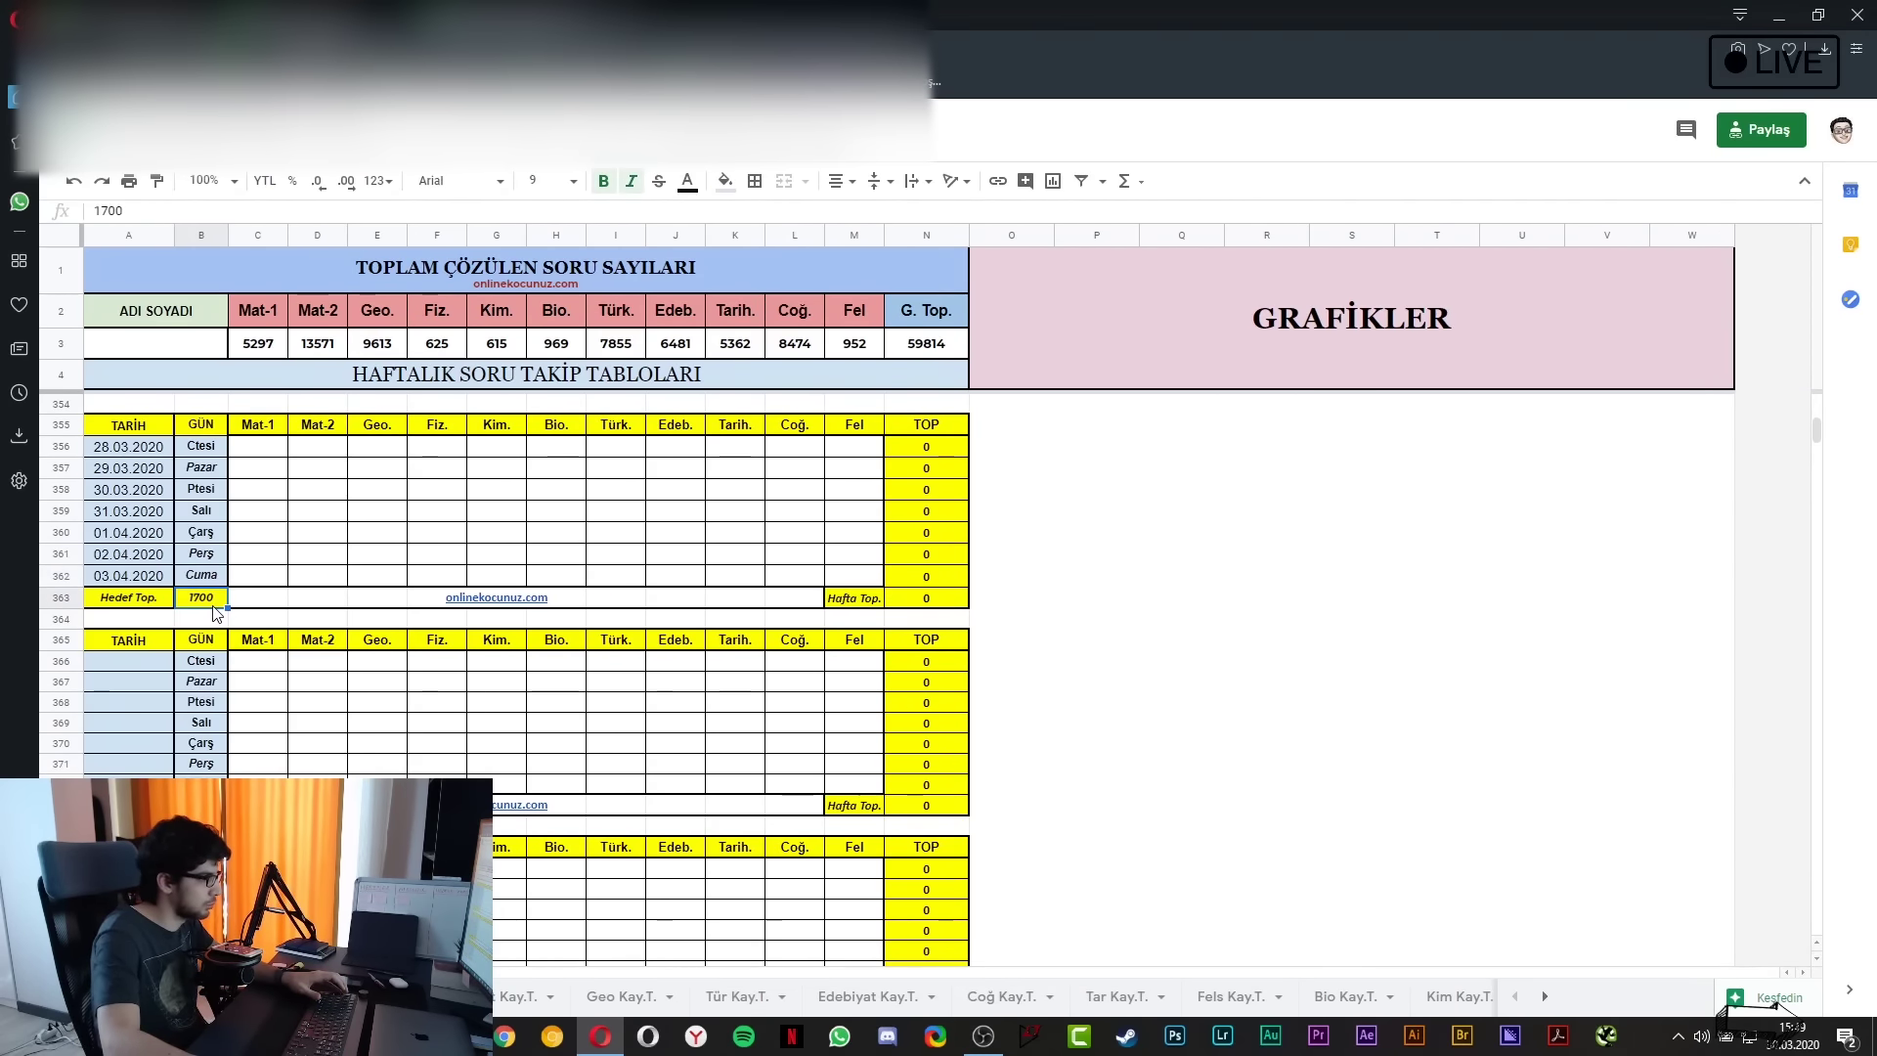
text(2300)
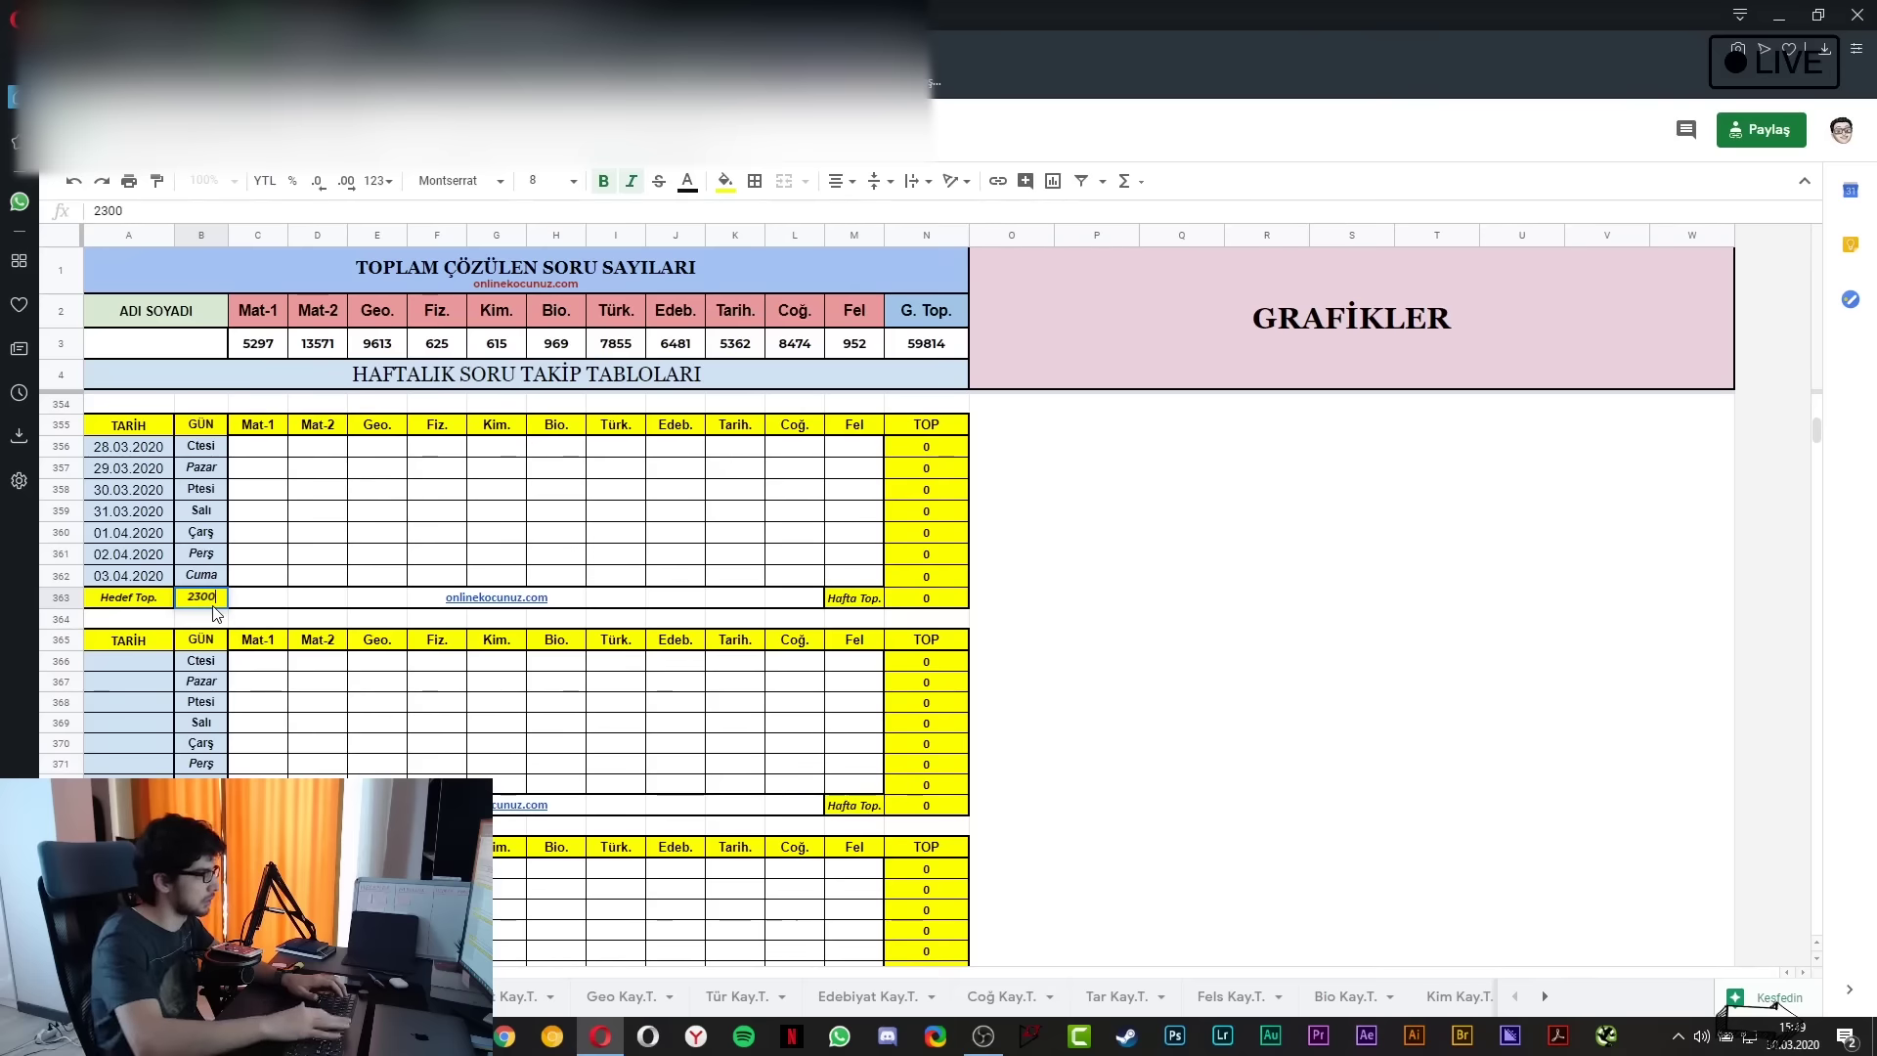
click(463, 531)
scroll(464, 531, up, 11)
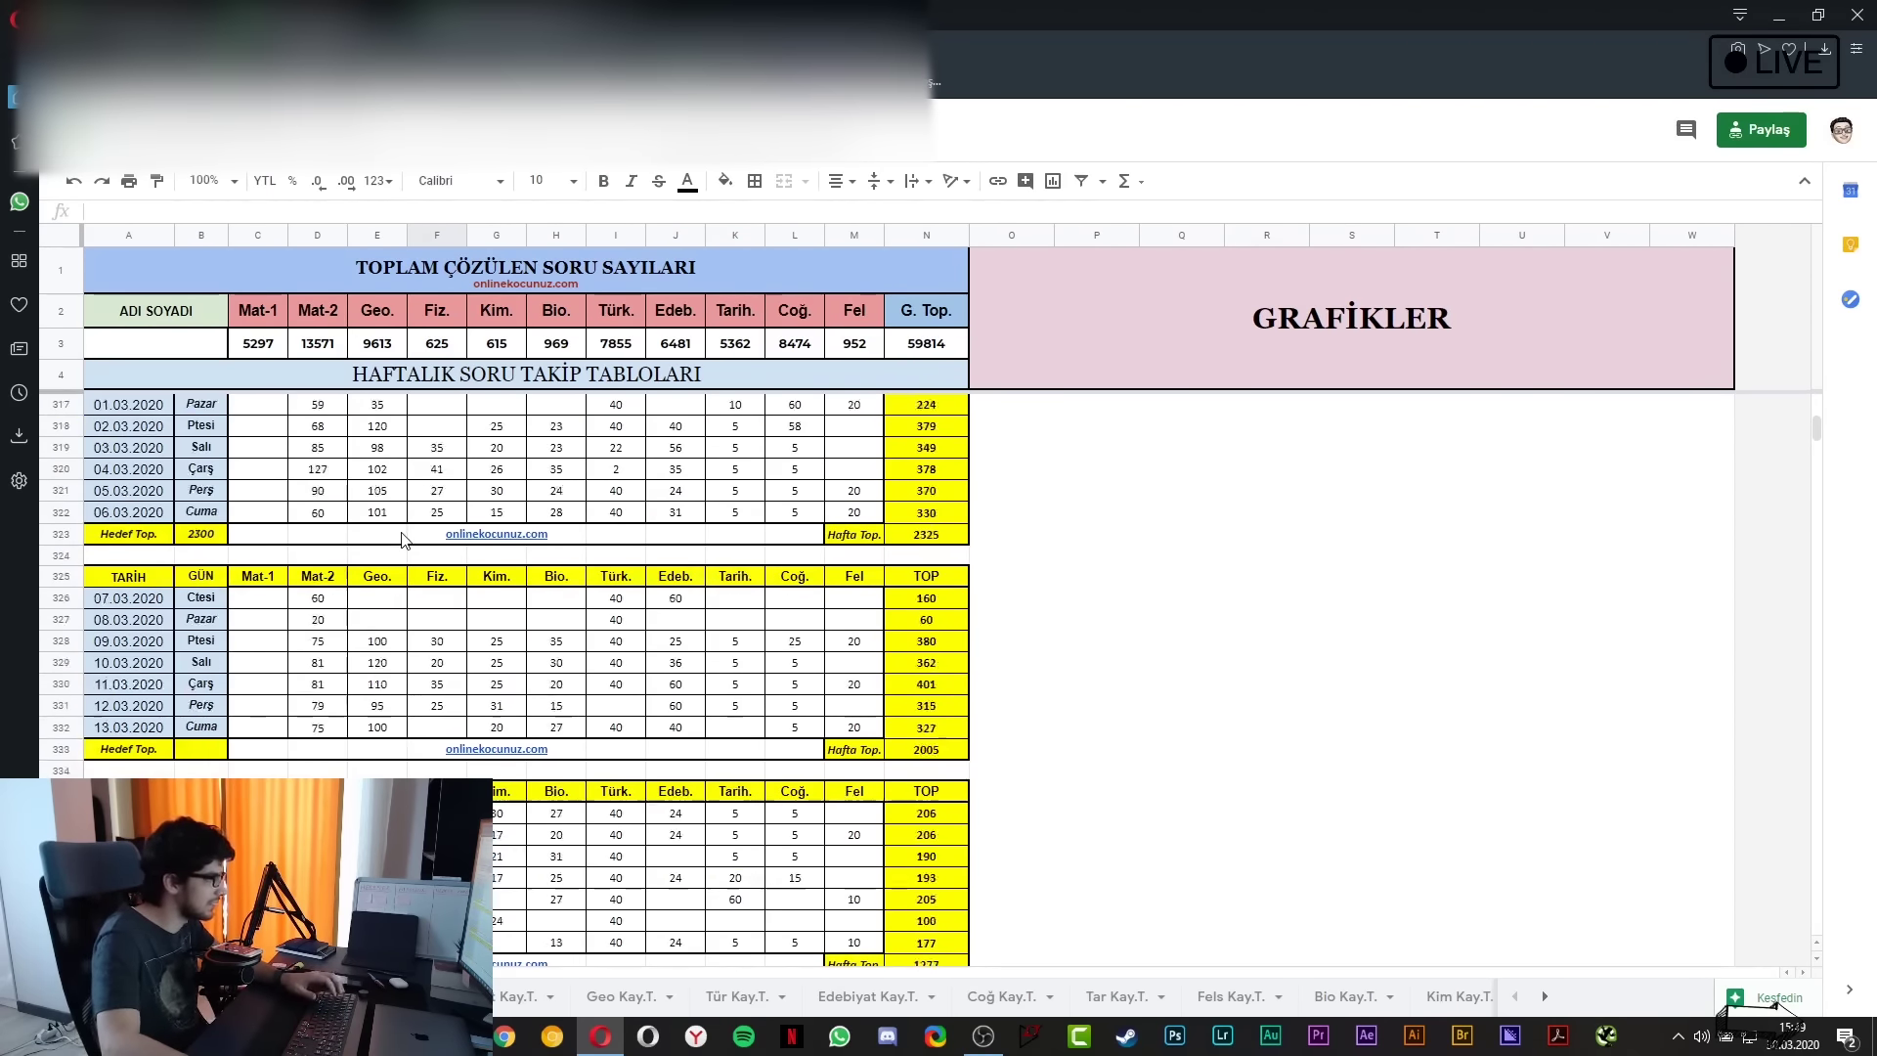
scroll(386, 587, down, 10)
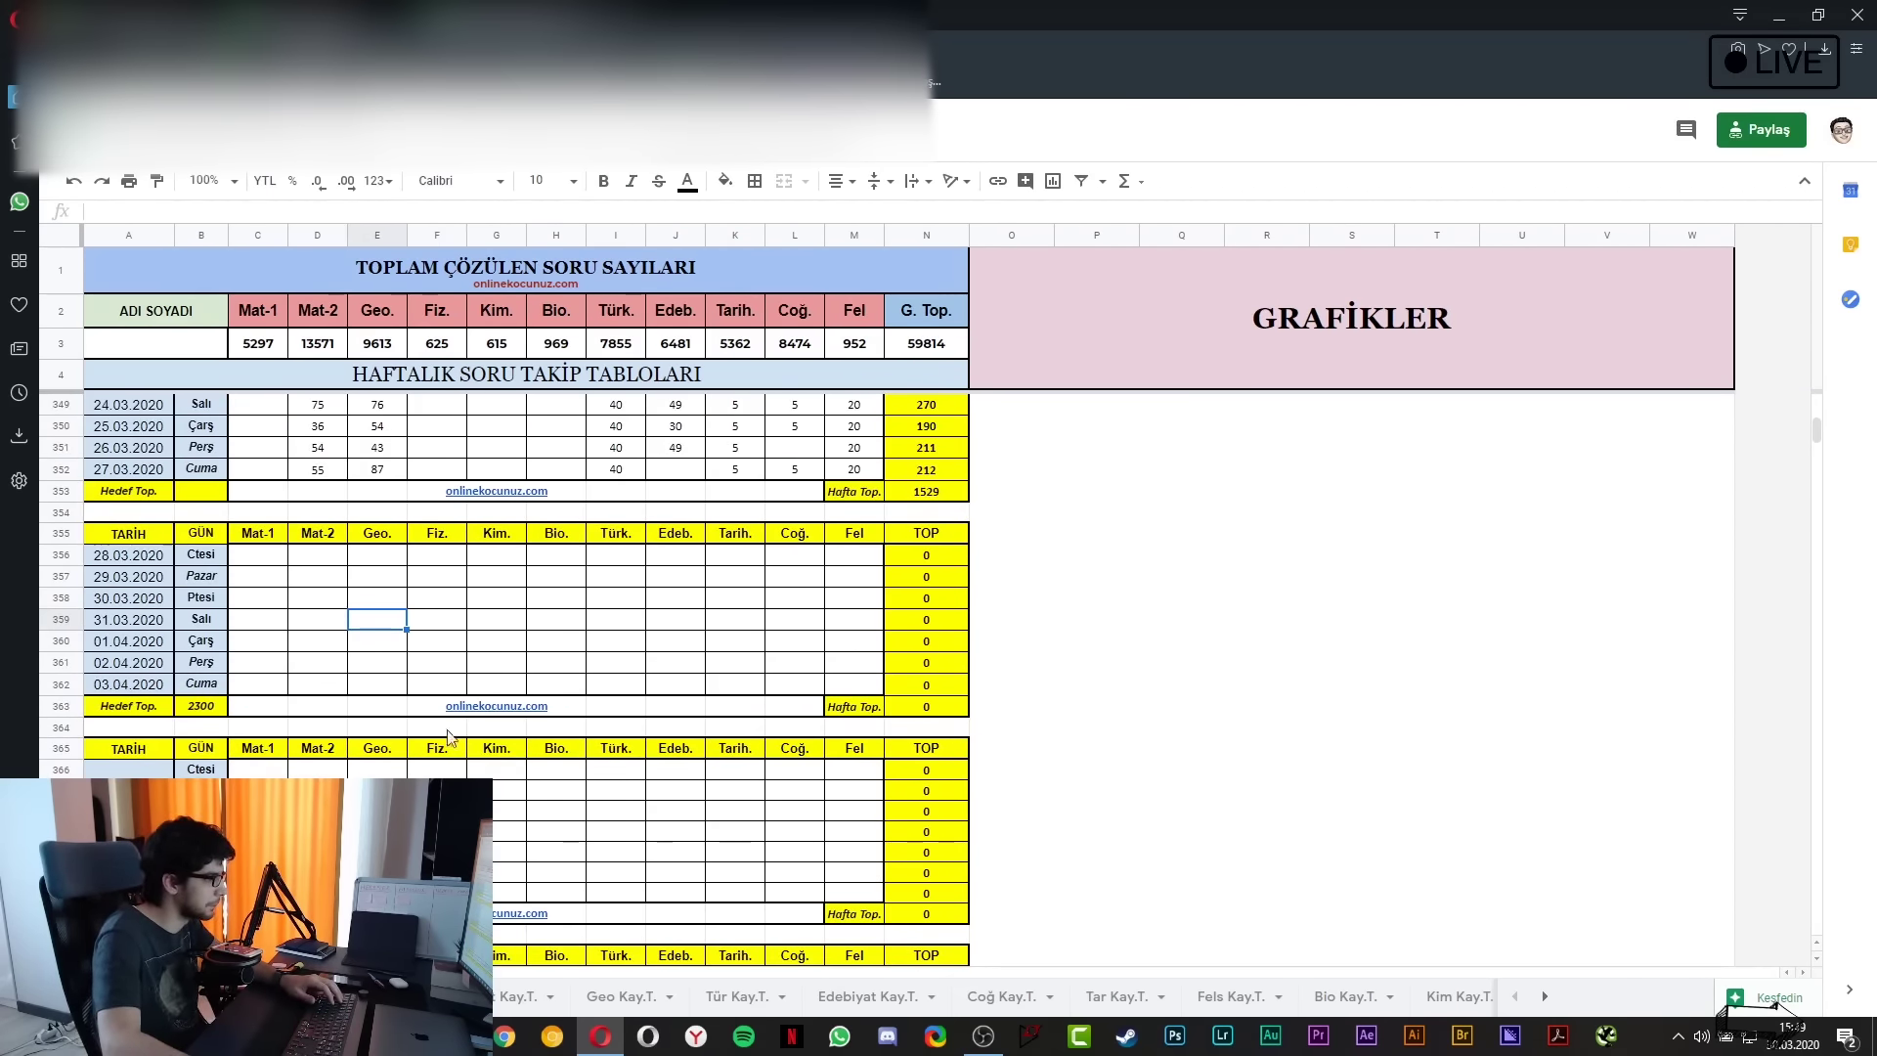
On the mathematics resource-tracking sheet, fill the blue cells F19:F21 in the Apotemi Limit Türev column green
click(518, 996)
scroll(528, 828, down, 2)
click(534, 696)
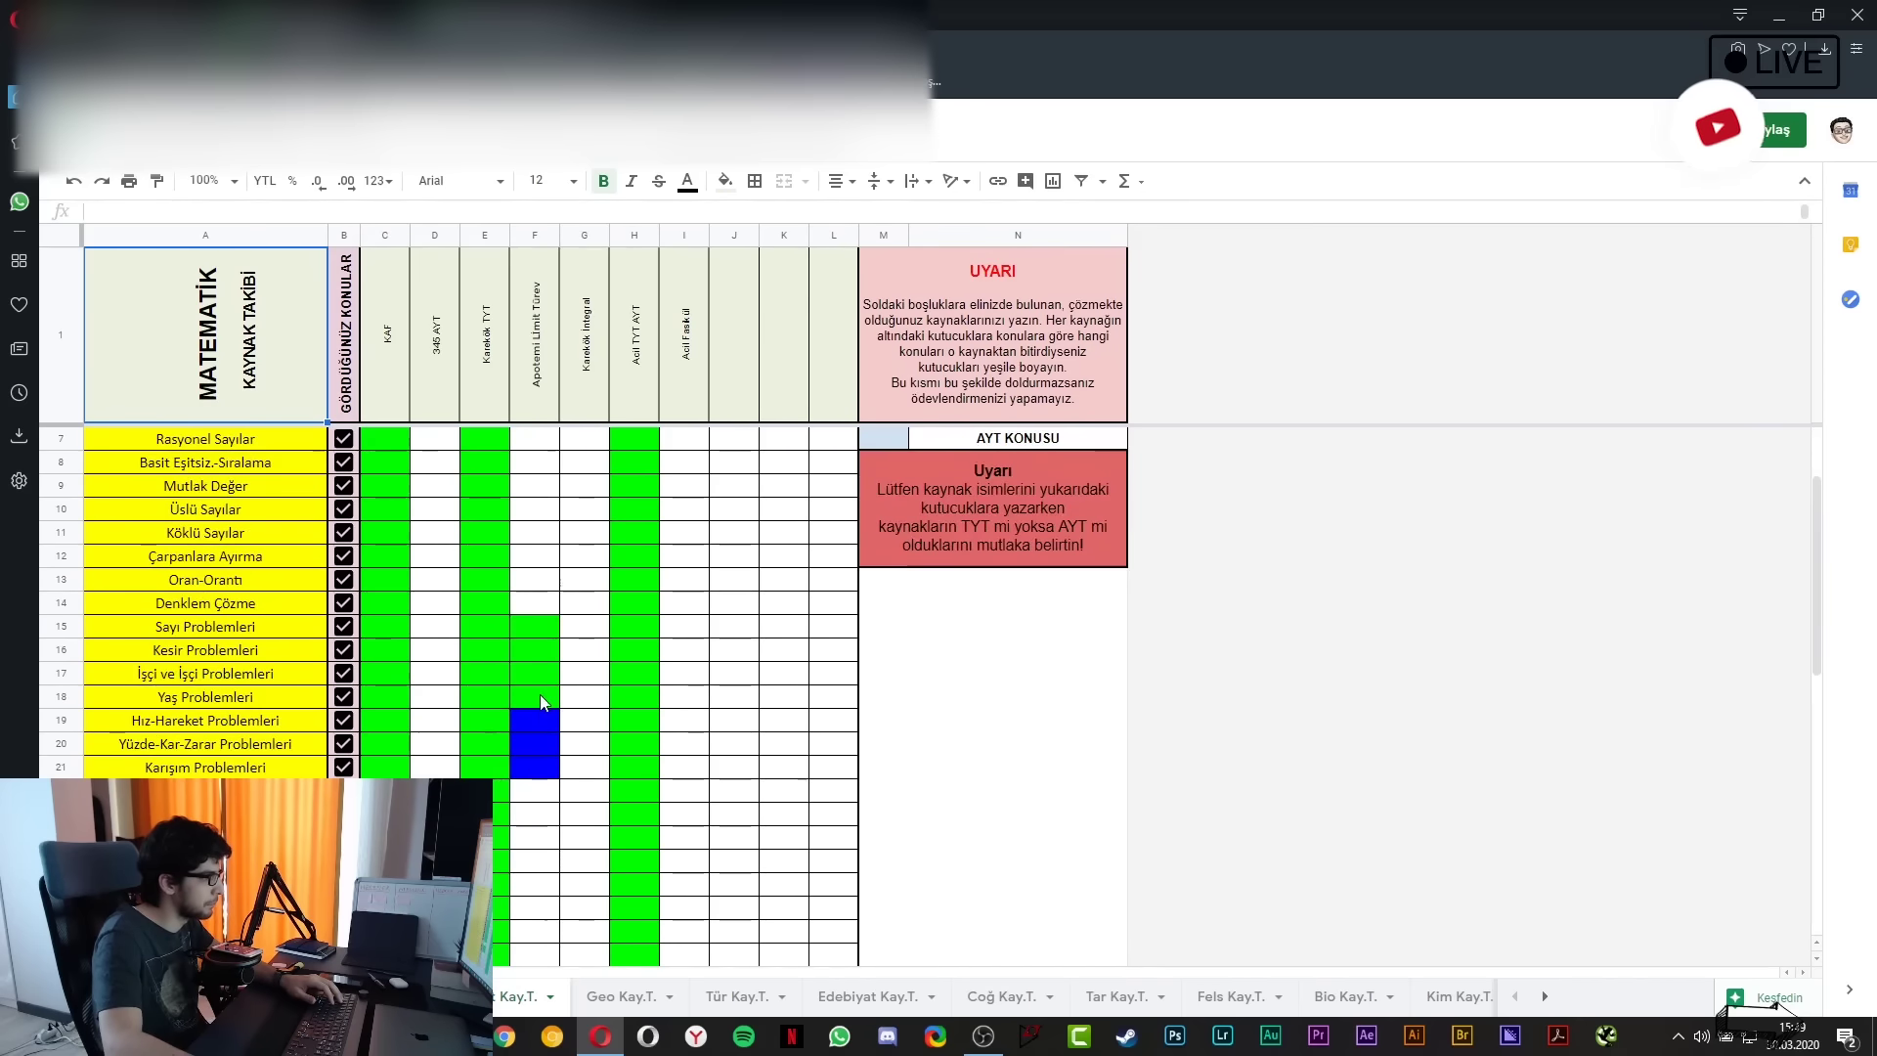
drag(558, 707, 548, 773)
scroll(578, 804, down, 9)
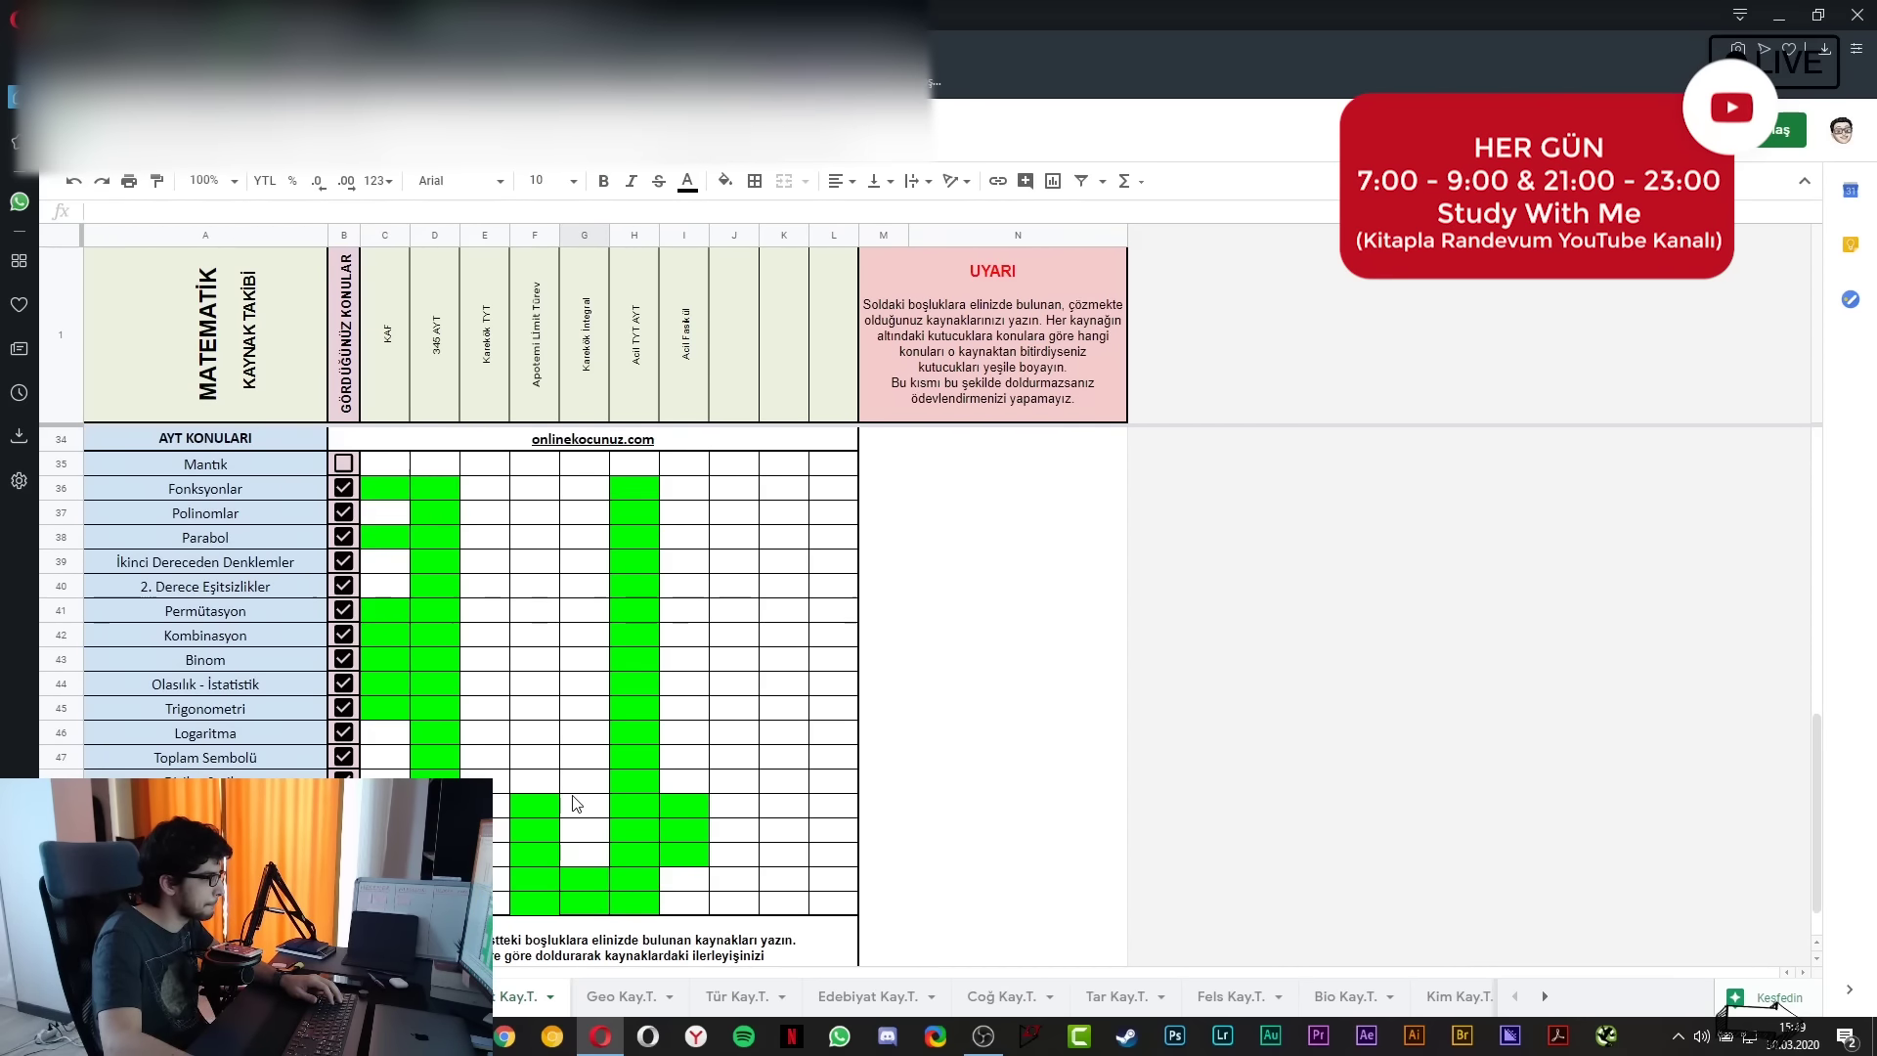
scroll(576, 782, up, 8)
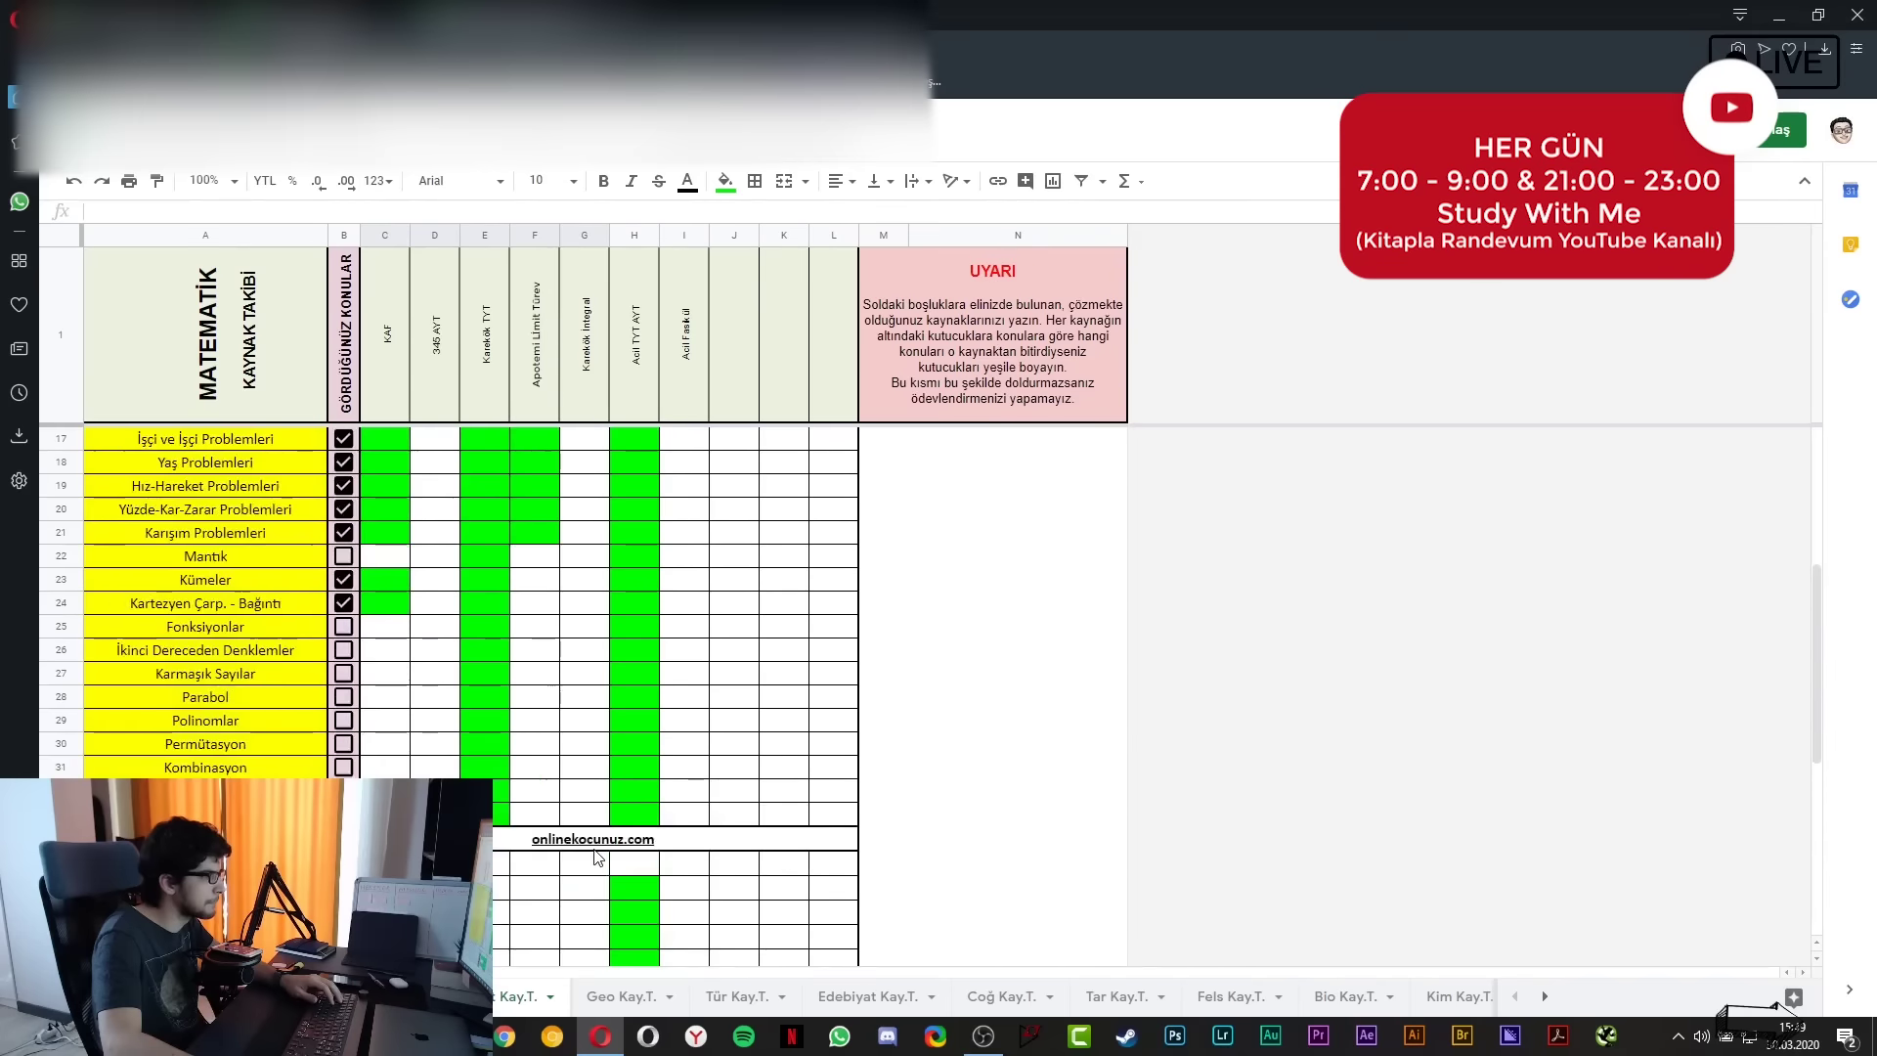
Fill F15:F21, from Sayı Problemleri to Karışım Problemleri in the Apotemi Limit Türev column, with cyan
click(541, 412)
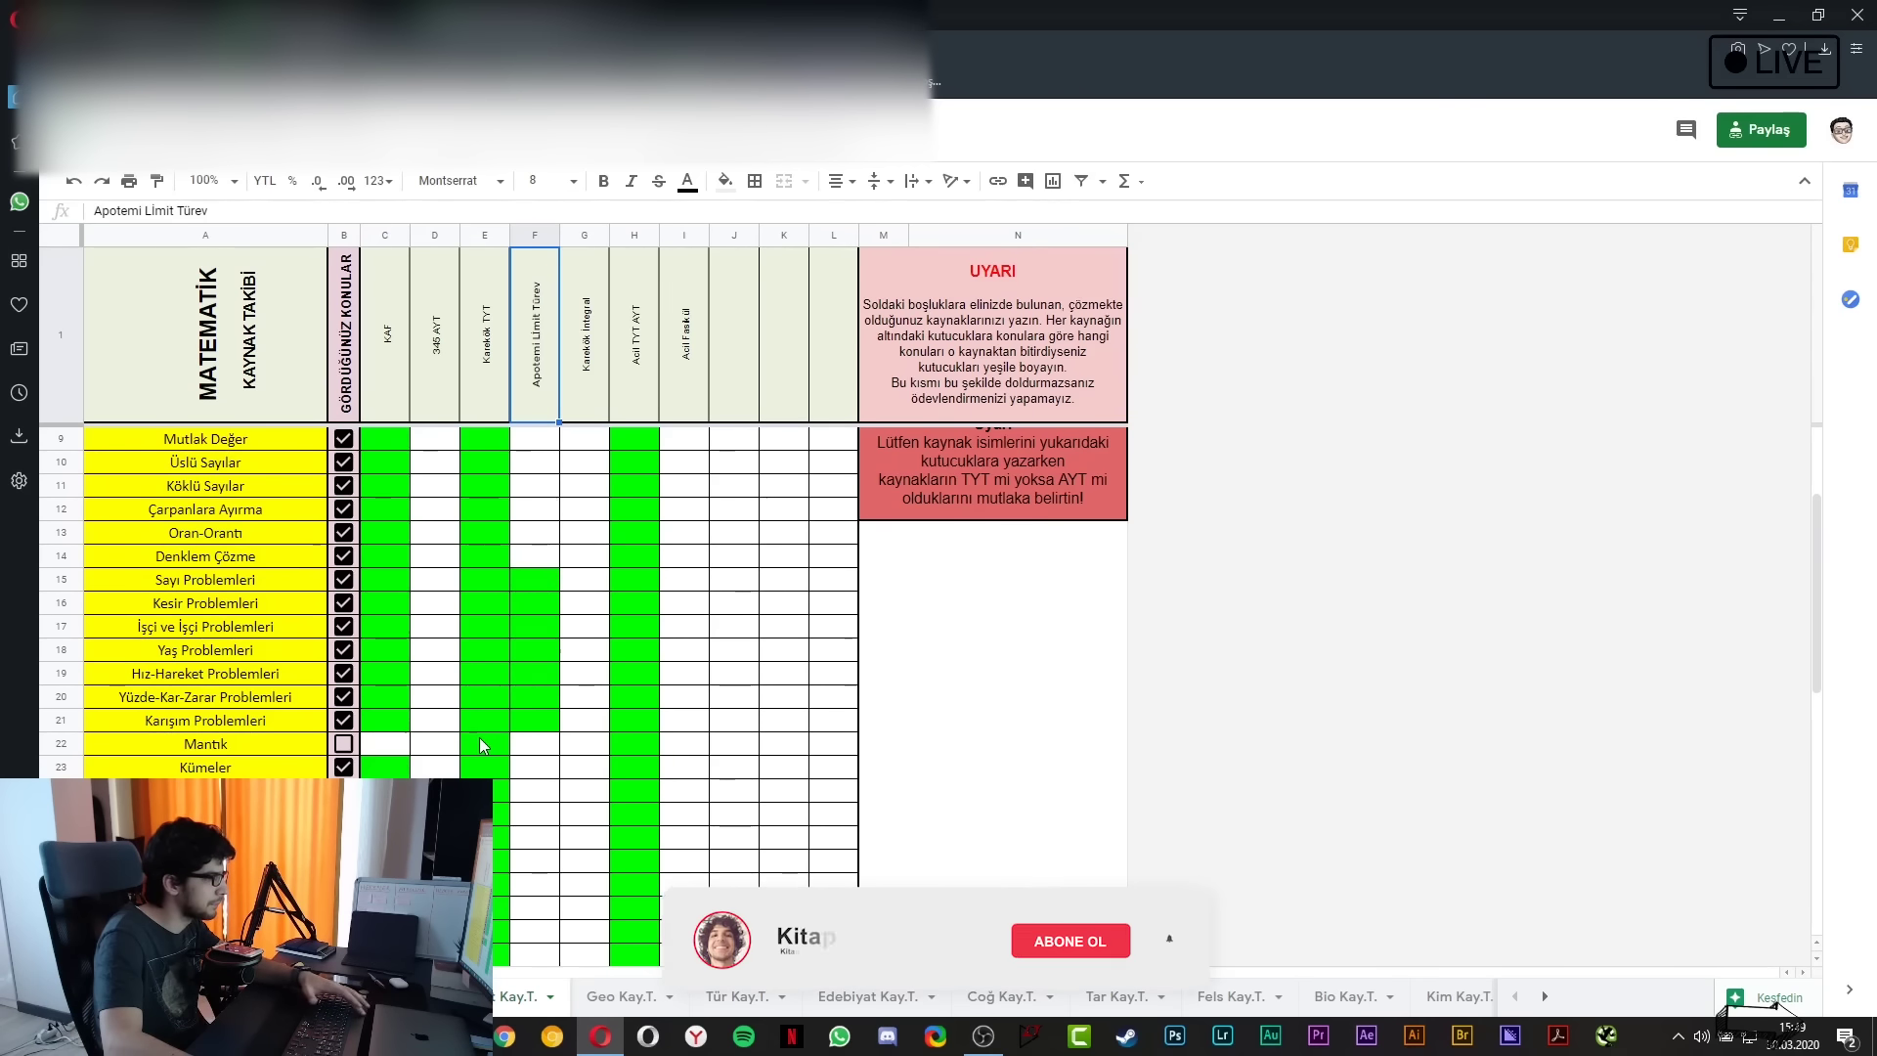
mouse_move(529, 583)
mouse_down()
mouse_move(542, 743)
mouse_move(544, 587)
mouse_up()
click(550, 721)
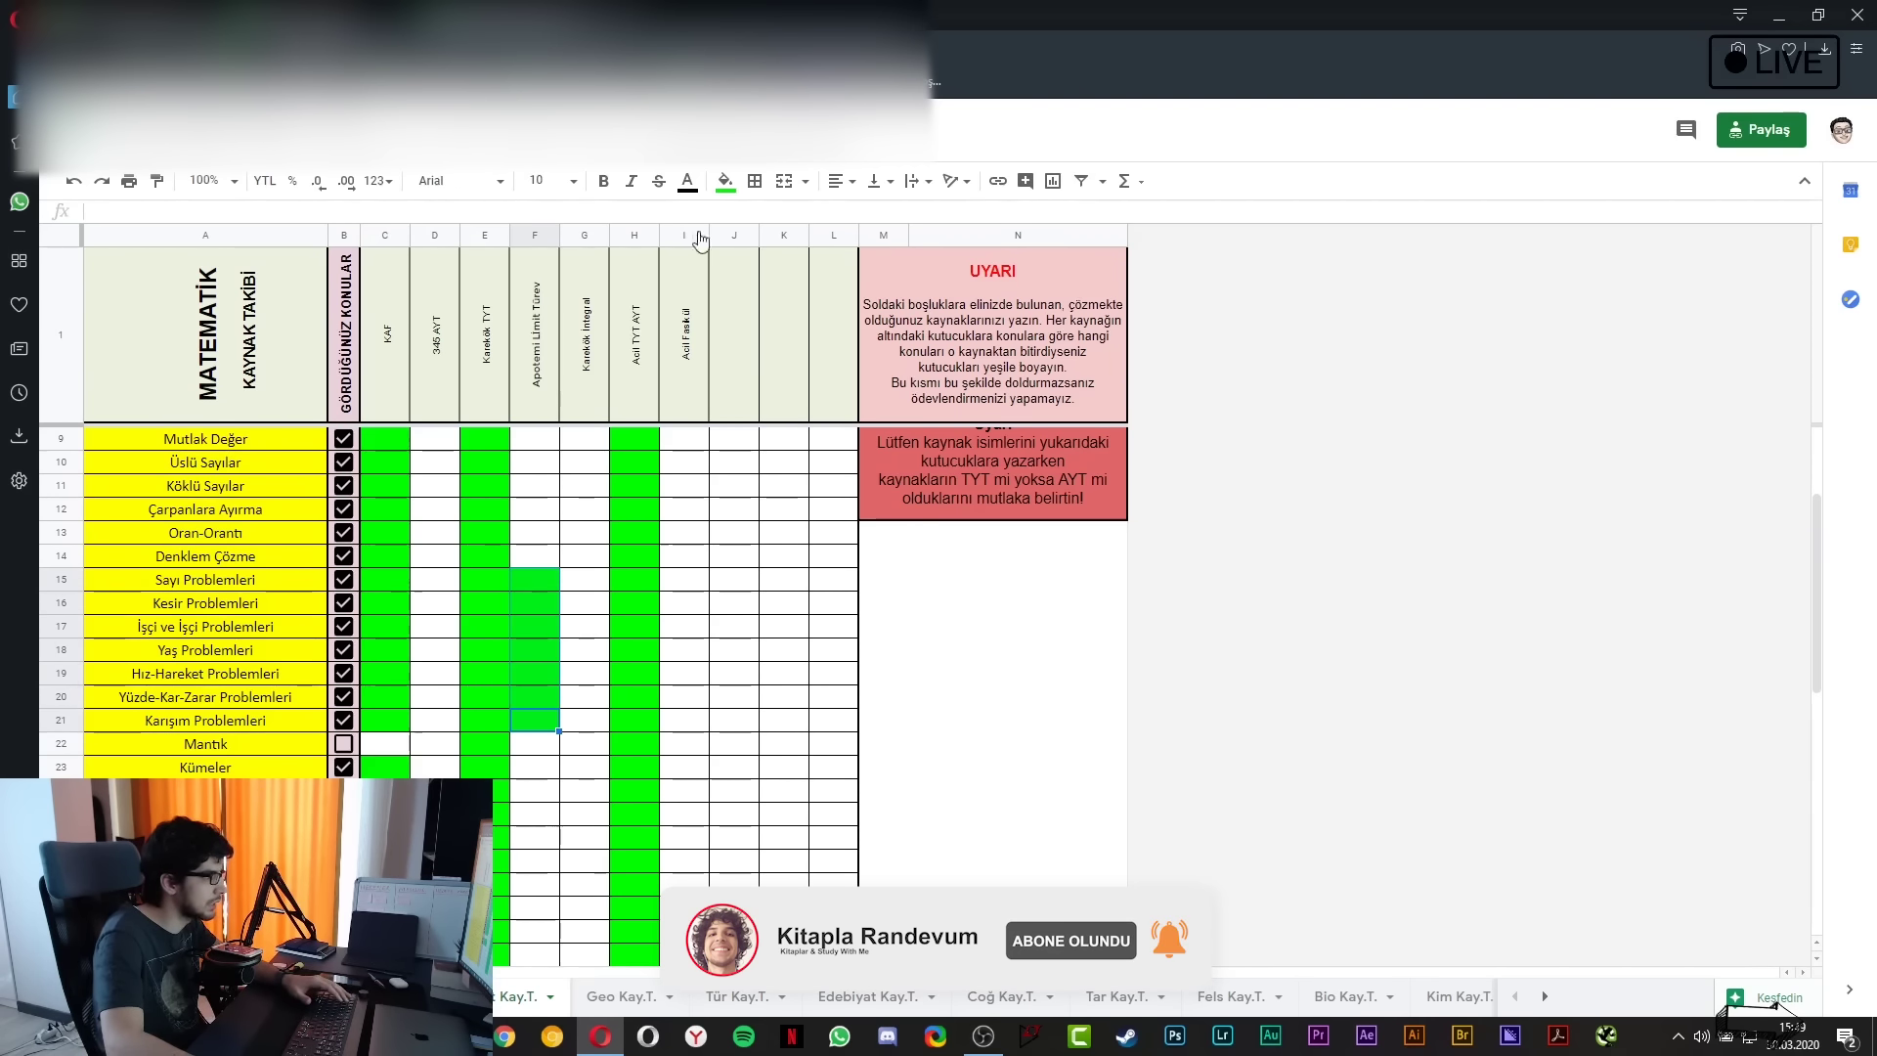
click(726, 188)
click(838, 273)
click(634, 555)
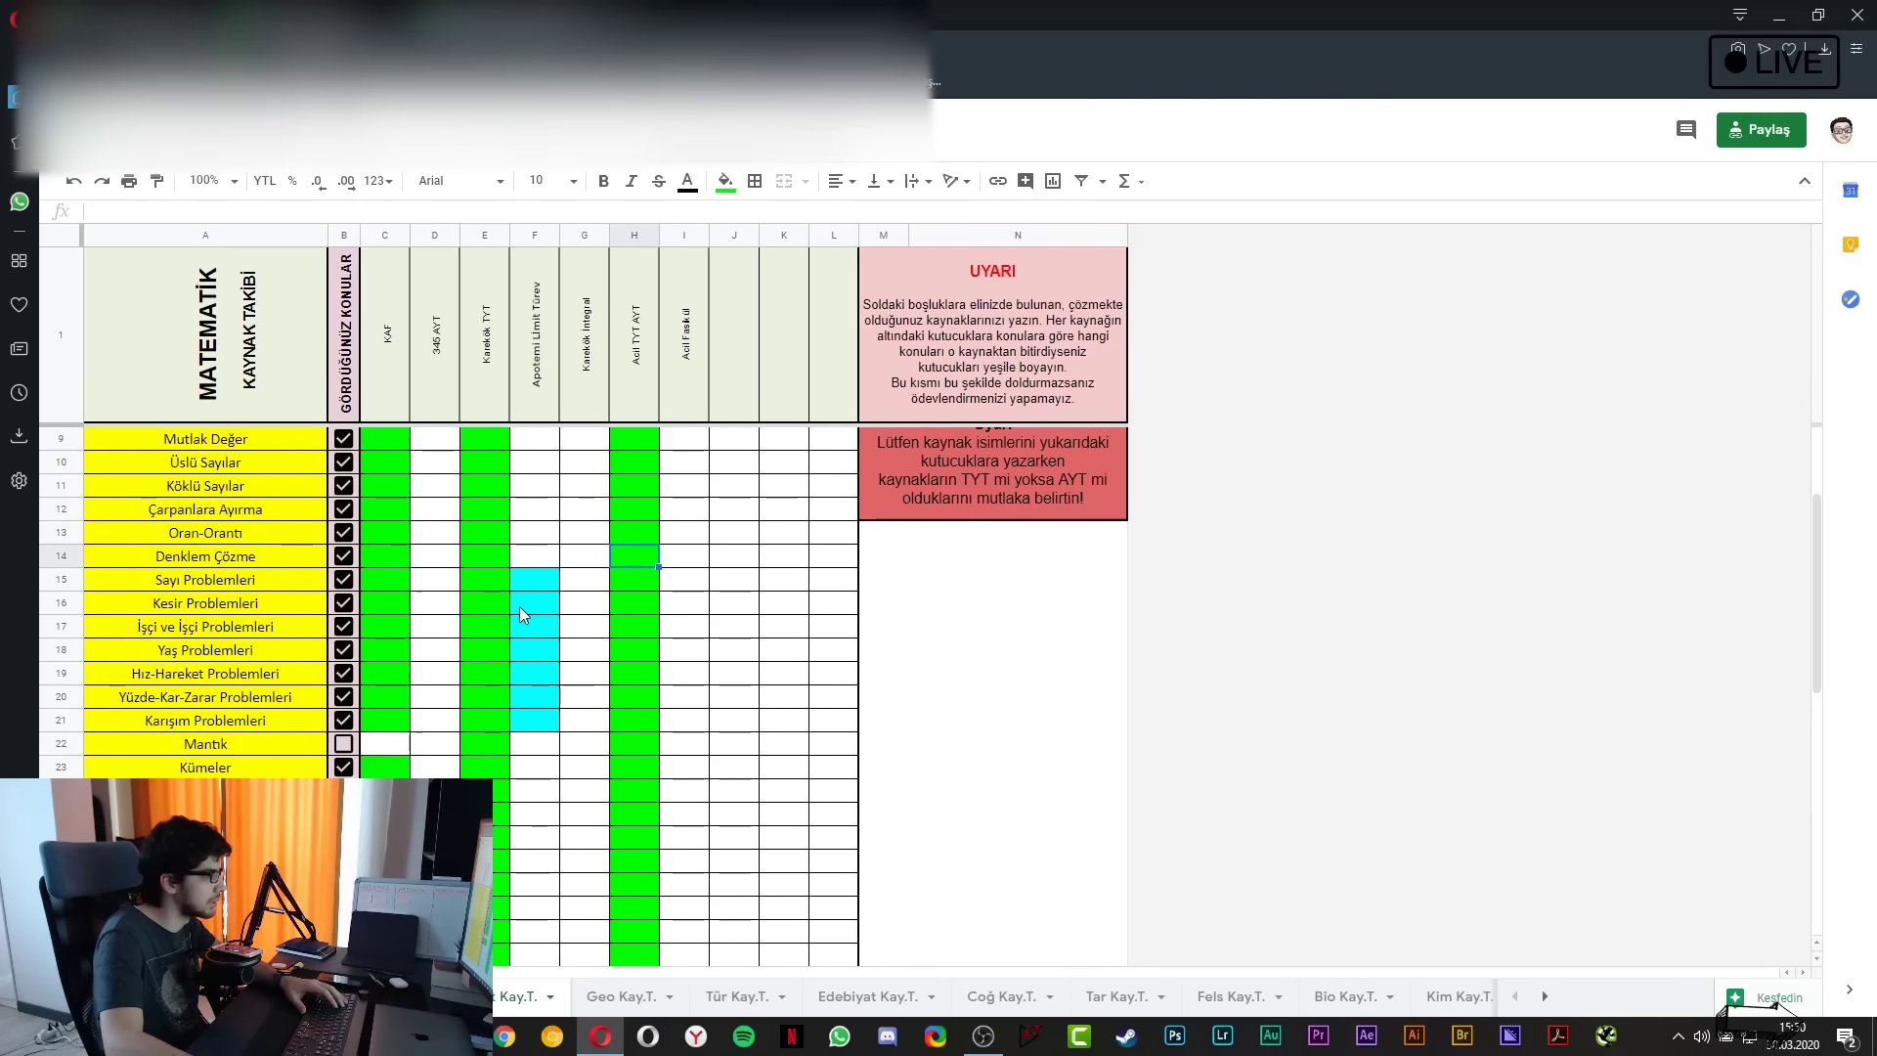
Shorten the resource name in header cell F1 to Apotemi by deleting Limit Türev
scroll(550, 584, down, 5)
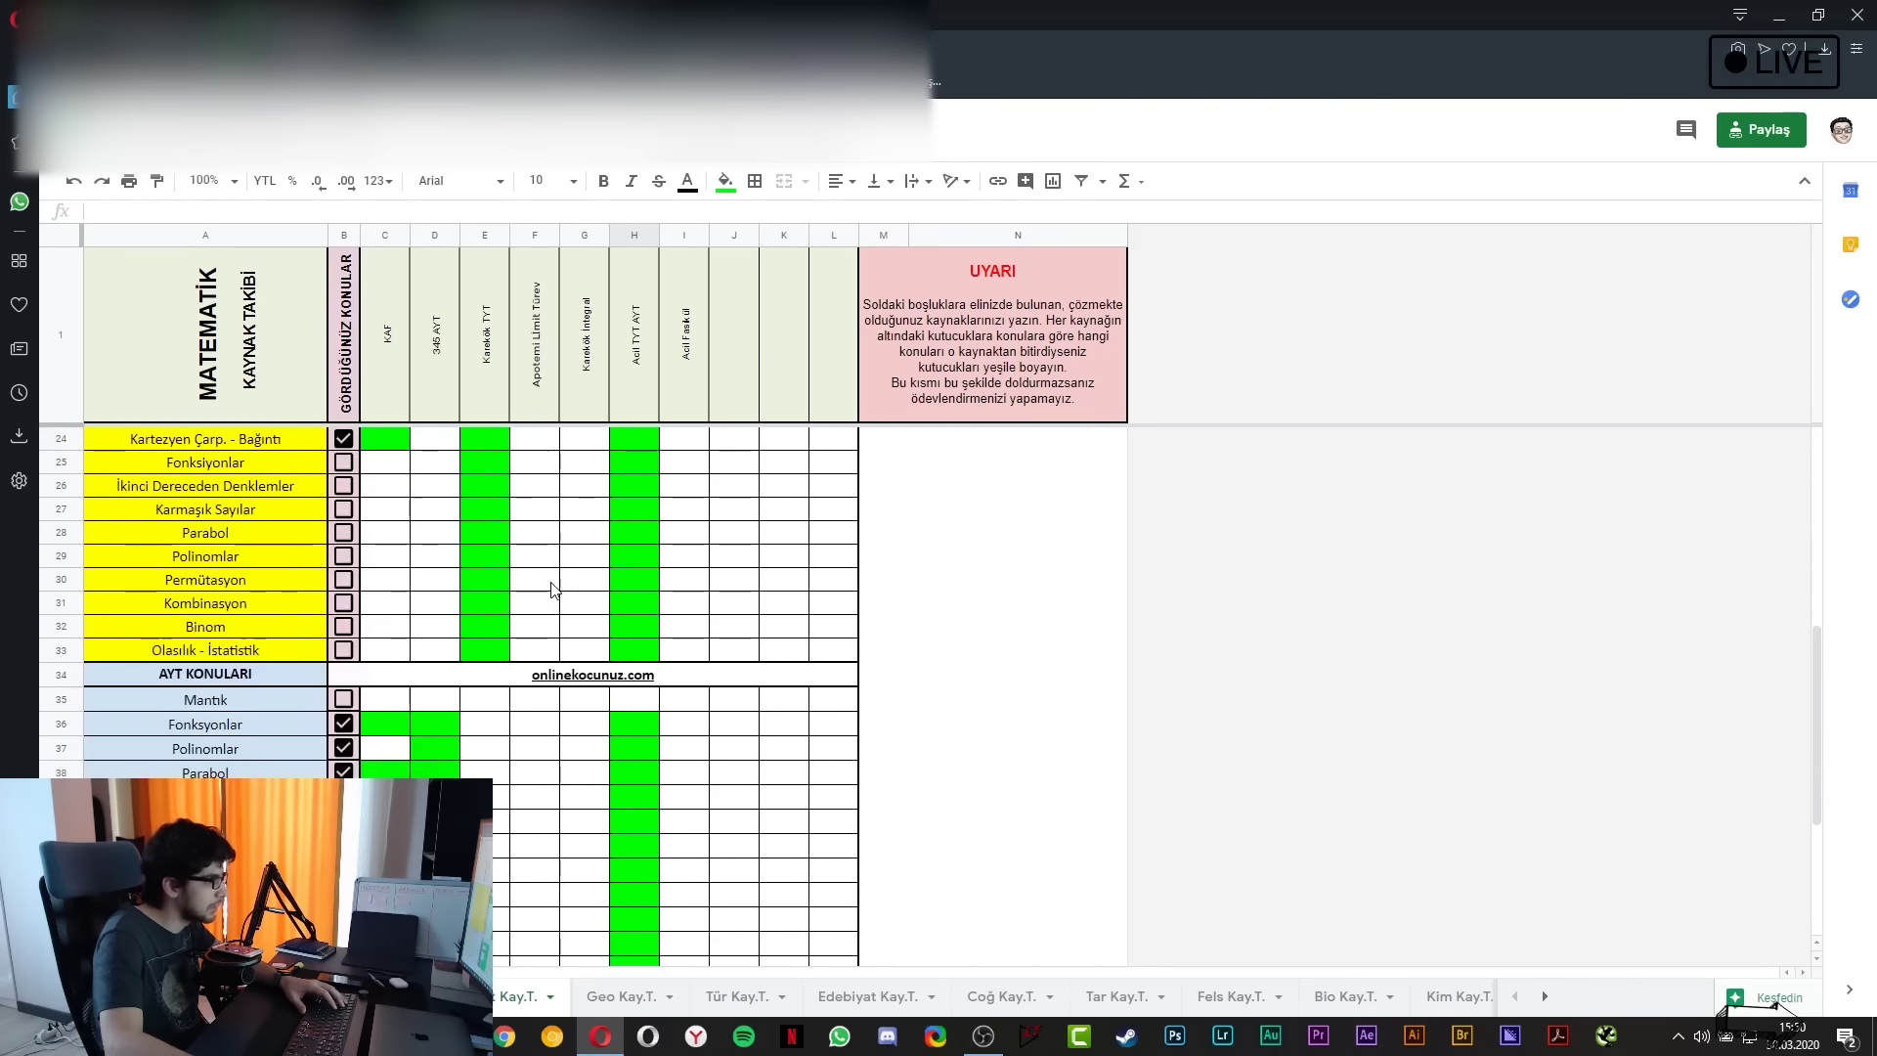
scroll(554, 588, down, 3)
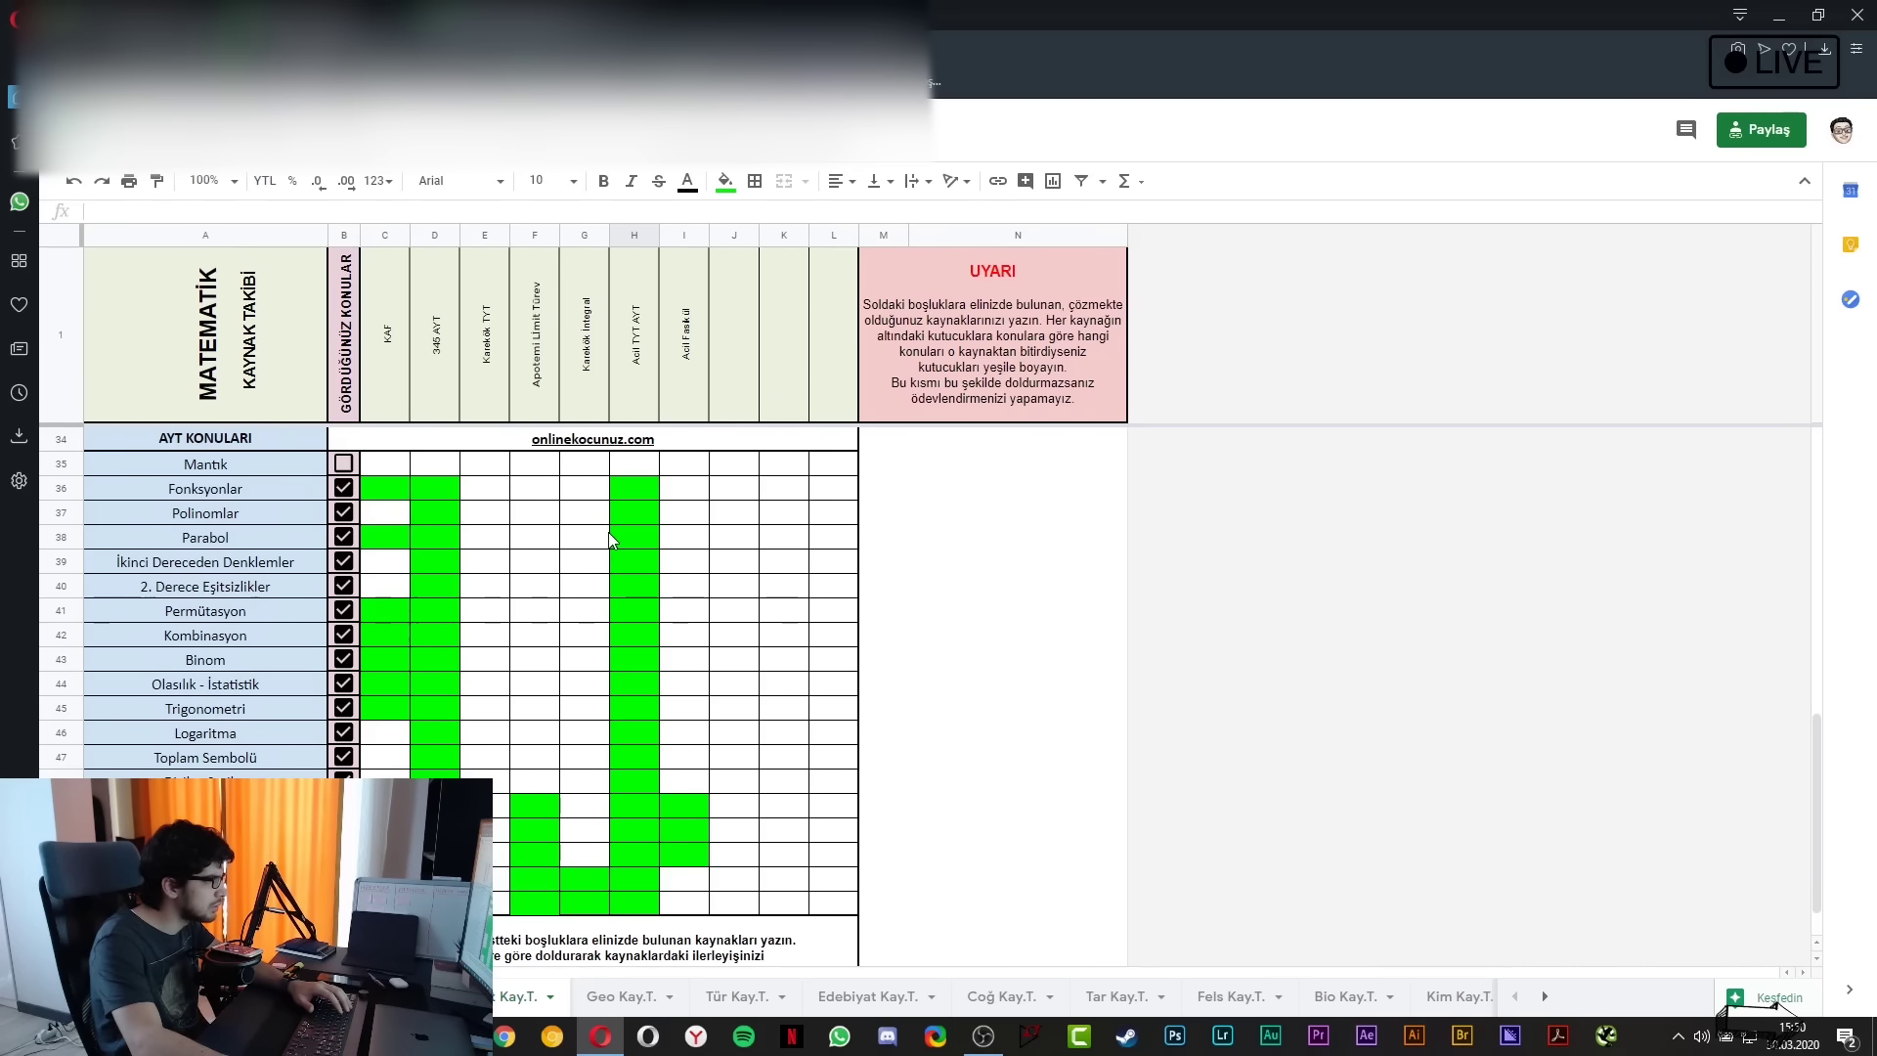
click(681, 416)
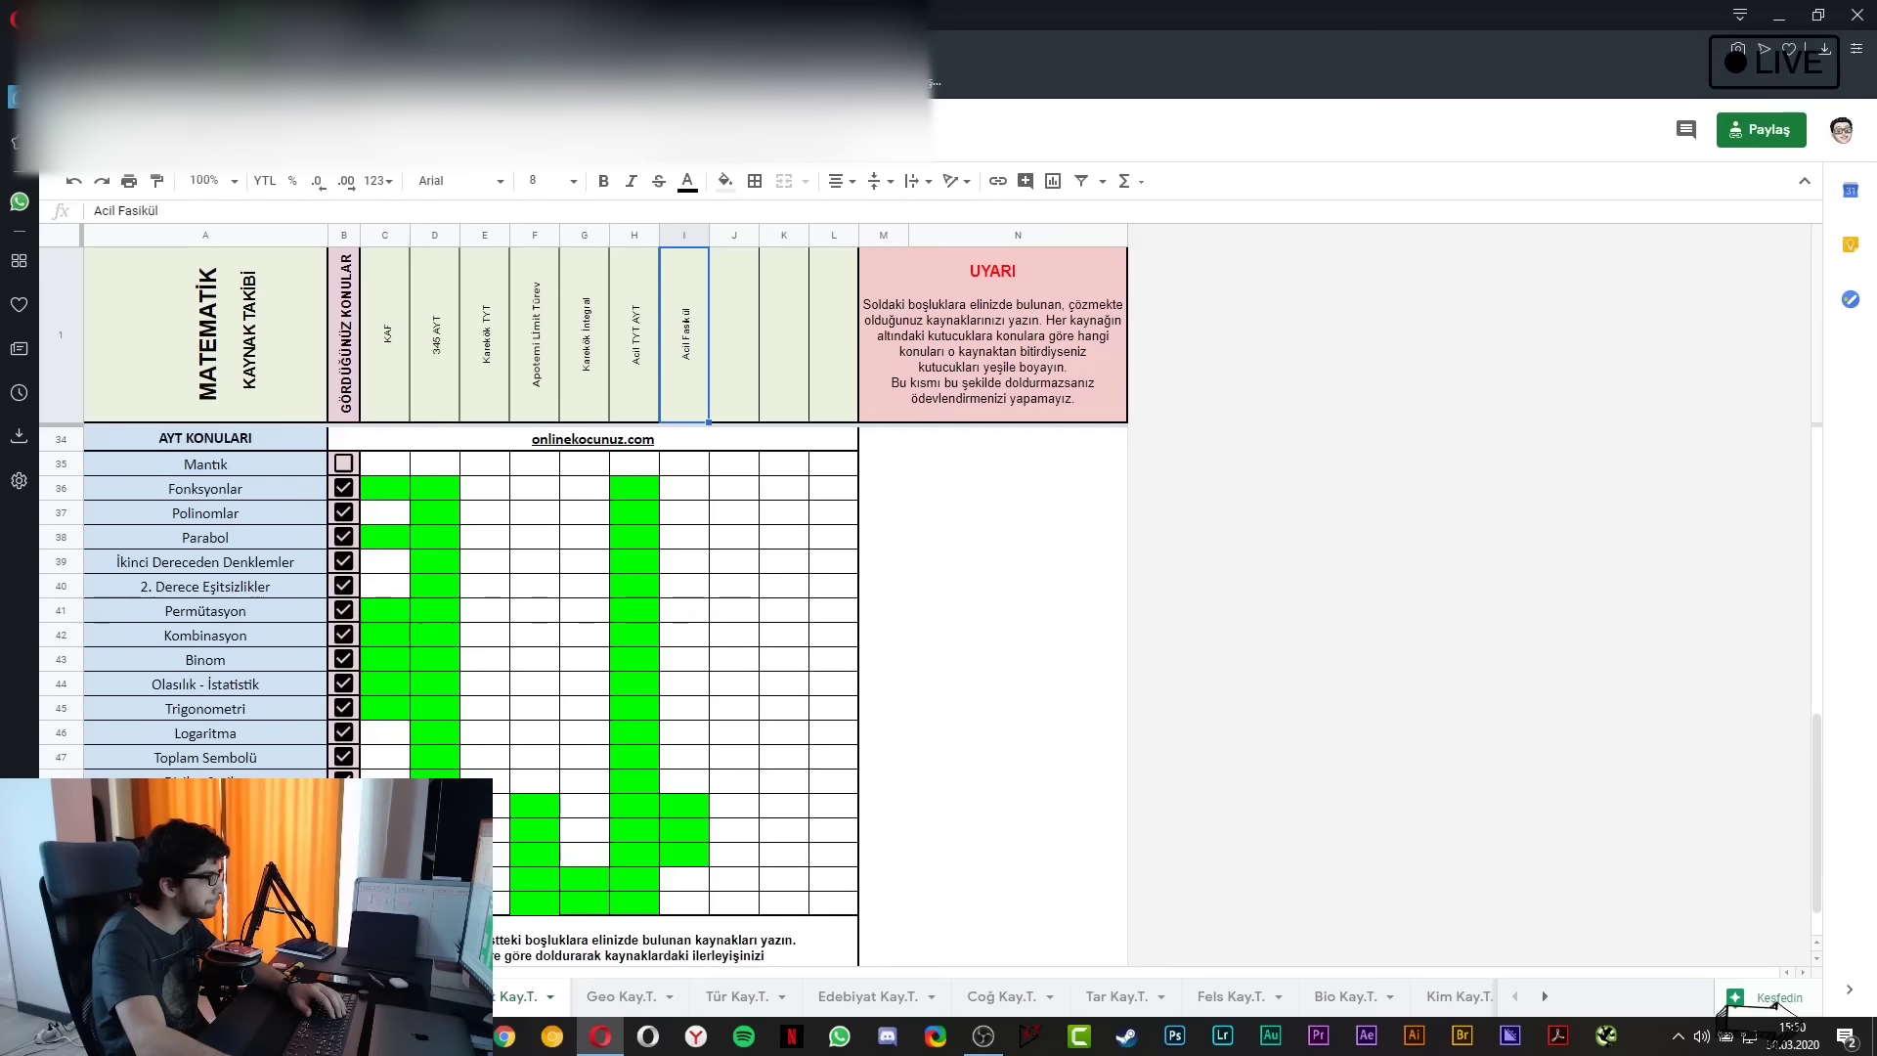
click(564, 396)
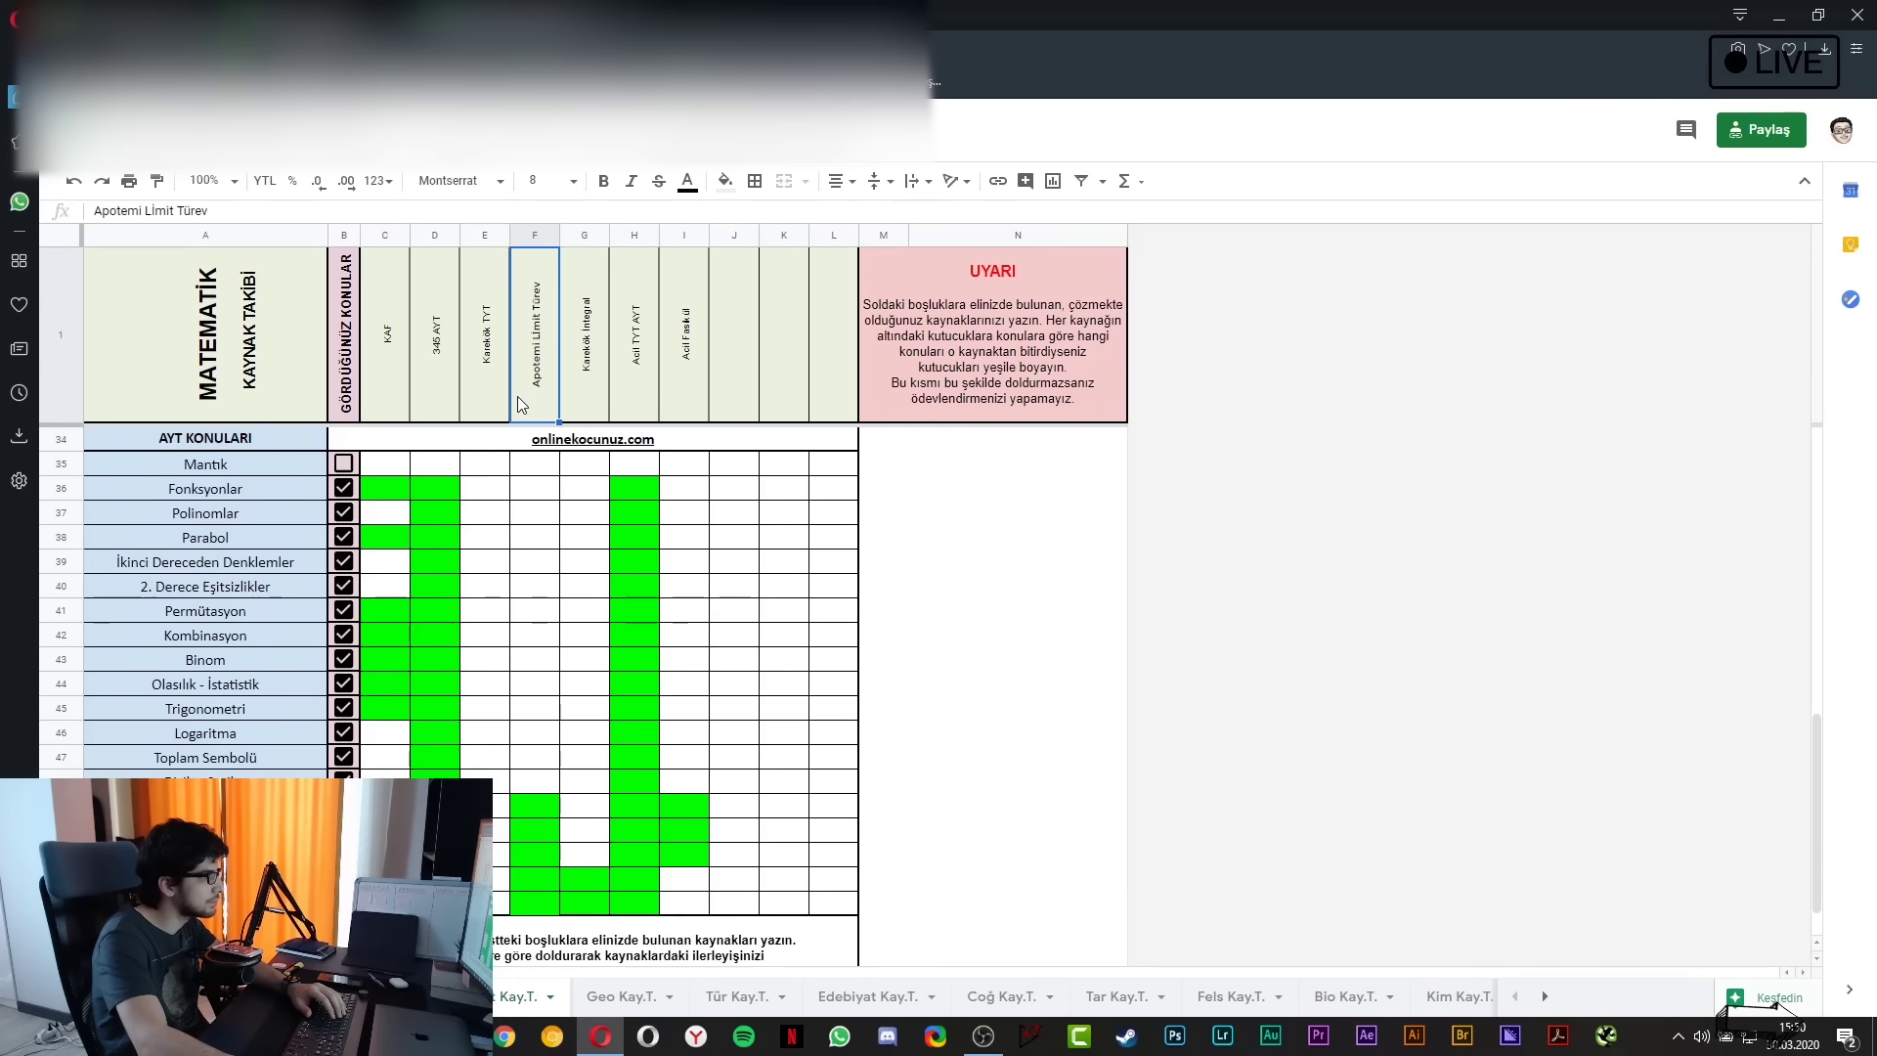
double_click(520, 401)
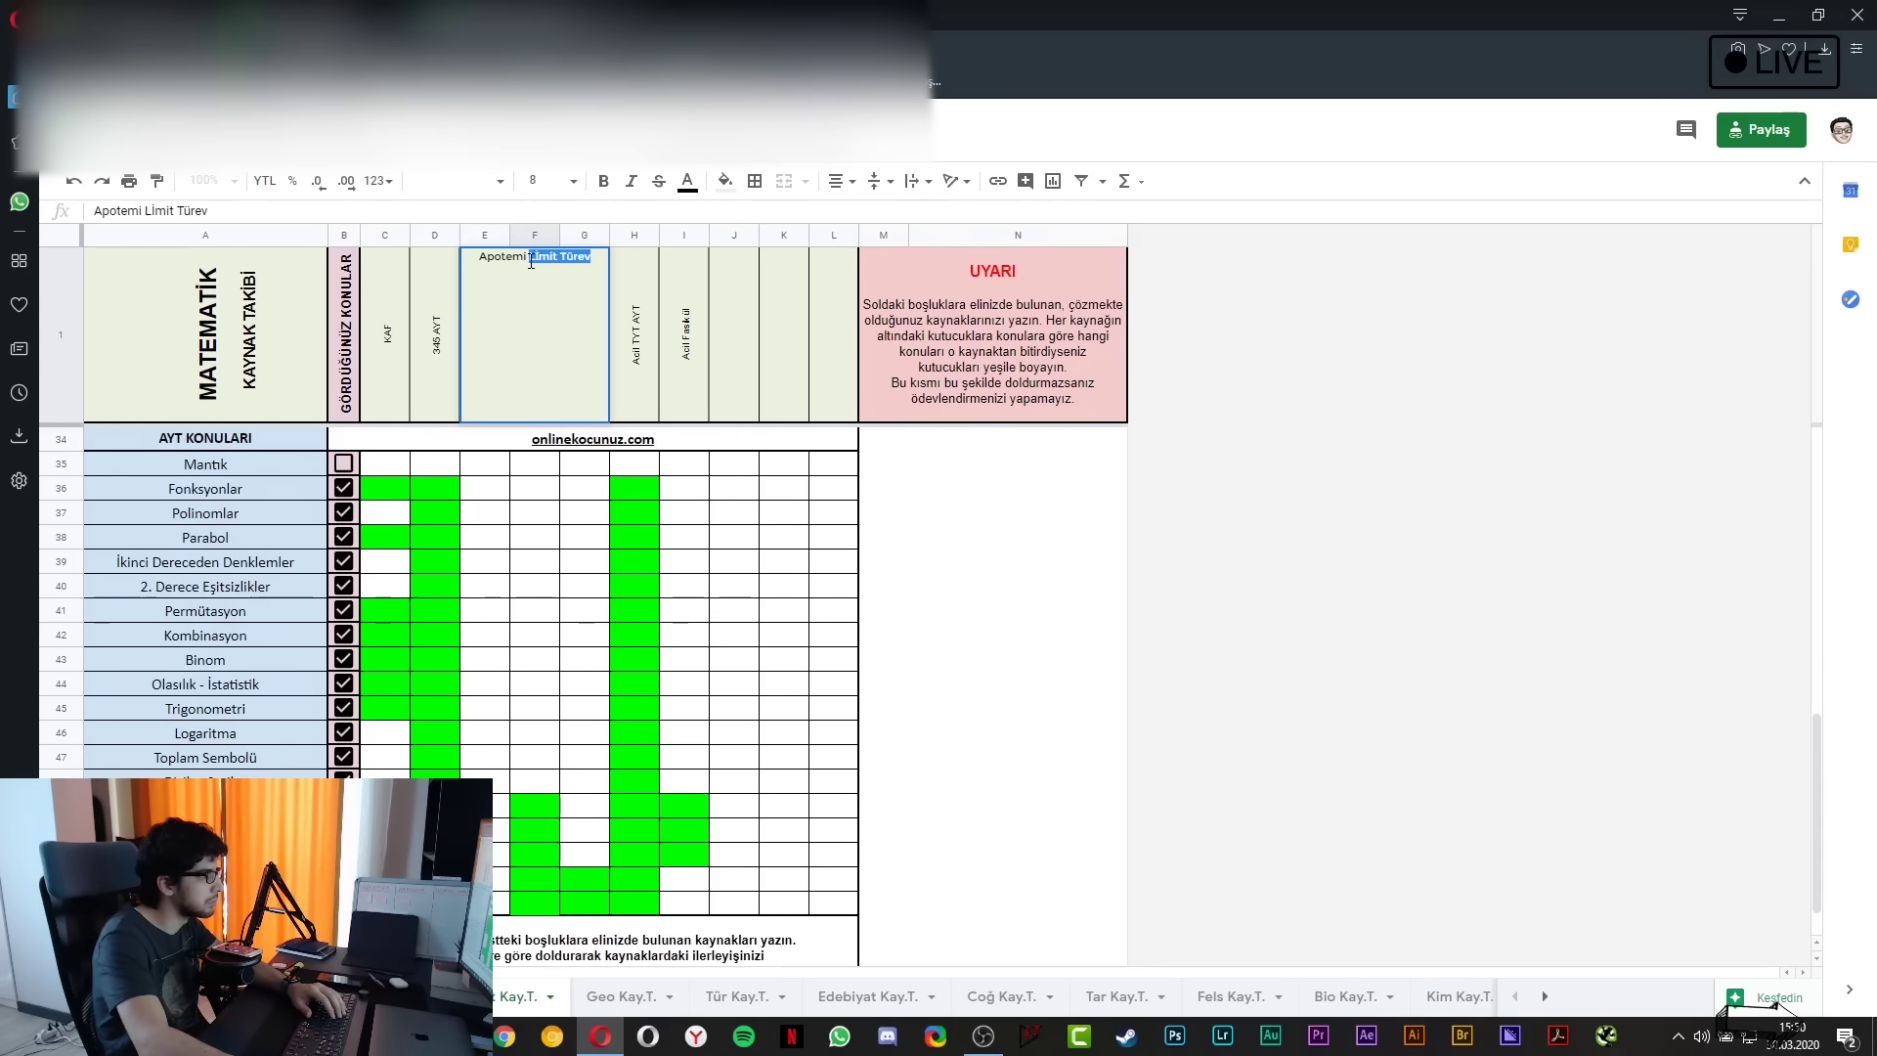
key(BackSpace)
click(535, 512)
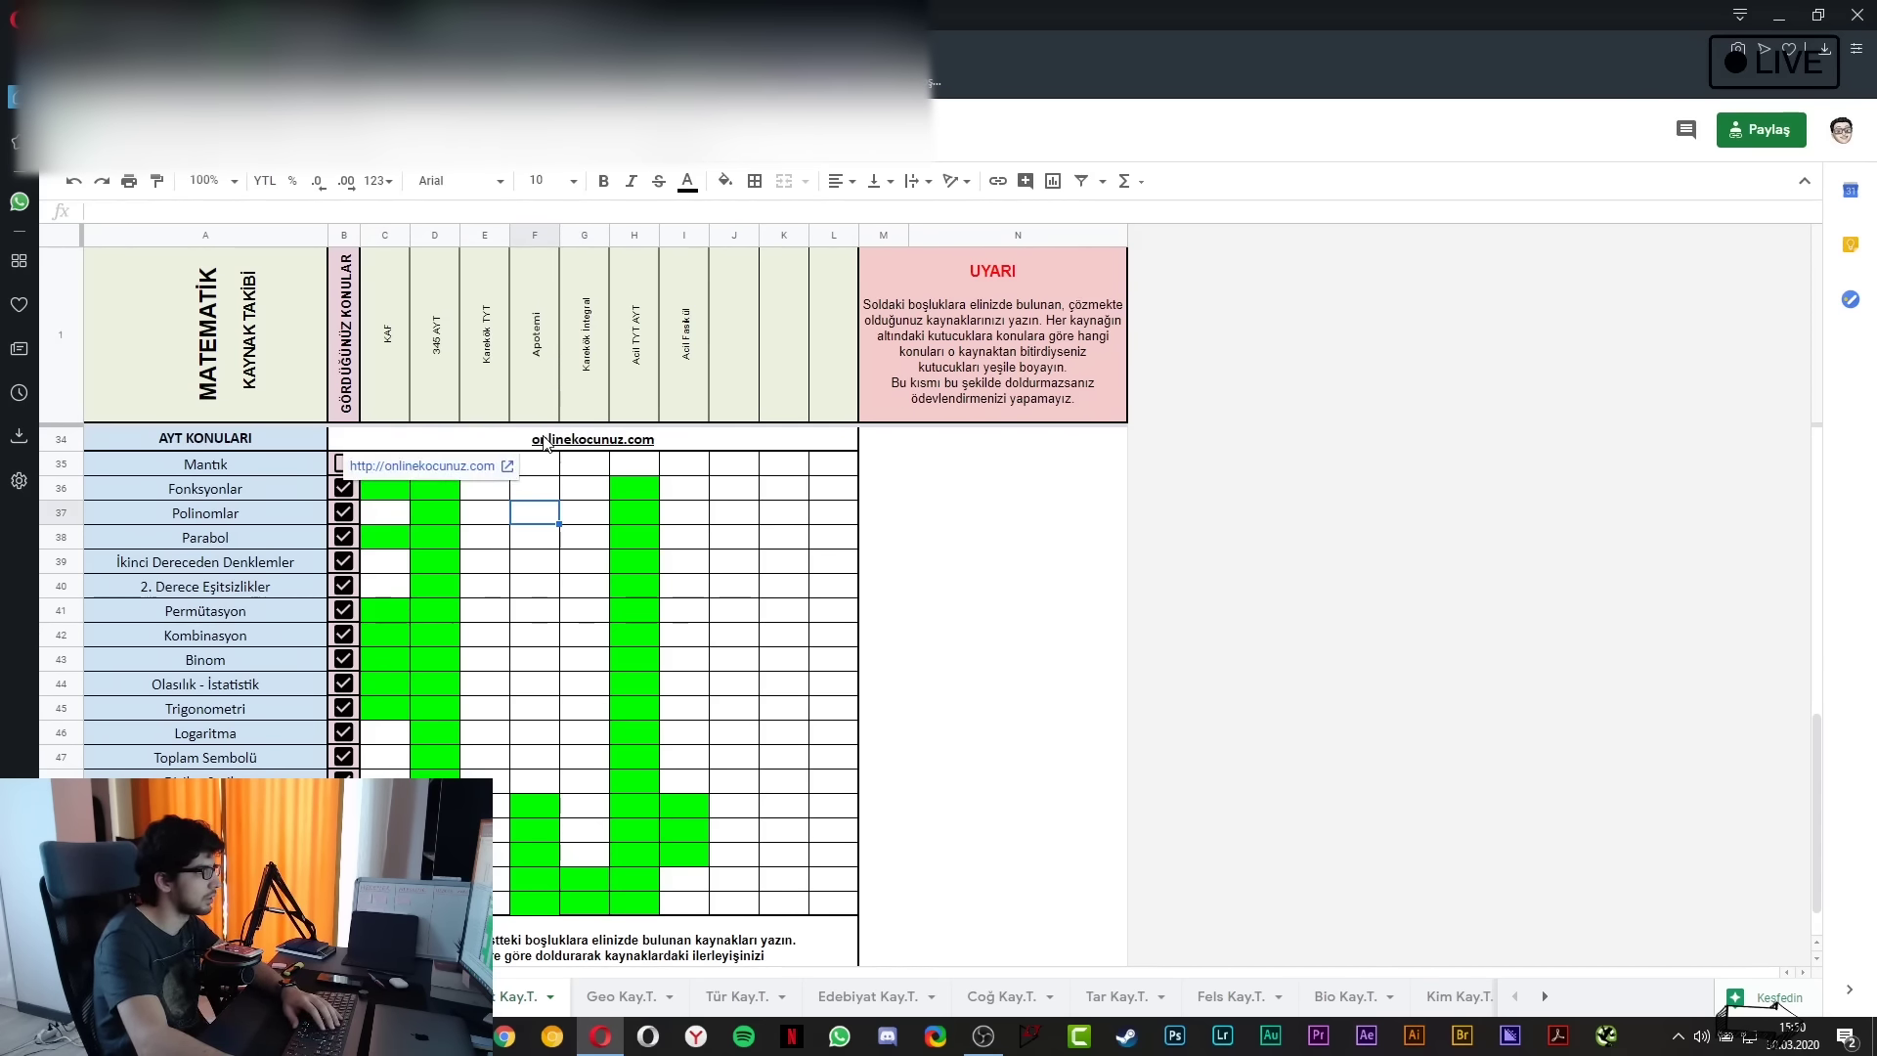
Fill the Apotemi cell for the AYT topic Fonksyonlar (F36) with cyan
key(Up)
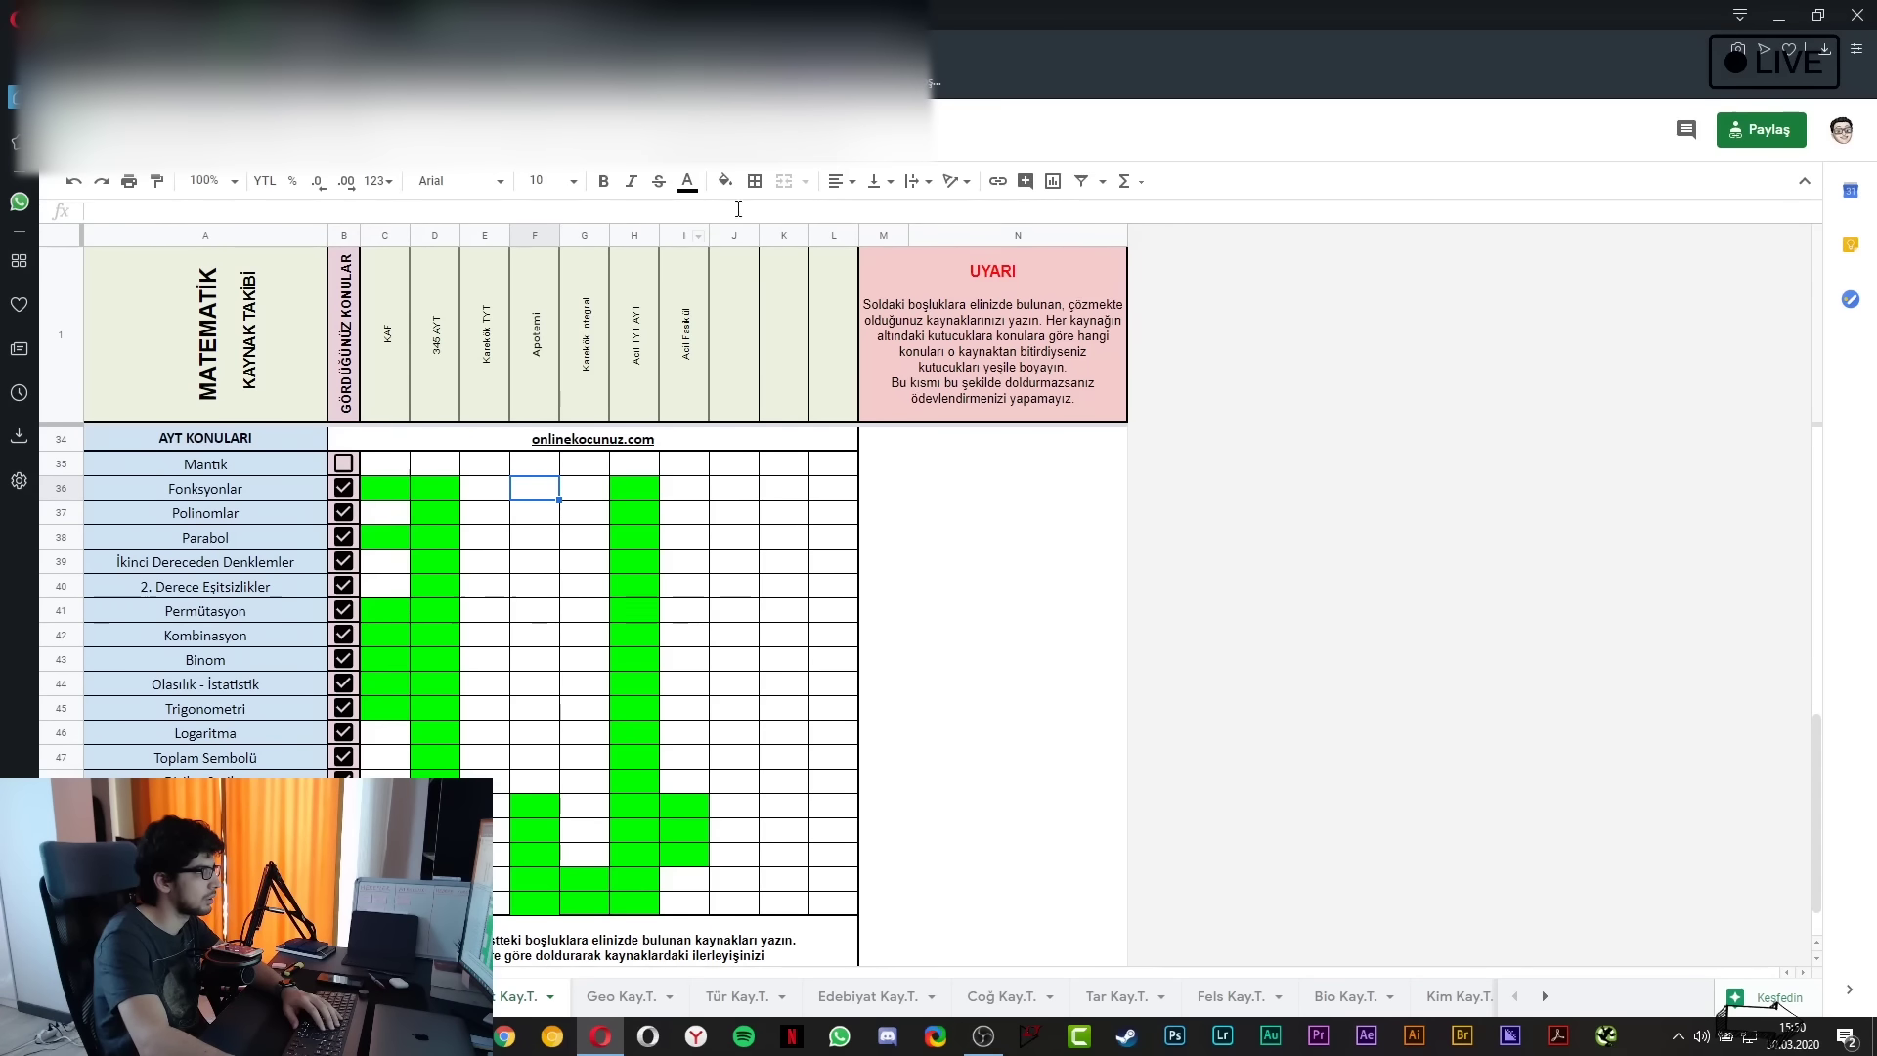
click(724, 182)
click(726, 188)
click(725, 184)
click(839, 273)
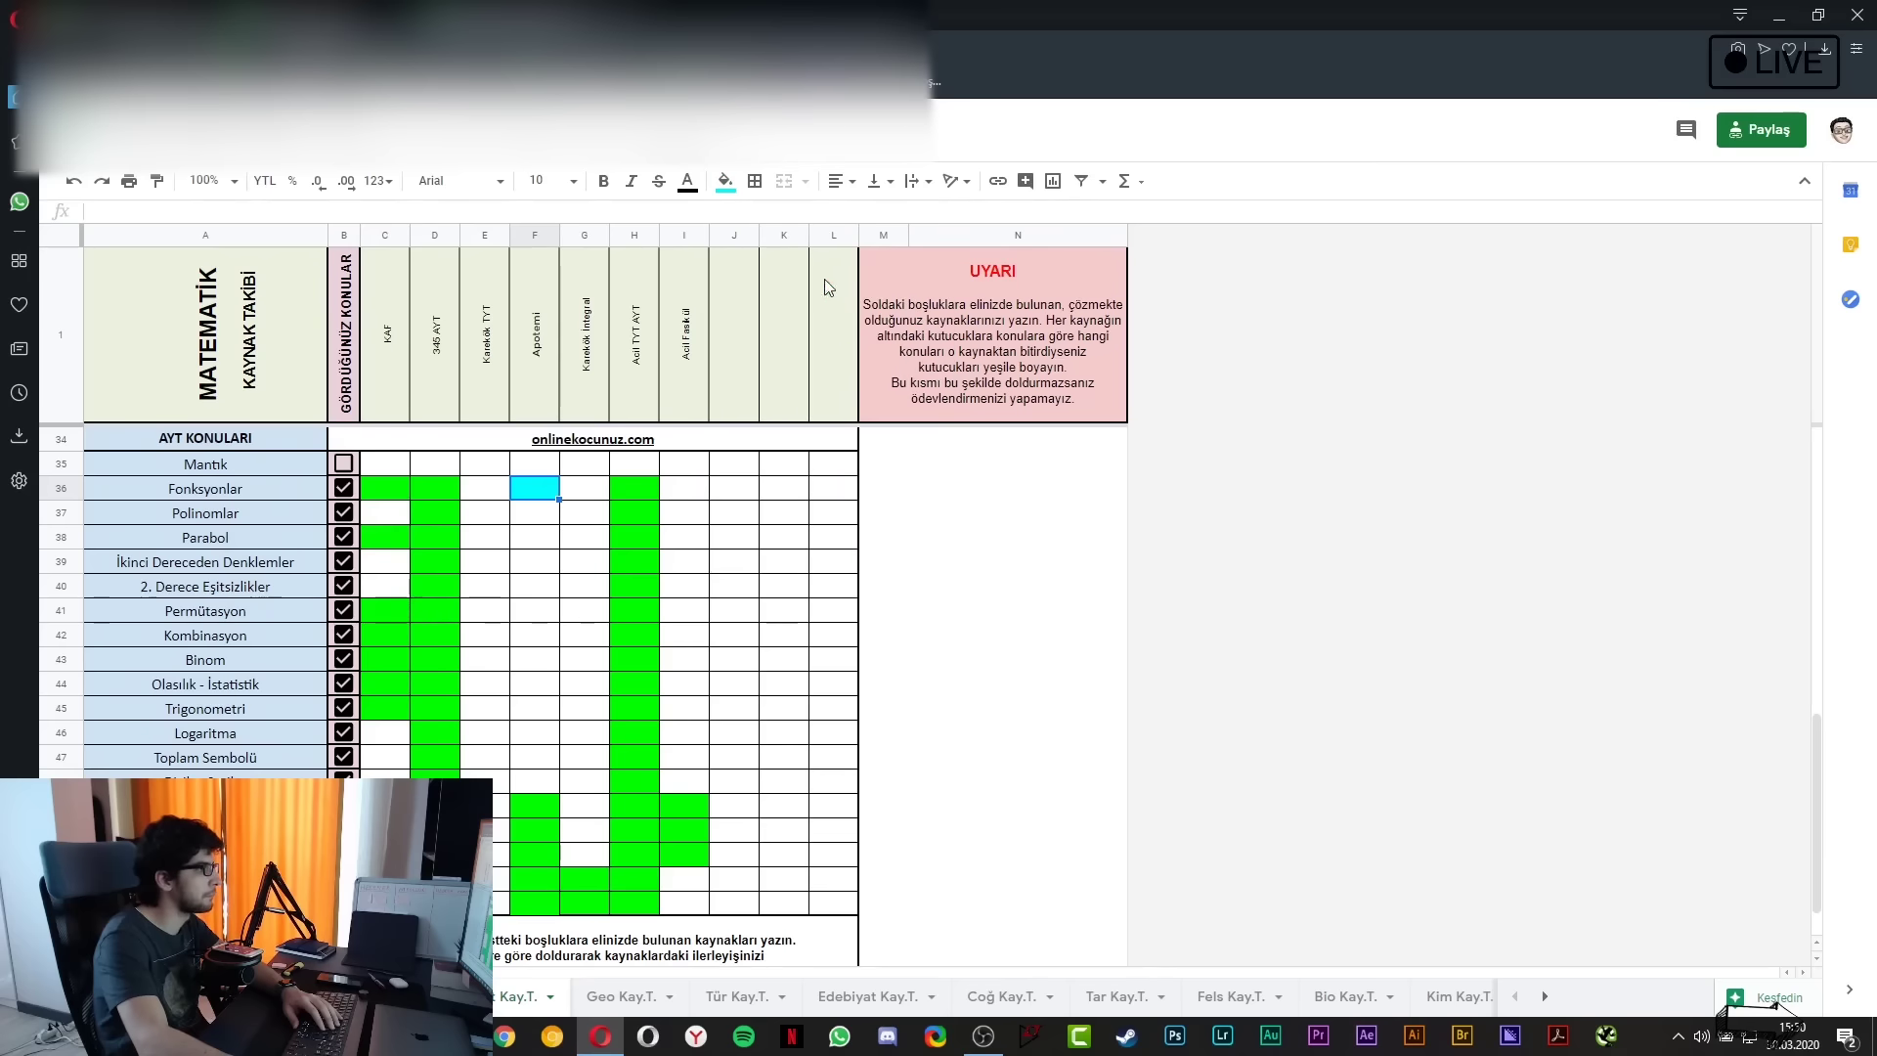
click(625, 559)
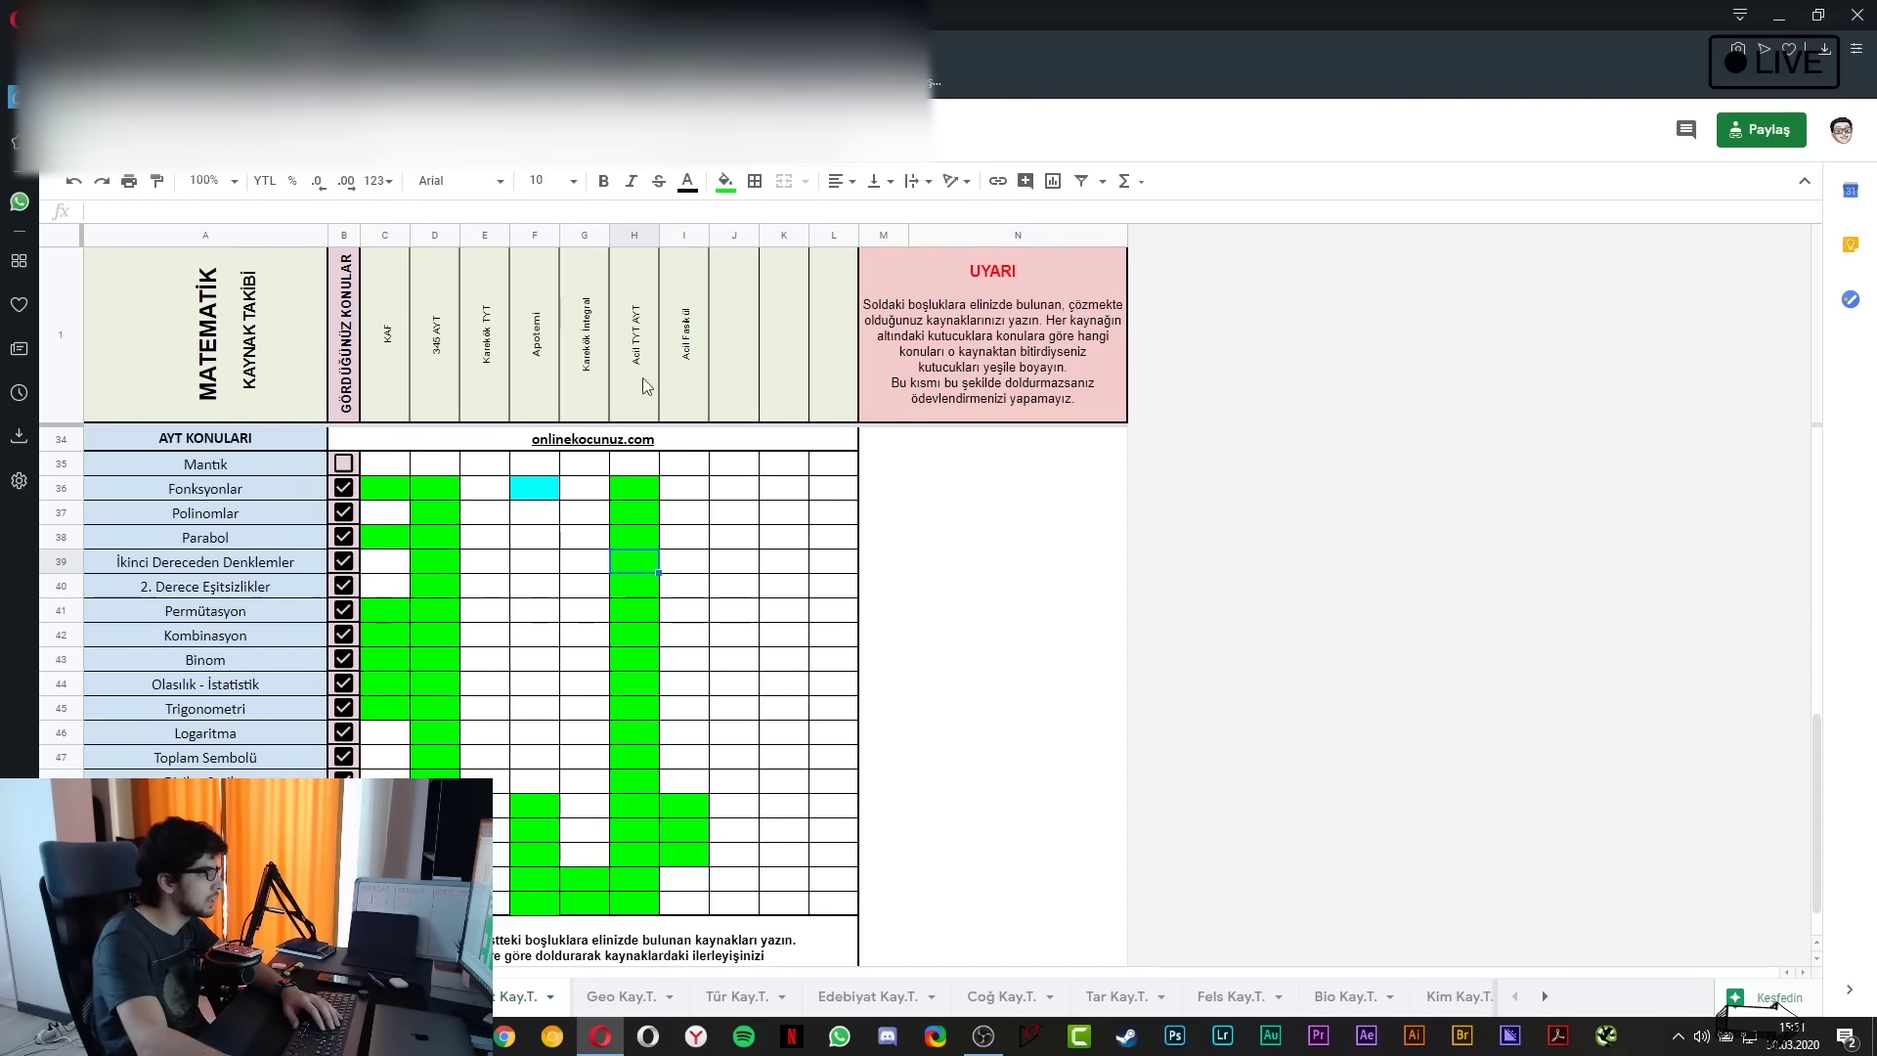
On the geometry resource-tracking sheet, fill the blue cells E26:E28 in the Acil TYT AYT column green
scroll(642, 384, up, 10)
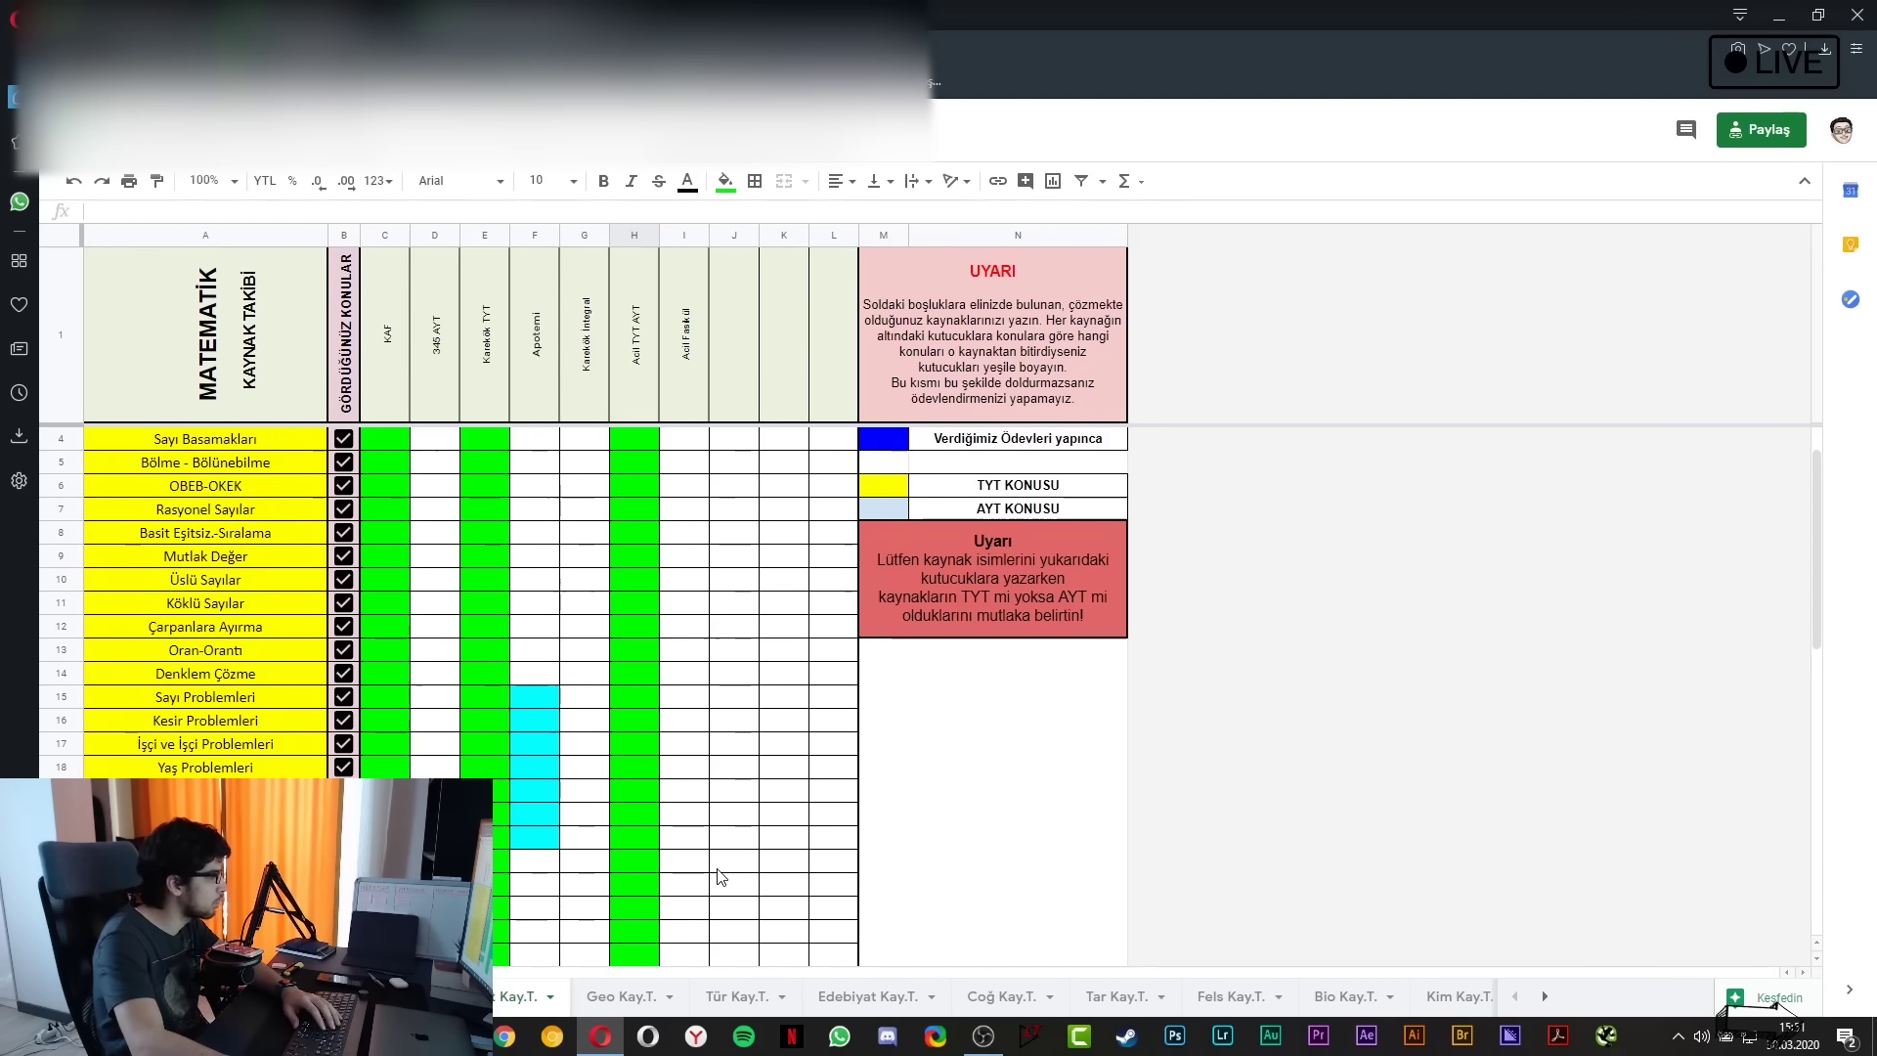
scroll(718, 870, down, 7)
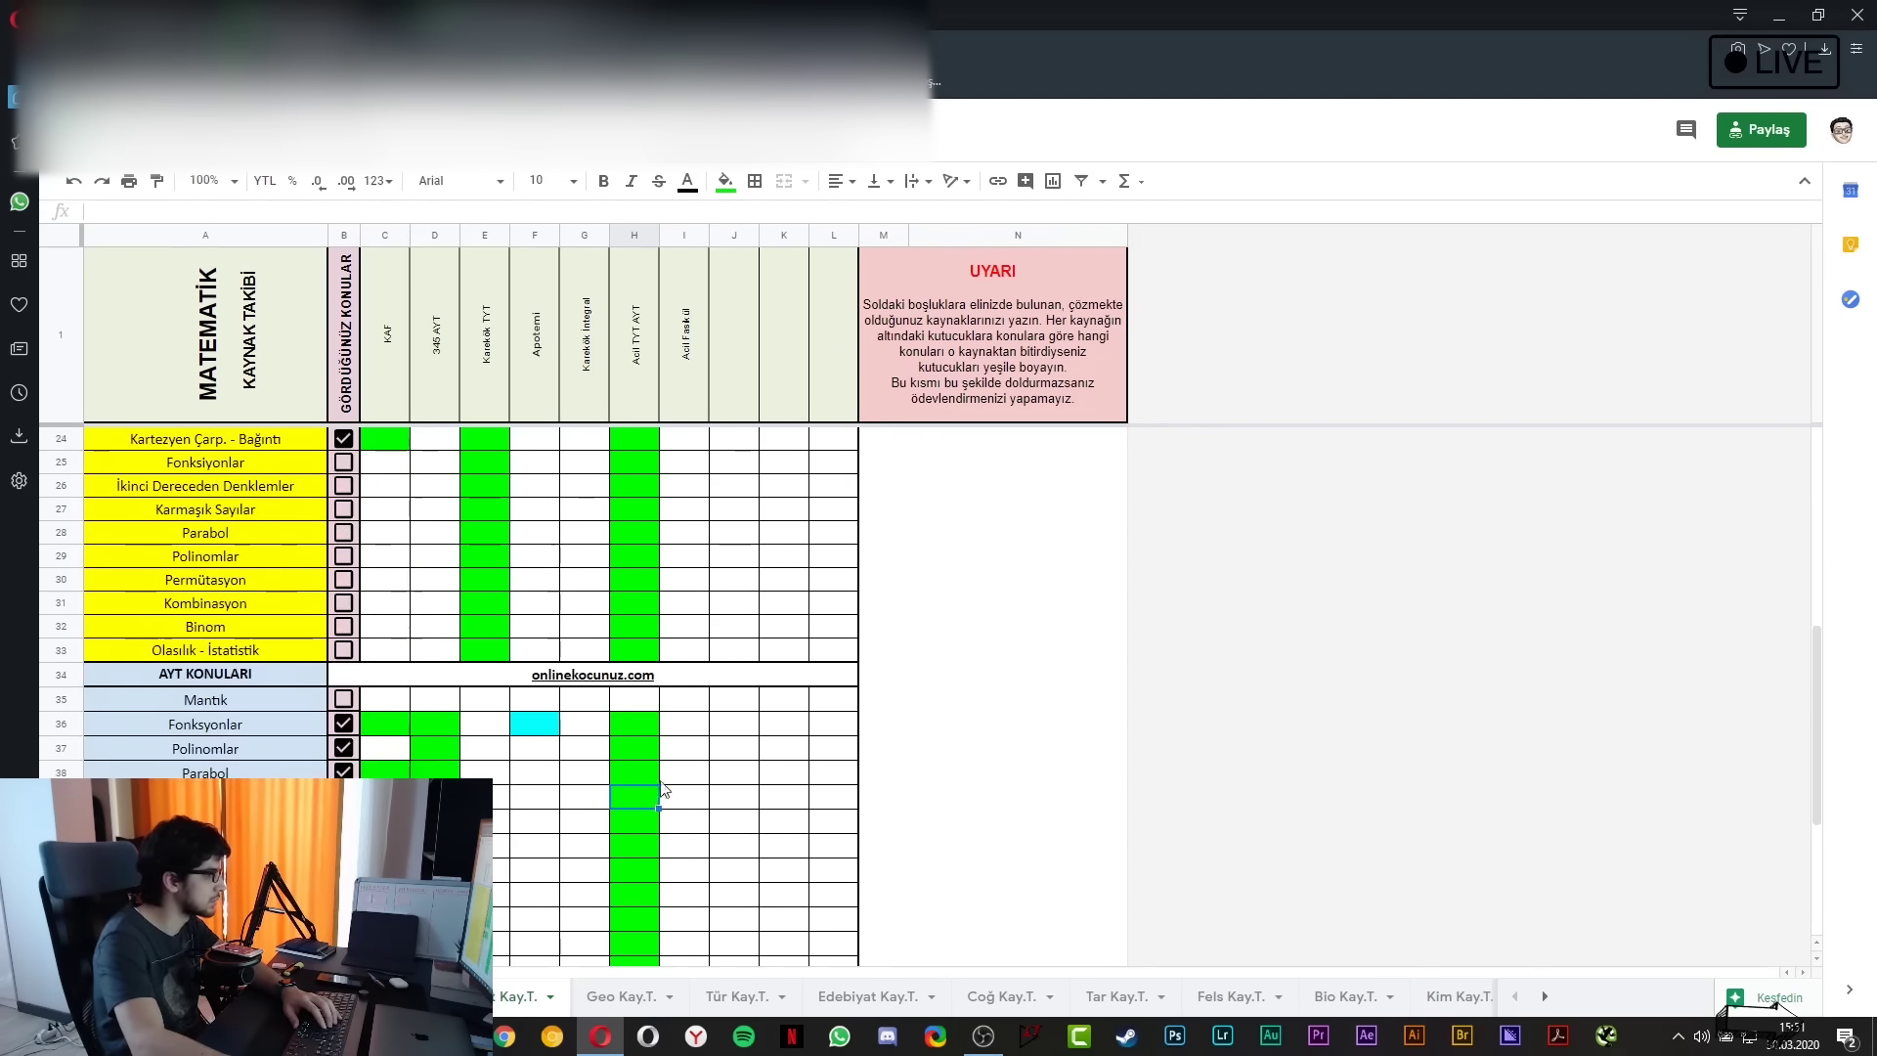
scroll(611, 840, down, 3)
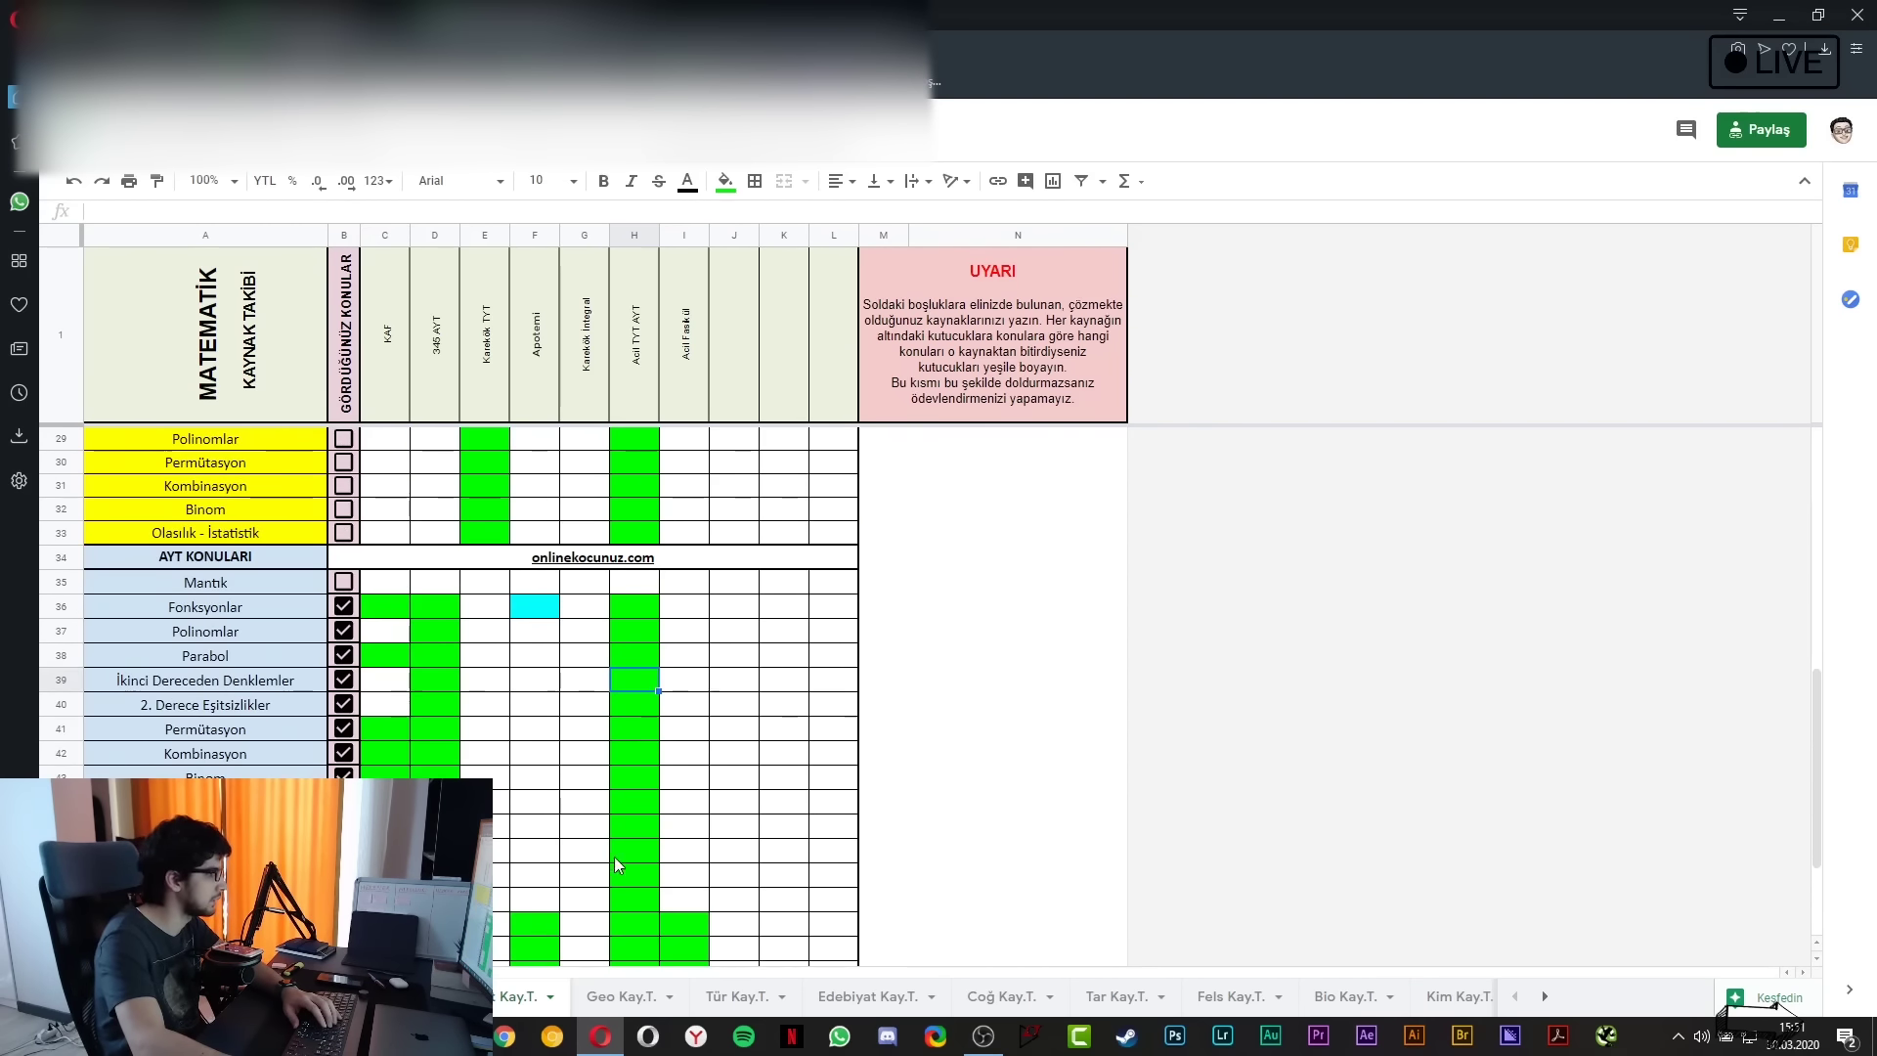
click(592, 993)
scroll(507, 909, down, 2)
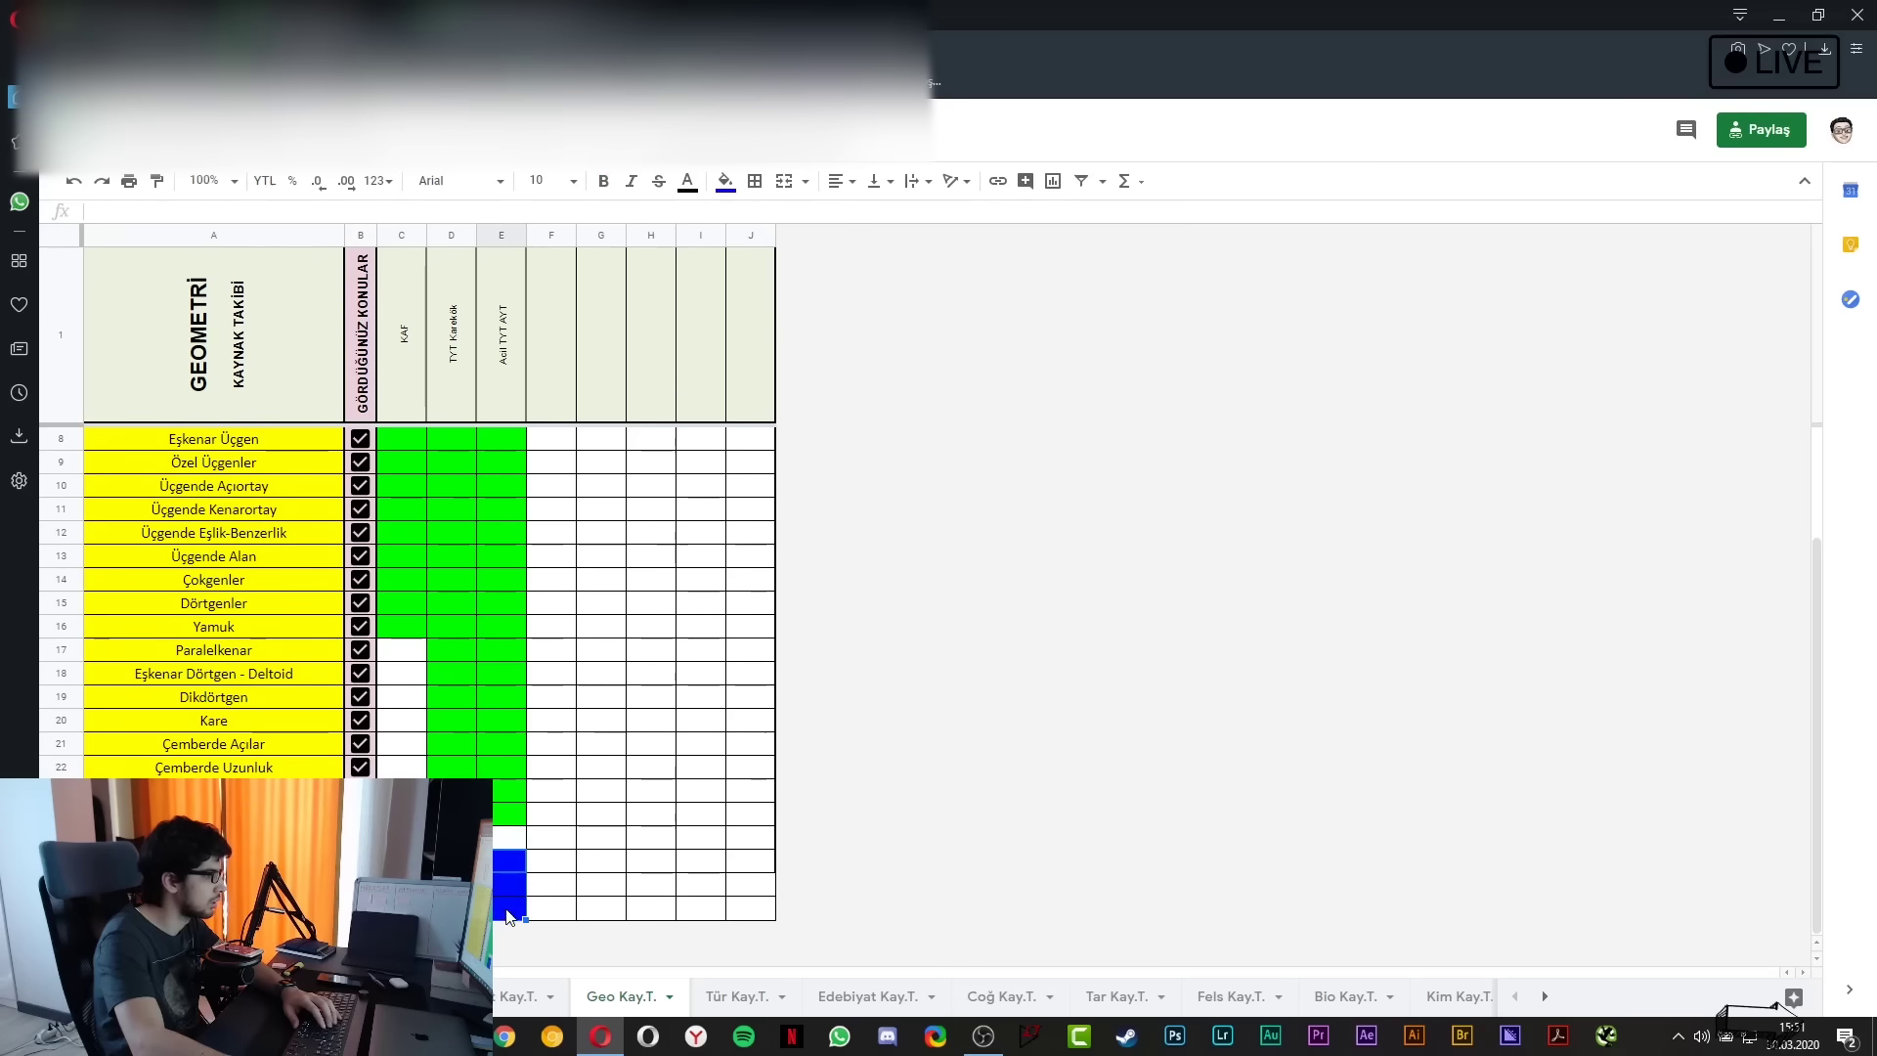
click(724, 181)
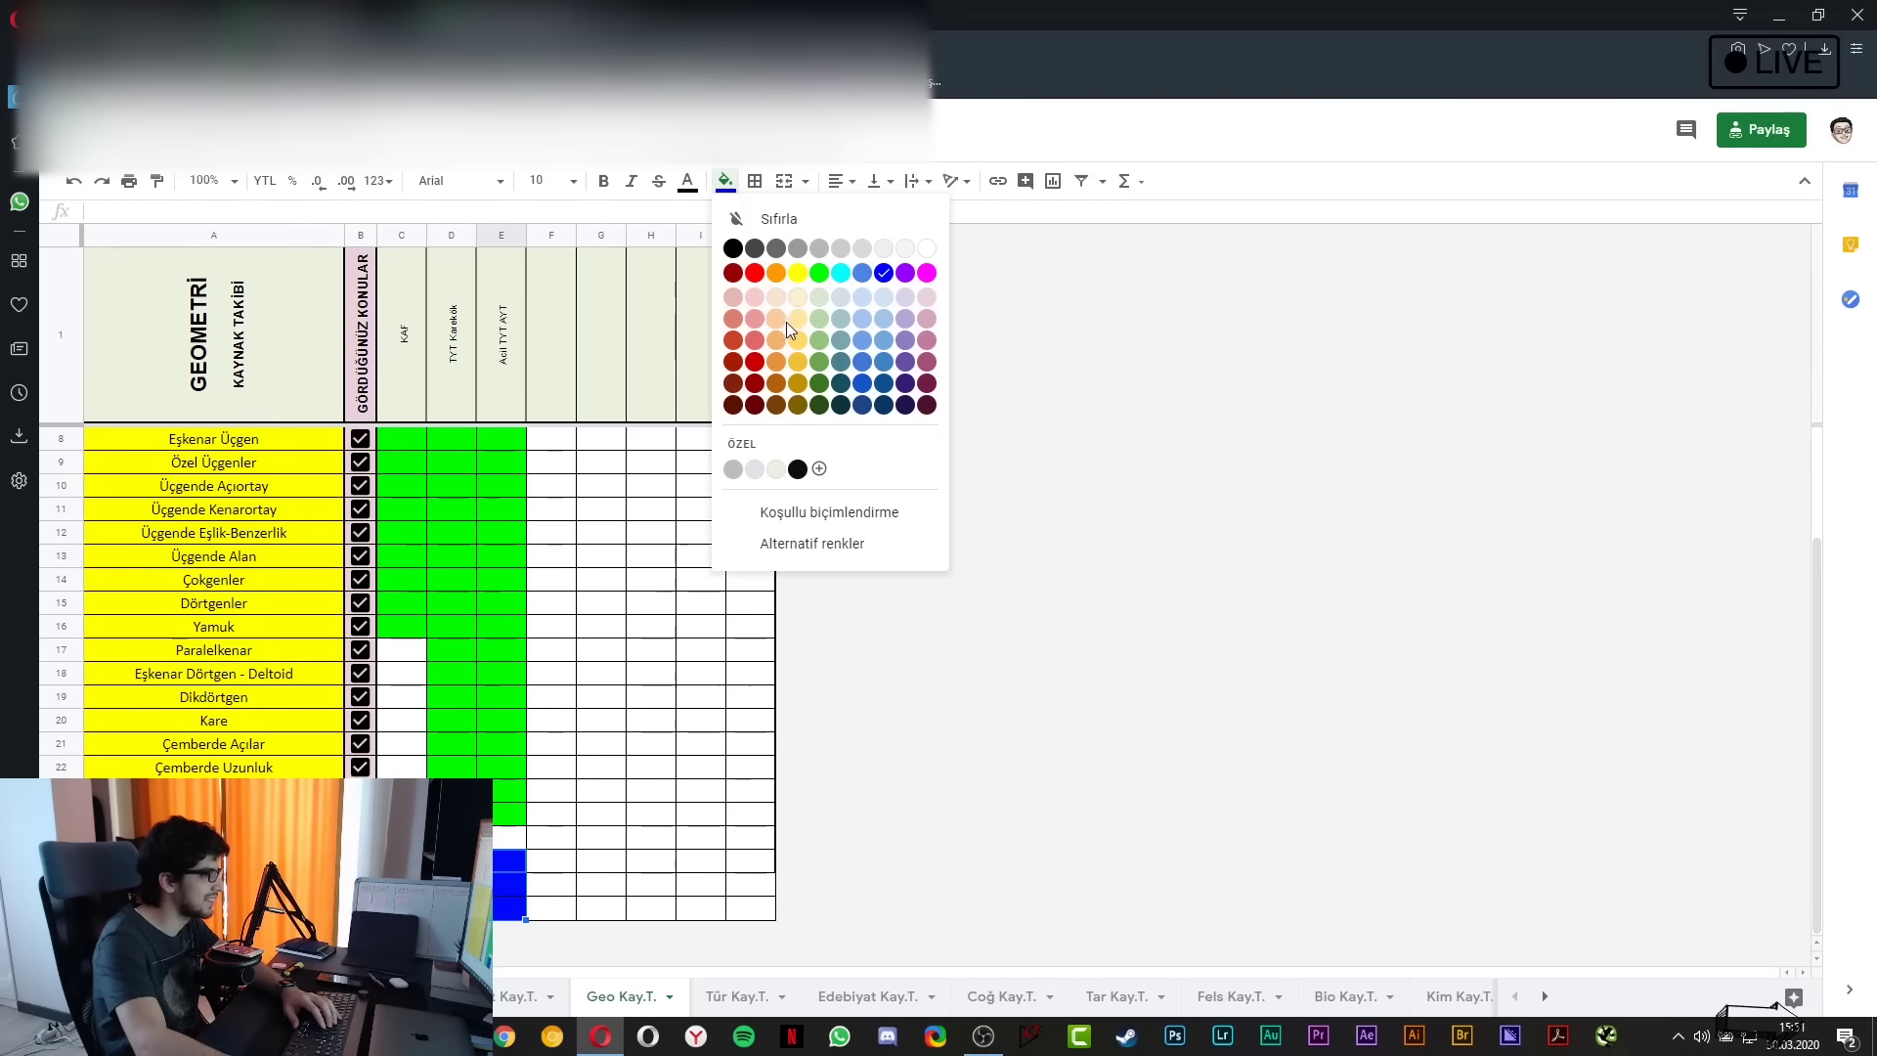
click(818, 275)
click(517, 379)
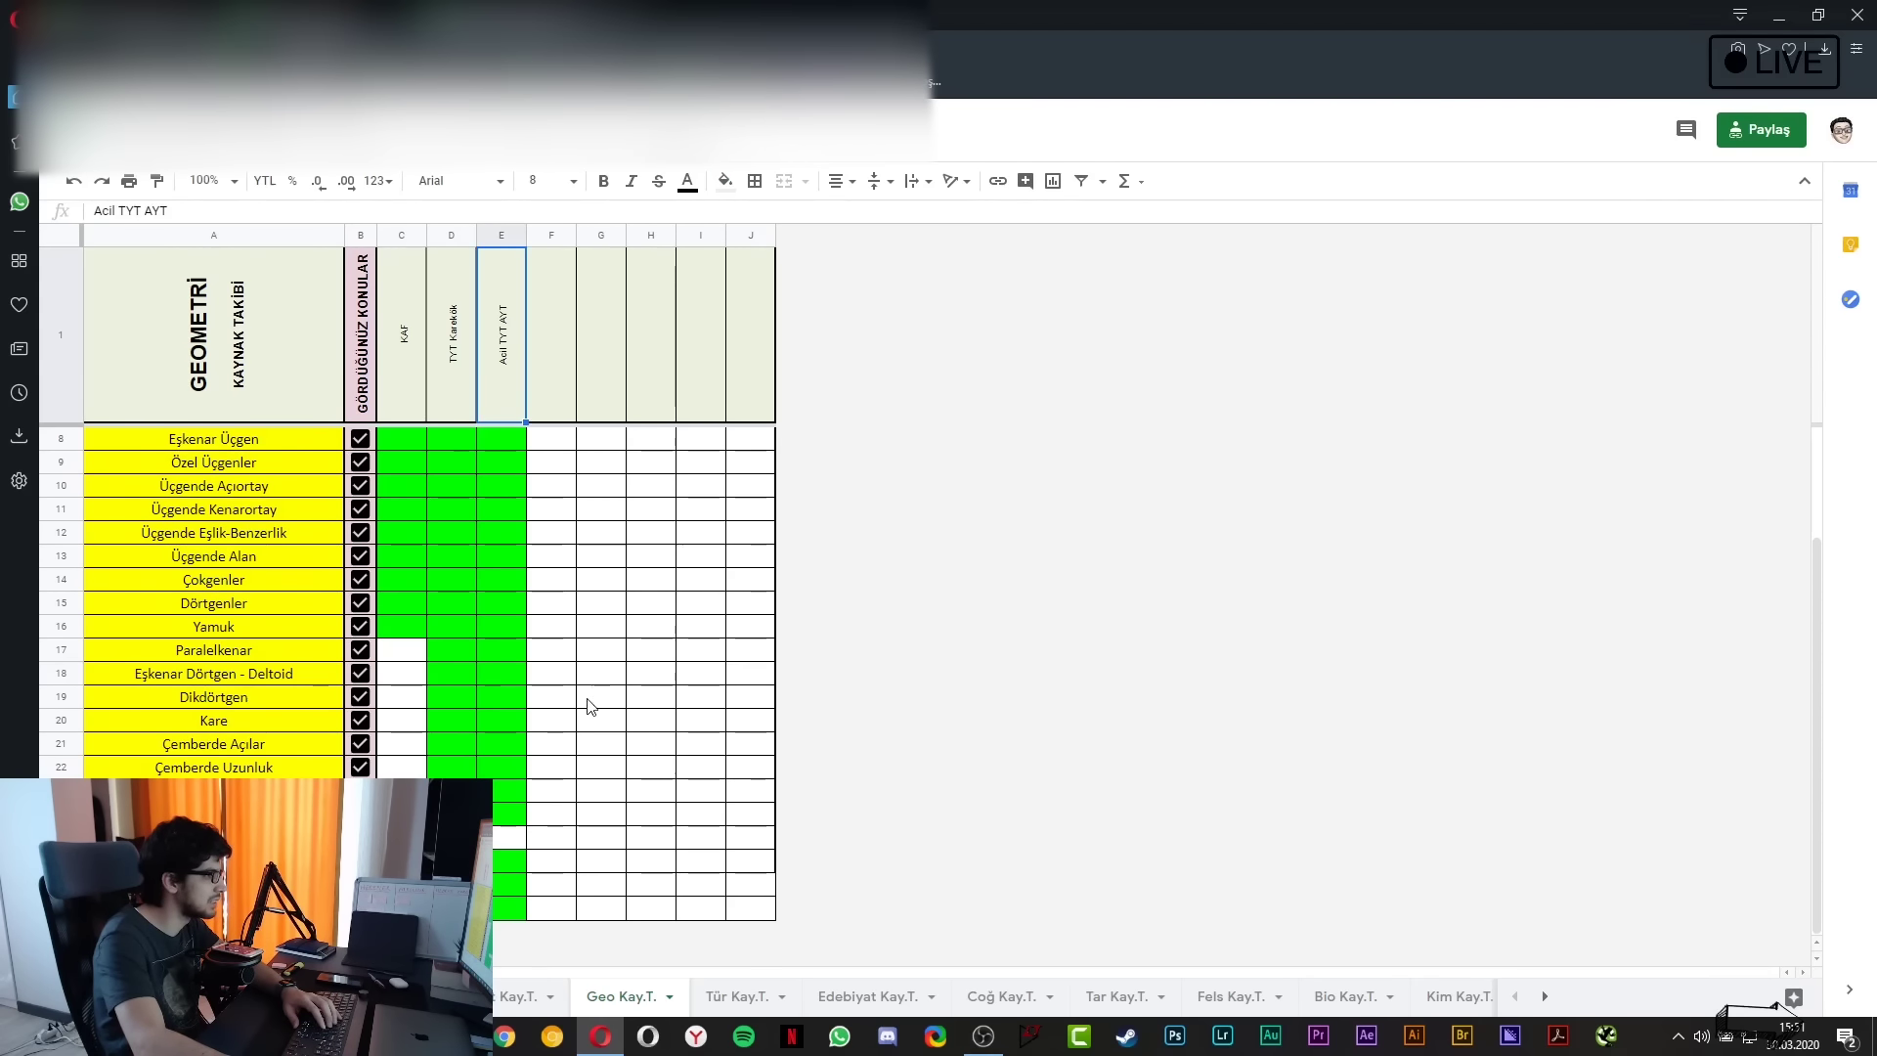
click(522, 819)
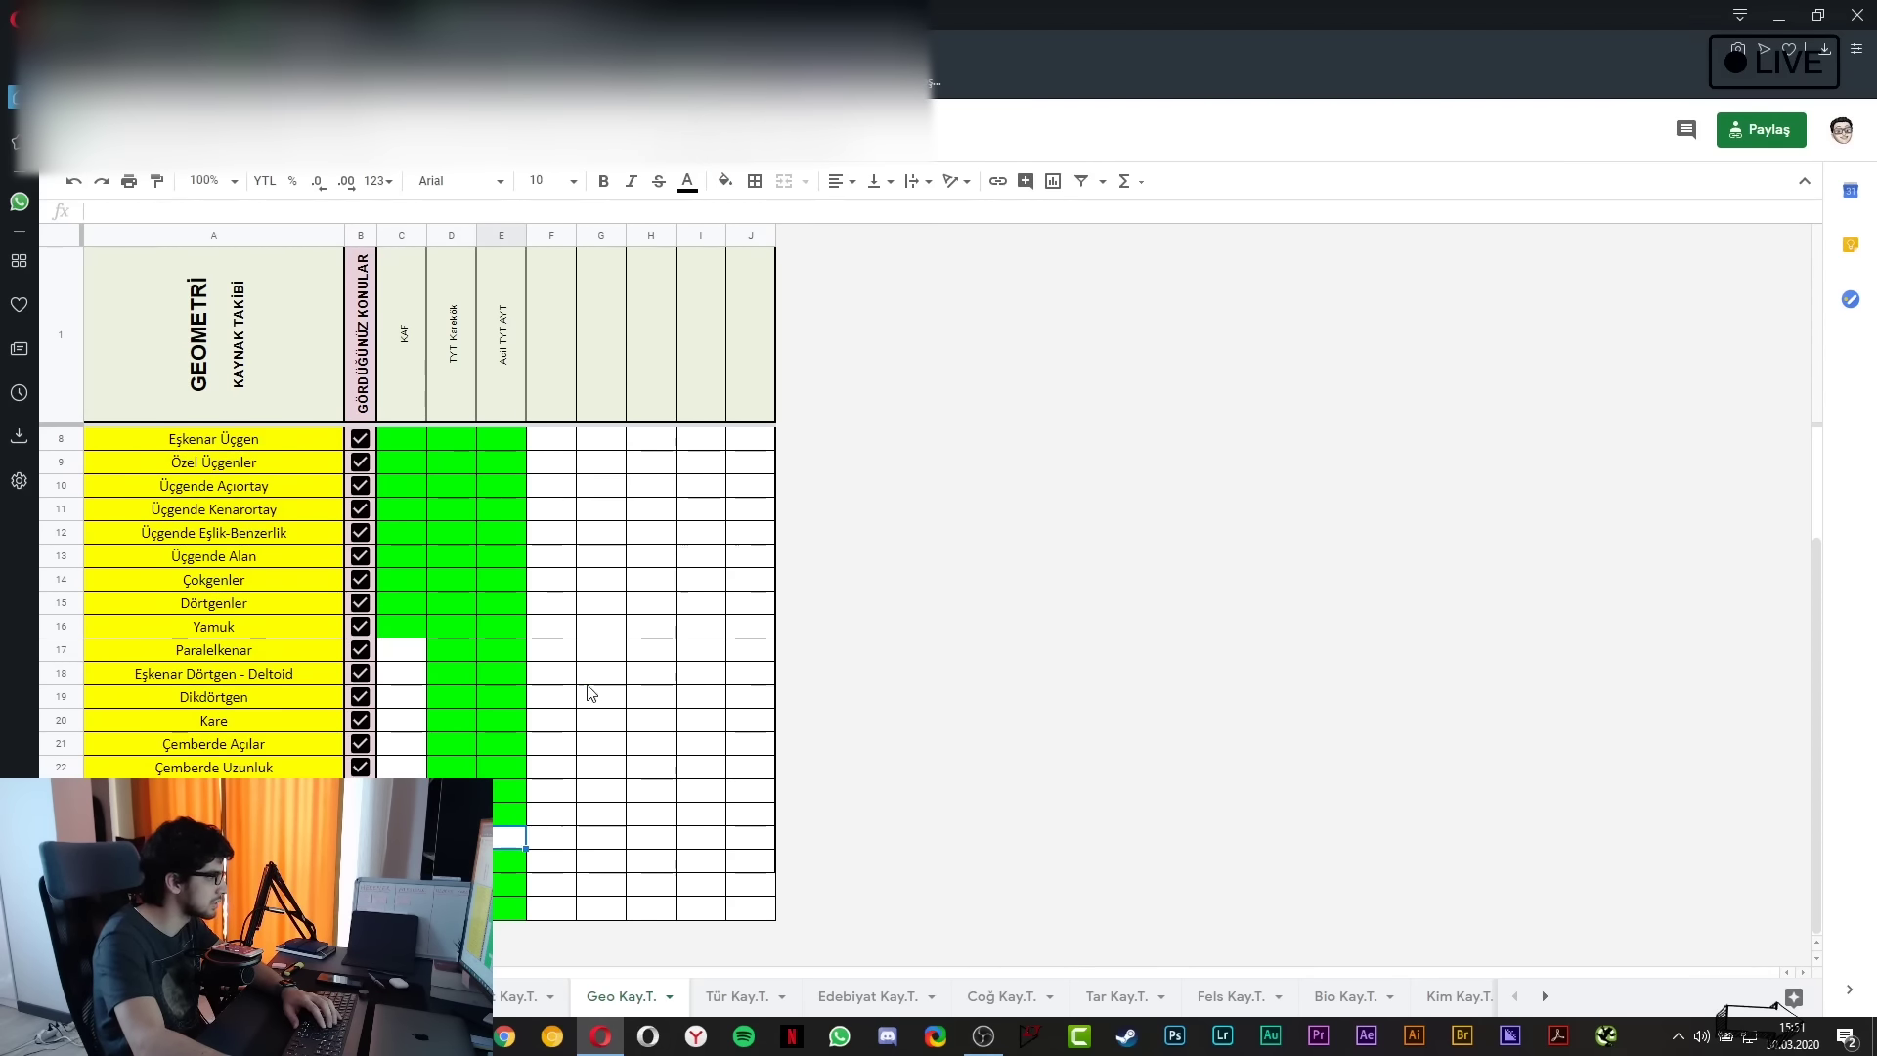
click(553, 417)
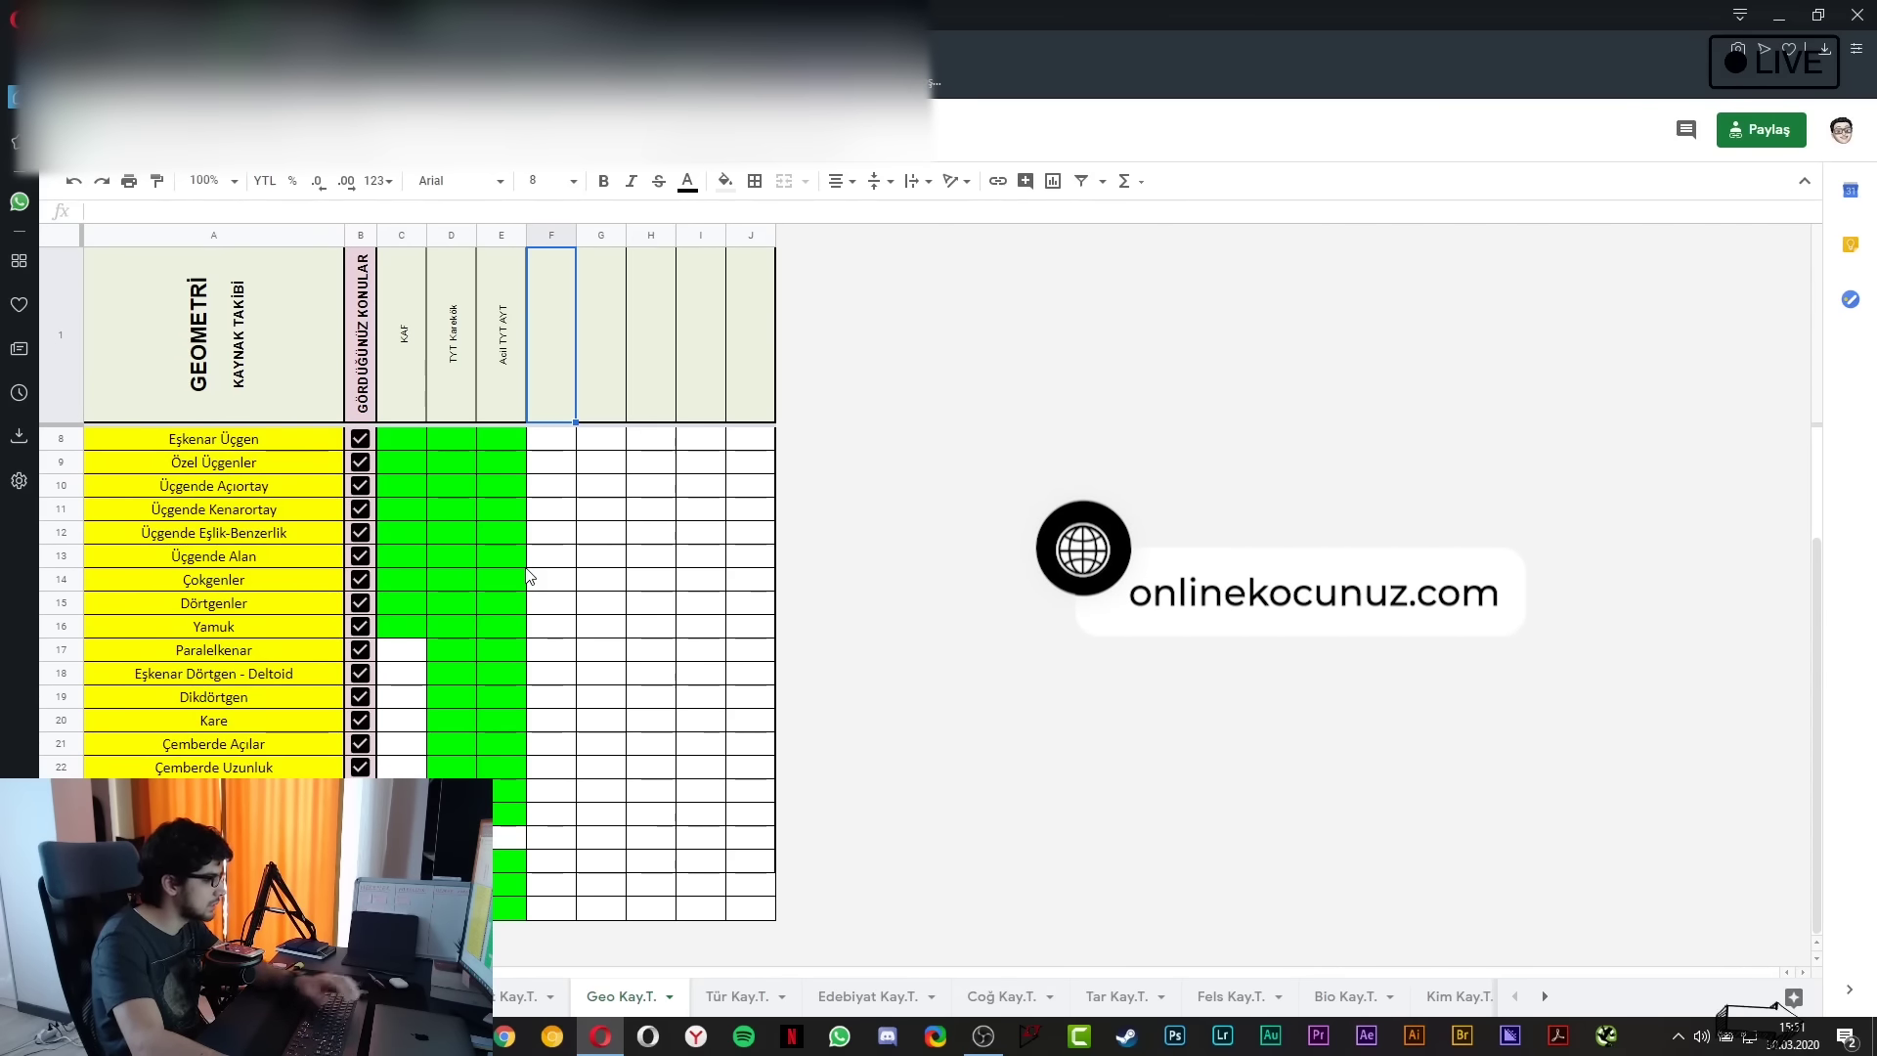
key(XF86AudioRaiseVolume)
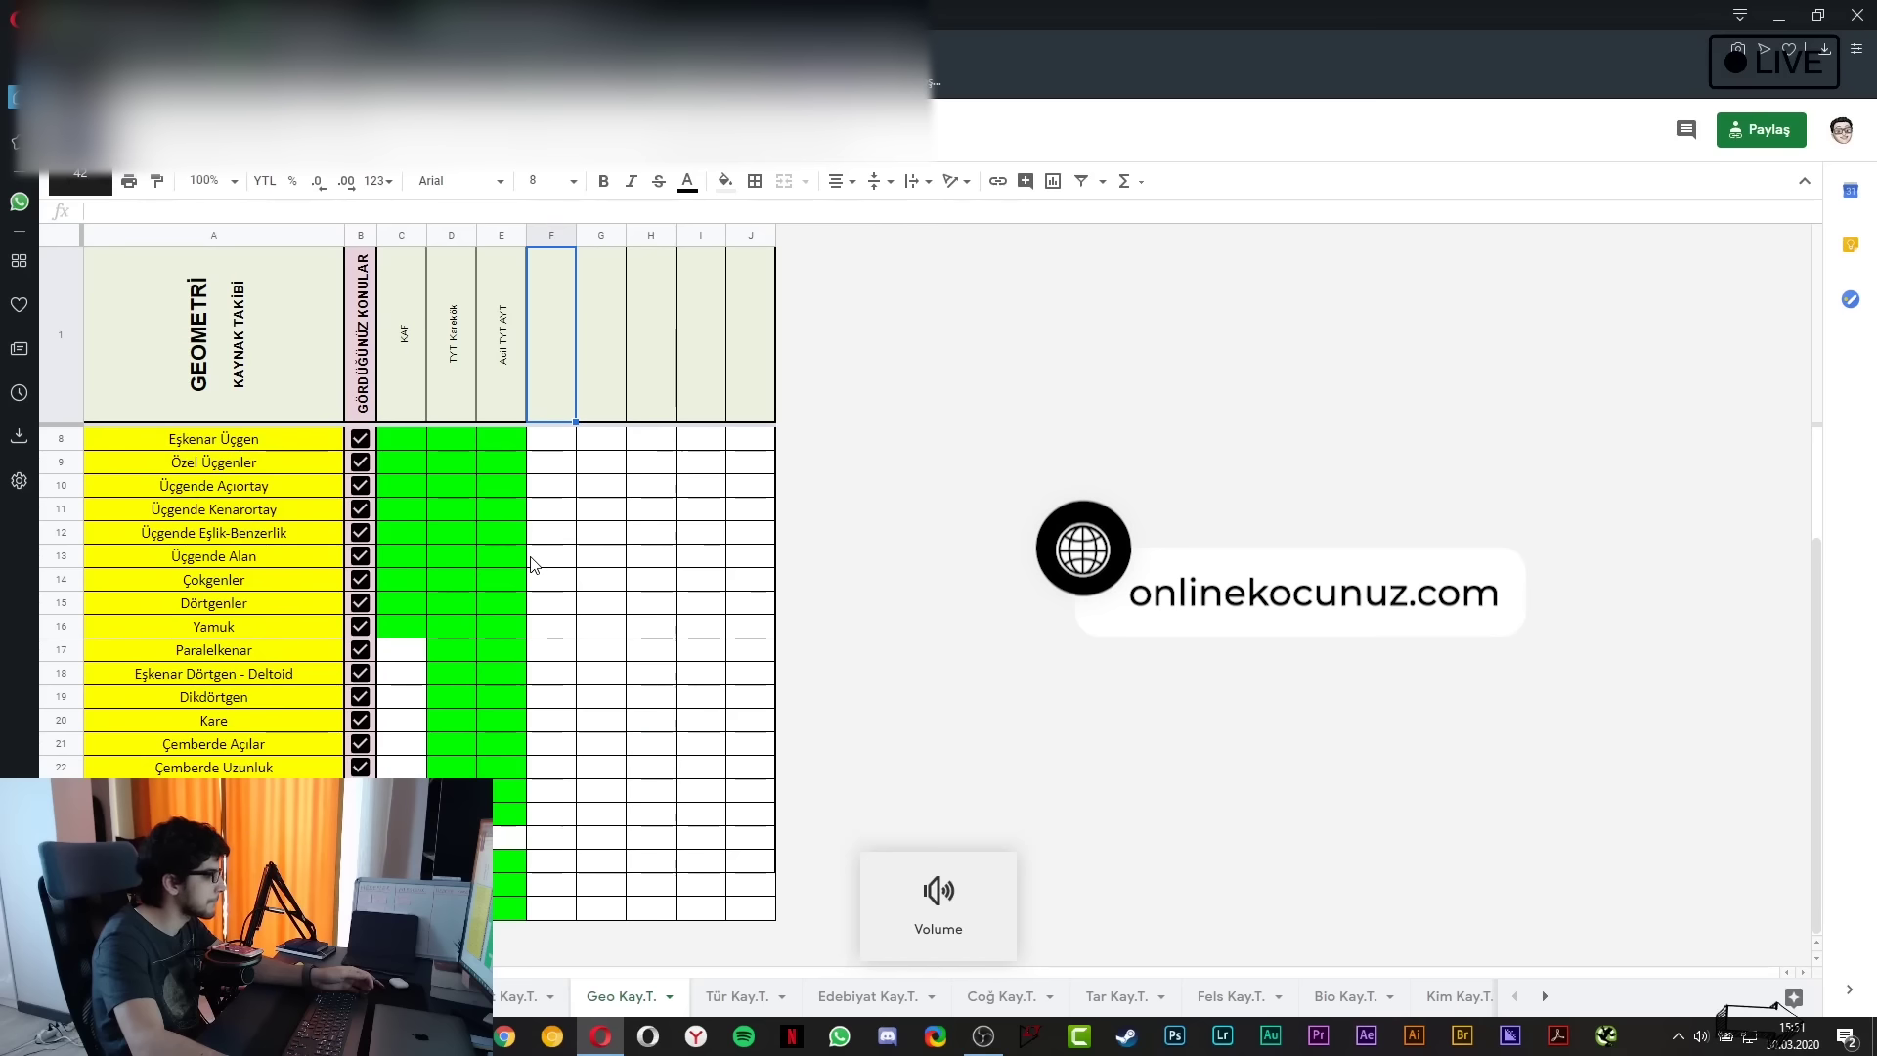
key(XF86AudioRaiseVolume)
key(XF86AudioRaiseVolume)
key(XF86AudioRaiseVolume)
key(XF86AudioRaiseVolume)
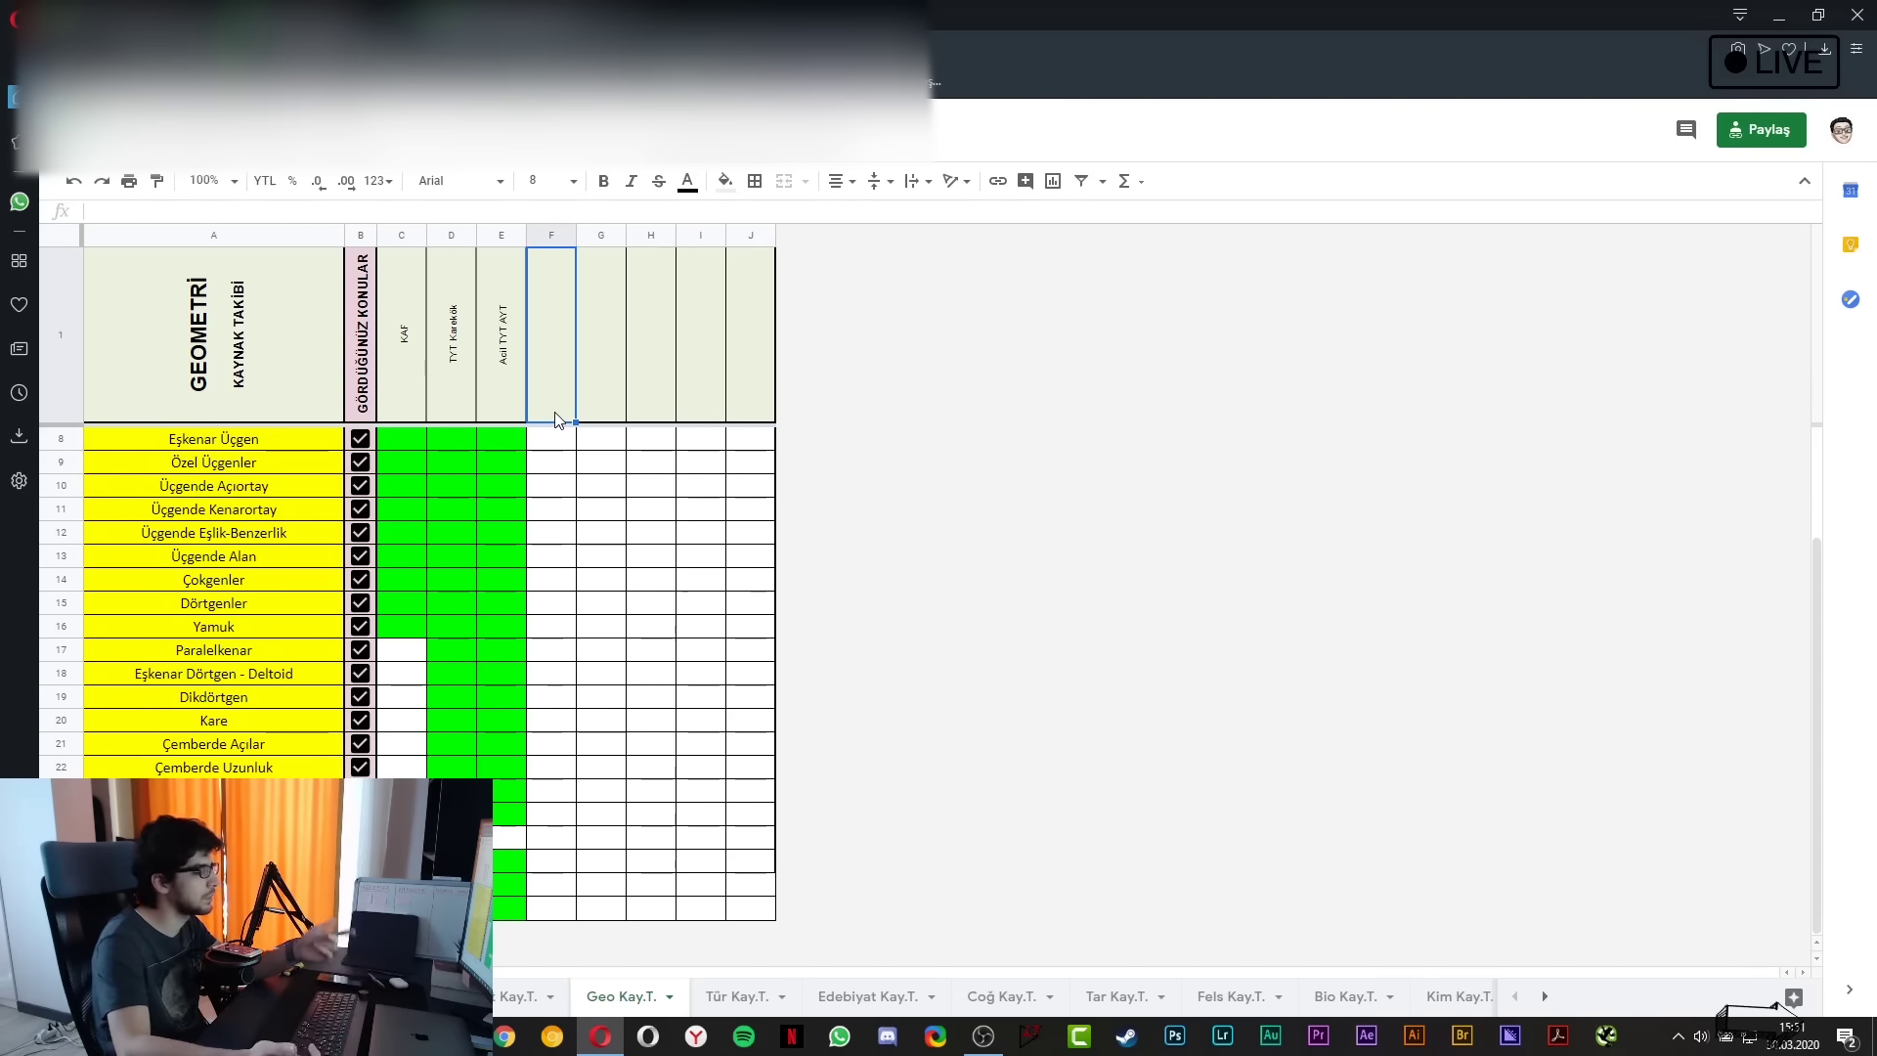
key(XF86AudioLowerVolume)
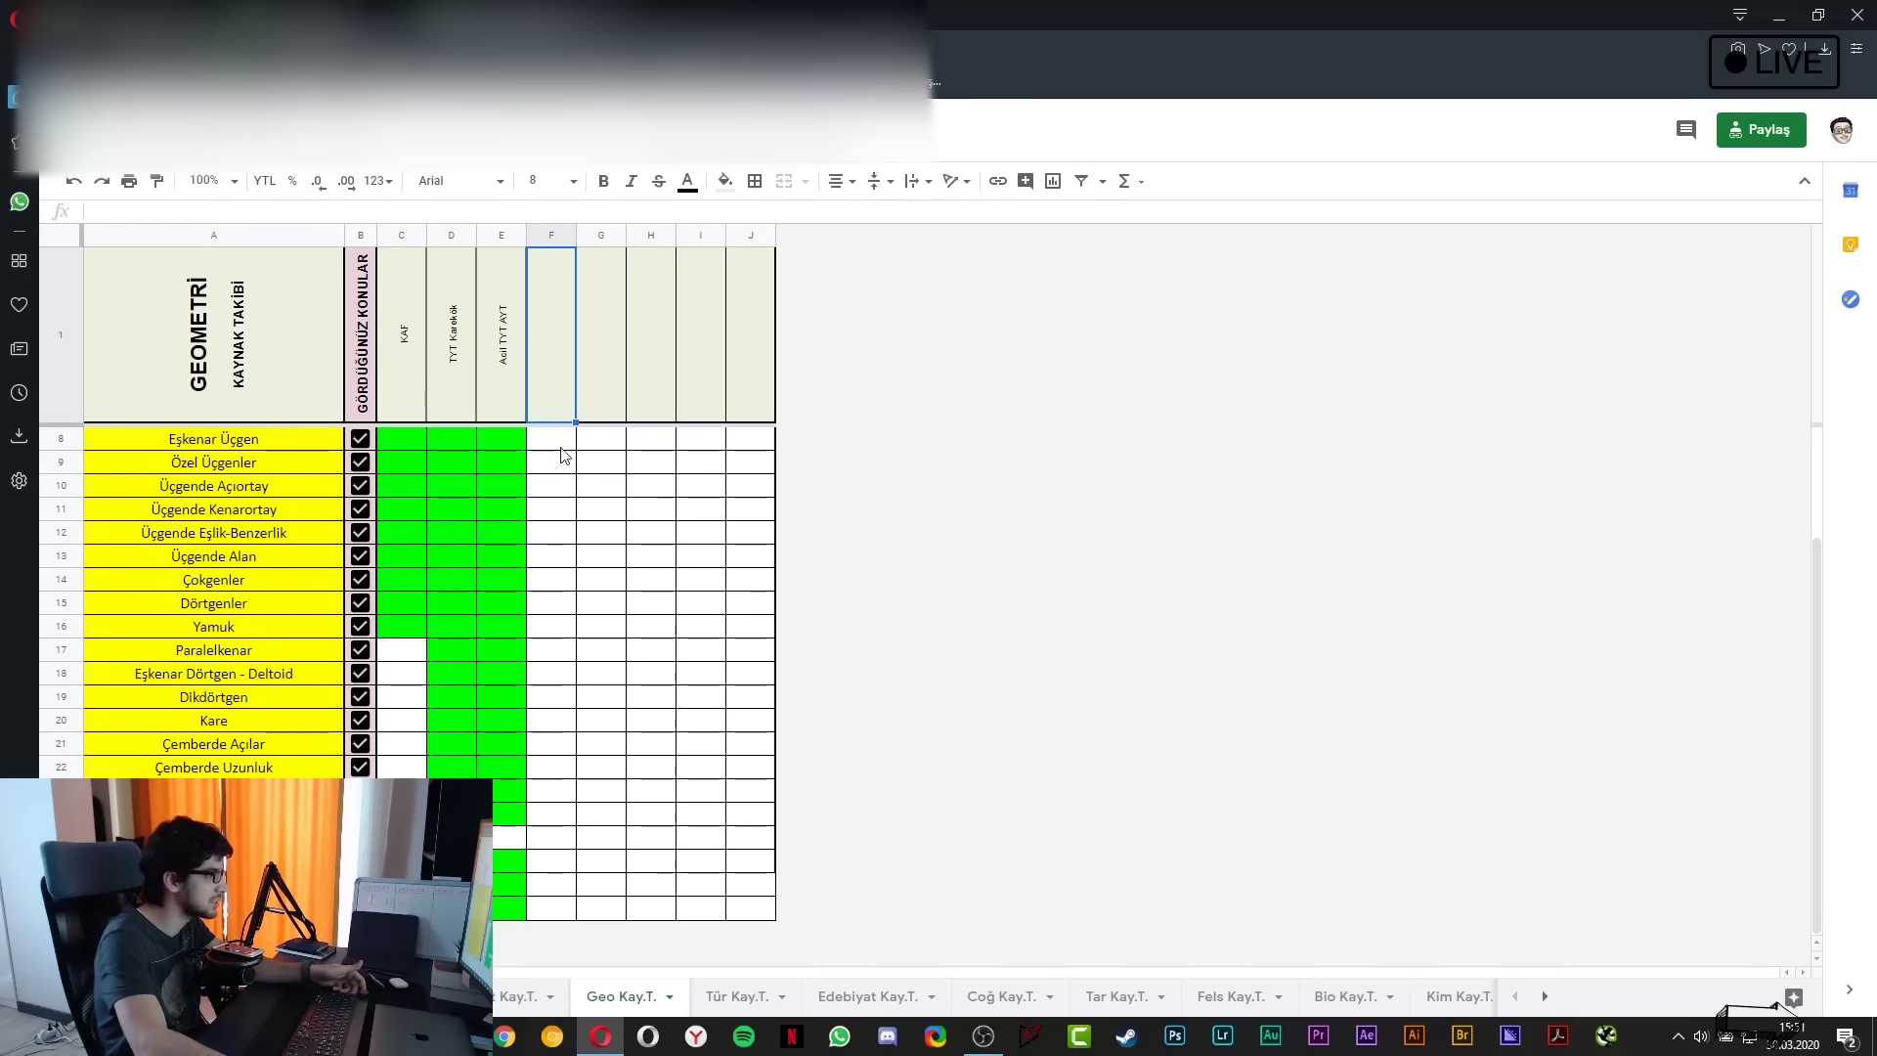
key(Down)
key(Down)
key(Down)
key(Down)
key(Down)
key(Down)
click(536, 400)
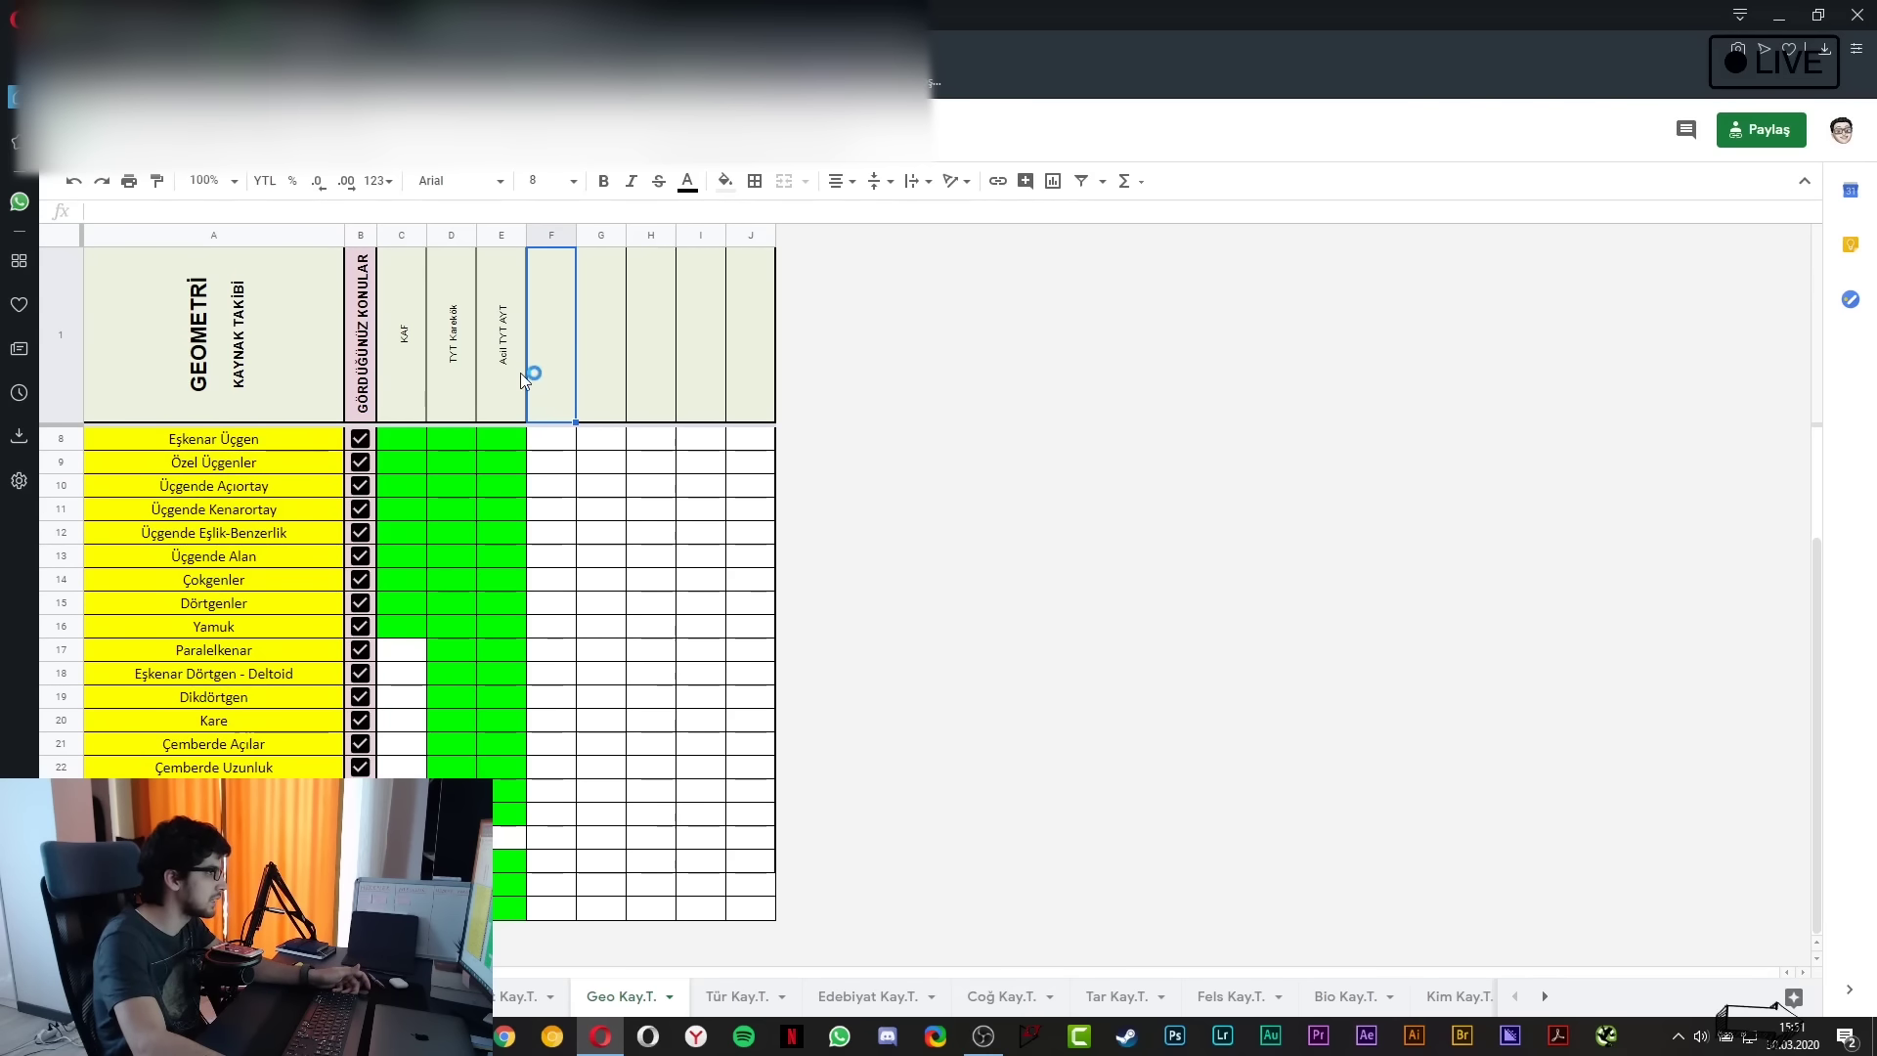
click(541, 485)
Enter Bilgi Sarmal TYT AYT as a new resource name in header cell F1 of the geometry sheet
click(561, 362)
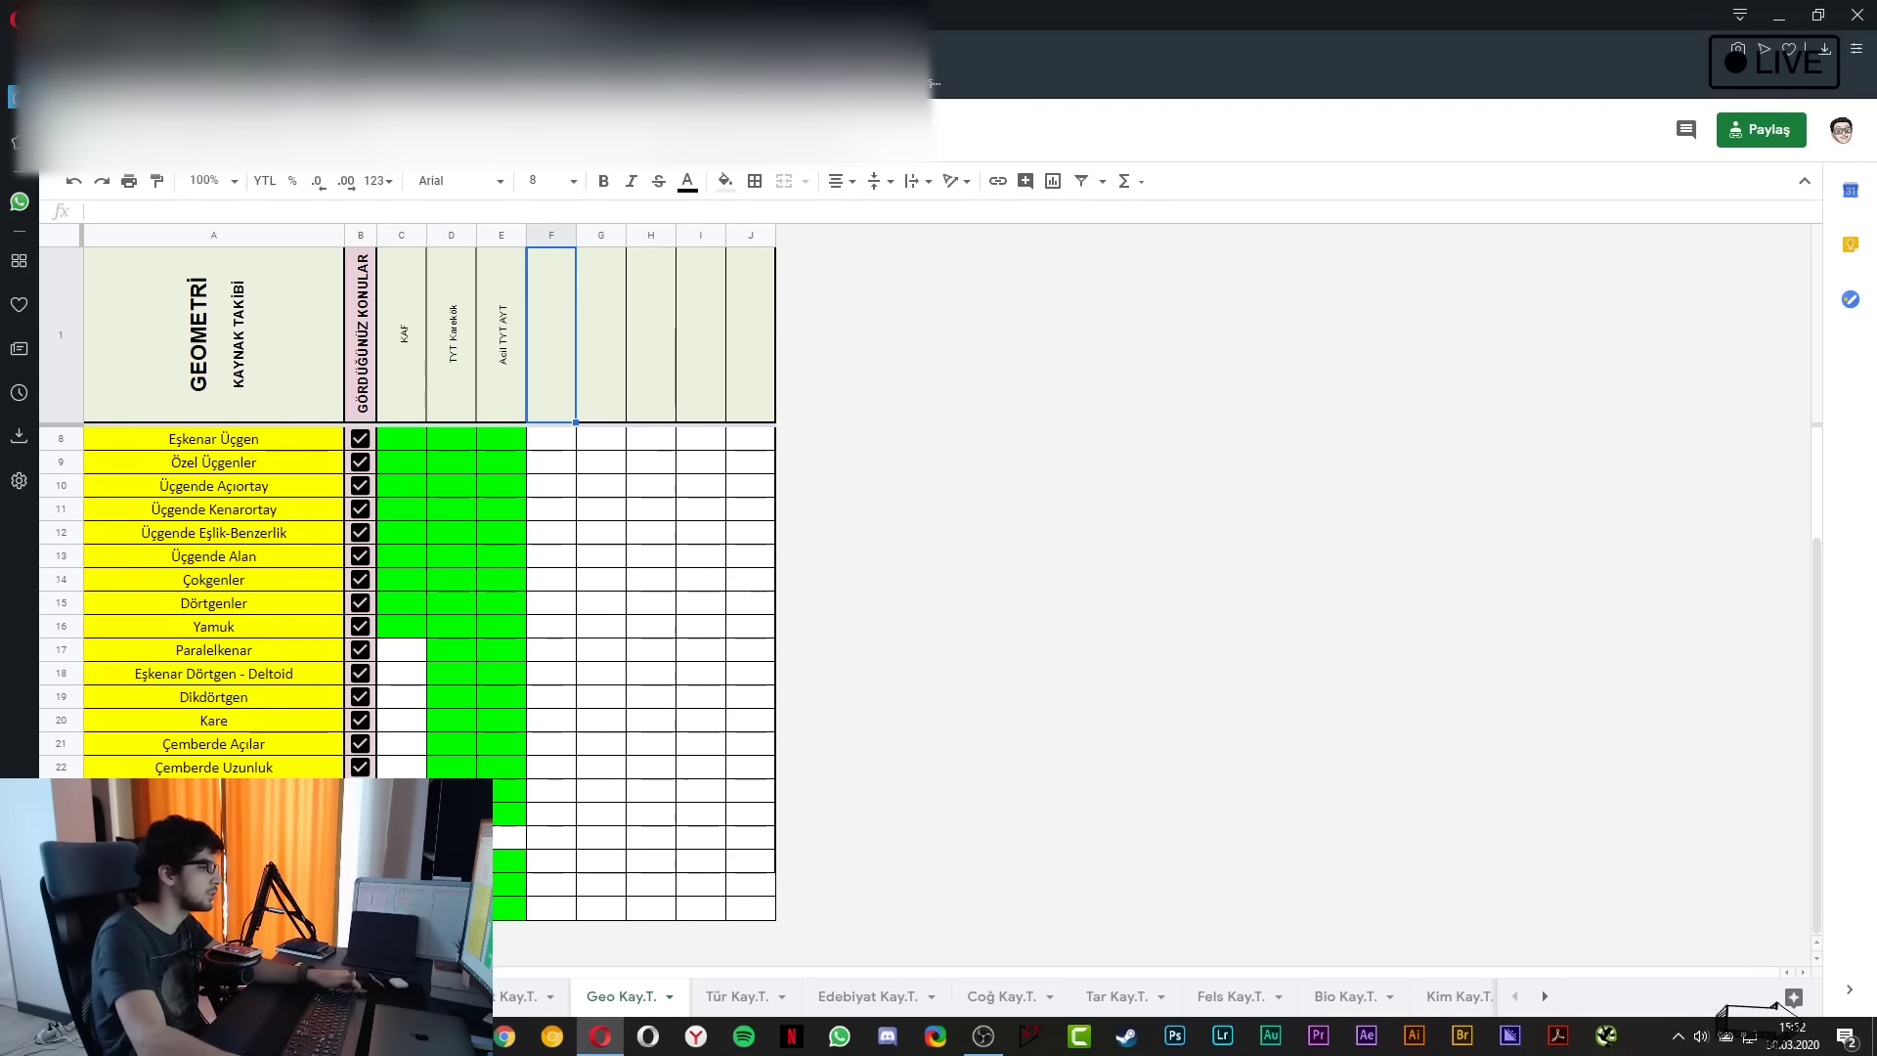
text(B)
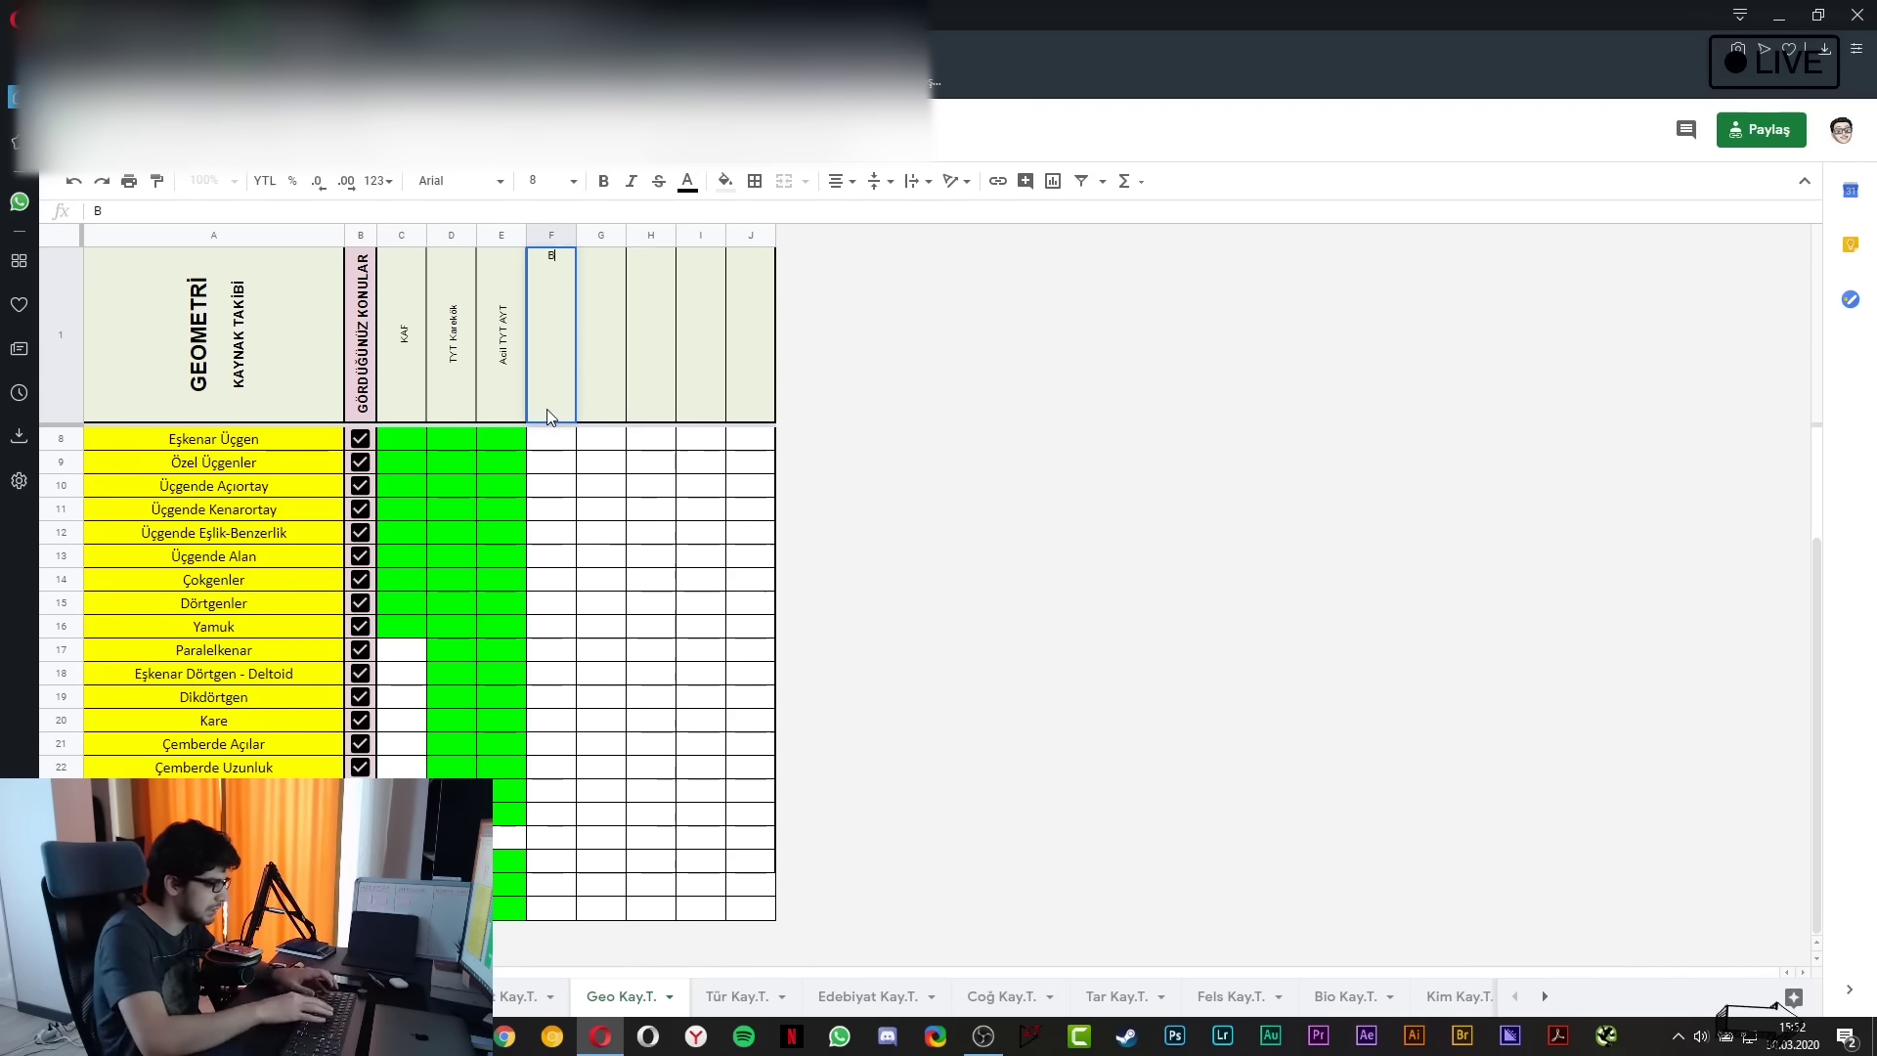
text(ilgi Sa)
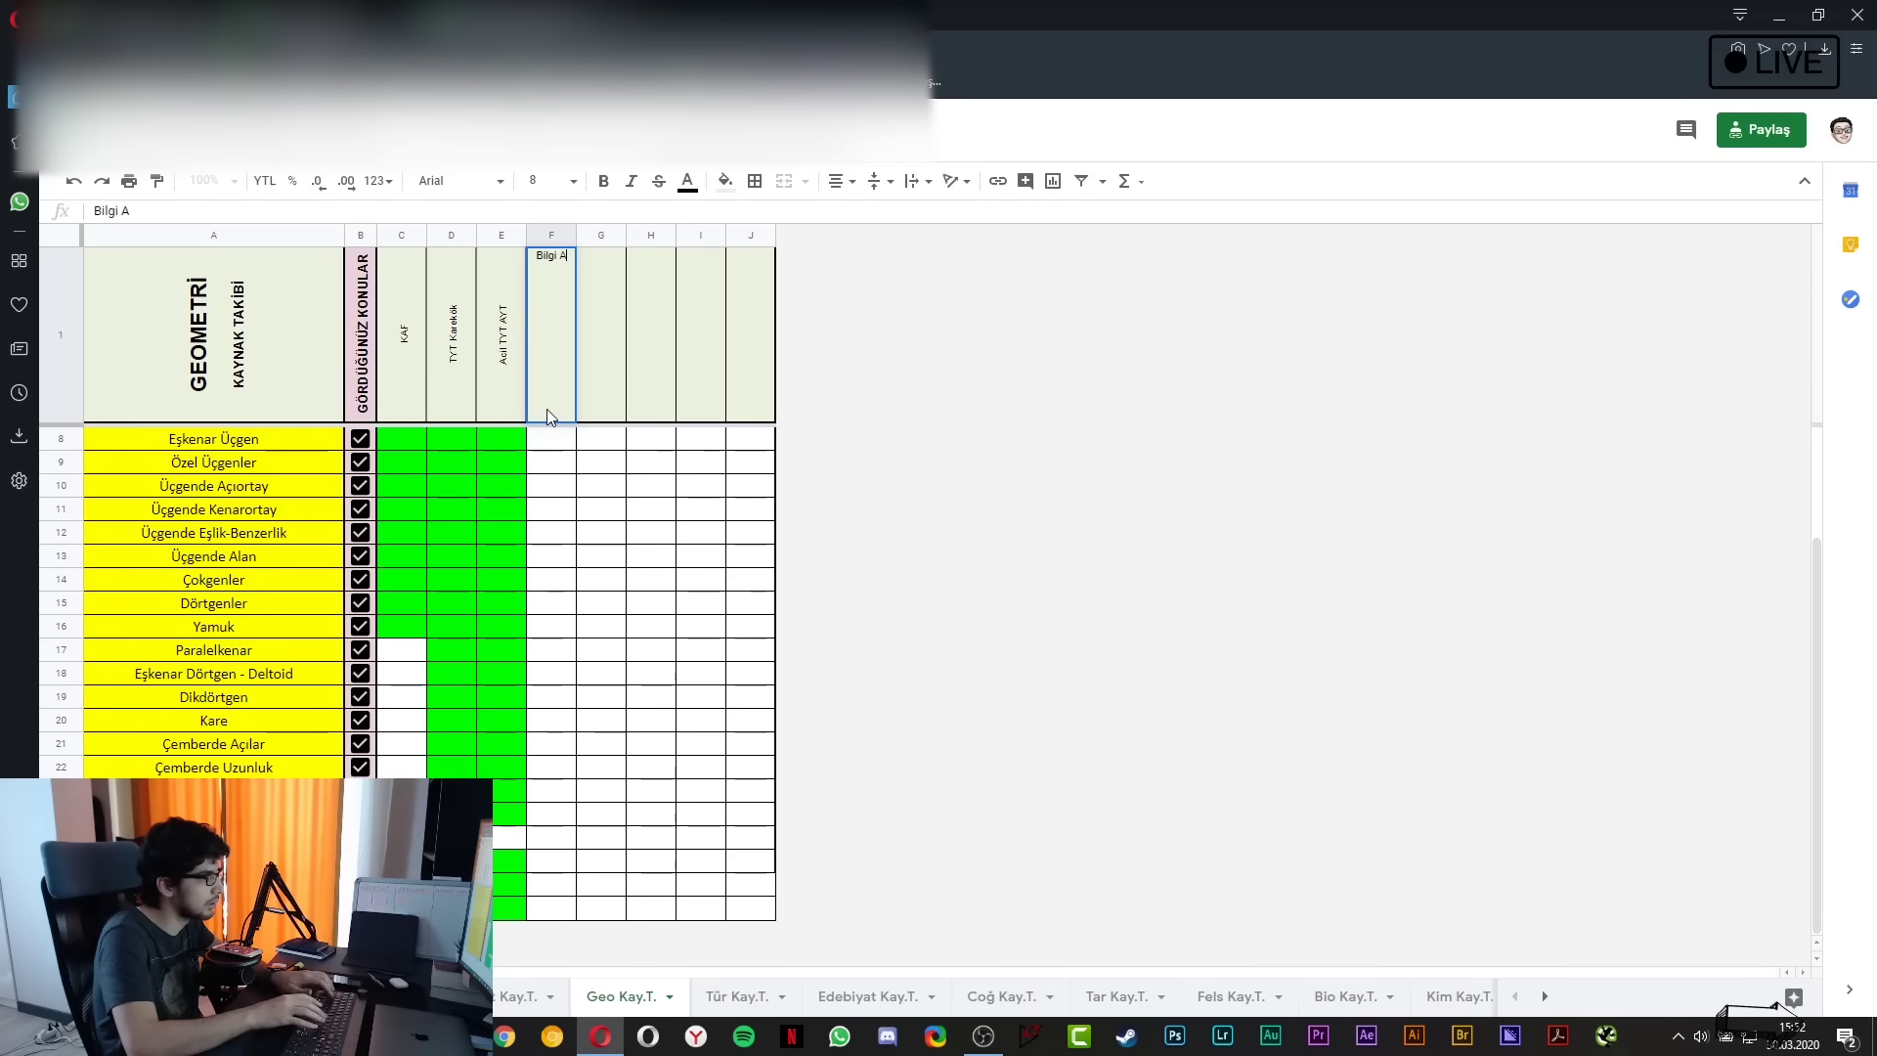
text(rmal )
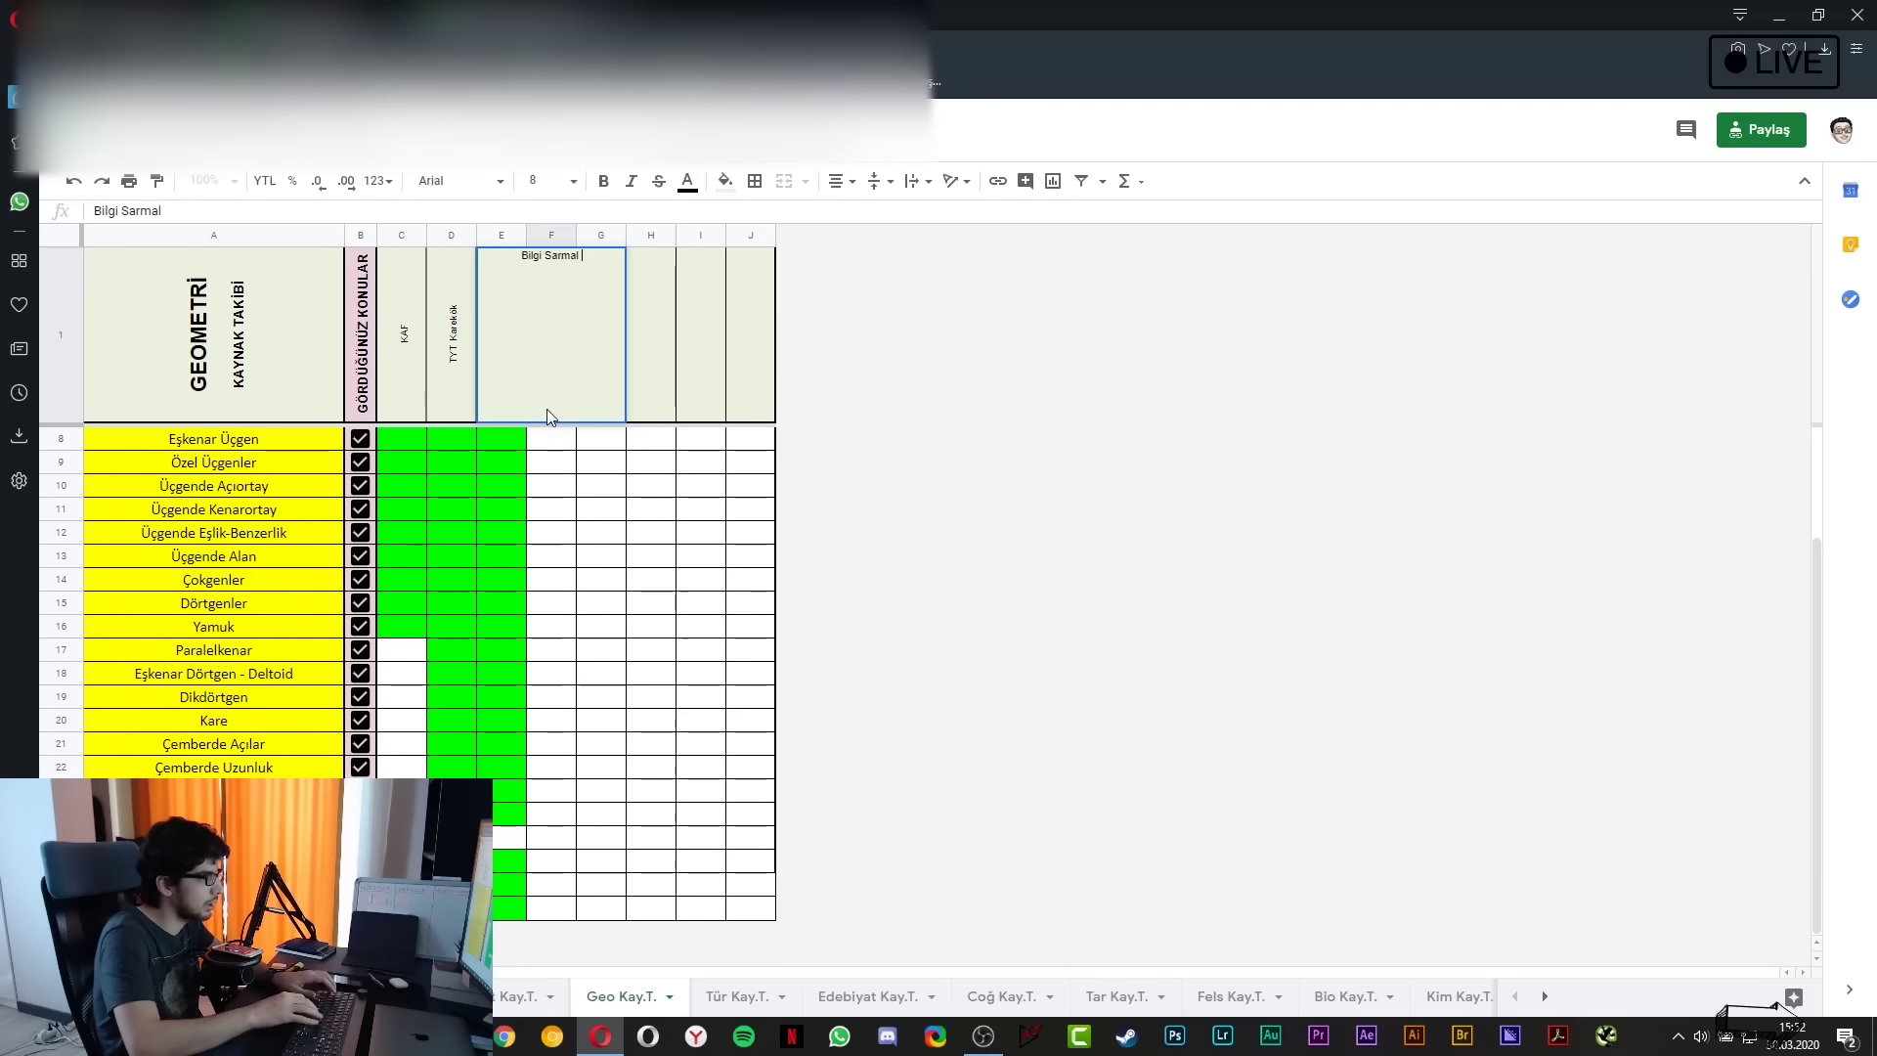
text(TYT AYT)
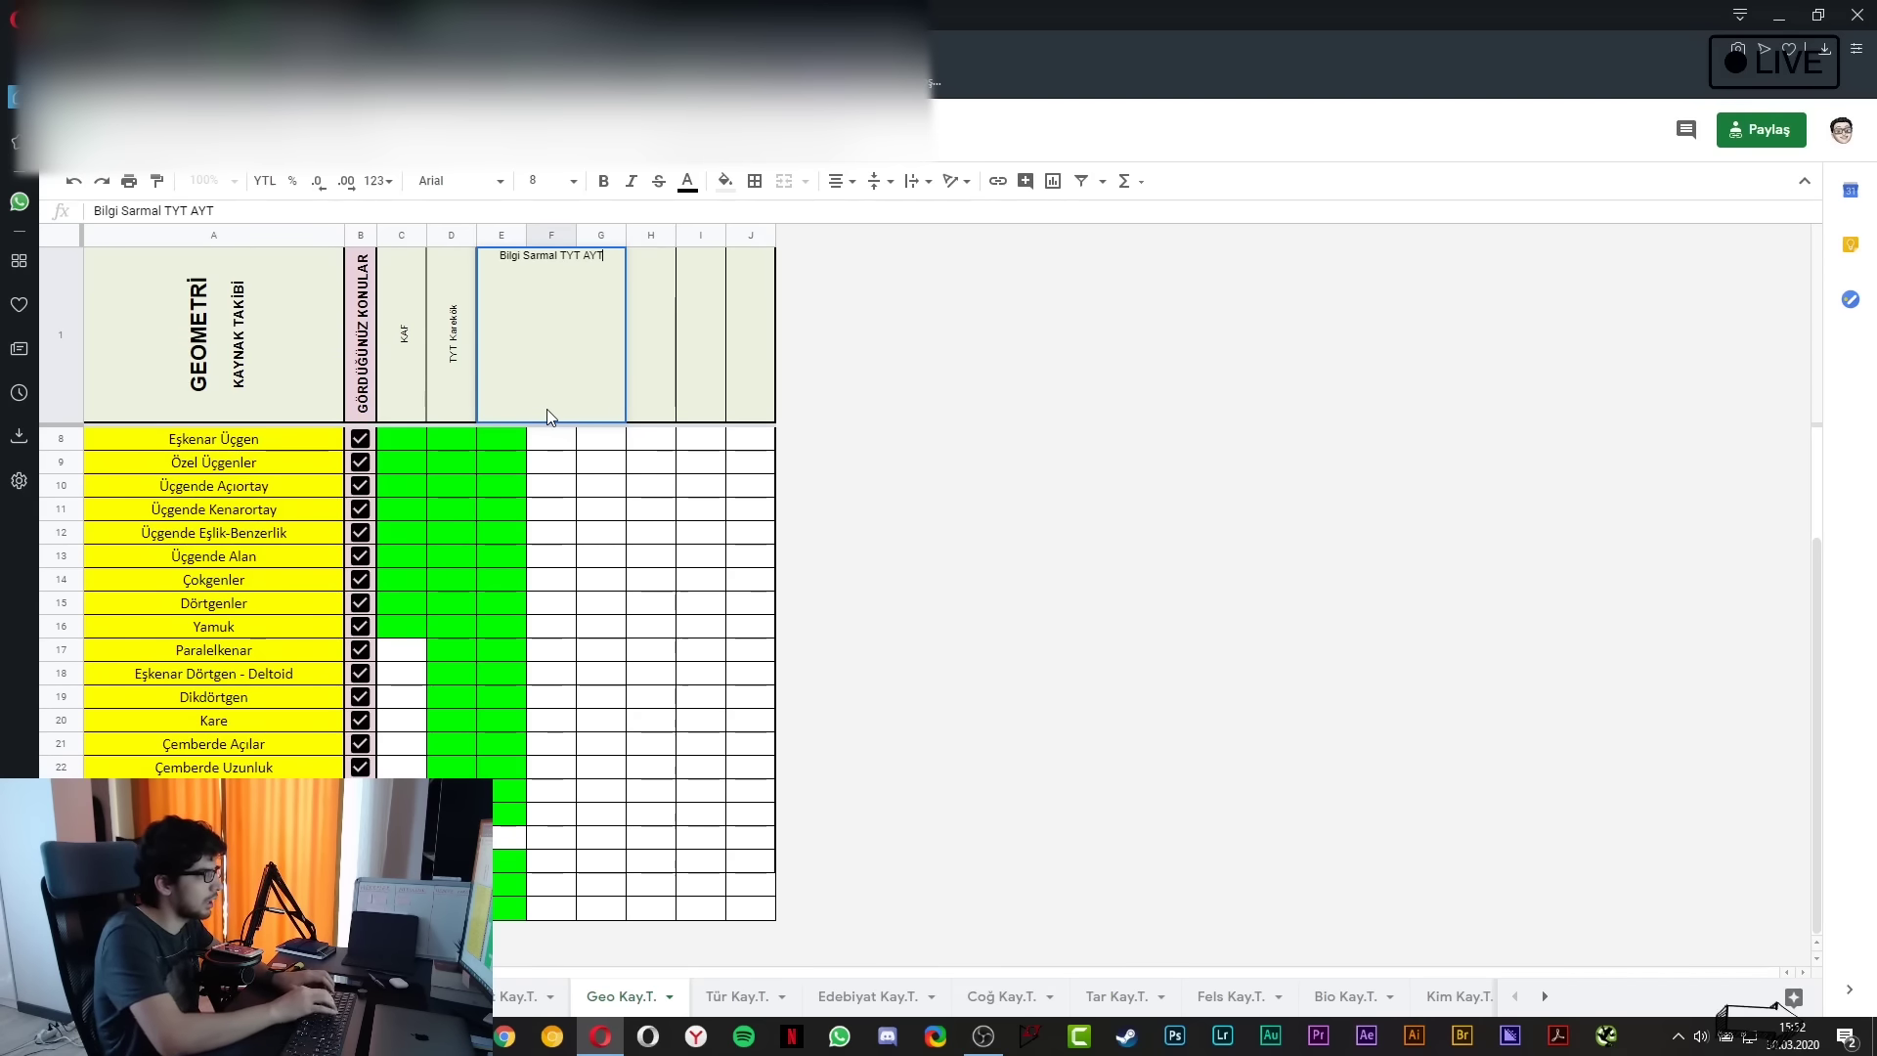
click(571, 495)
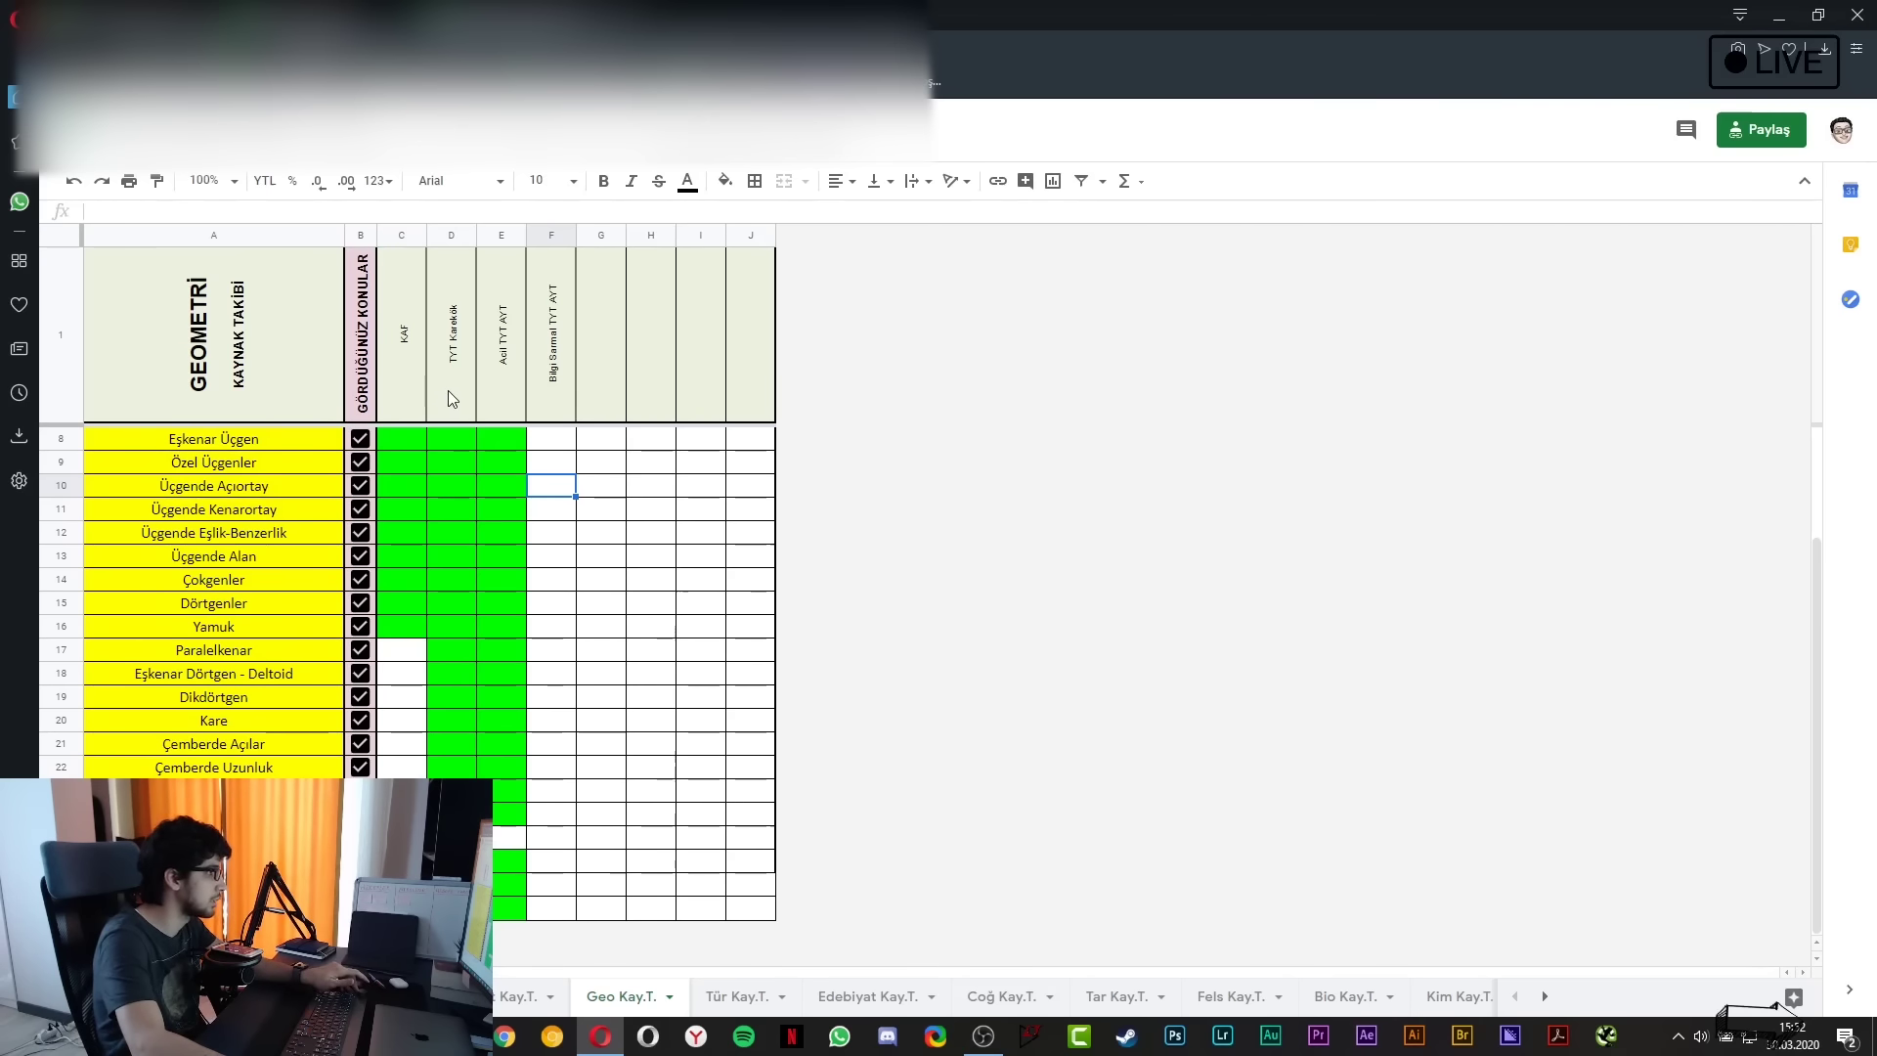
click(598, 561)
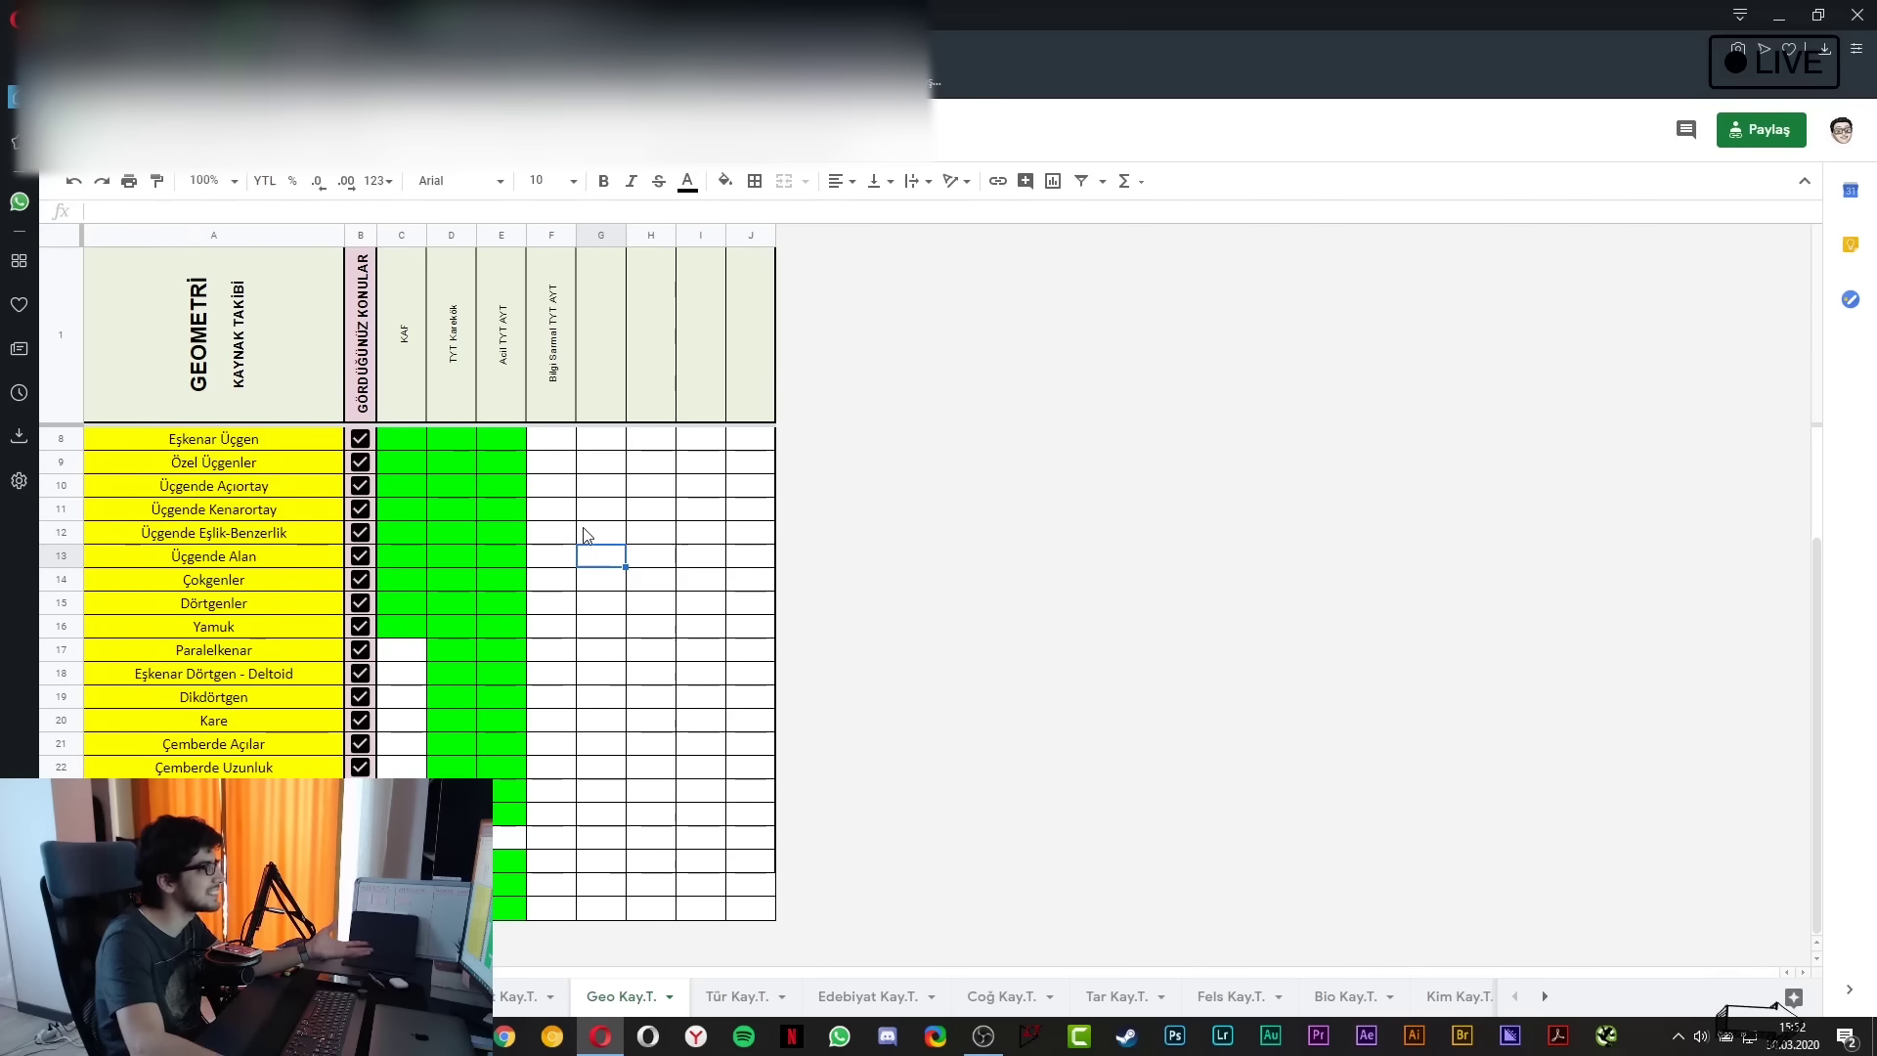
key(Down)
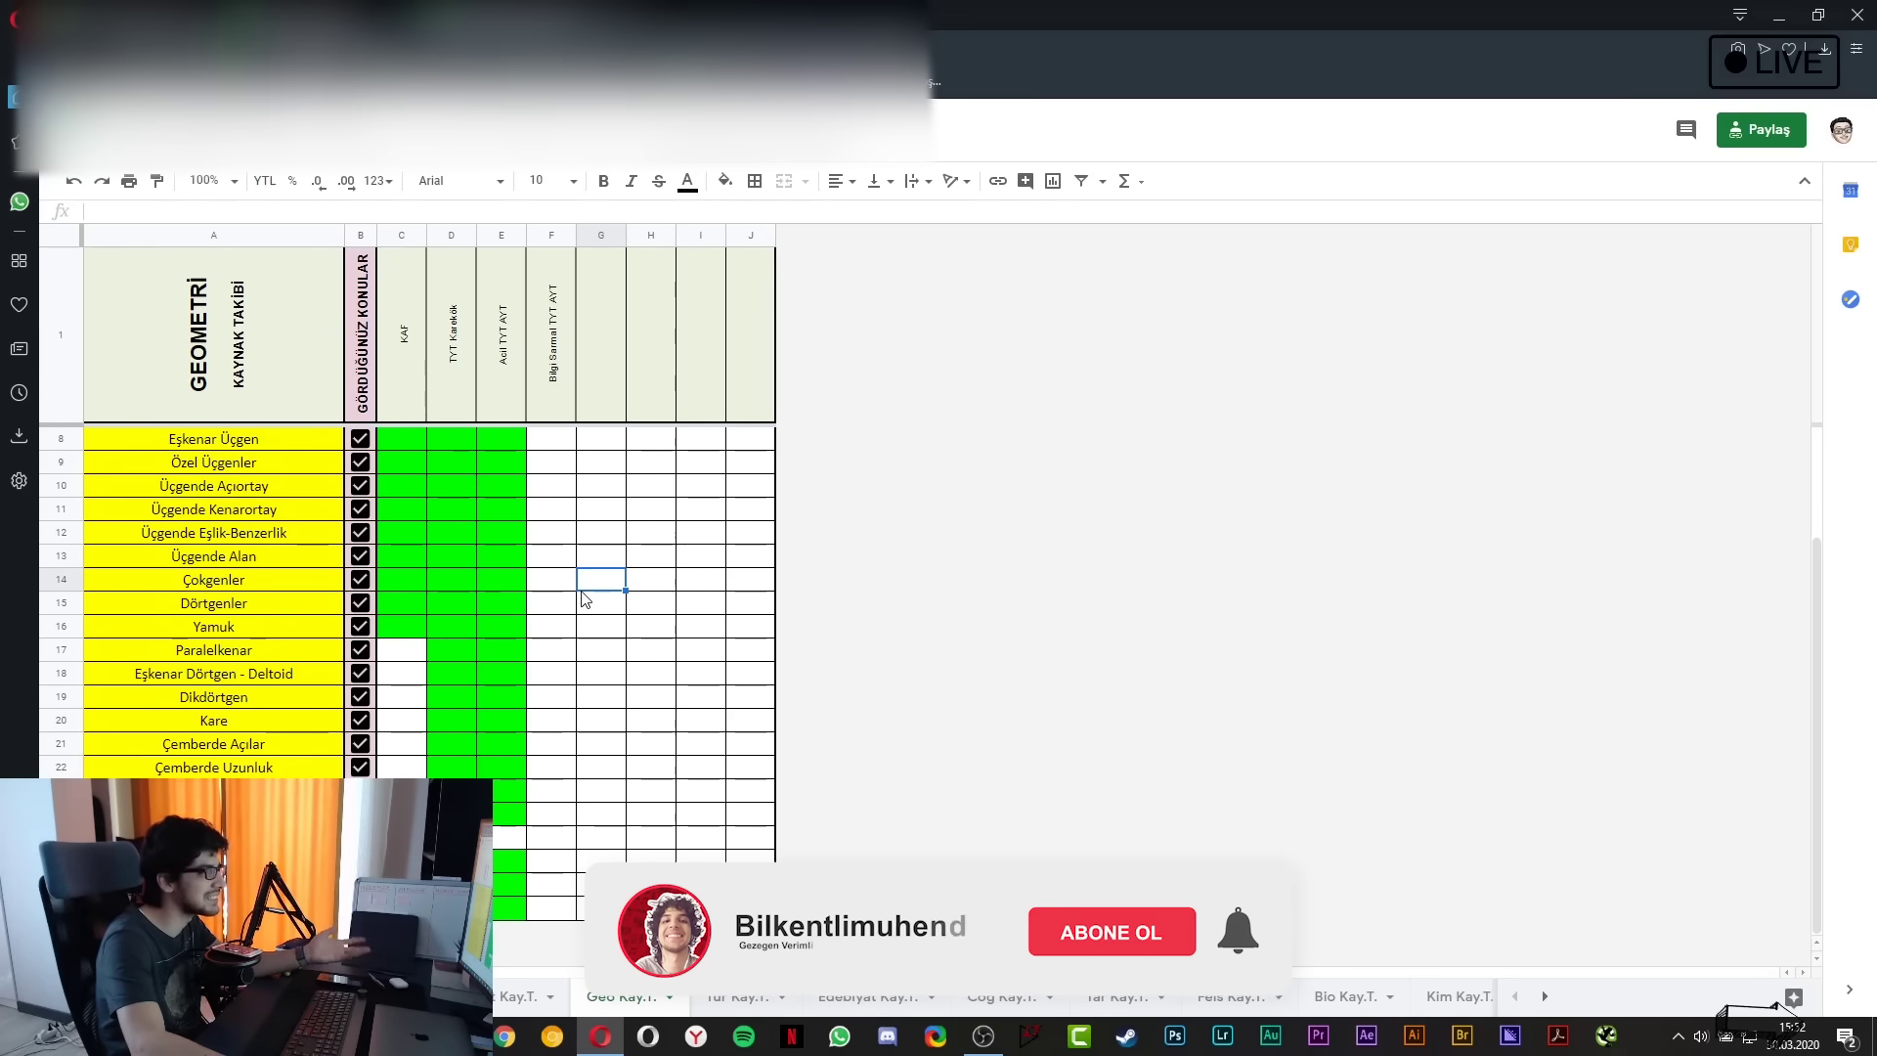
click(620, 745)
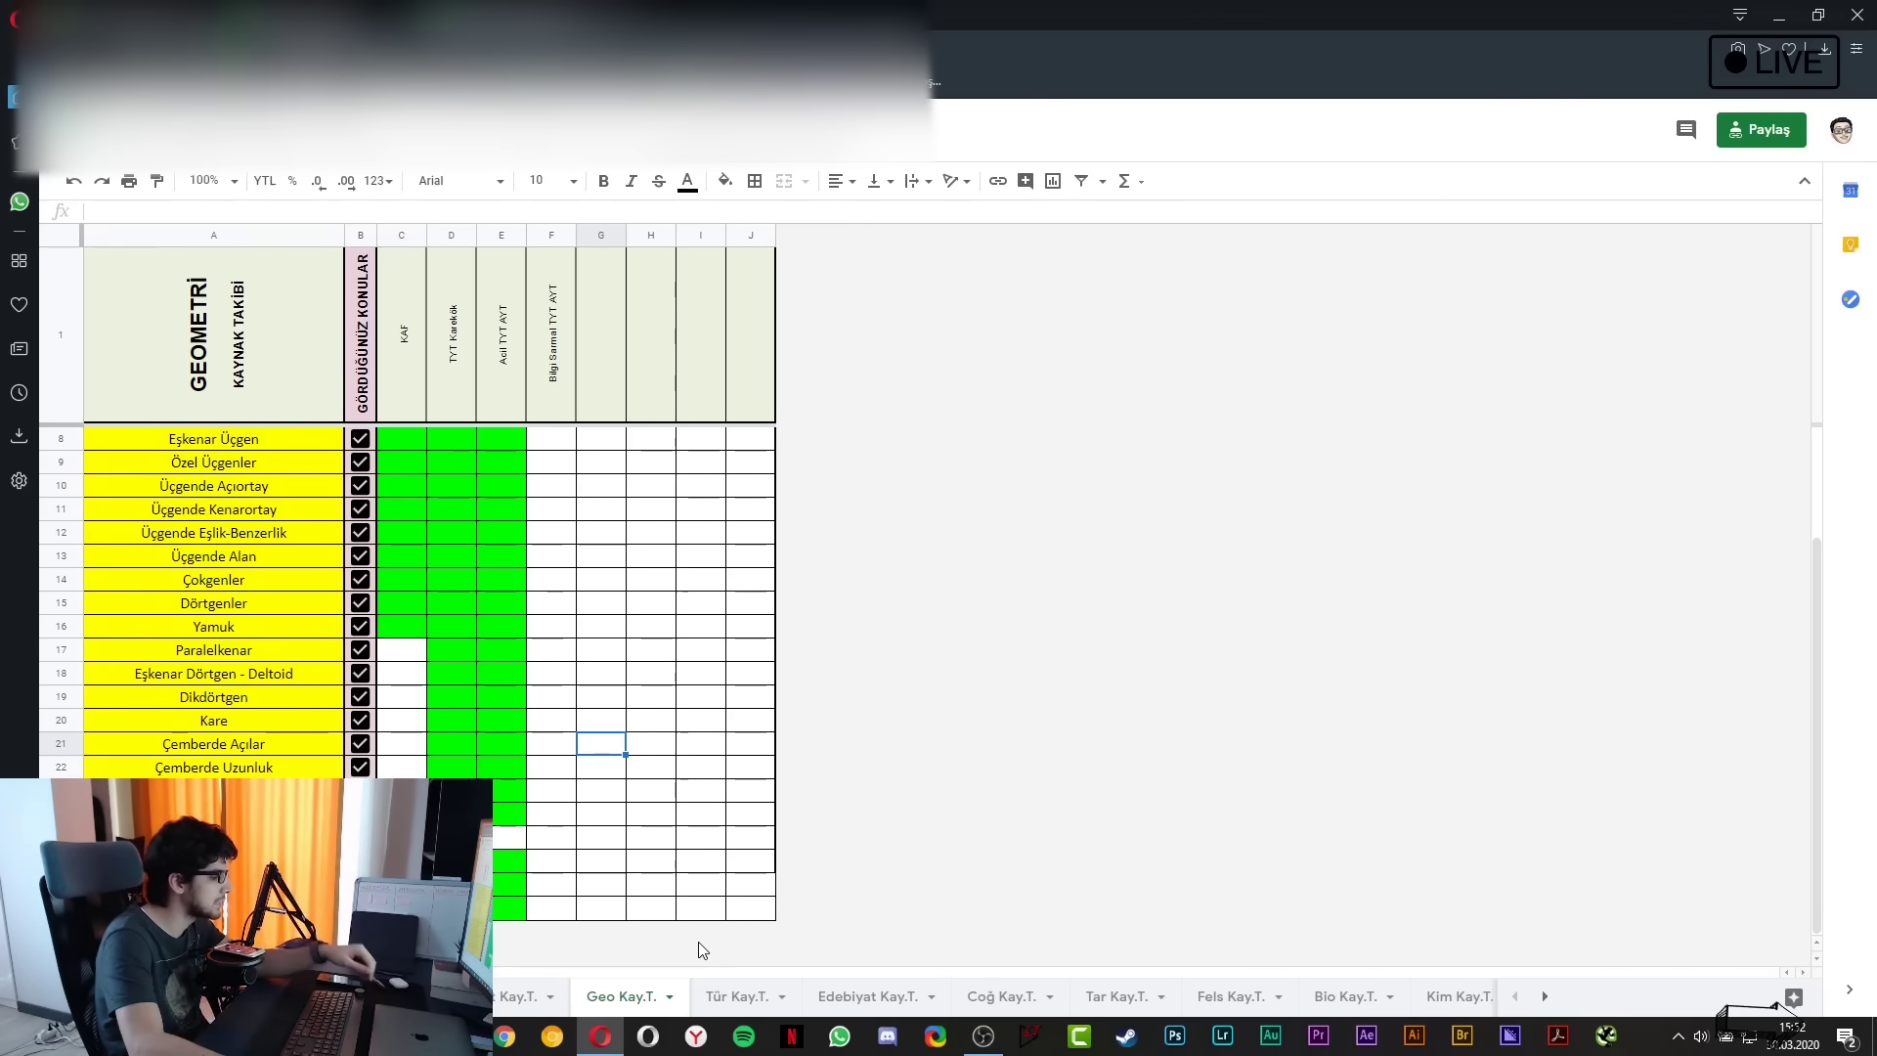
On the literature resource-tracking sheet, fill the blue cells E29:E30 in the Limit column green
click(739, 995)
scroll(638, 839, down, 1)
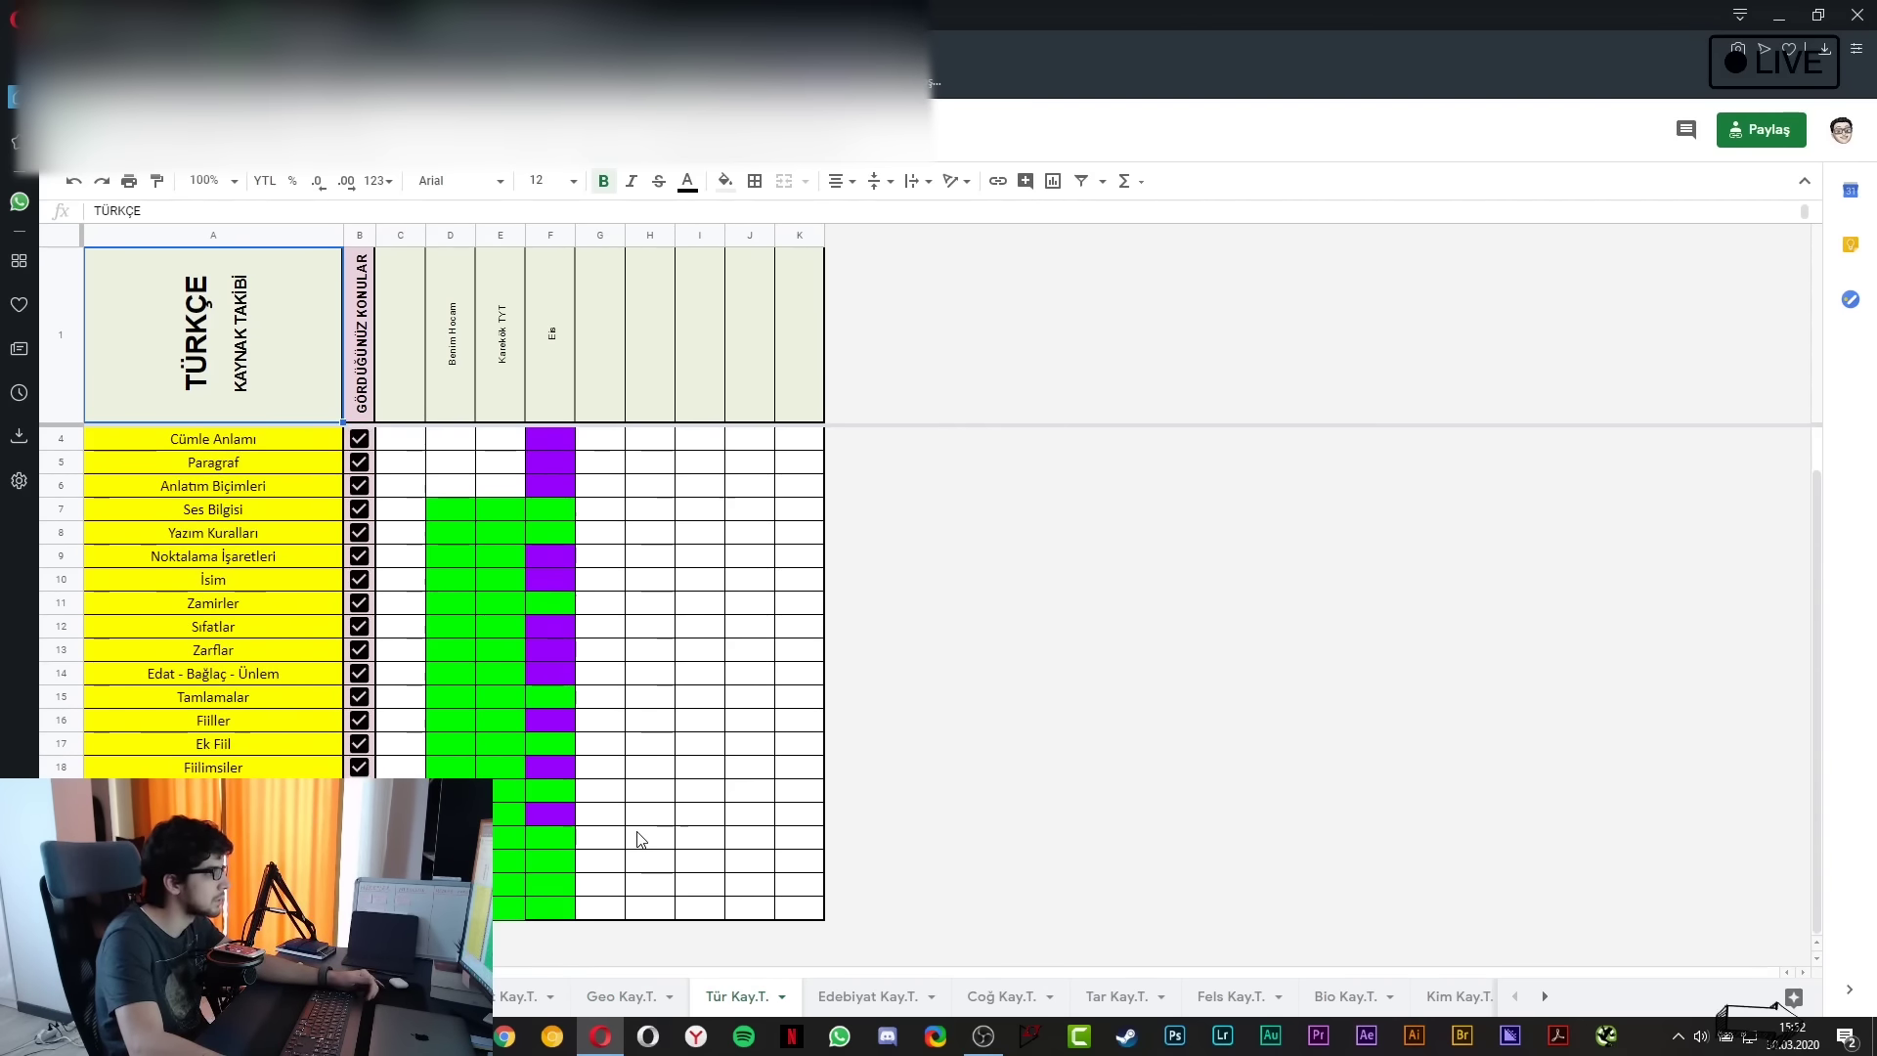
click(830, 998)
scroll(635, 808, down, 1)
scroll(635, 807, down, 3)
click(526, 784)
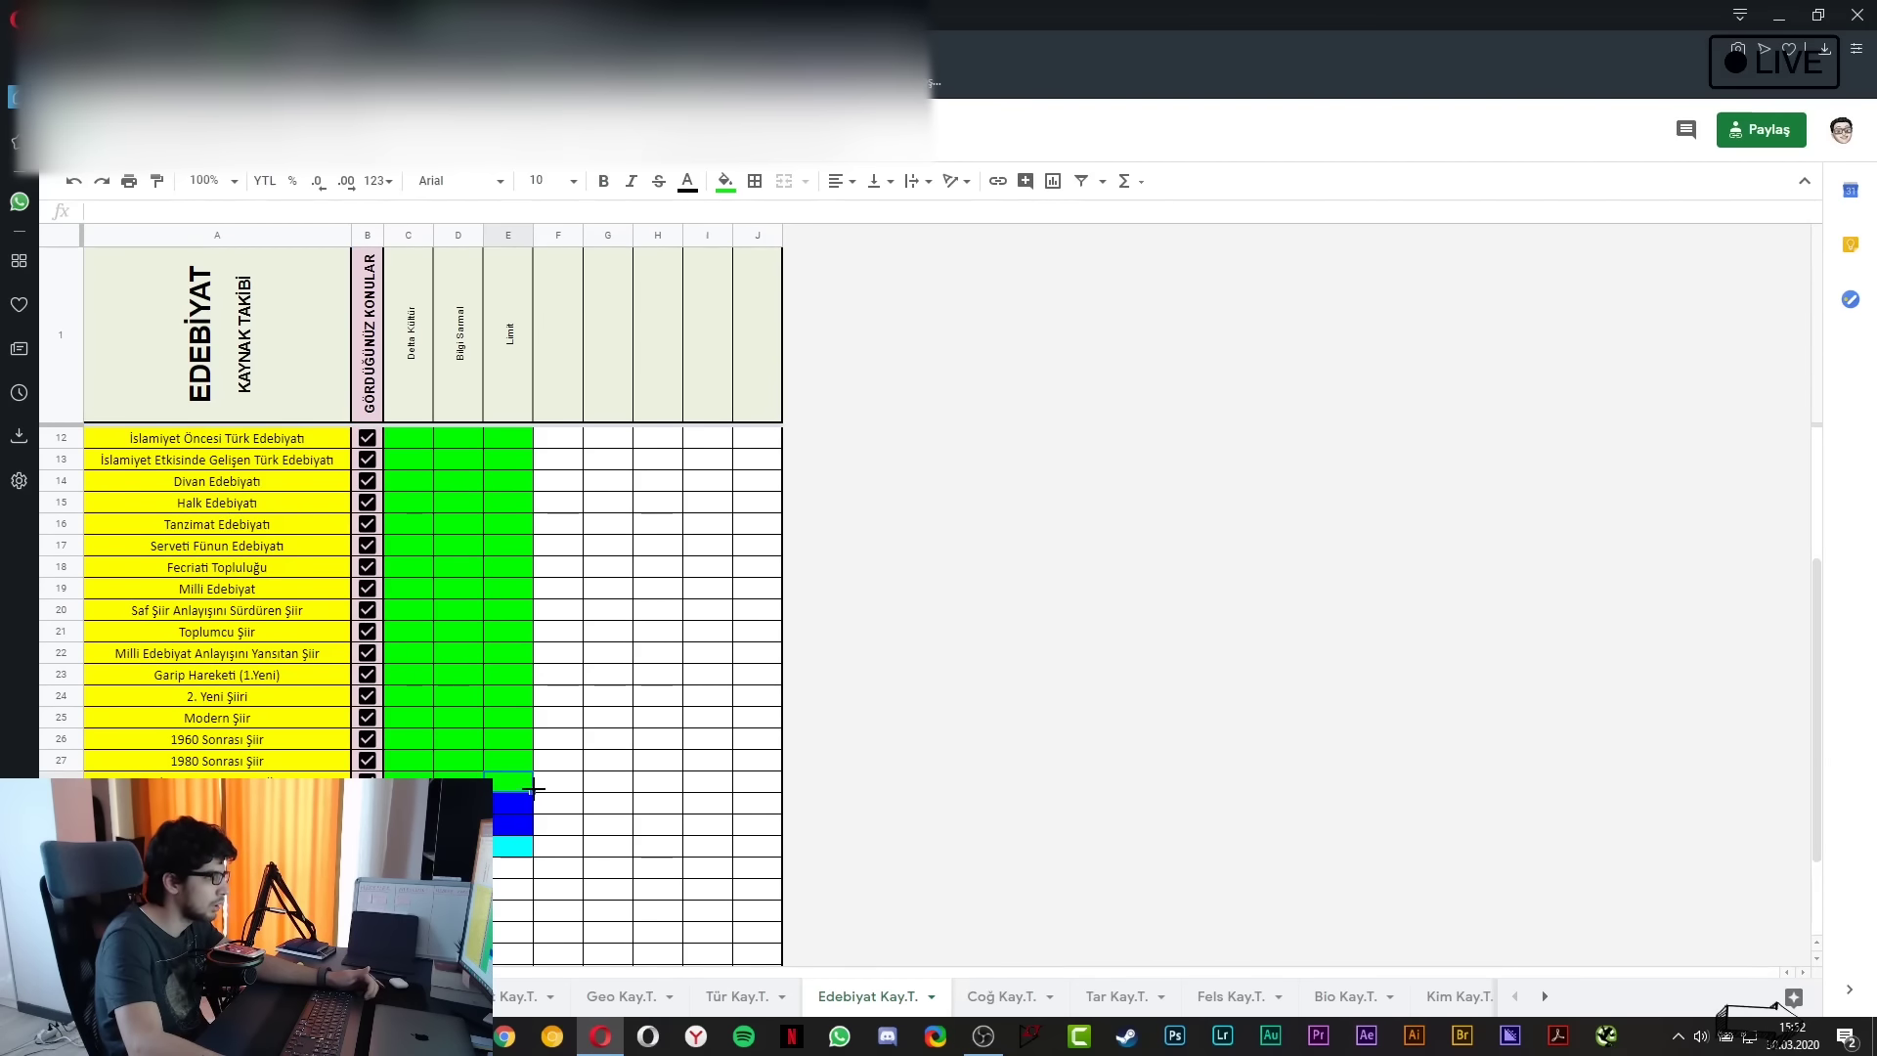
scroll(526, 823, down, 2)
Extend the cyan fill in the literature sheet's Limit column from E31 down to E33
click(521, 763)
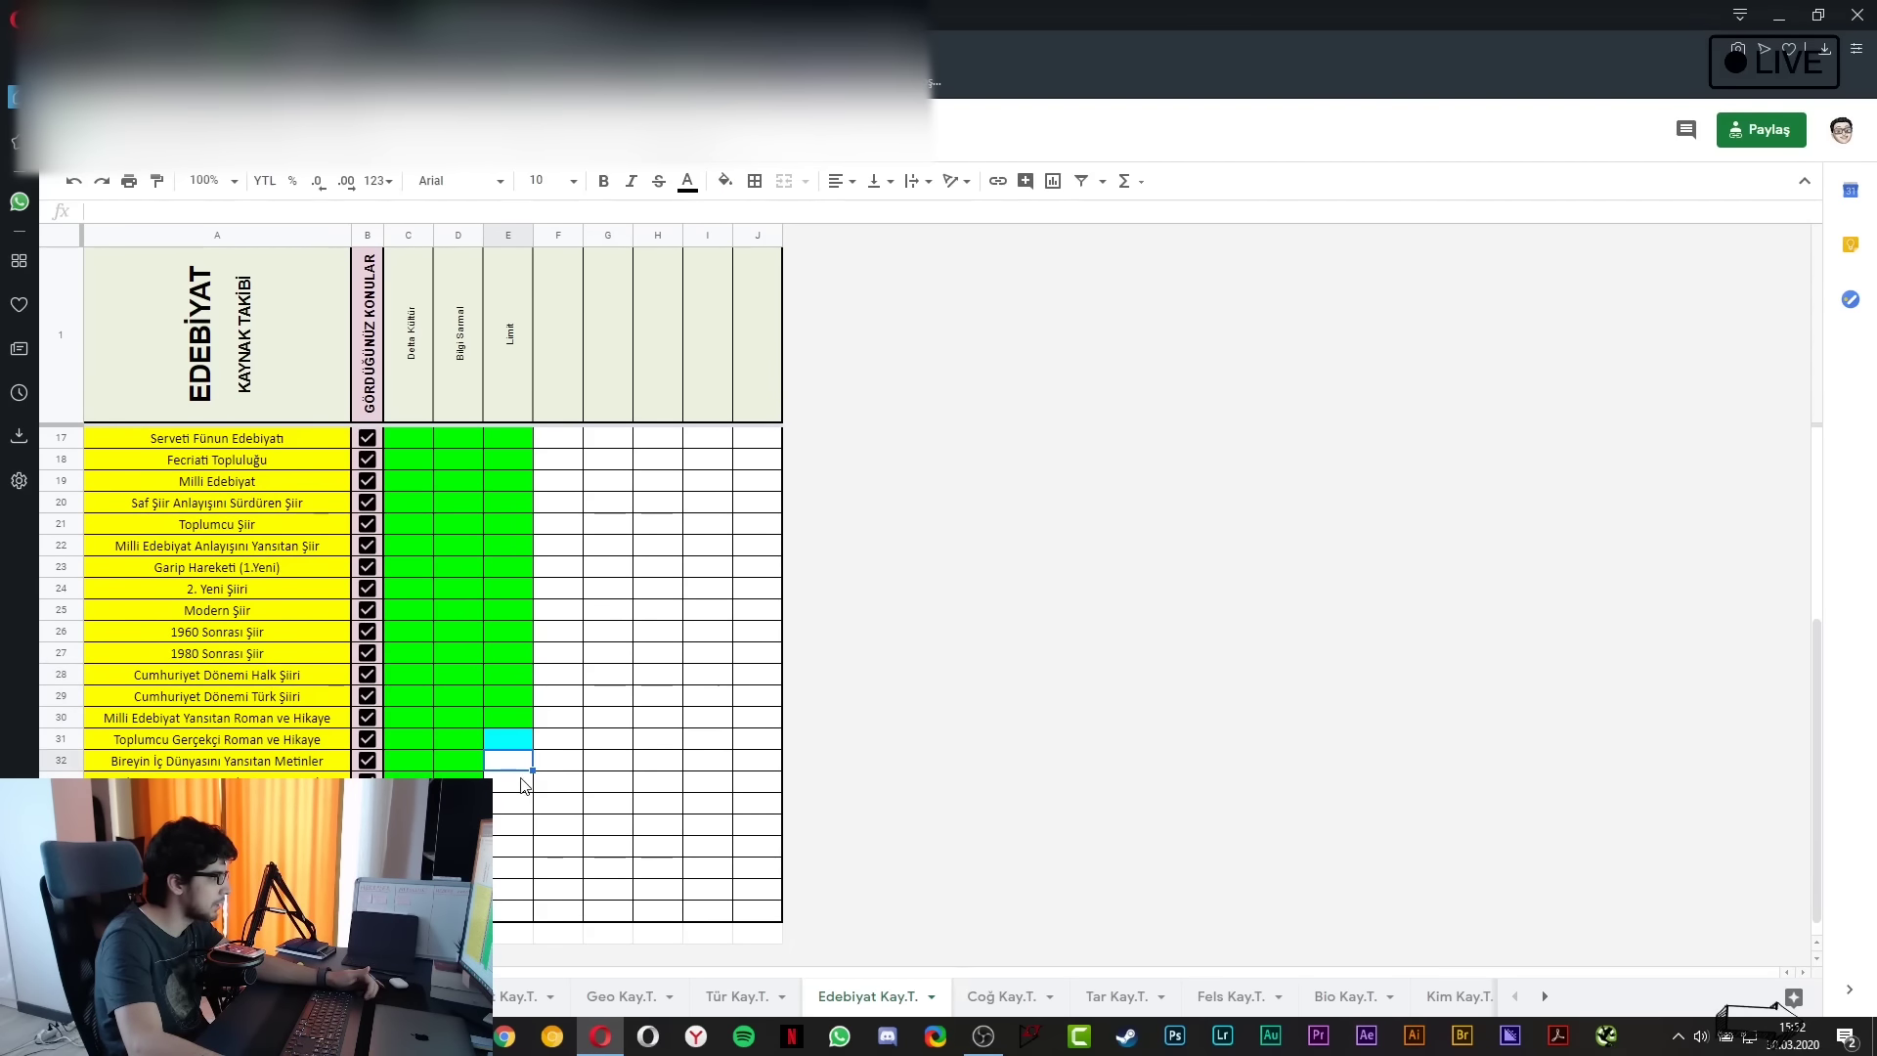
click(516, 739)
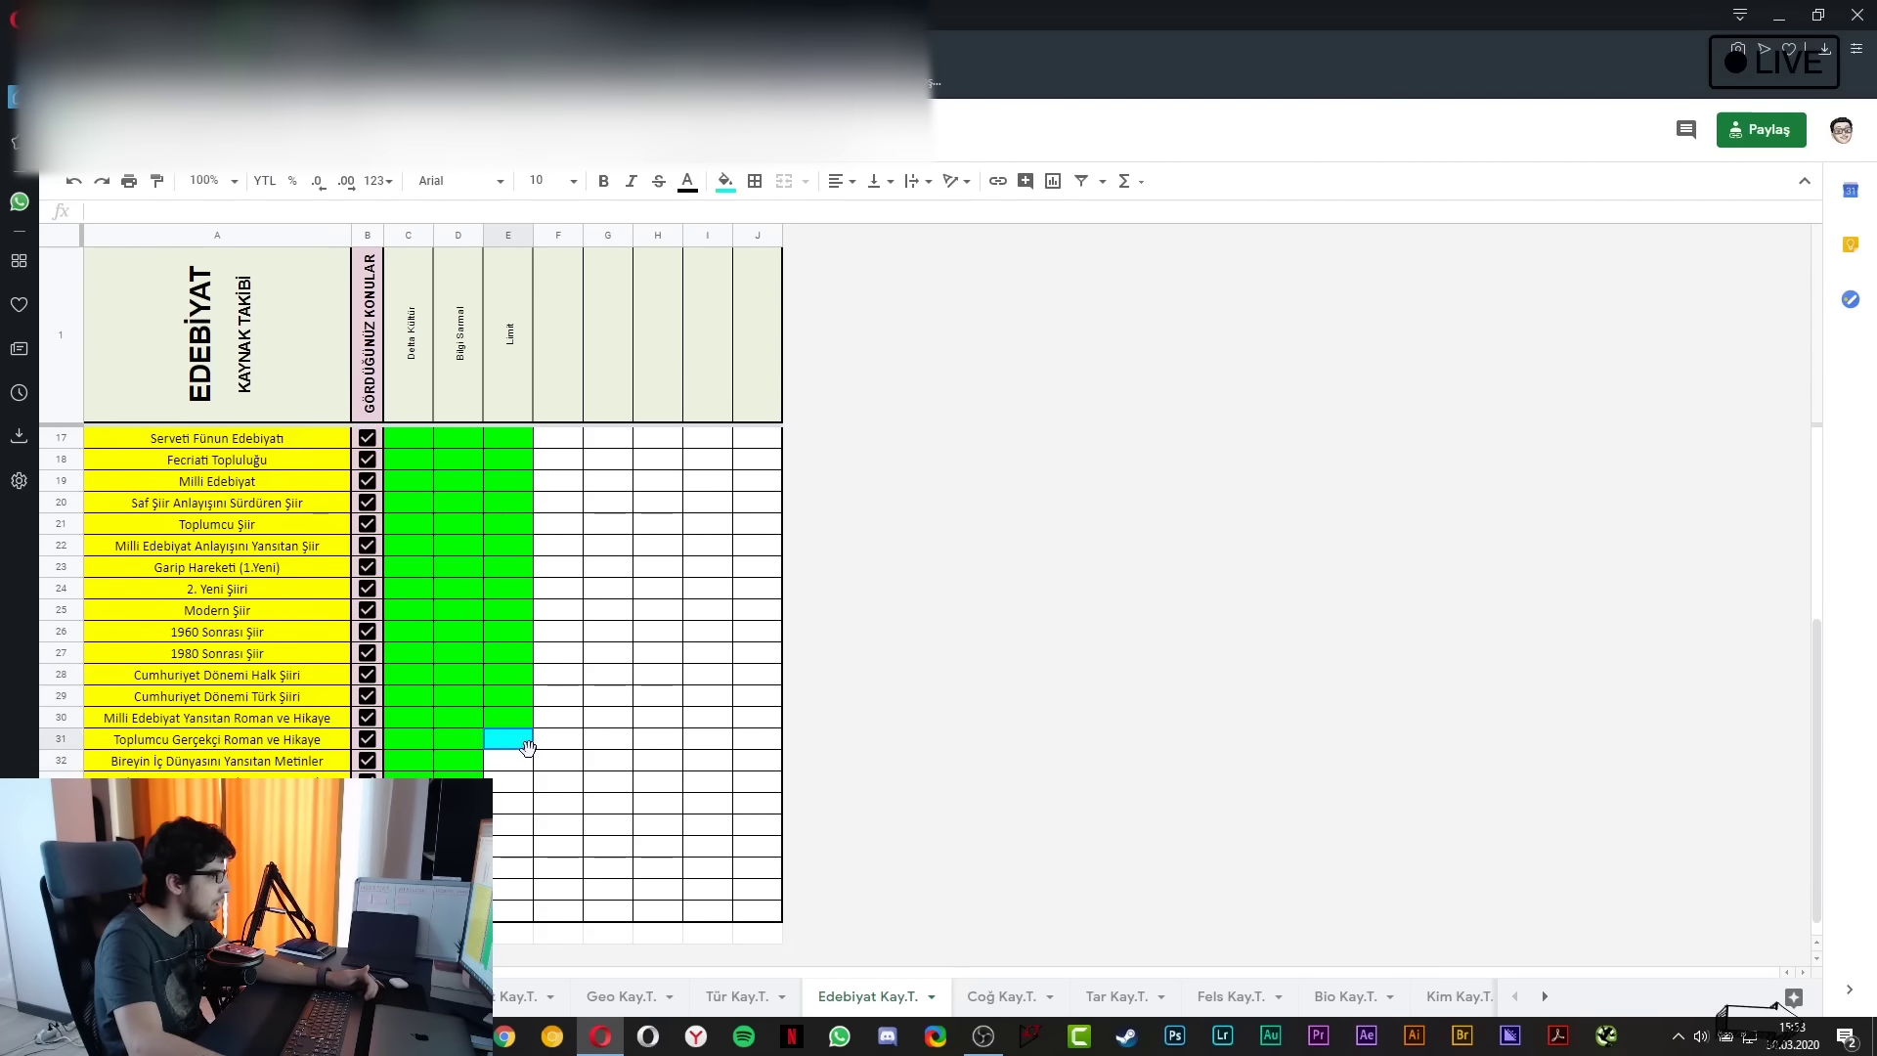
drag(533, 750, 528, 782)
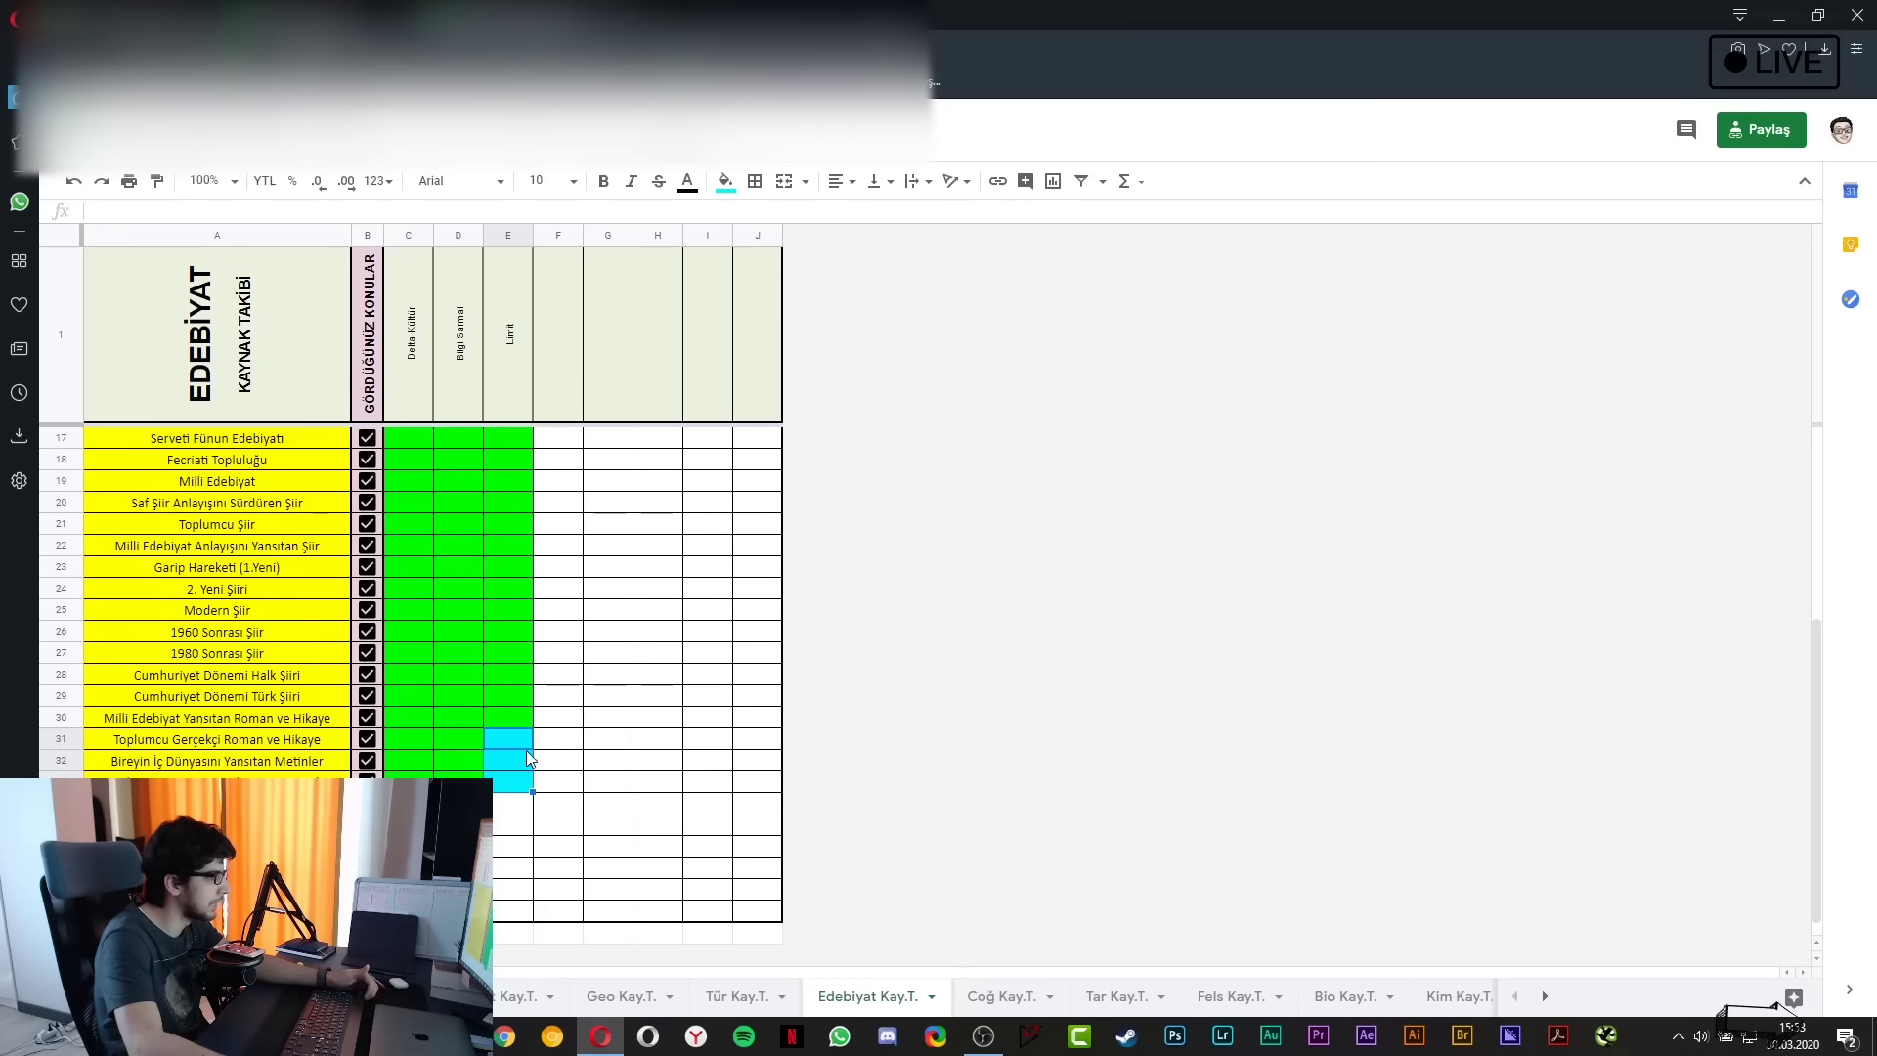
click(616, 791)
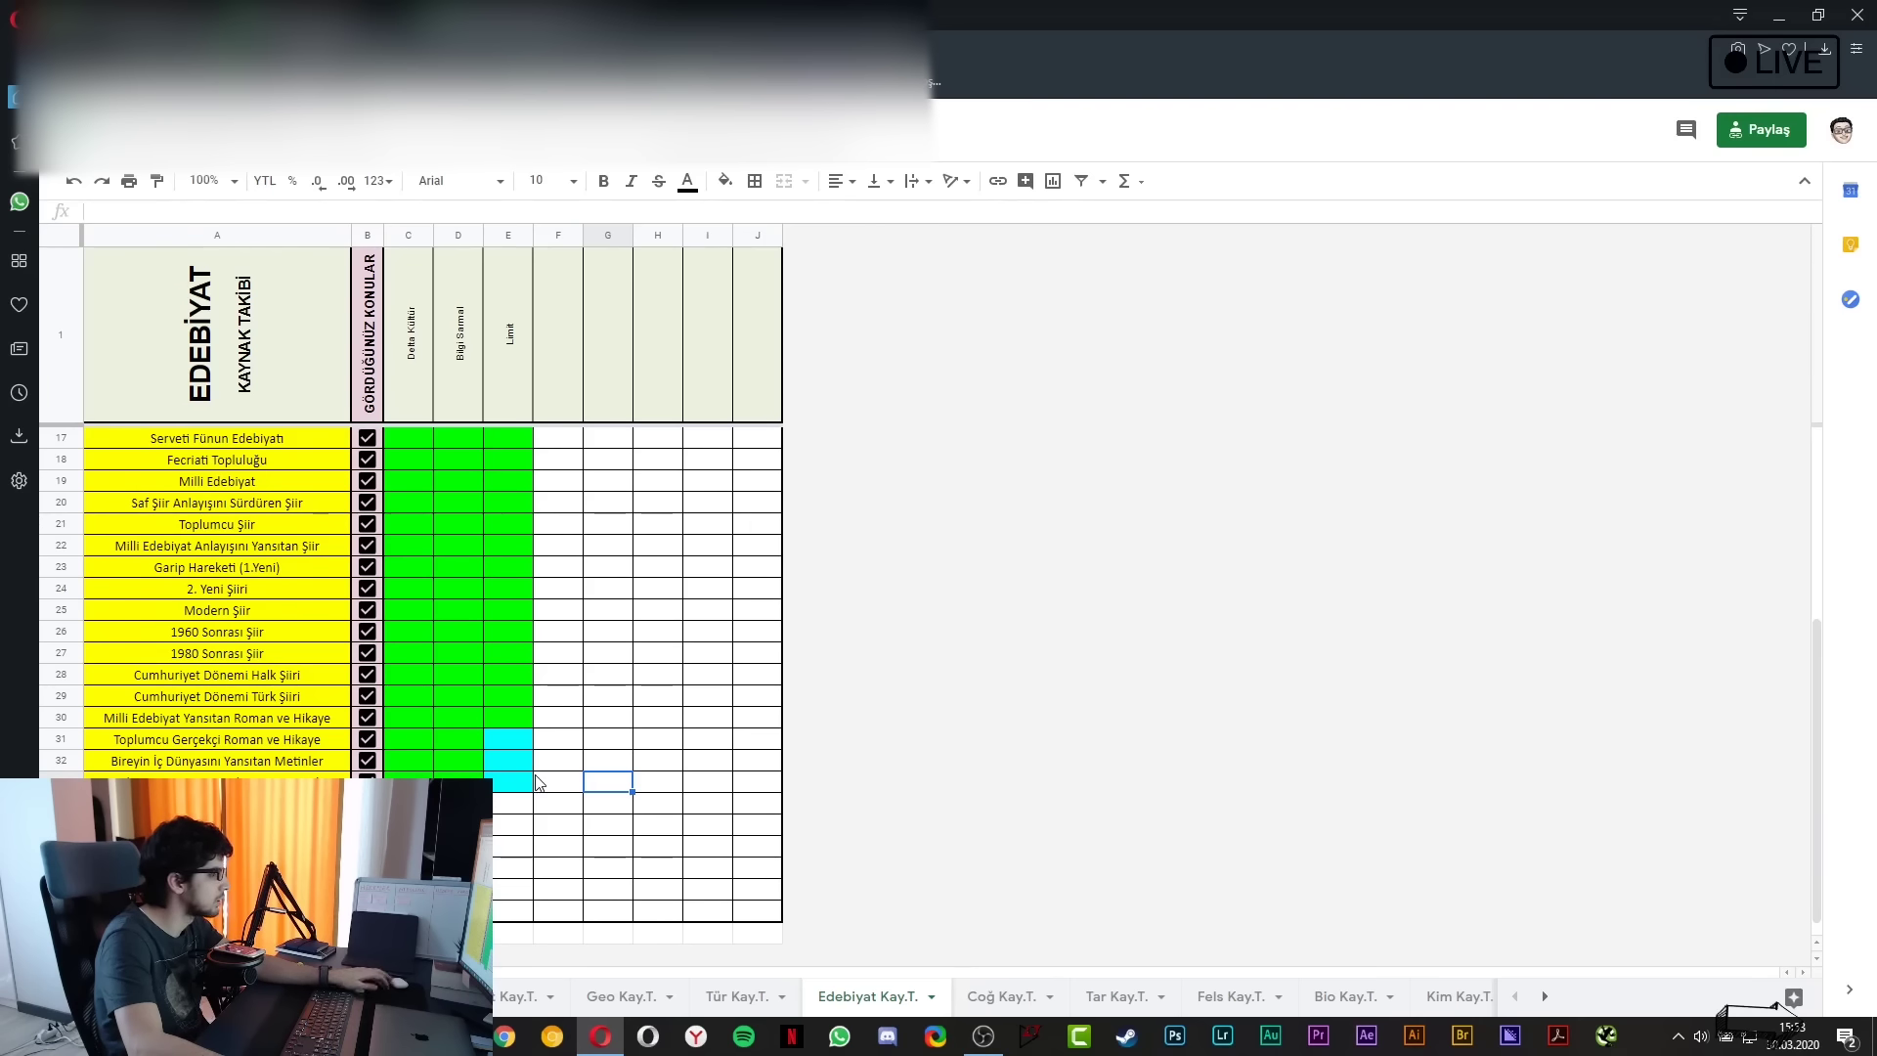
Remove the cyan fill from E31:E33 in the literature sheet's Limit column
drag(523, 743, 519, 774)
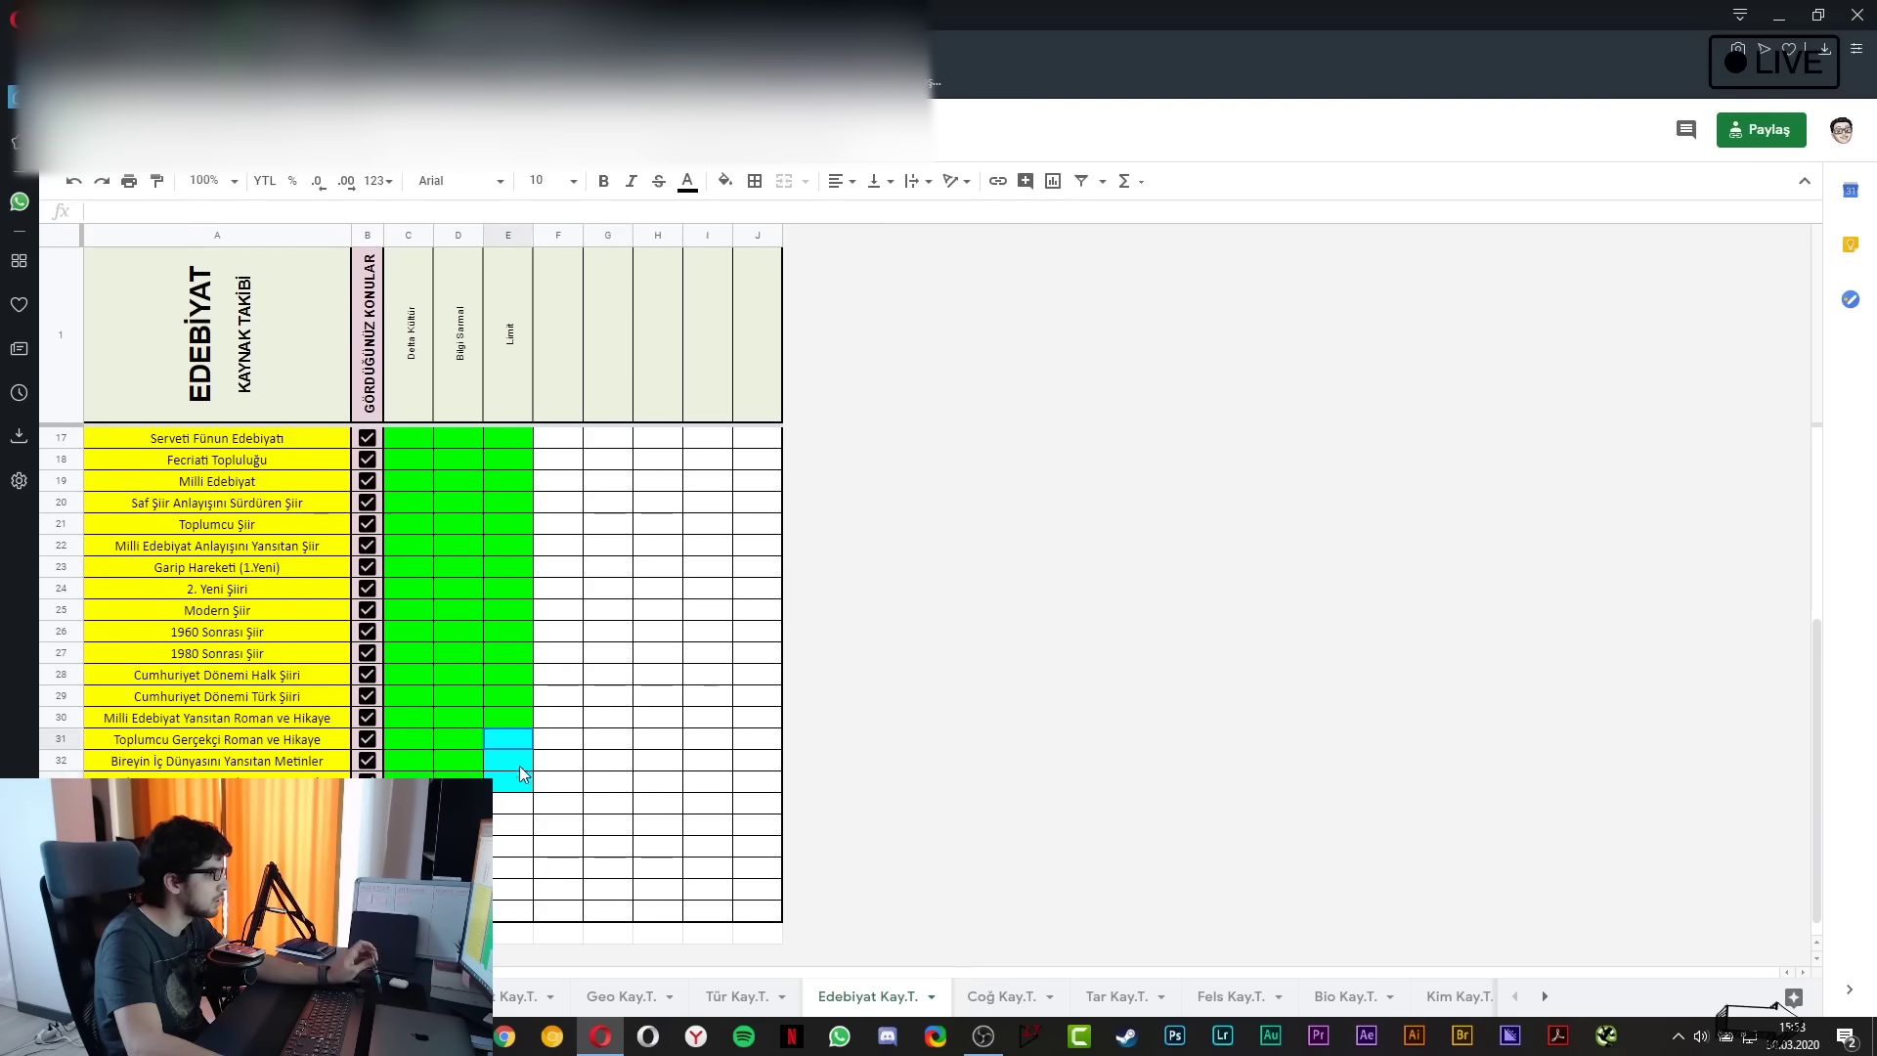
click(725, 180)
click(751, 229)
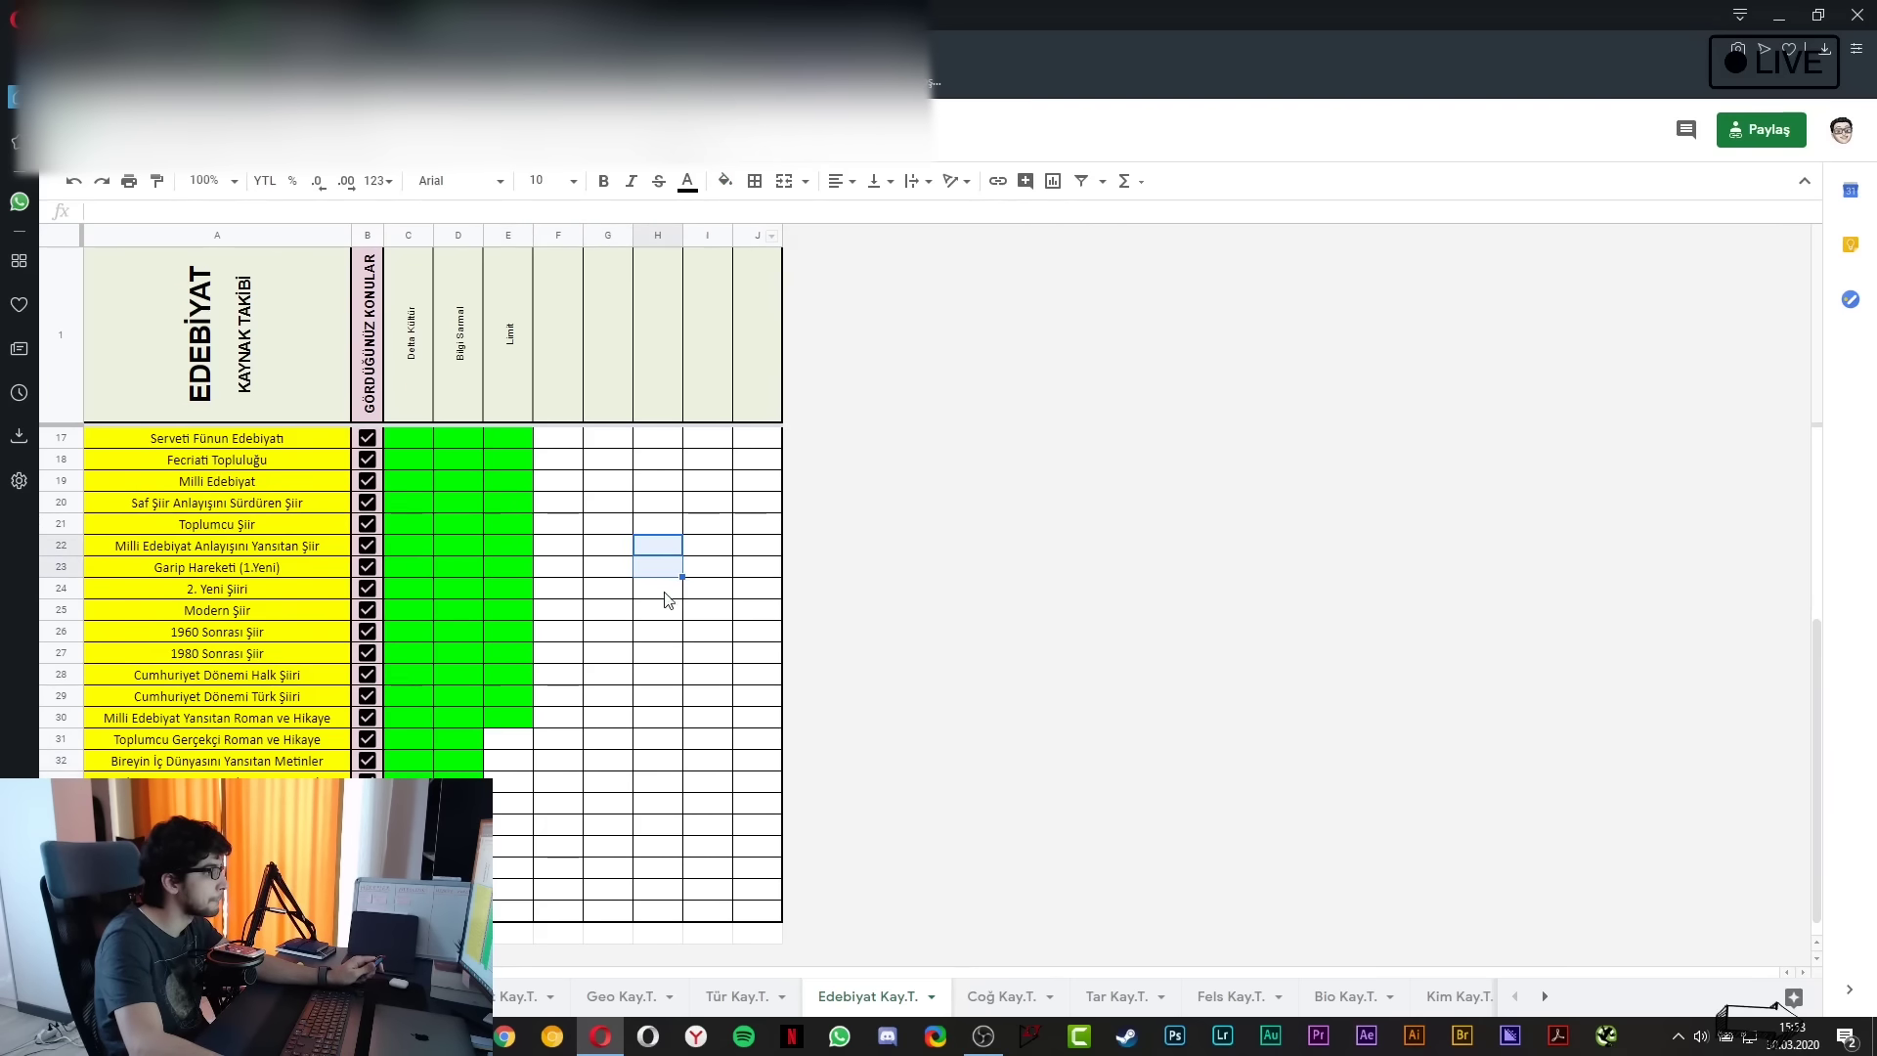
Examine the geography resource-tracking sheet for TYT and AYT topics still open in each resource column
click(587, 418)
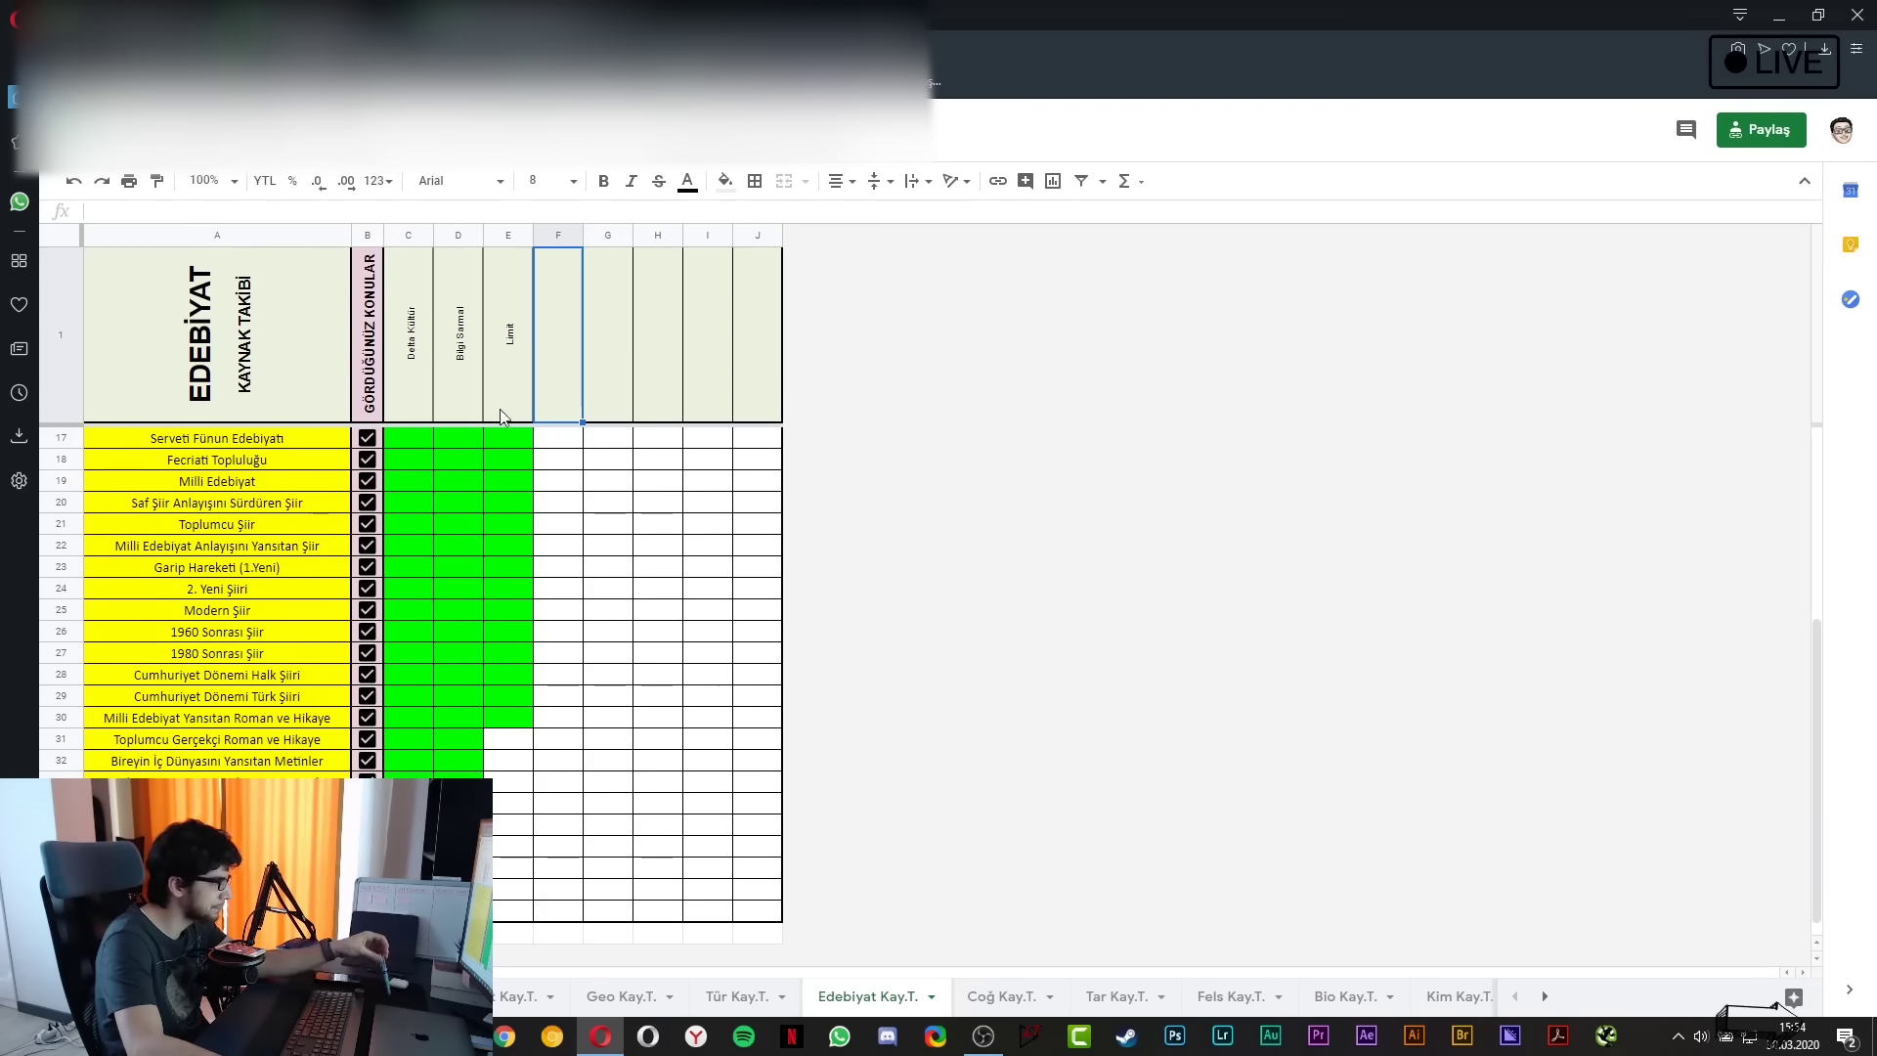
click(508, 501)
scroll(607, 584, down, 1)
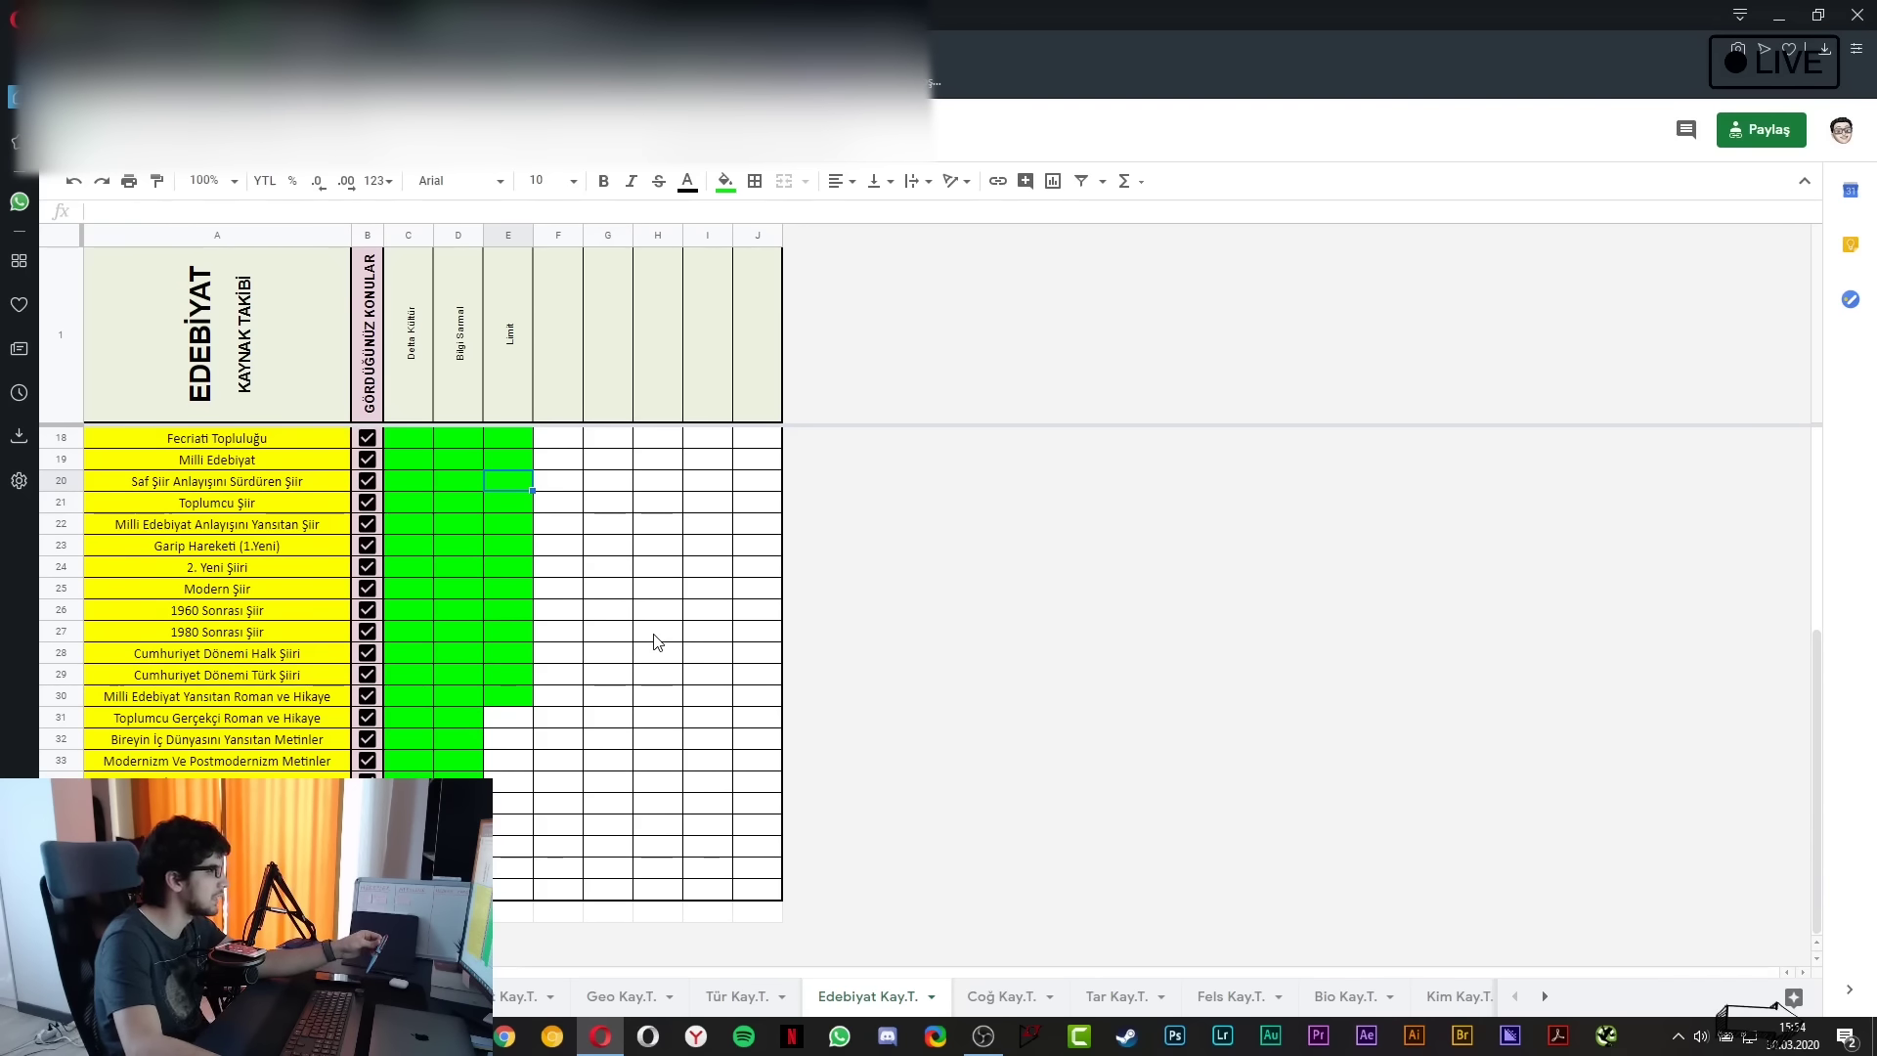
click(1002, 996)
scroll(627, 646, down, 3)
click(909, 996)
click(1002, 996)
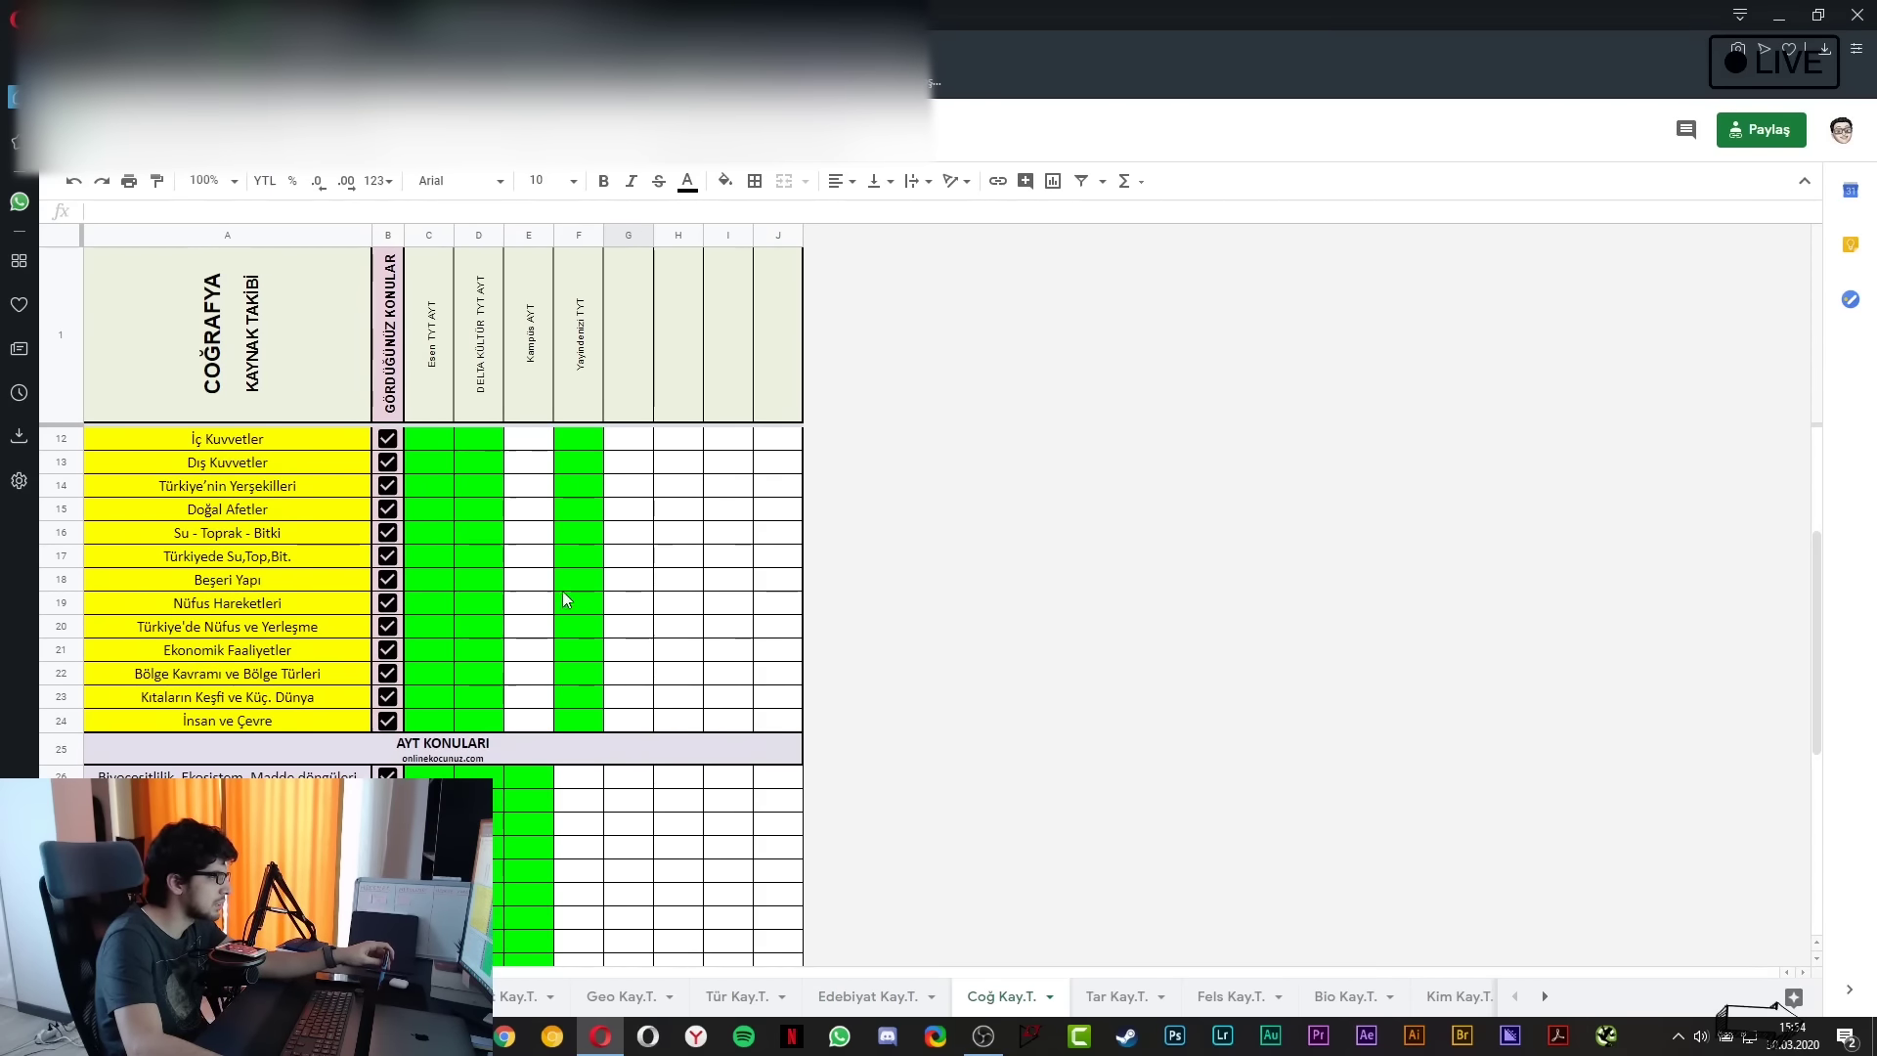
scroll(599, 620, up, 3)
scroll(598, 618, down, 5)
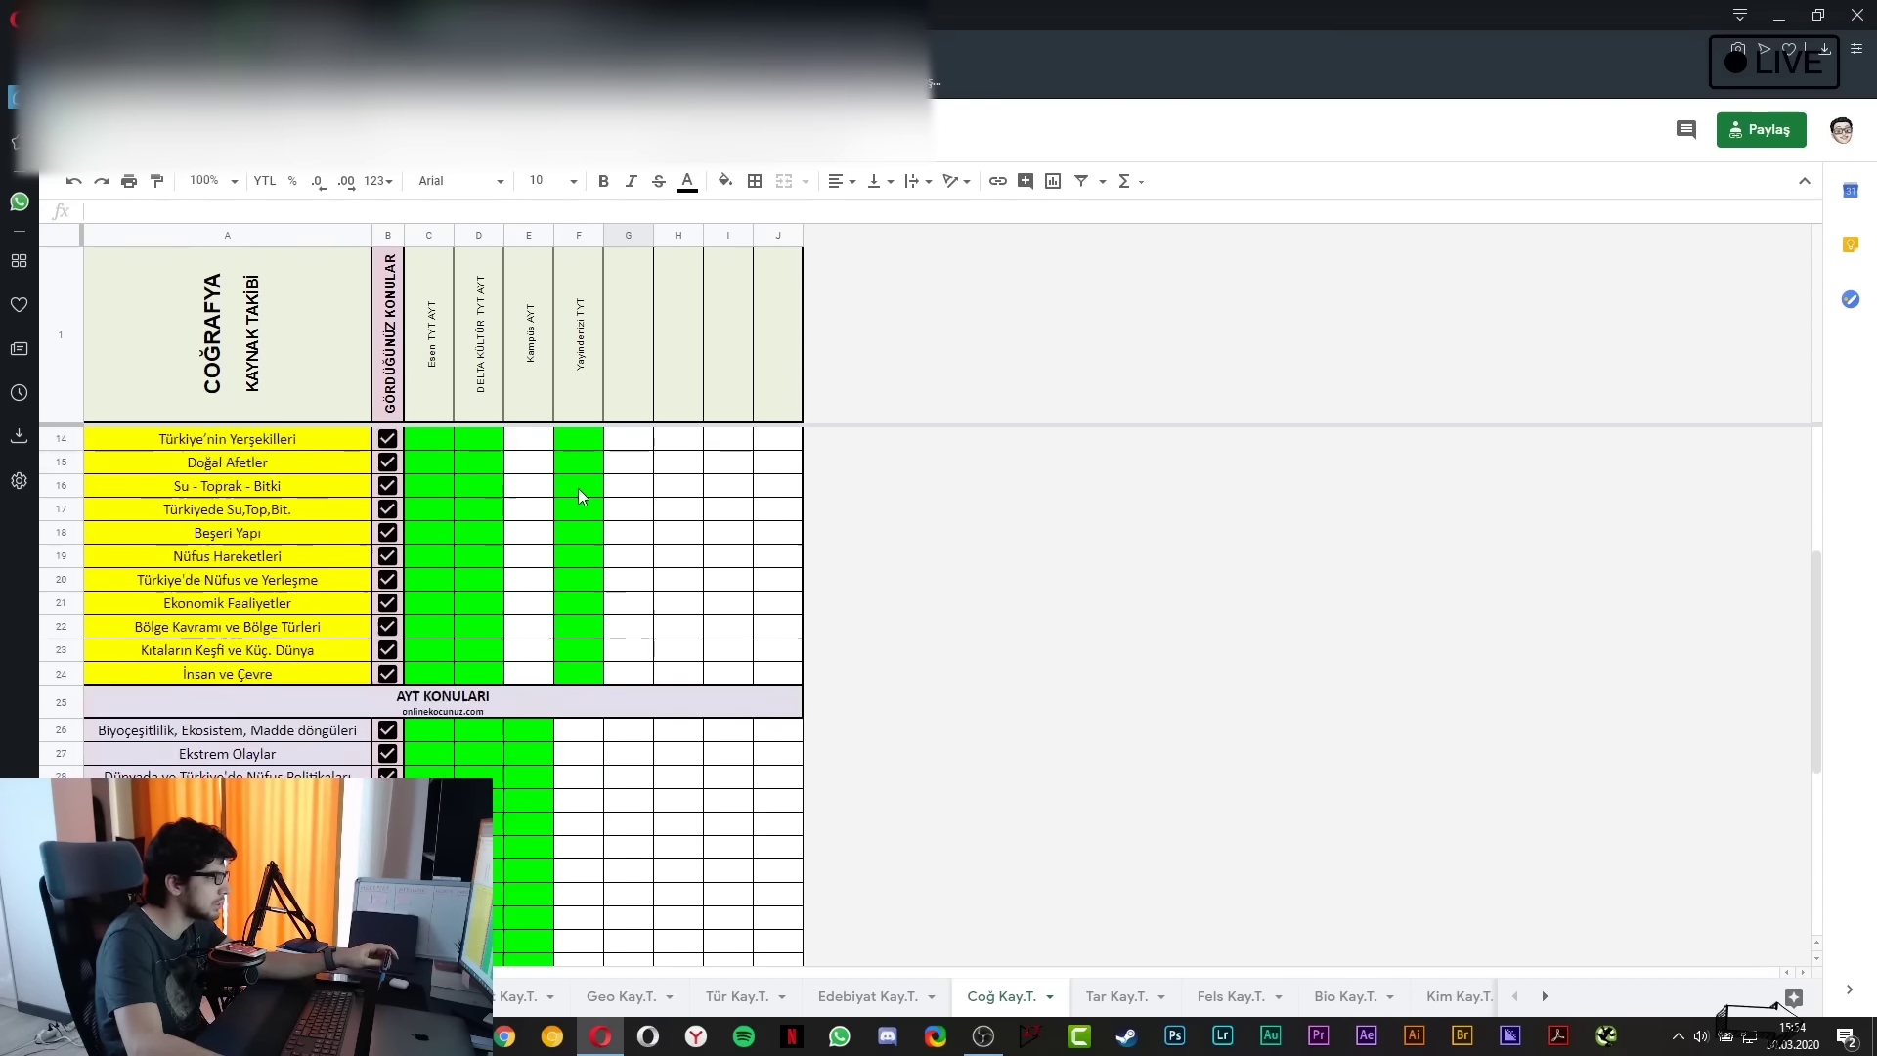
scroll(577, 508, down, 1)
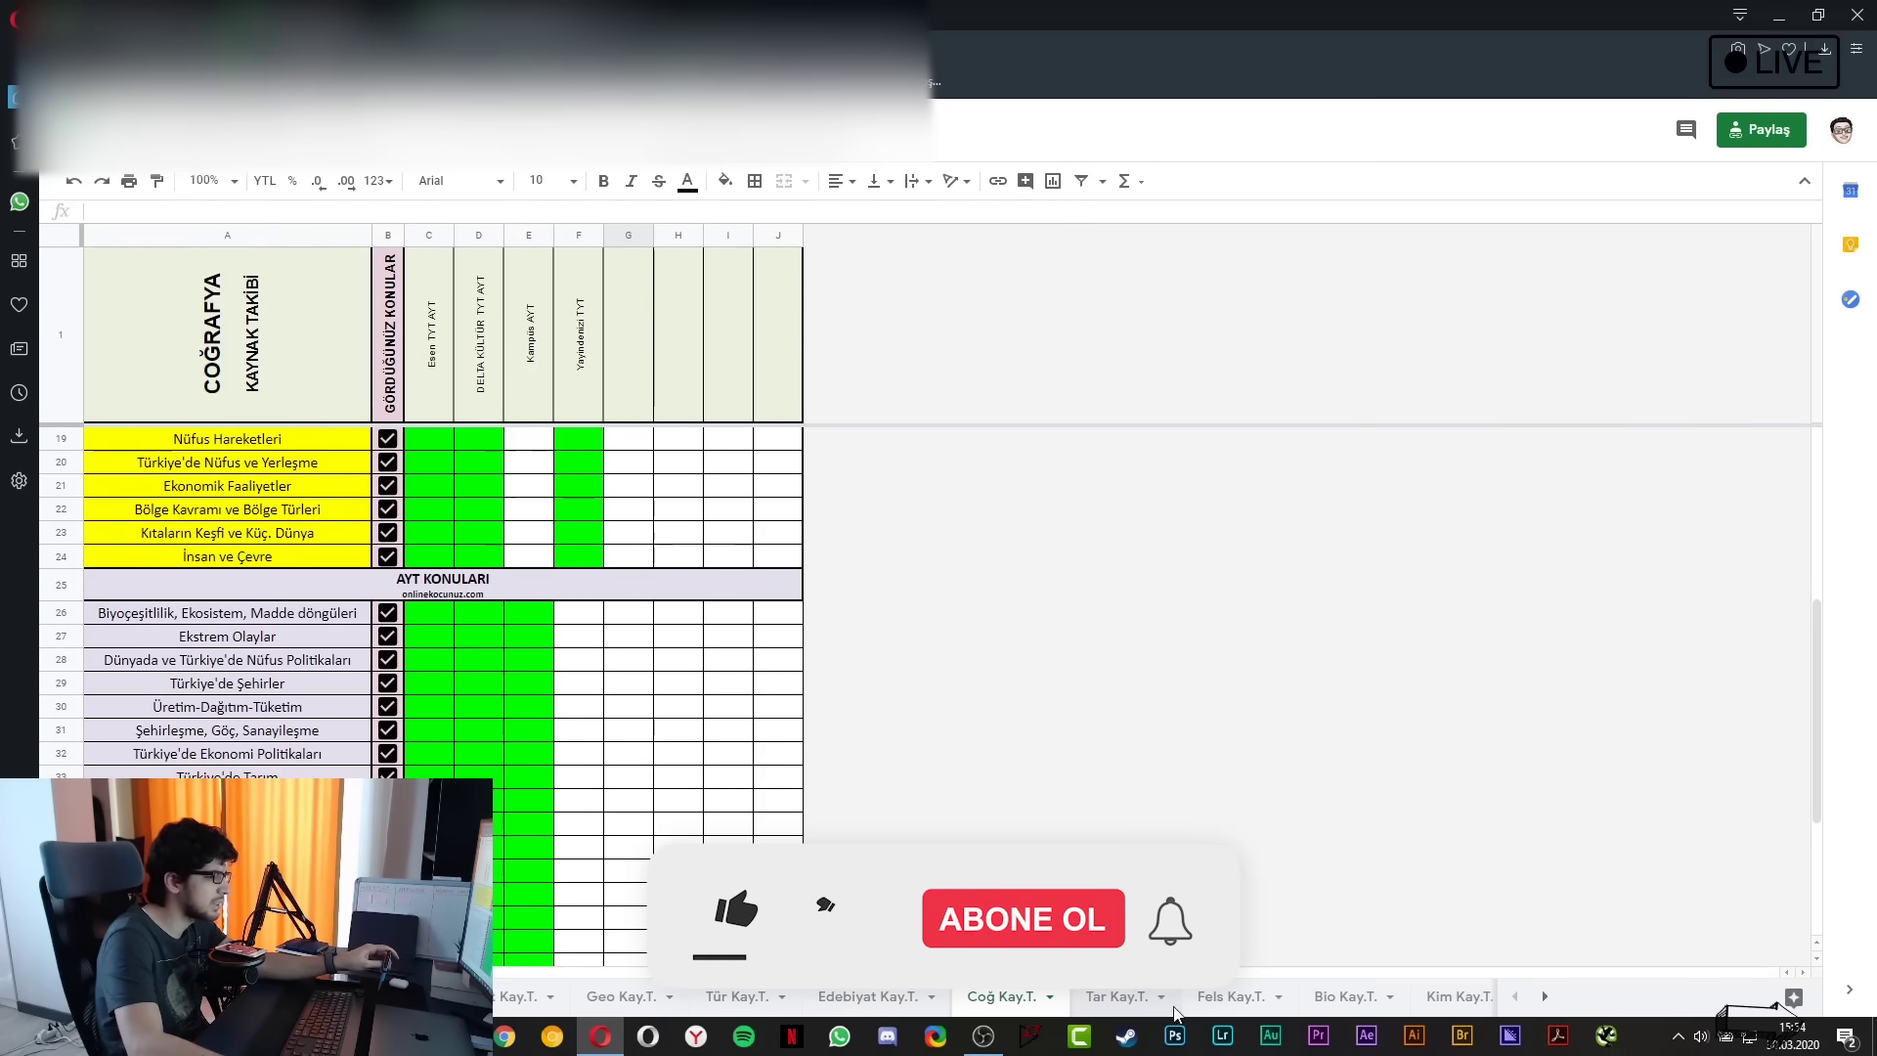
Compare the topic progress on the history resource-tracking sheet with that on the geography sheet
click(1114, 996)
scroll(733, 930, down, 3)
click(1038, 996)
click(1115, 996)
click(1038, 996)
click(1114, 996)
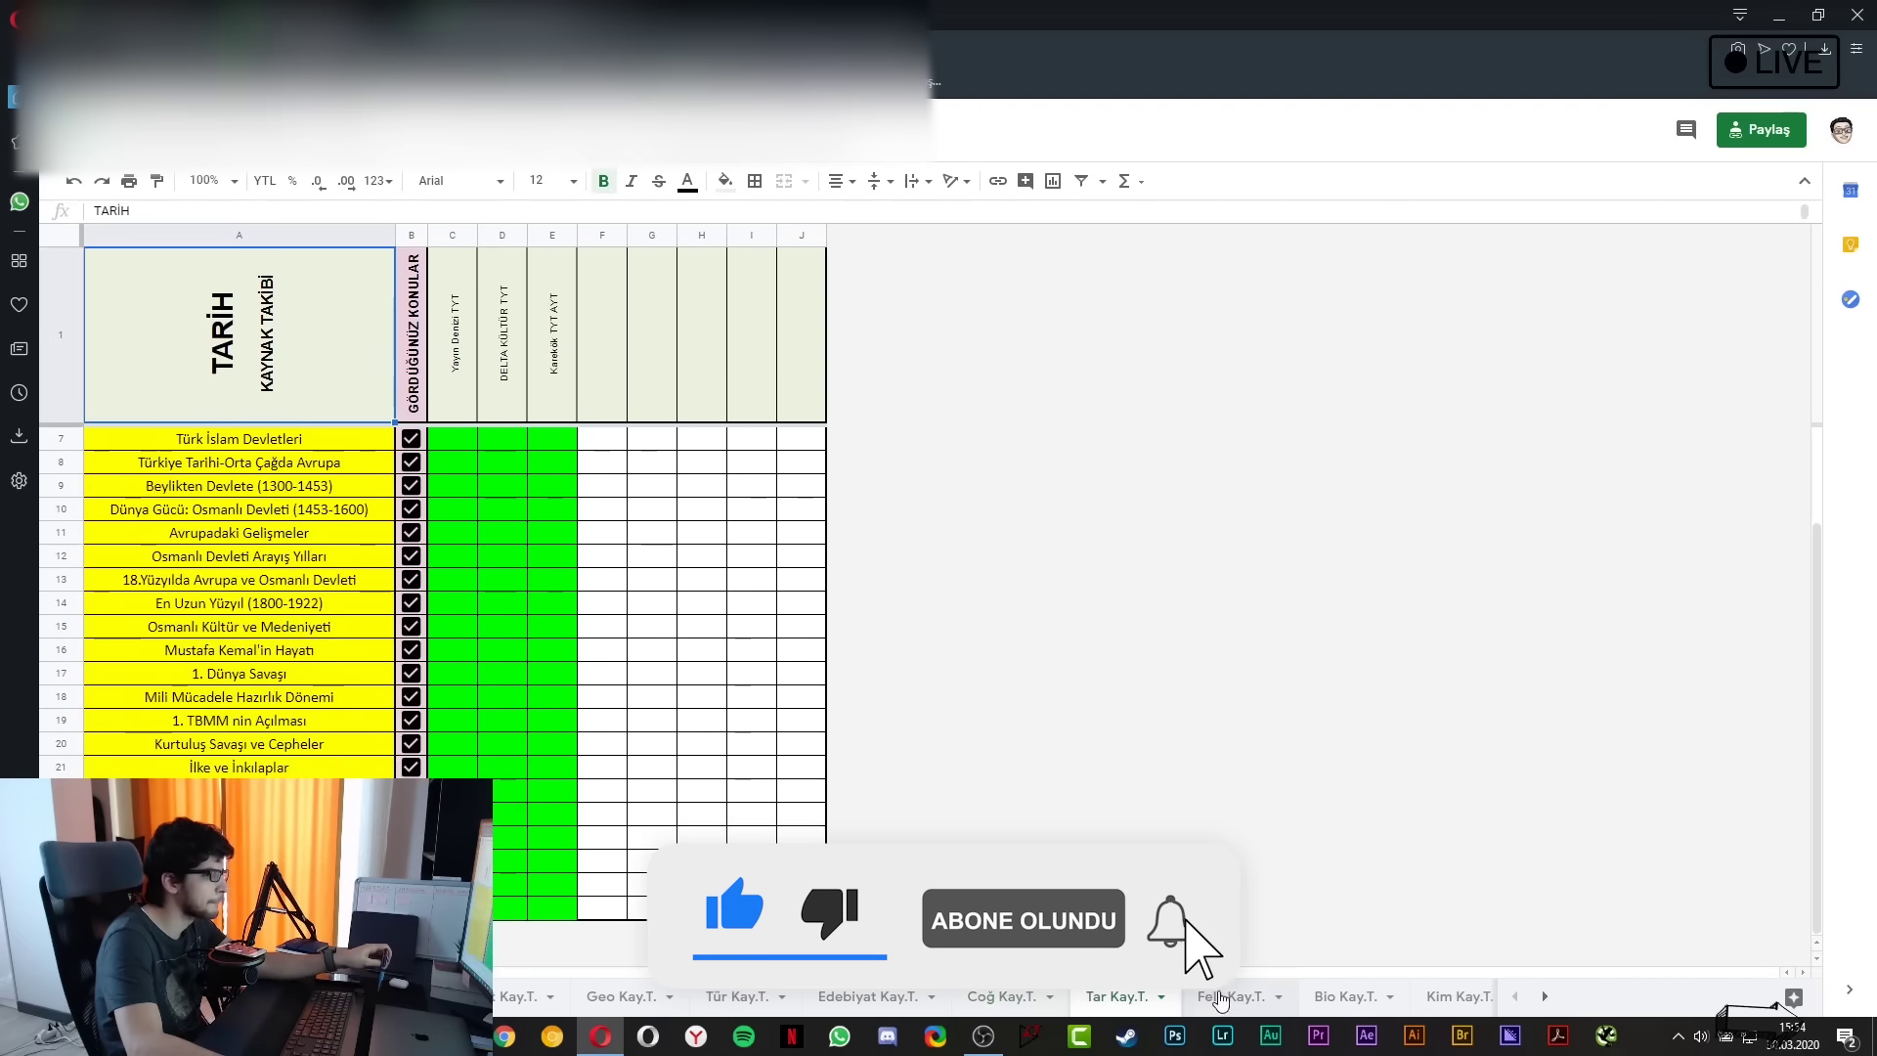
click(1231, 996)
click(1038, 996)
click(1114, 995)
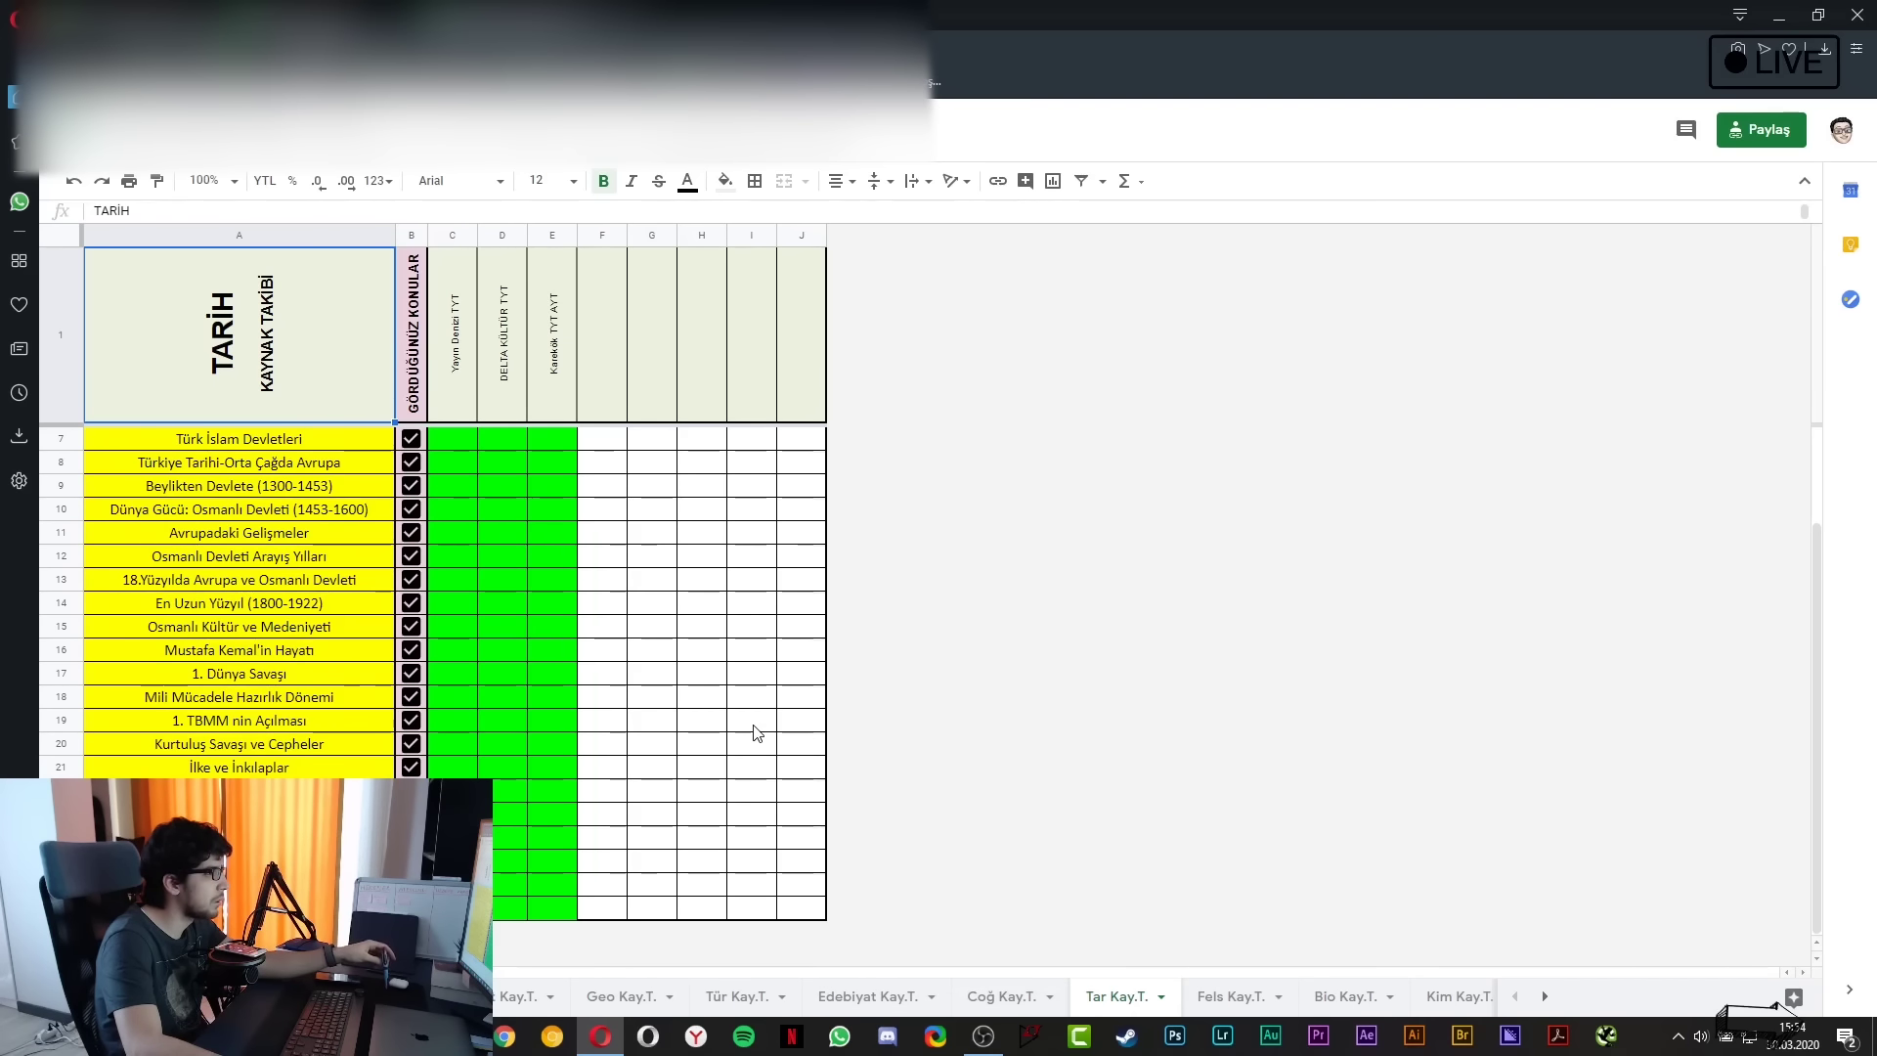
click(1011, 996)
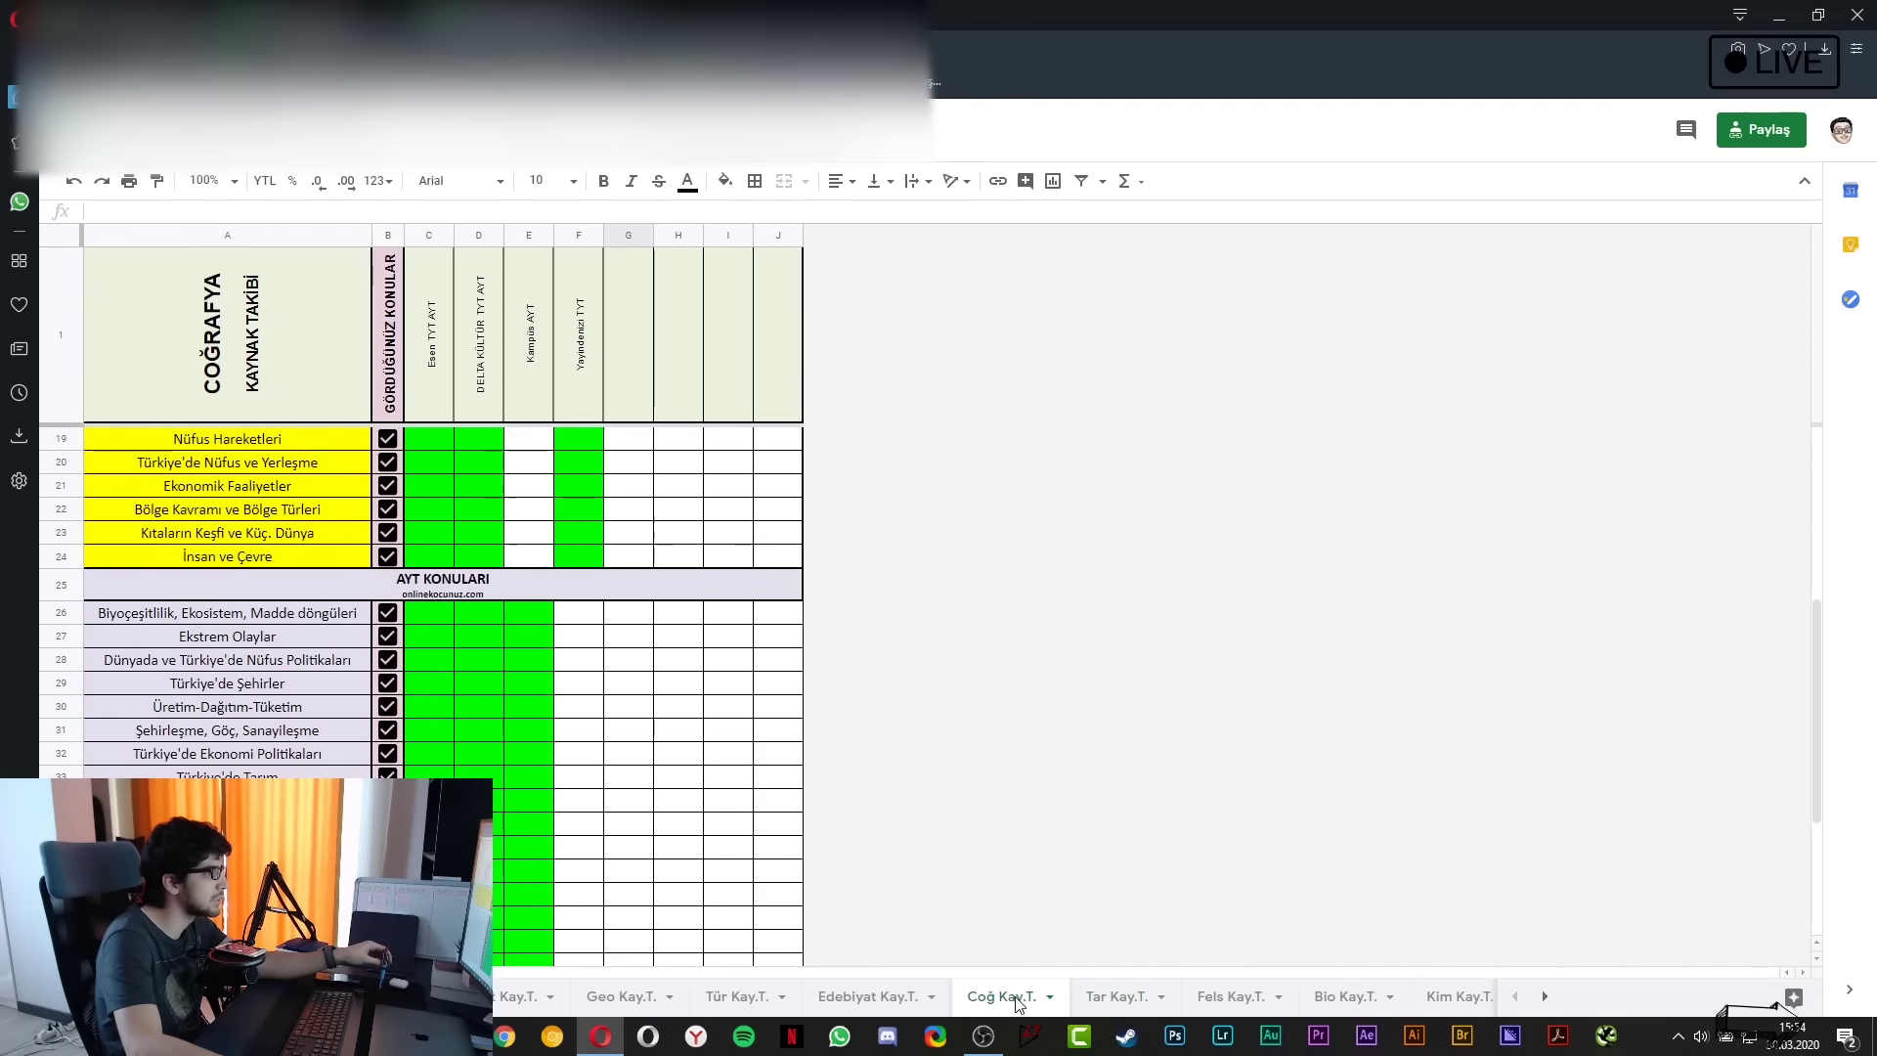
click(1114, 998)
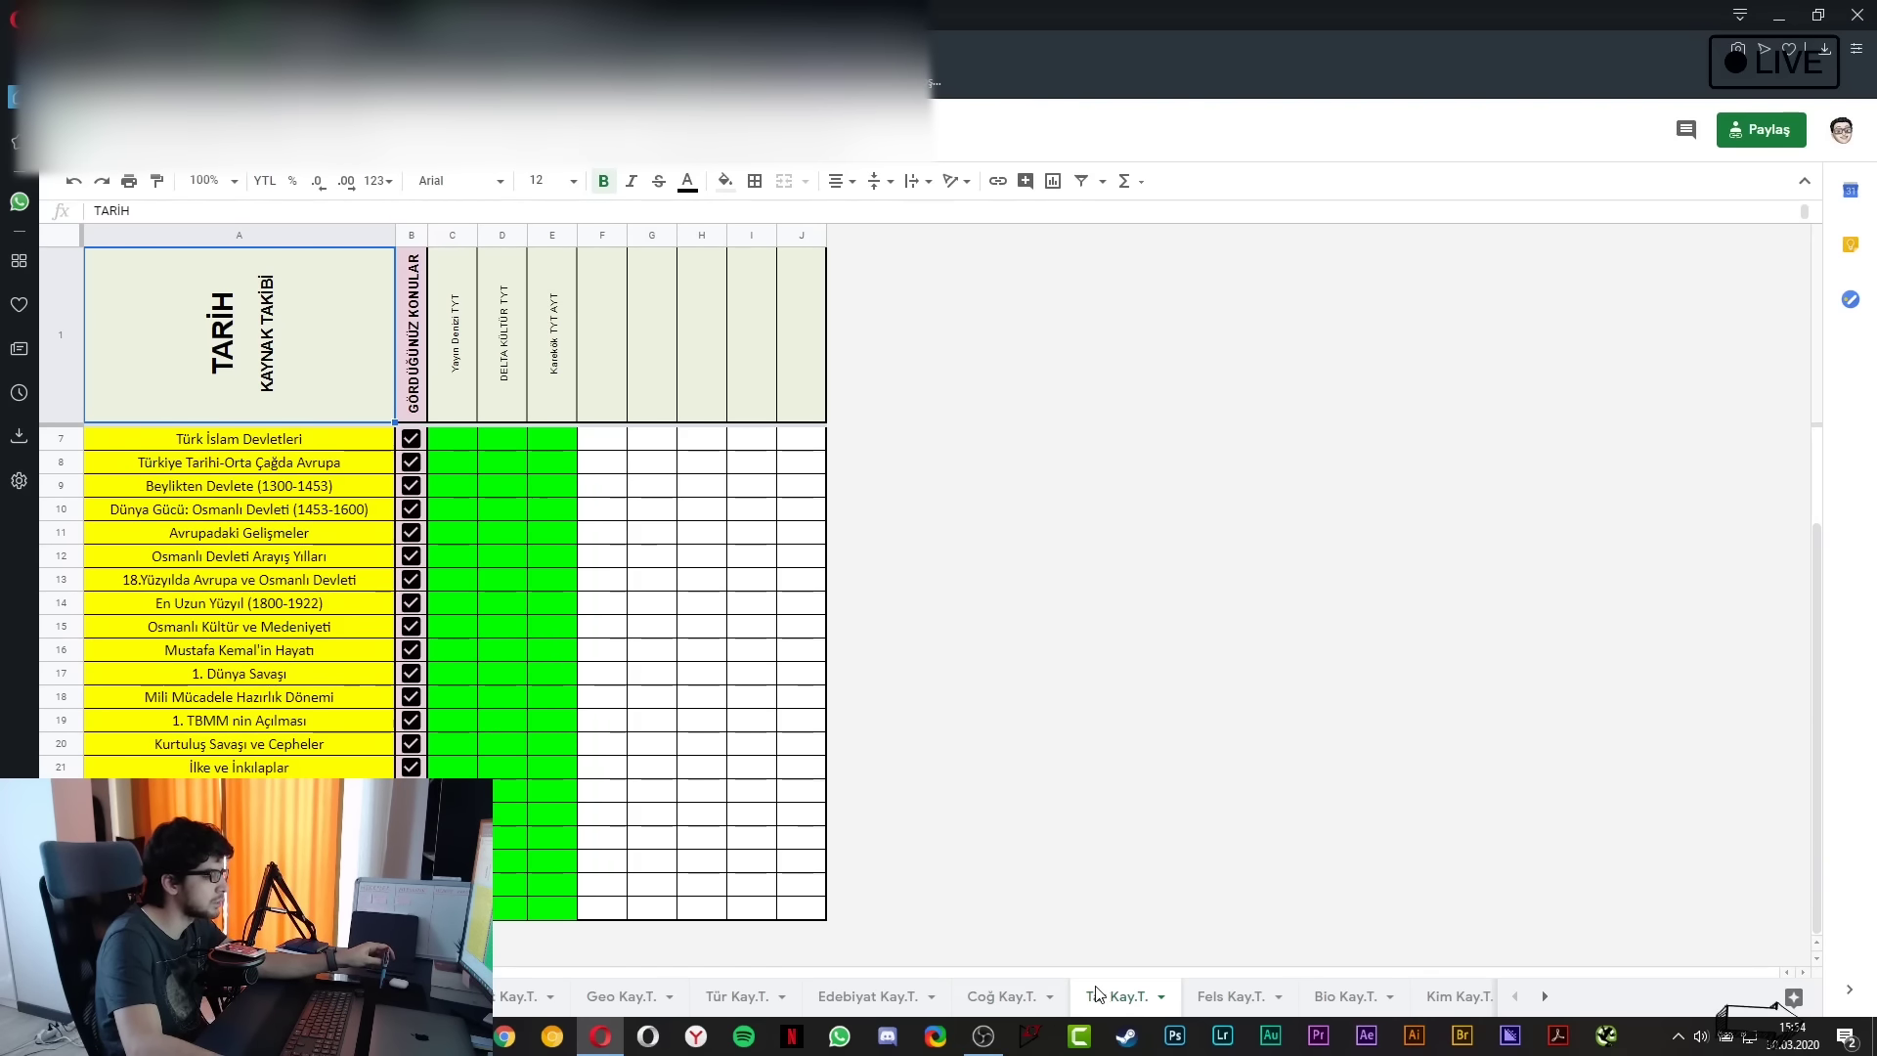
click(1053, 994)
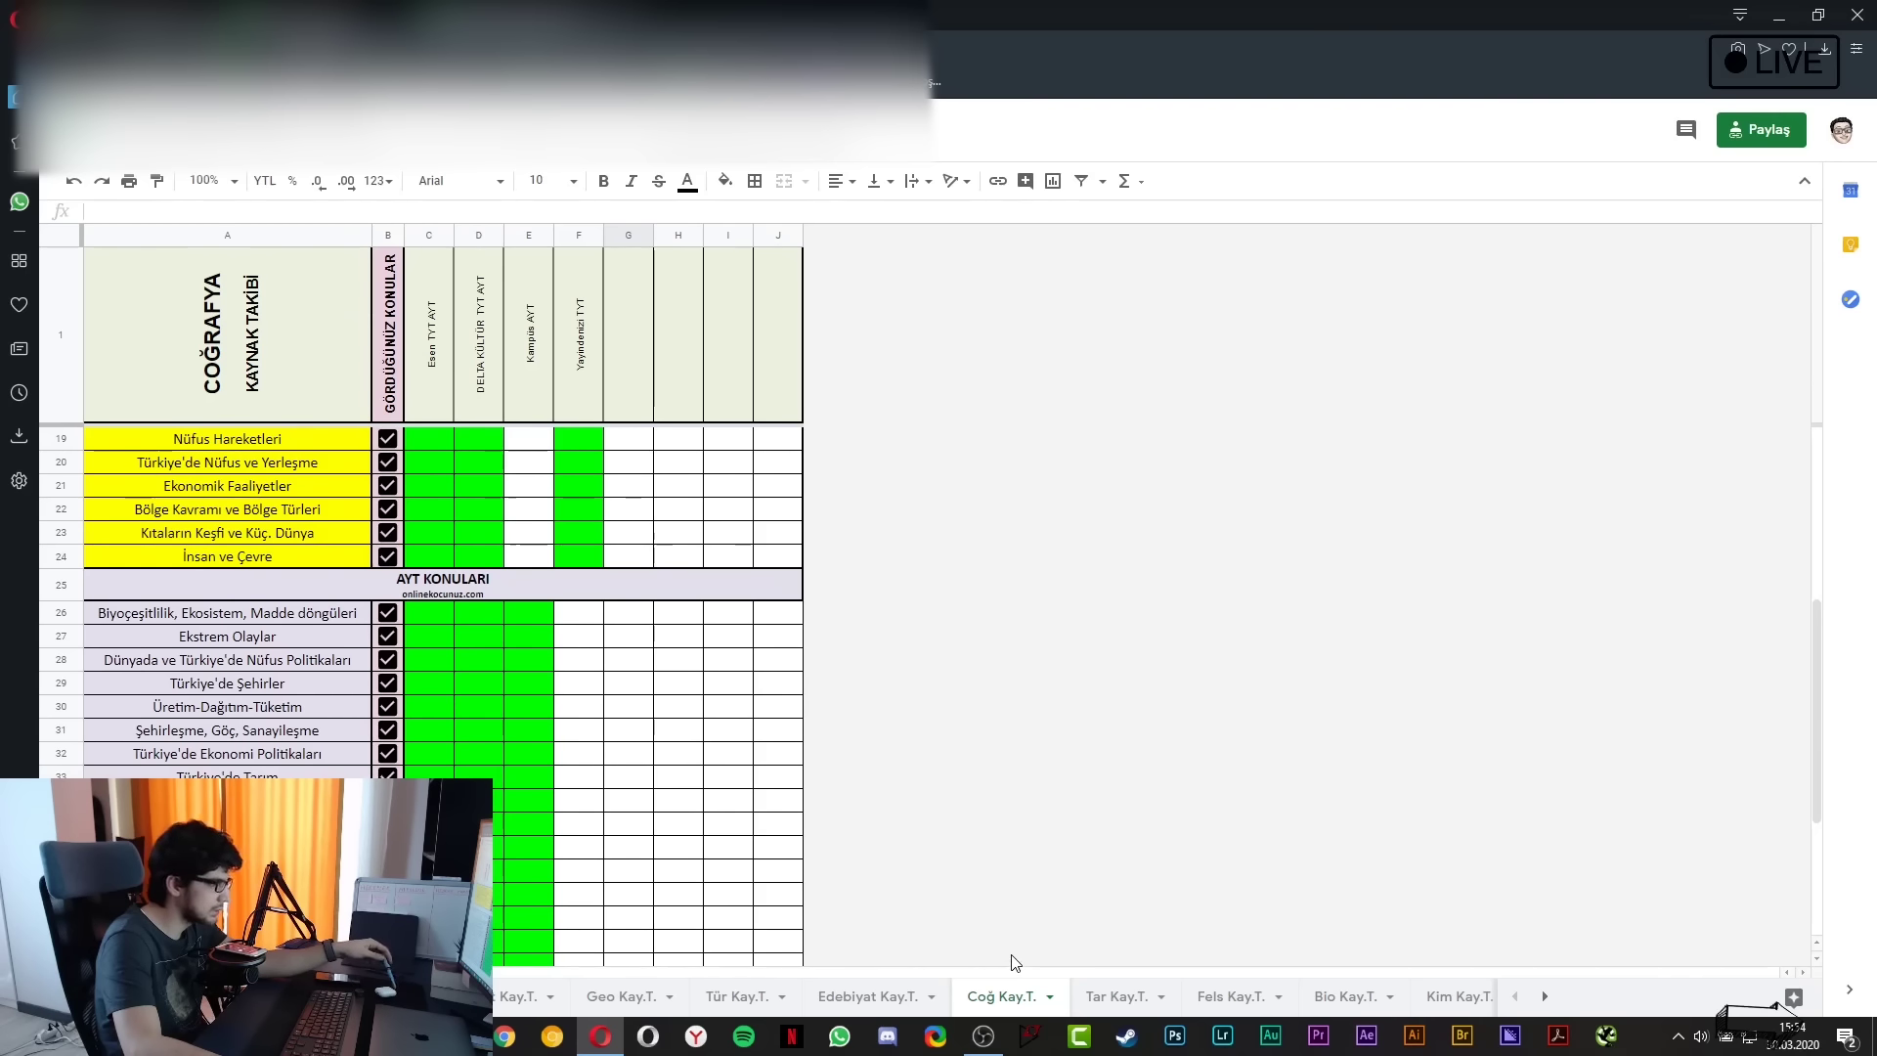
Look through the philosophy, biology and chemistry resource-tracking sheets for marked topics and listed resources
click(1231, 996)
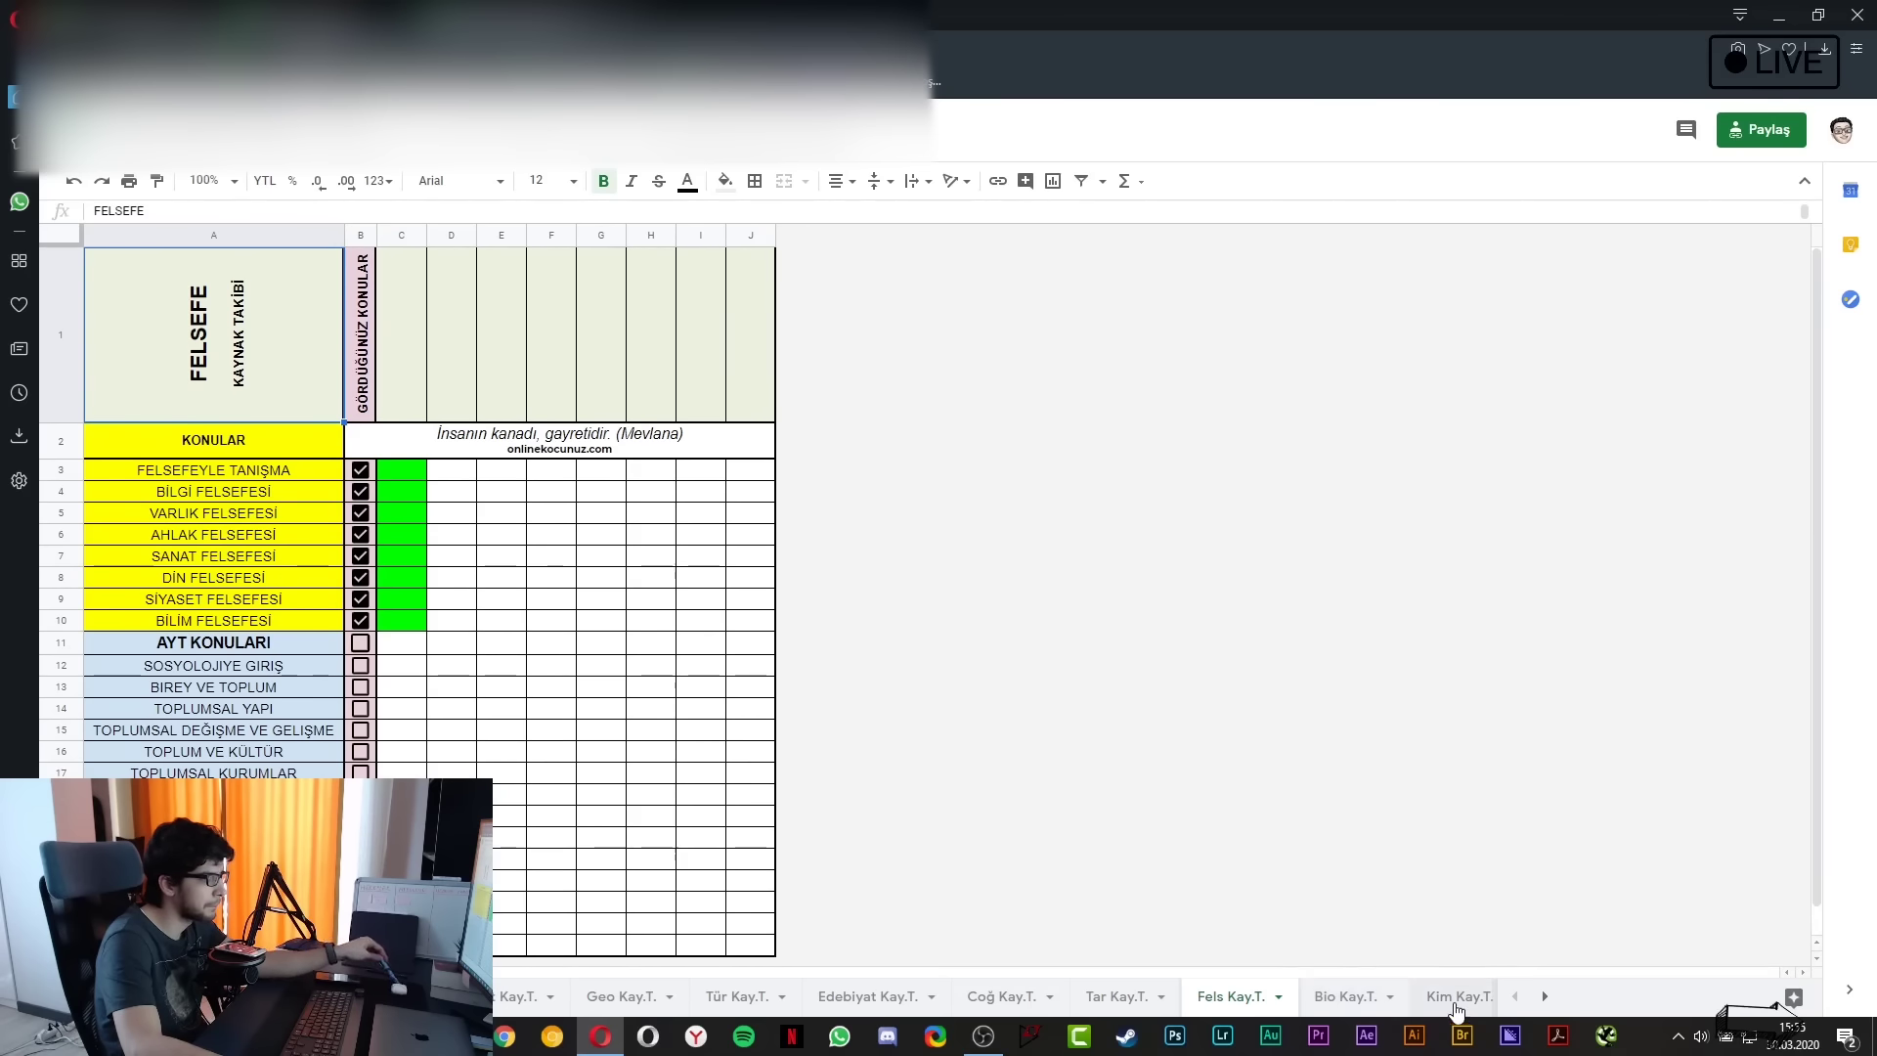
click(1349, 996)
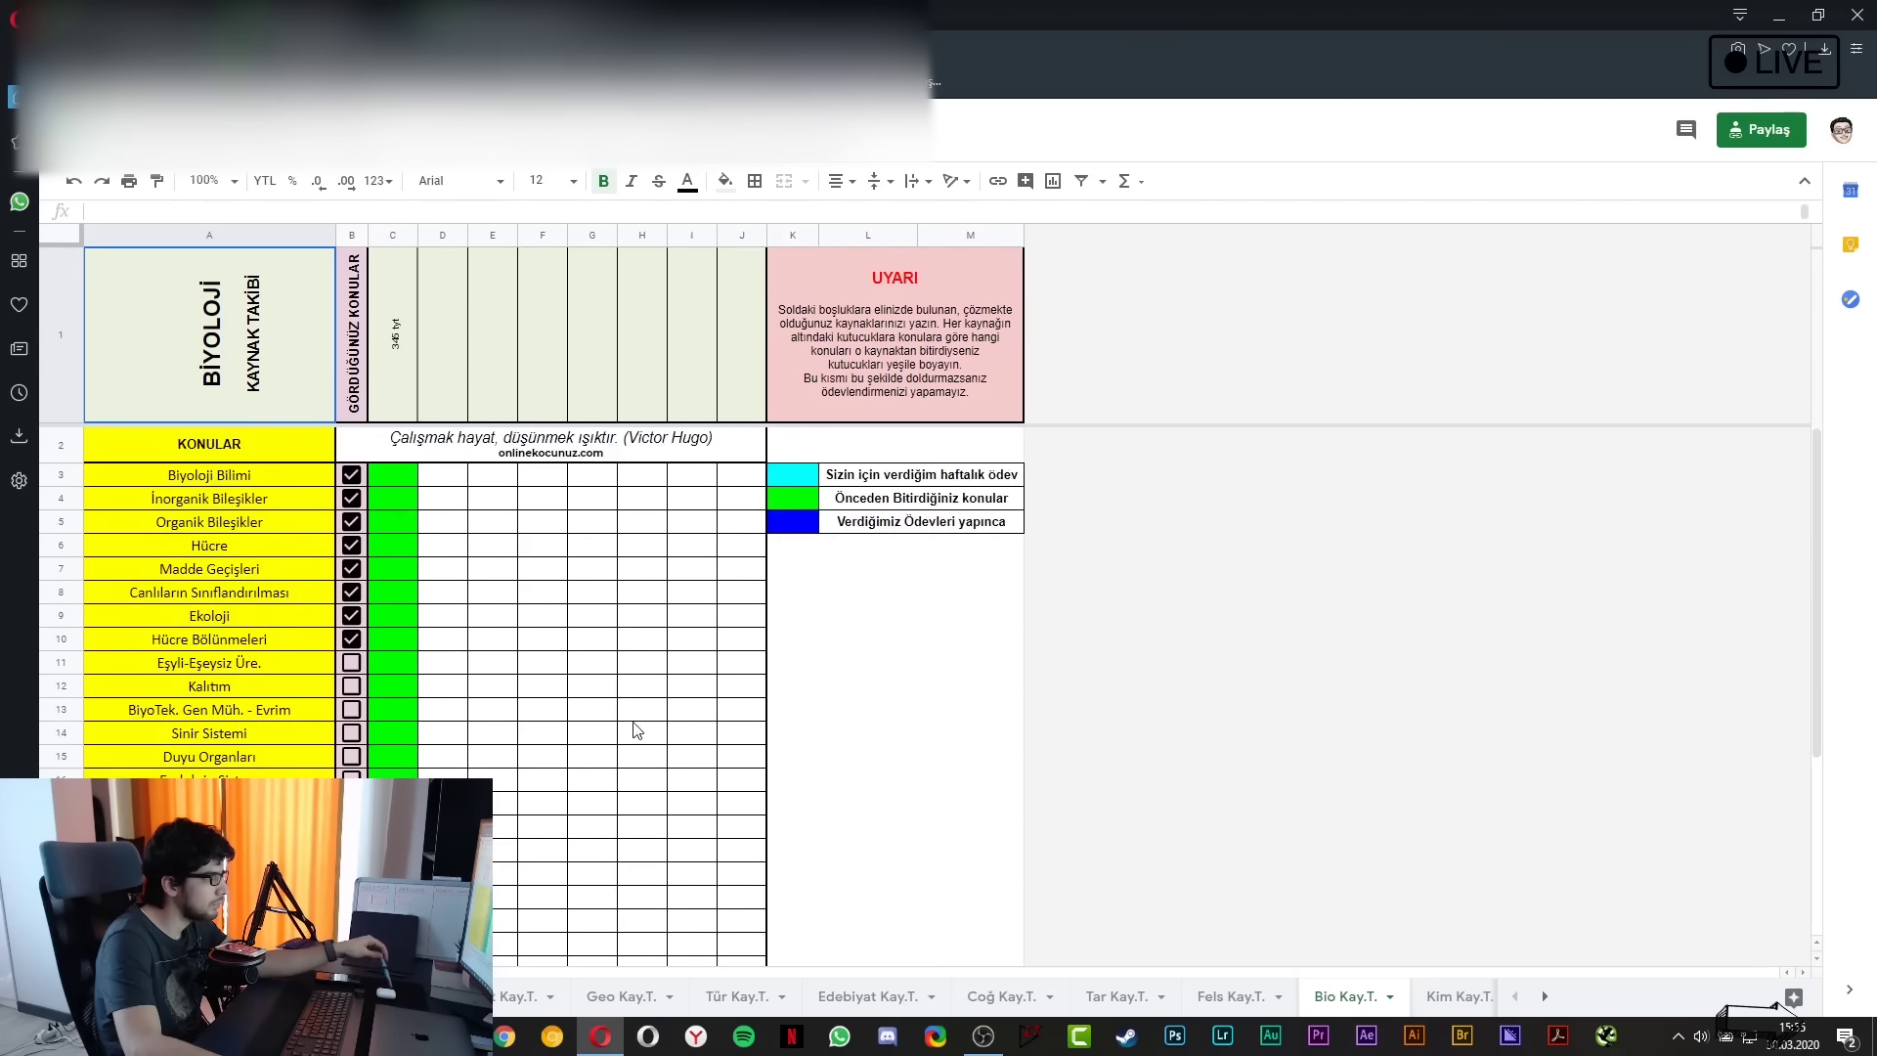
click(1439, 997)
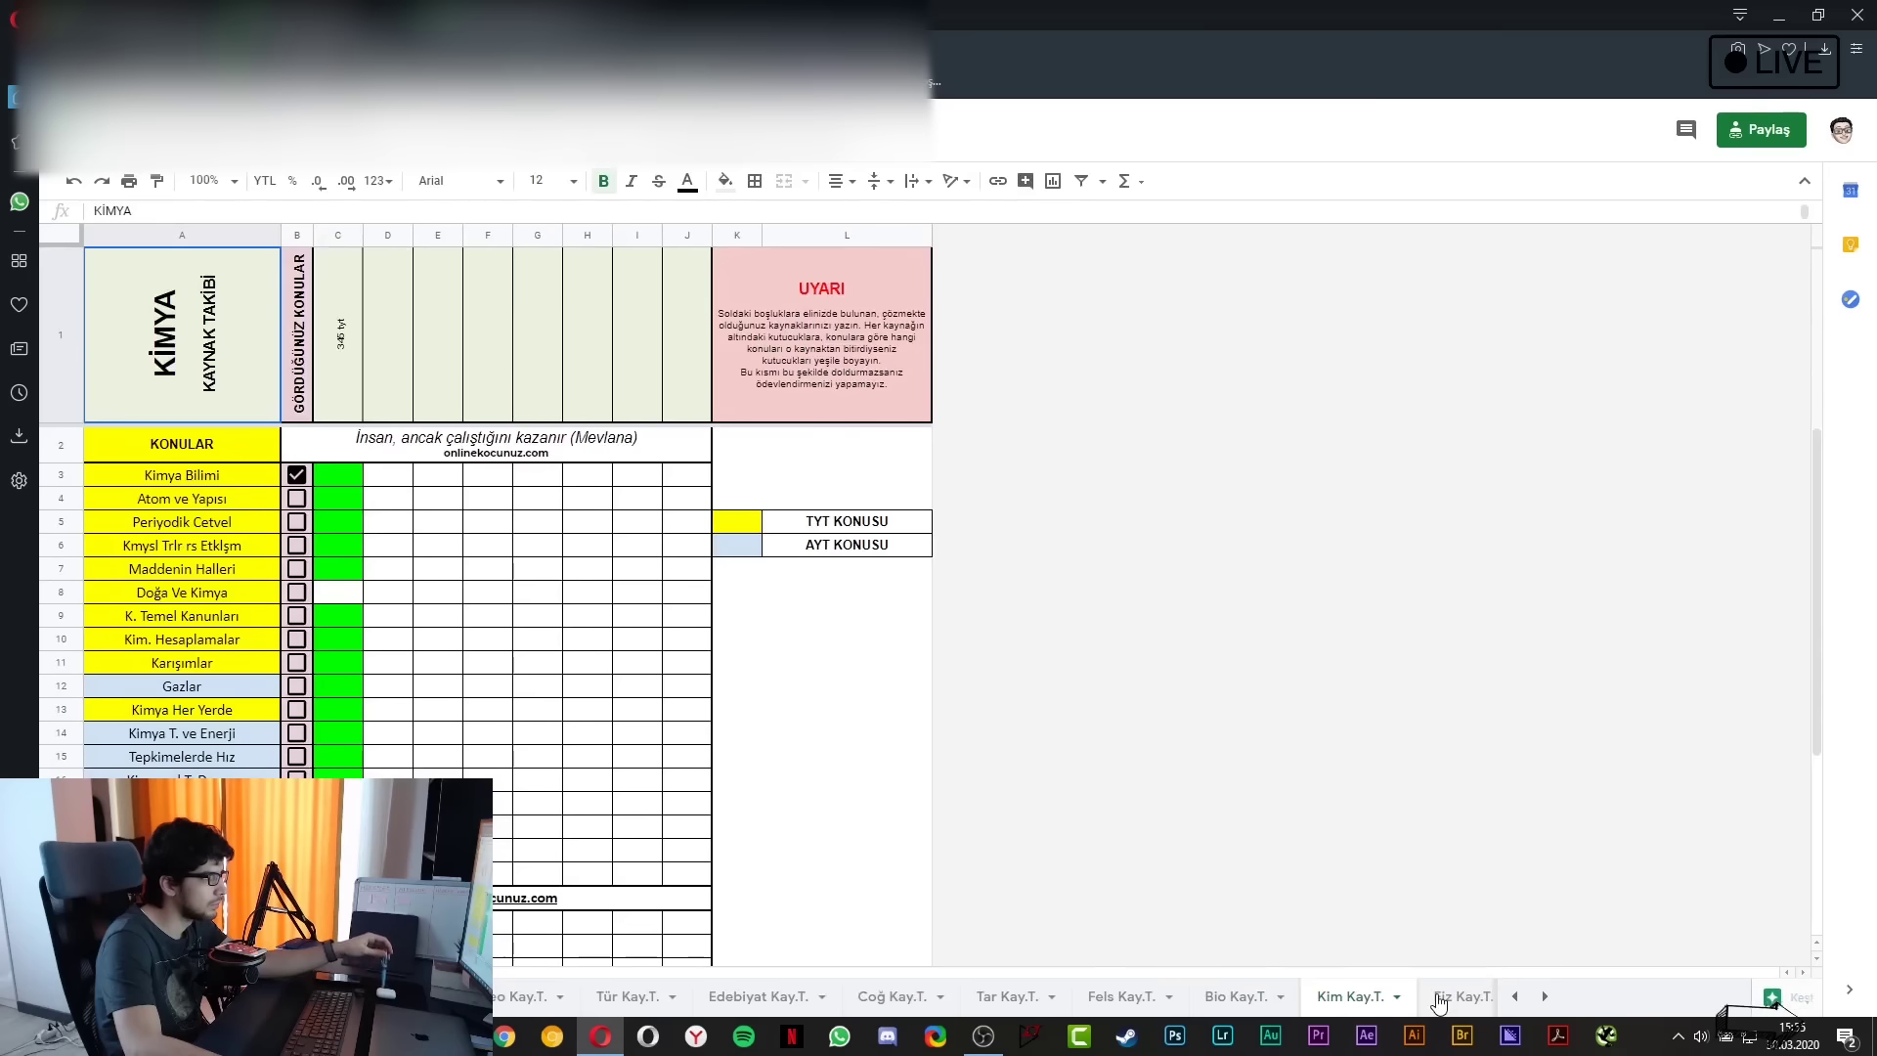
Look through the physics resource-tracking sheet for the topics marked under its listed resource
click(1544, 996)
key(ctrl+shift+Page_Up)
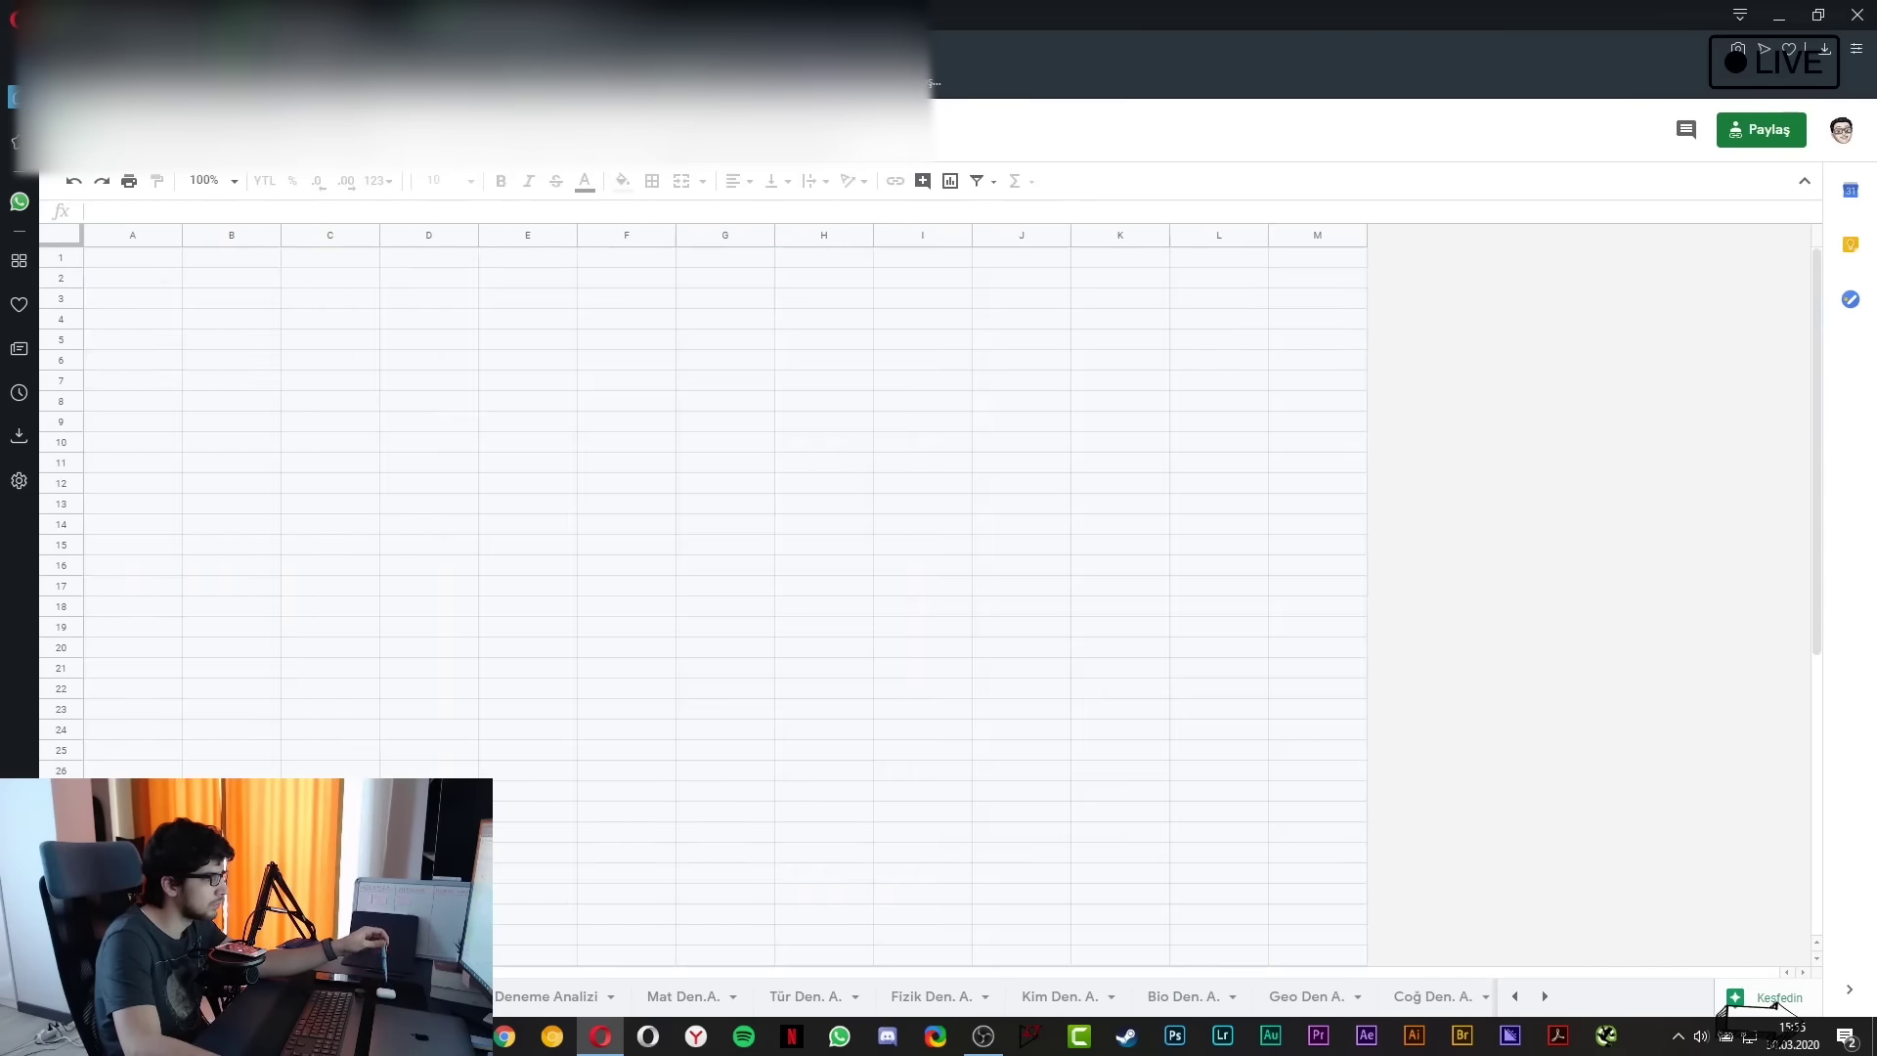
scroll(411, 606, down, 4)
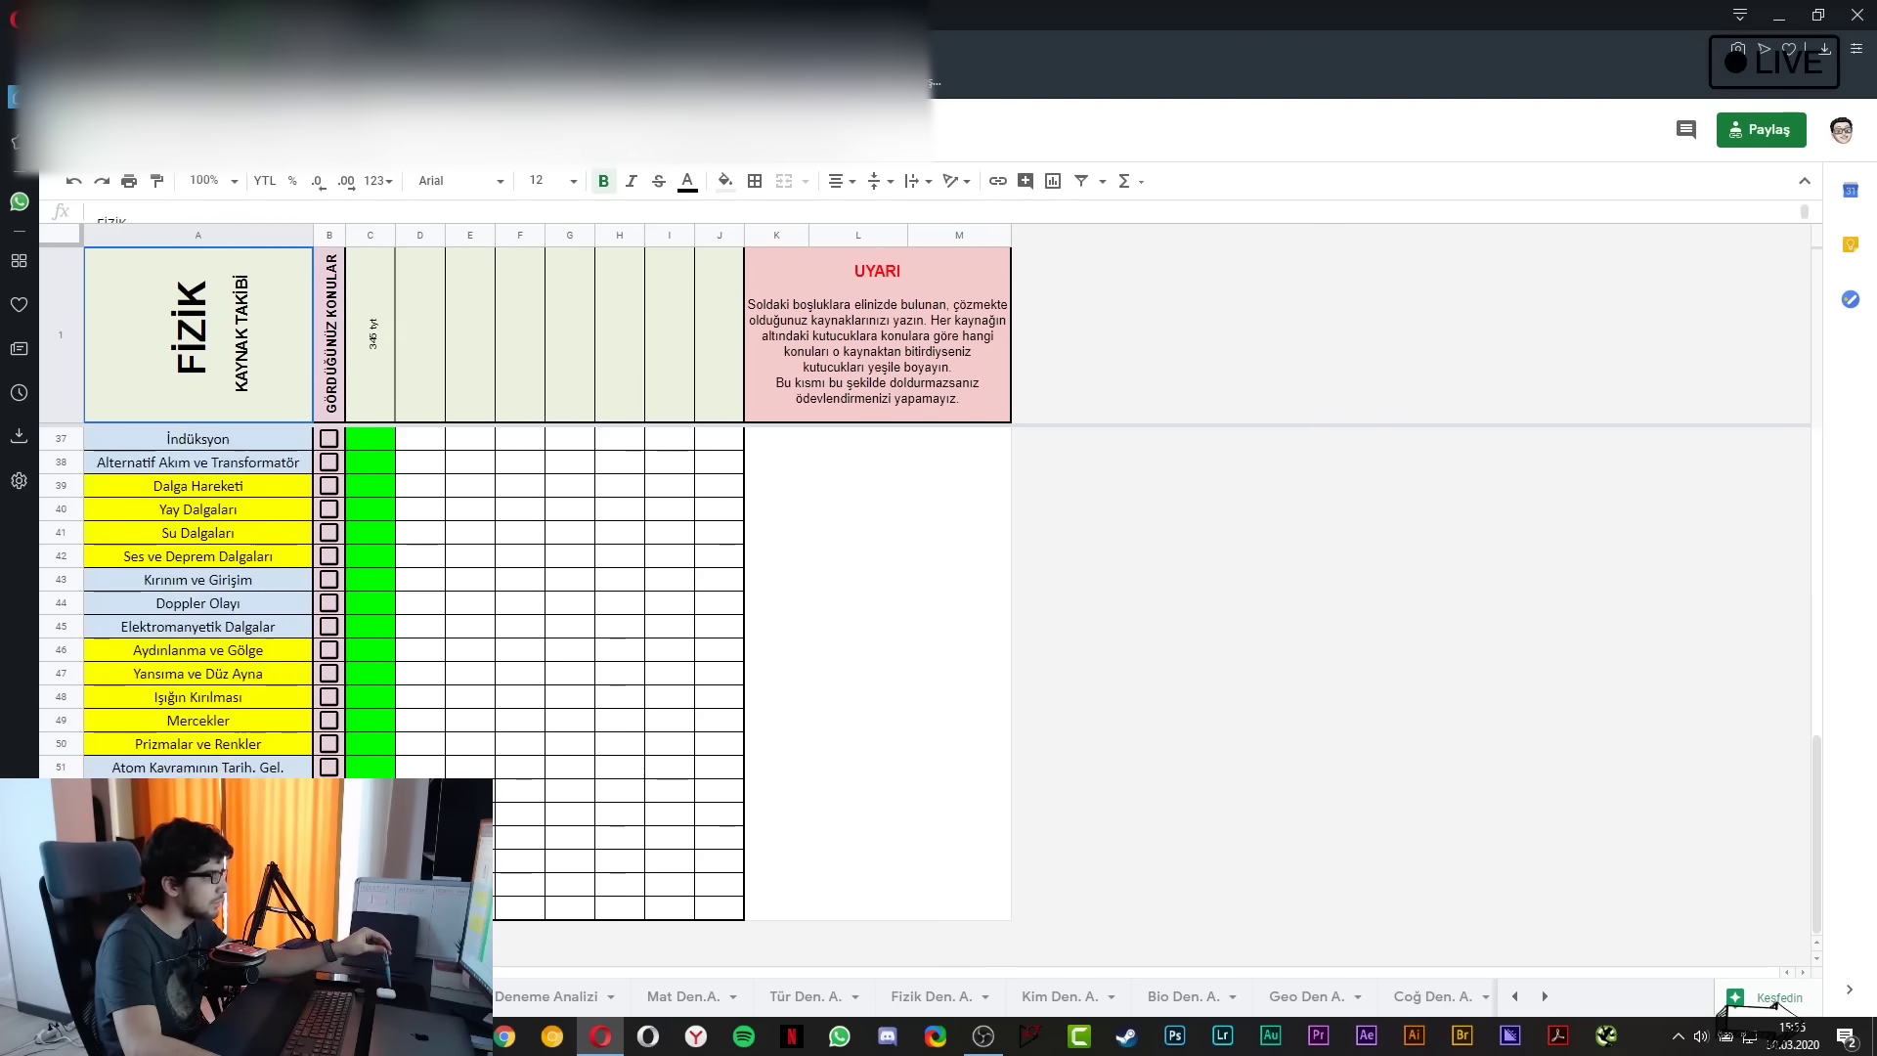
scroll(410, 606, up, 5)
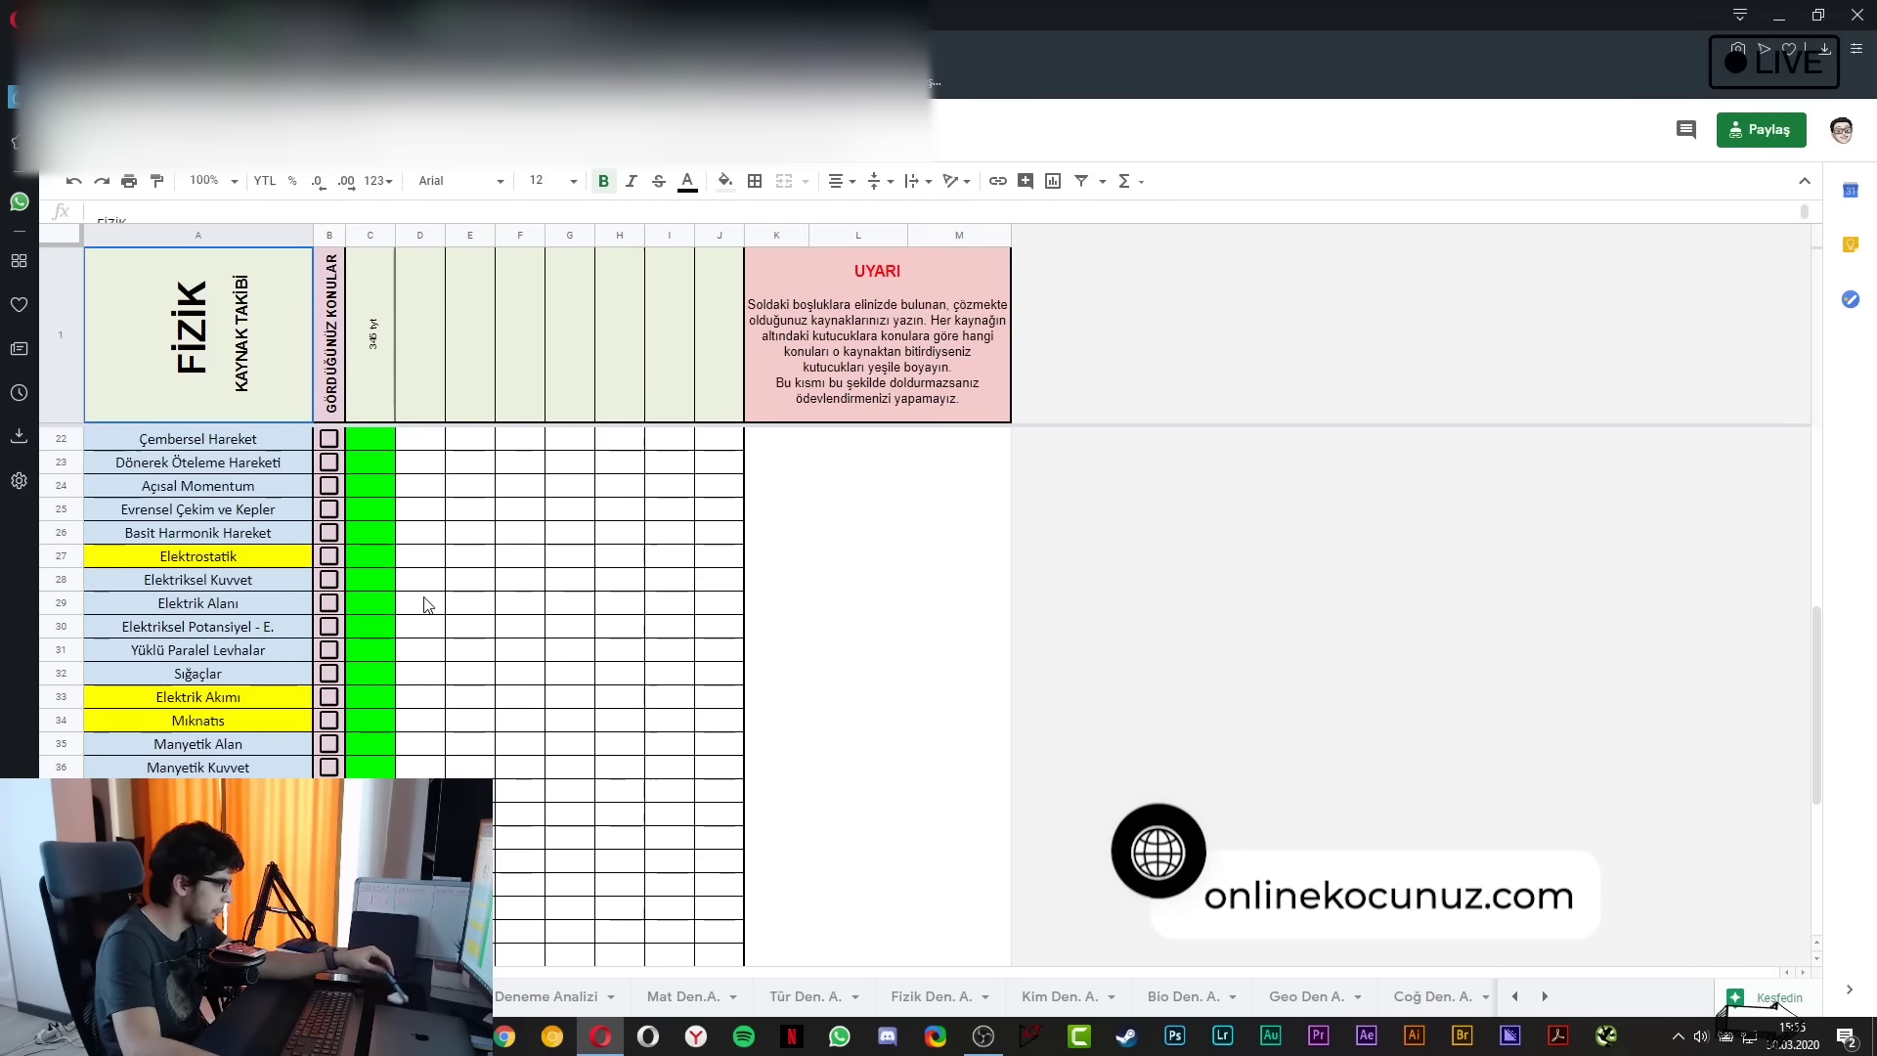
Open the TYT trial-exam analysis sheet and check the mathematics net of the most recent trial
click(552, 996)
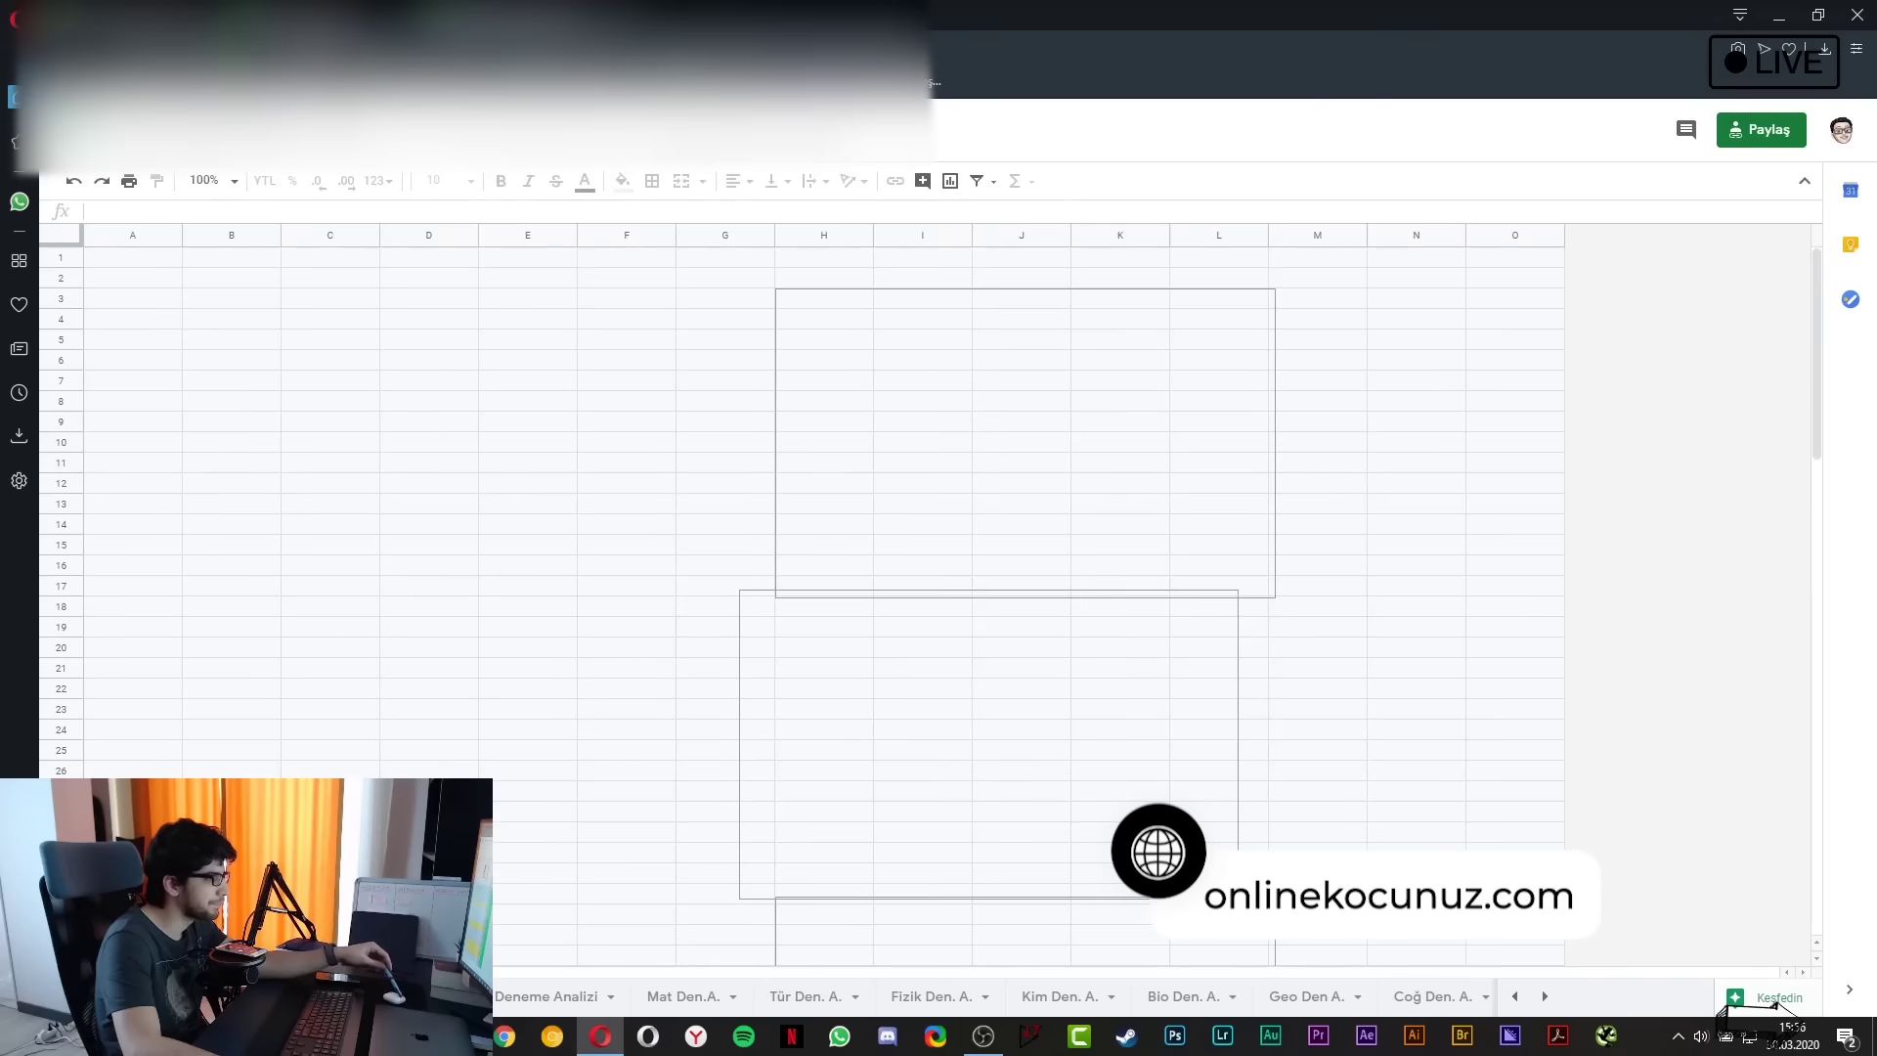
scroll(582, 785, down, 2)
click(323, 744)
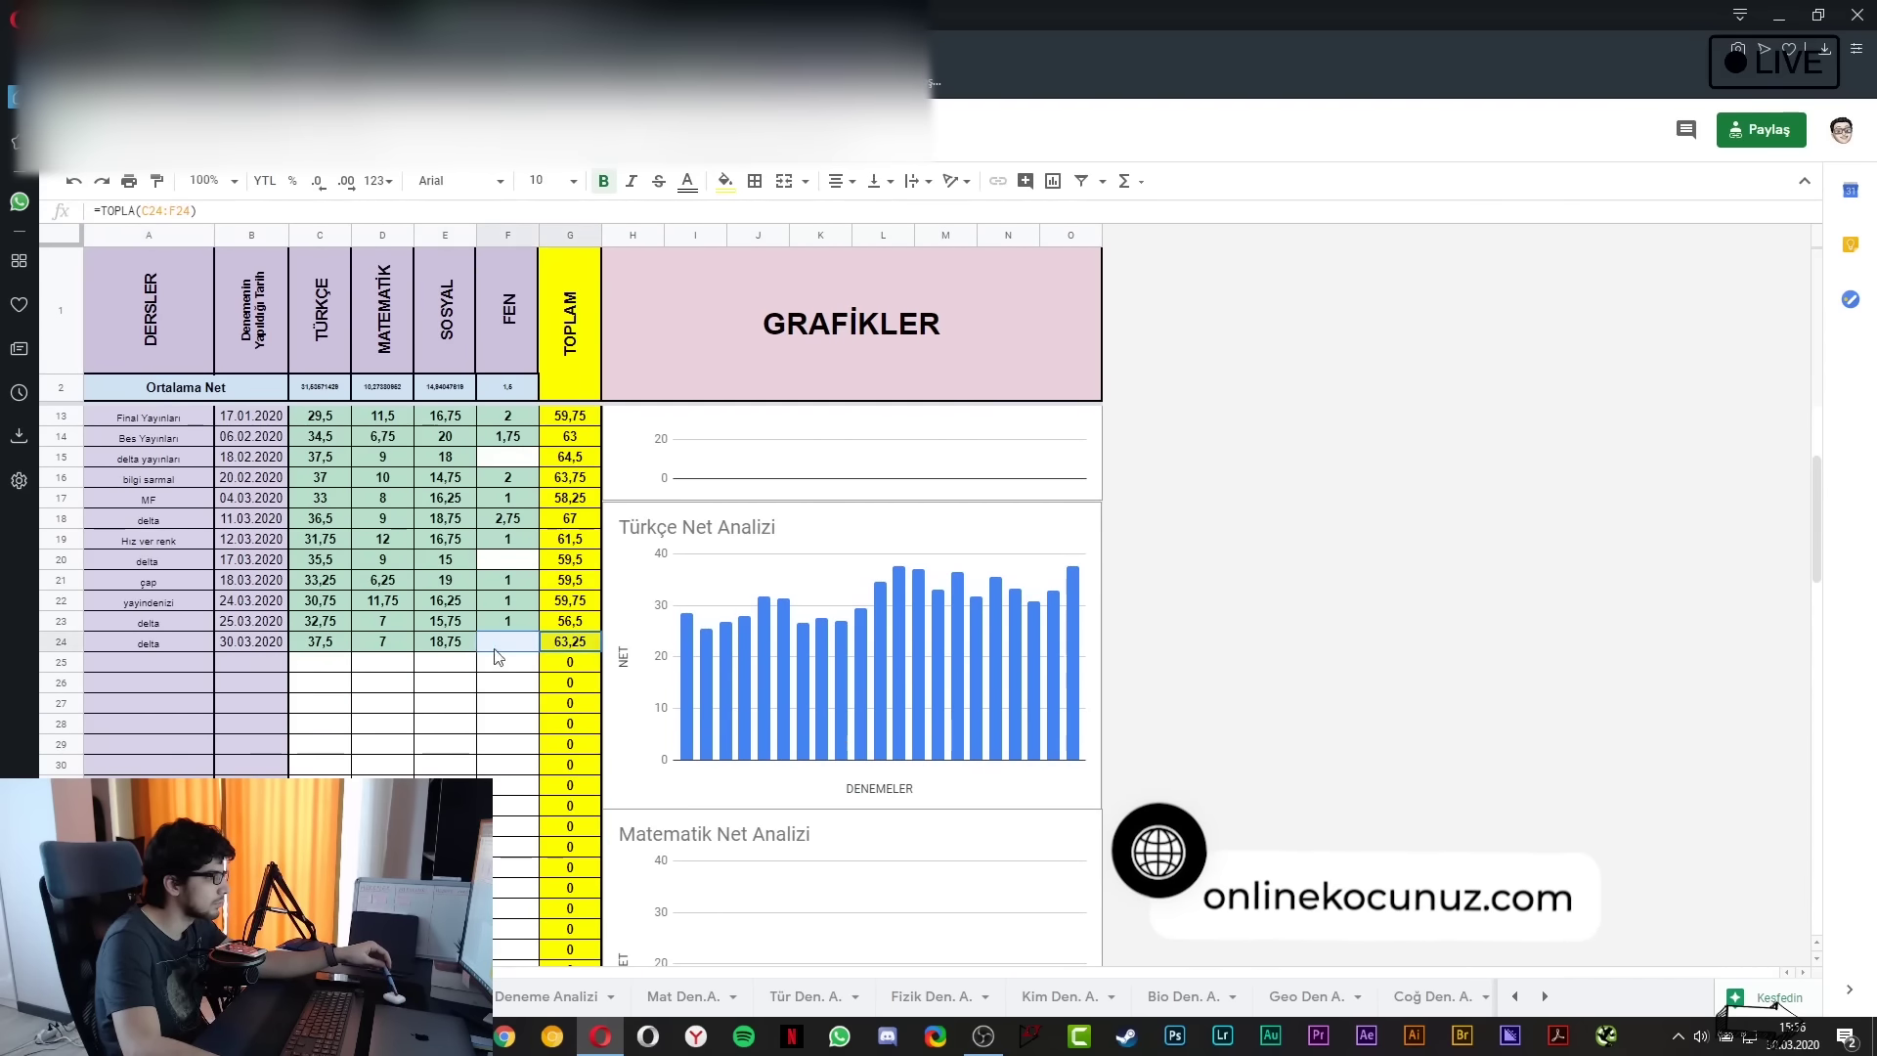
click(386, 313)
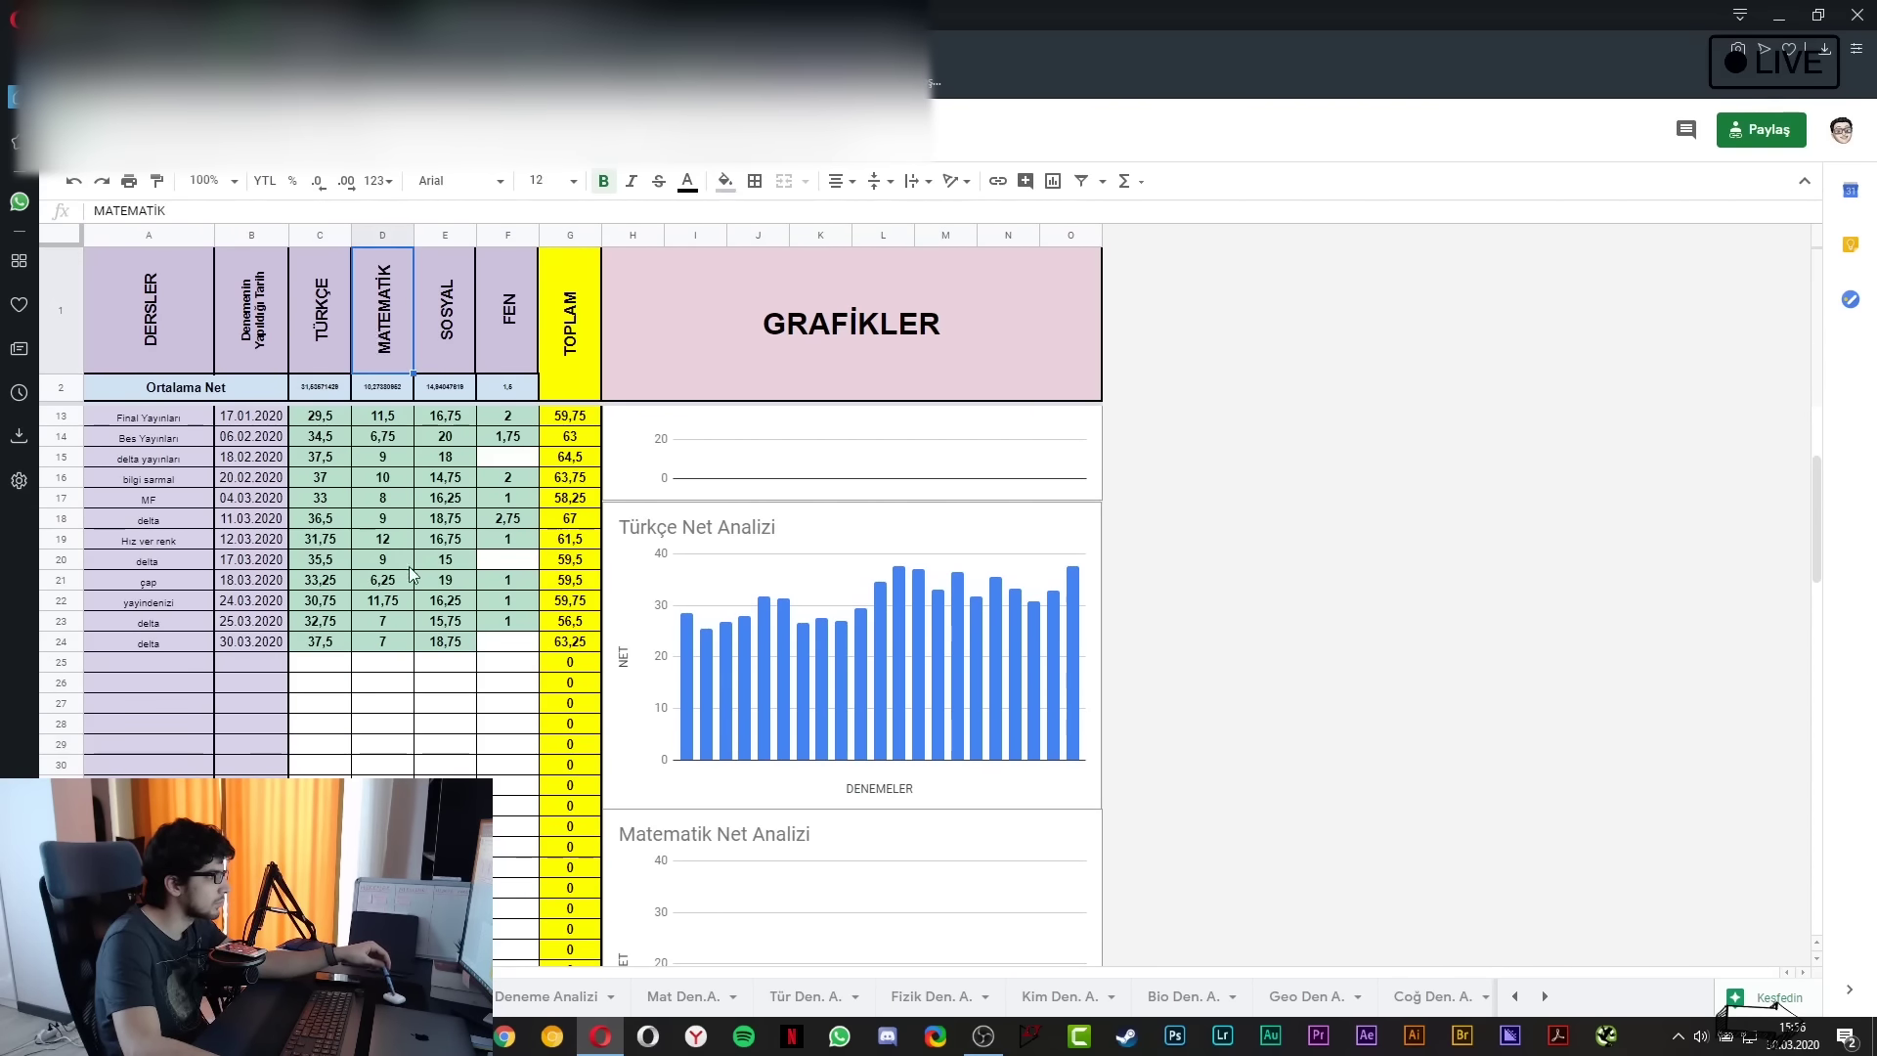
click(392, 647)
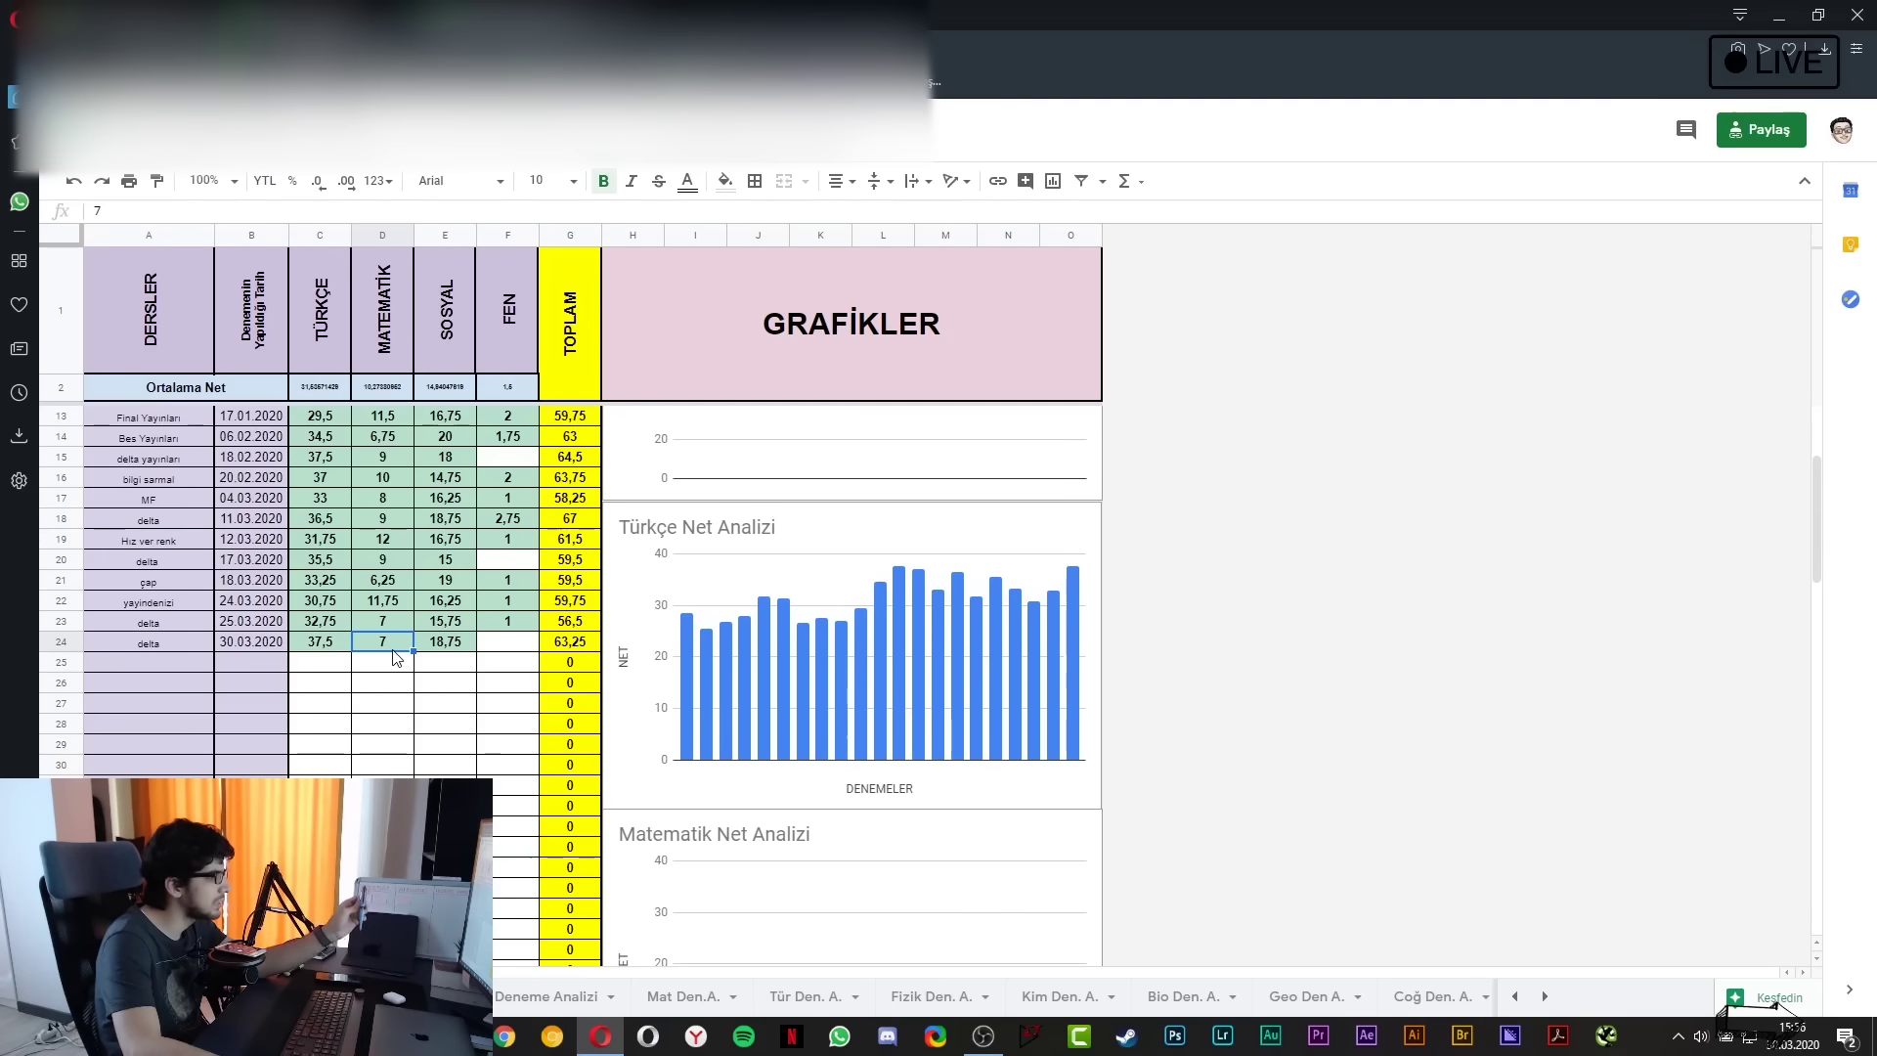
scroll(395, 673, down, 1)
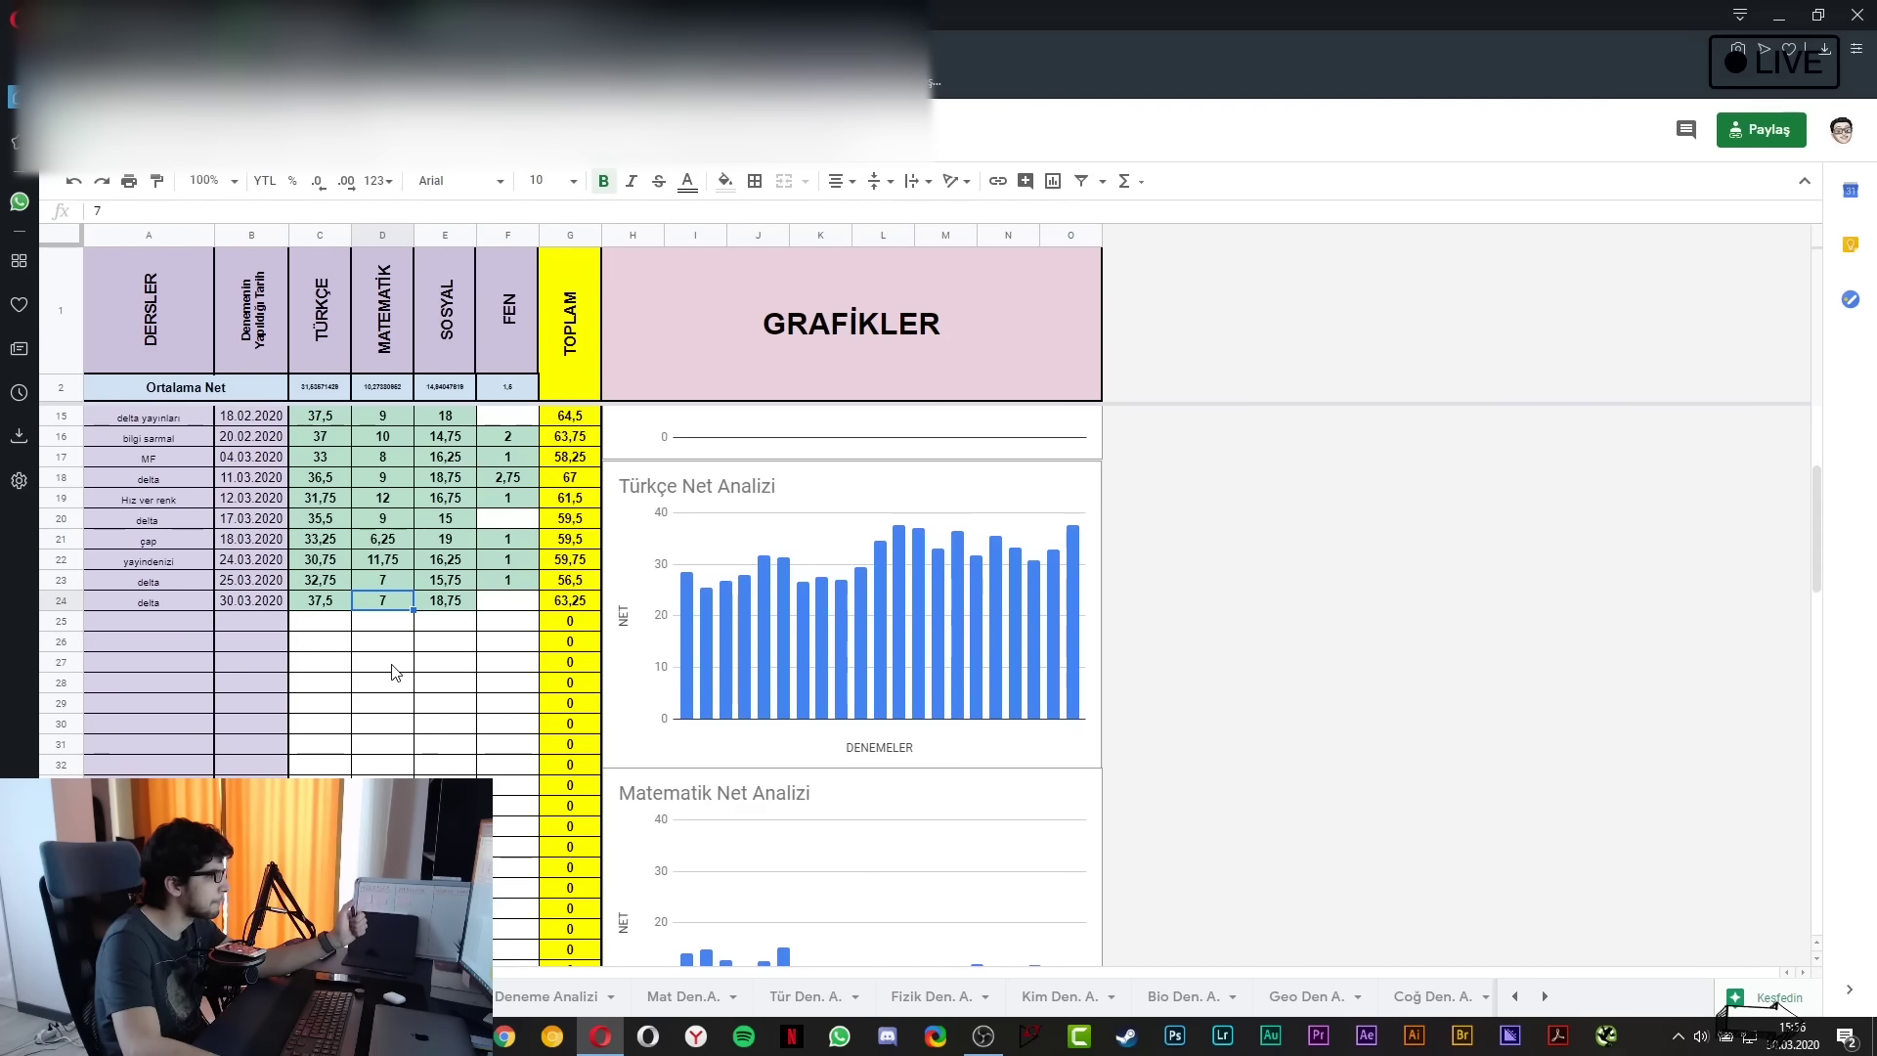
Compare the mathematics nets of the three 345 TYT trials with those of the other trials listed
scroll(172, 607, up, 6)
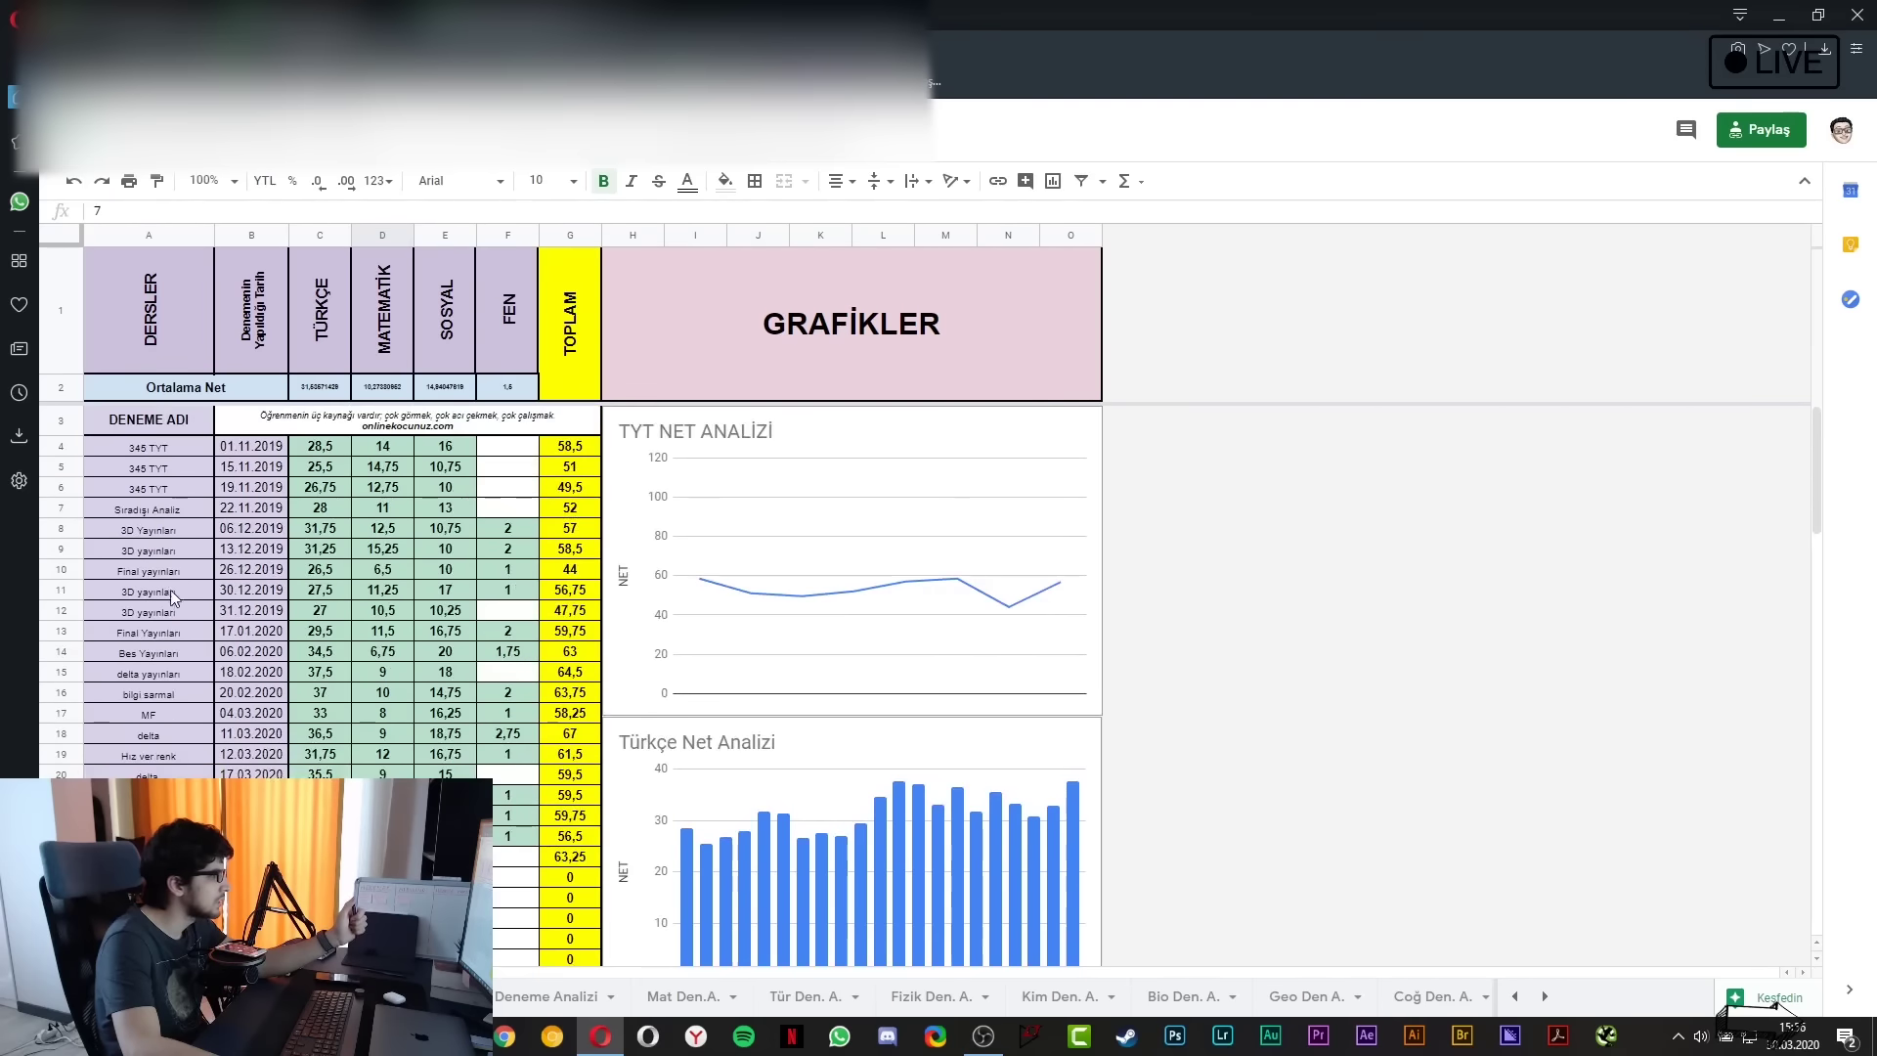
scroll(168, 526, down, 1)
scroll(168, 539, up, 1)
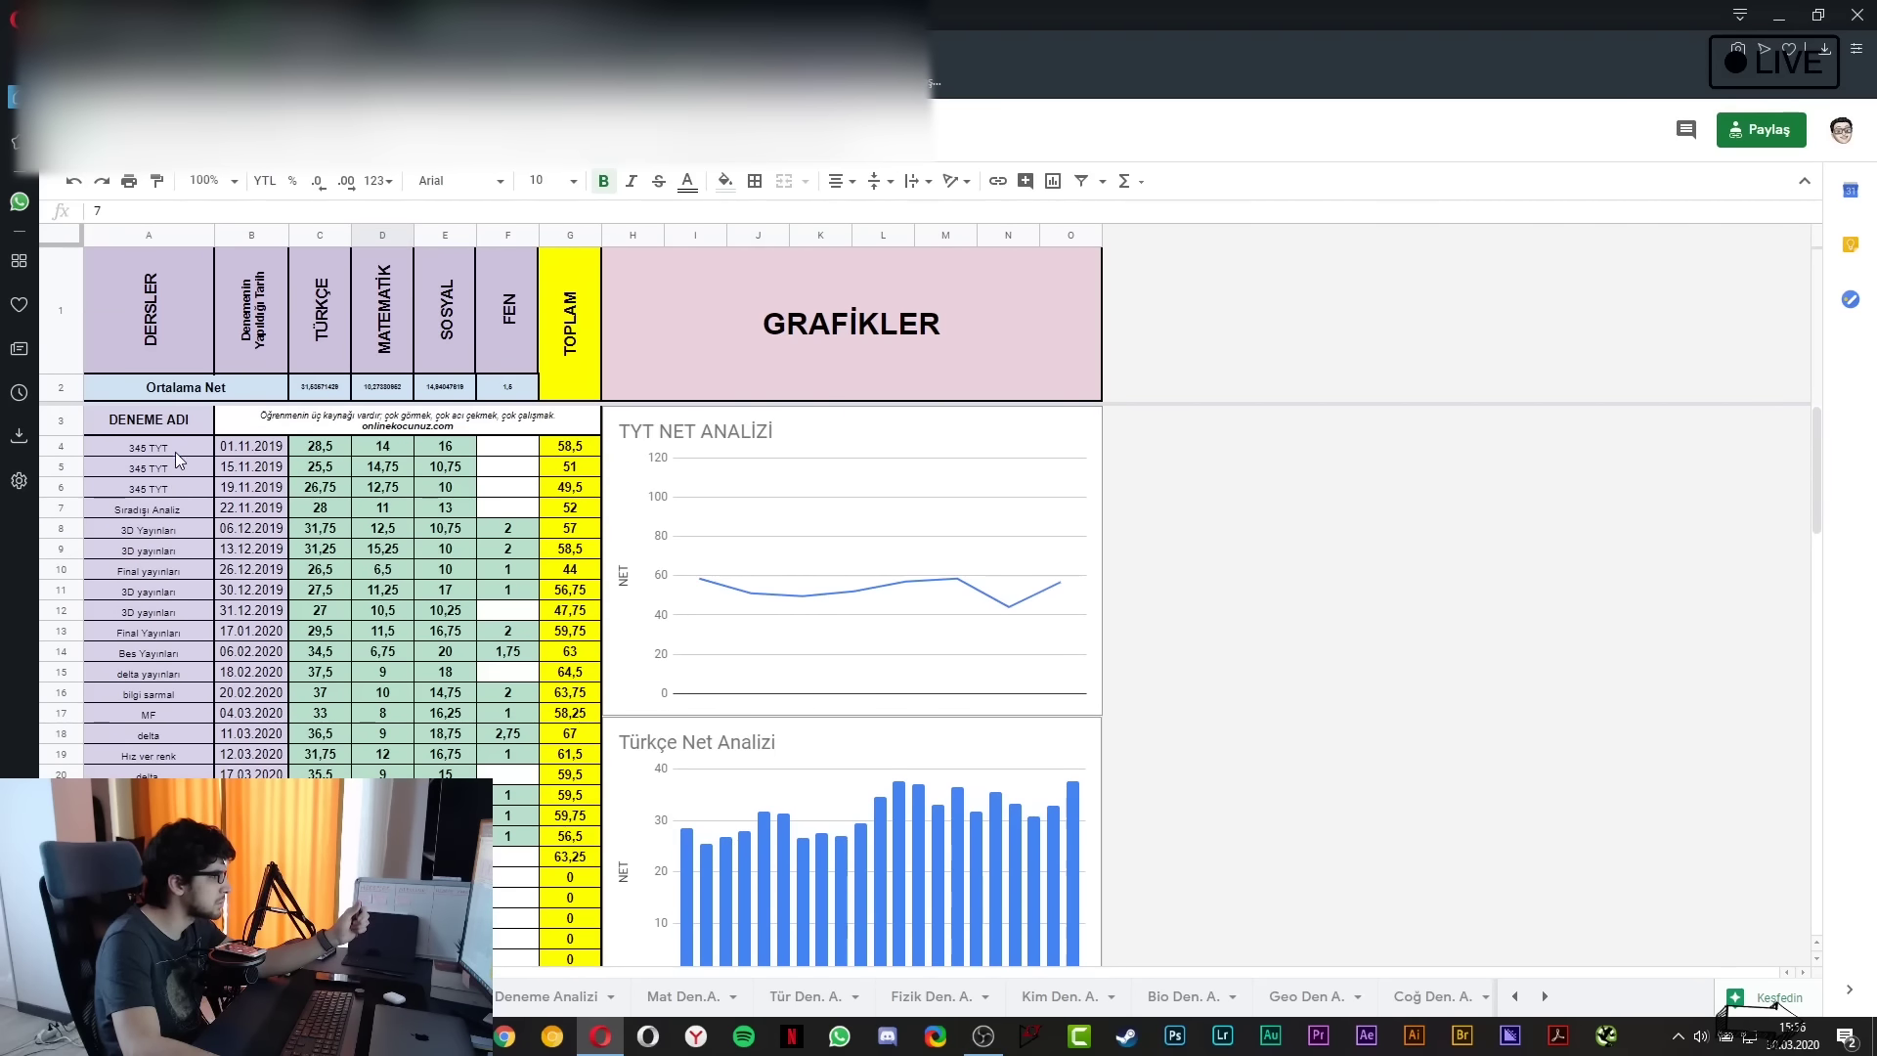
drag(174, 452, 176, 488)
scroll(159, 774, down, 1)
scroll(189, 669, up, 1)
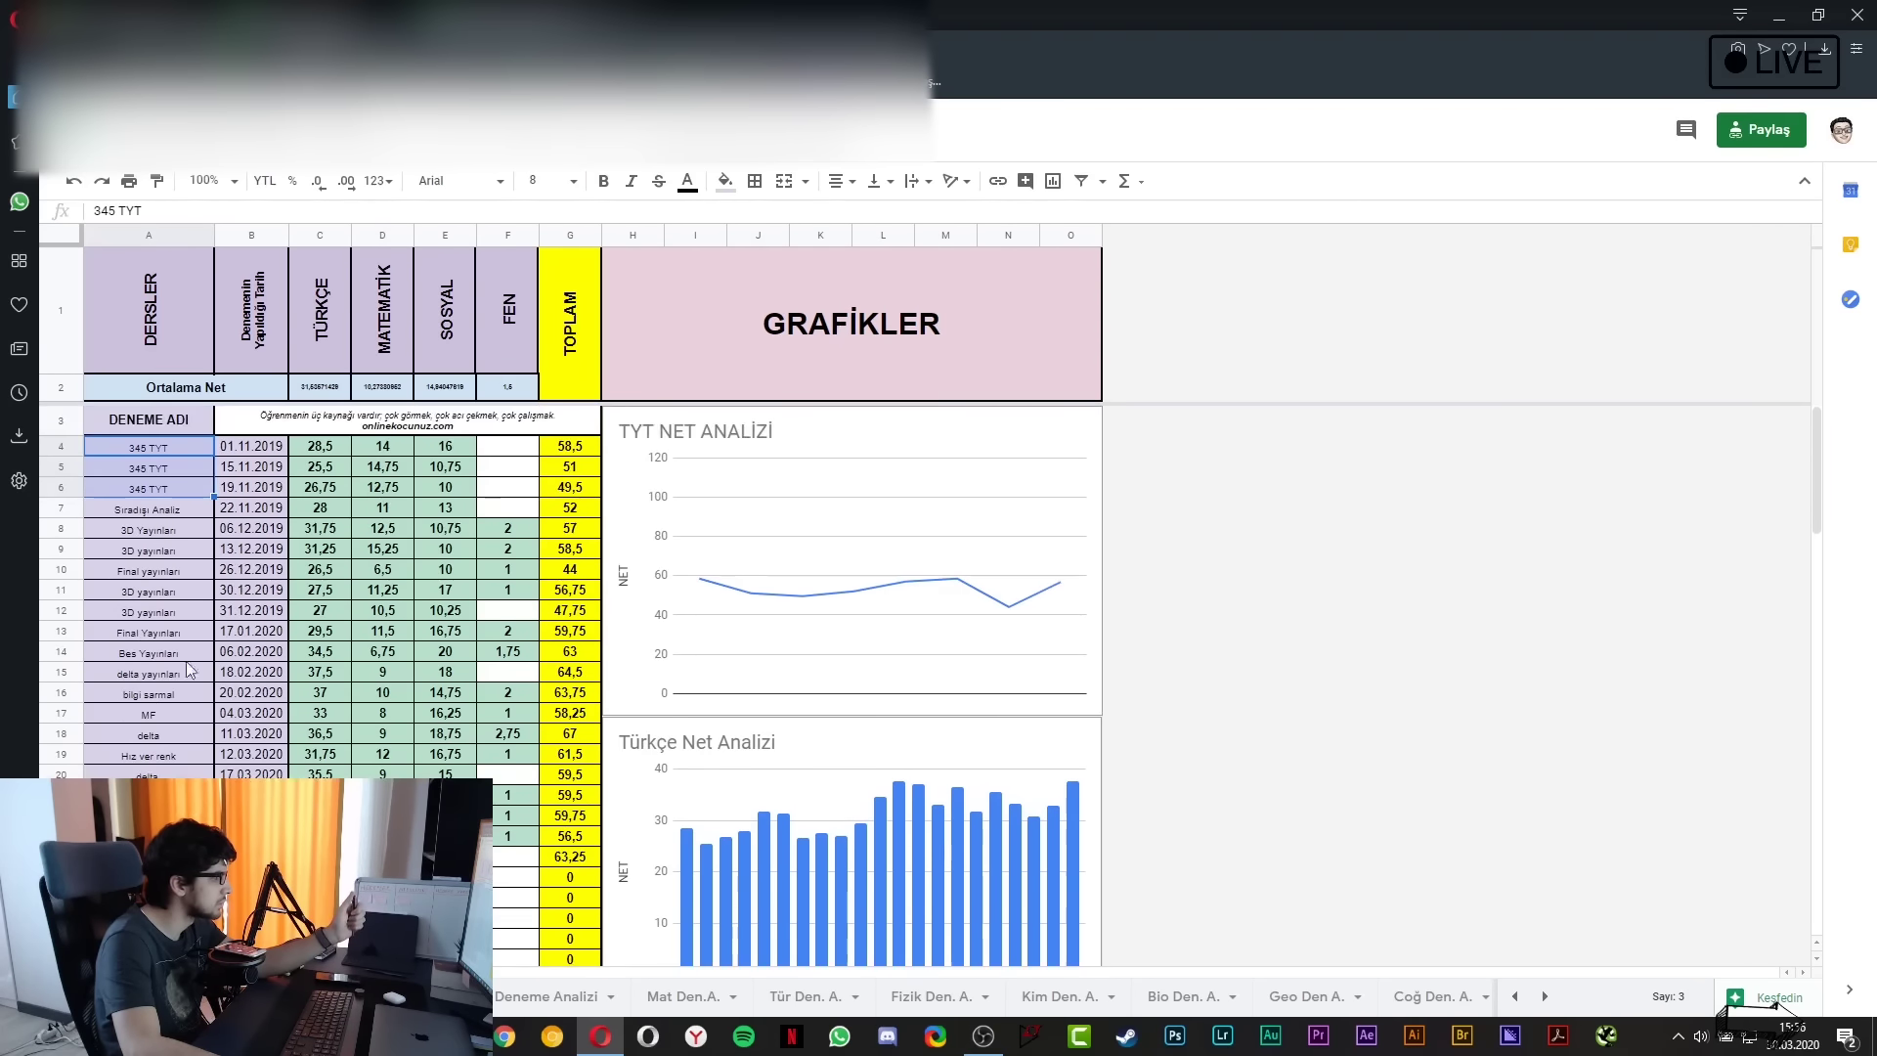
drag(383, 448, 389, 483)
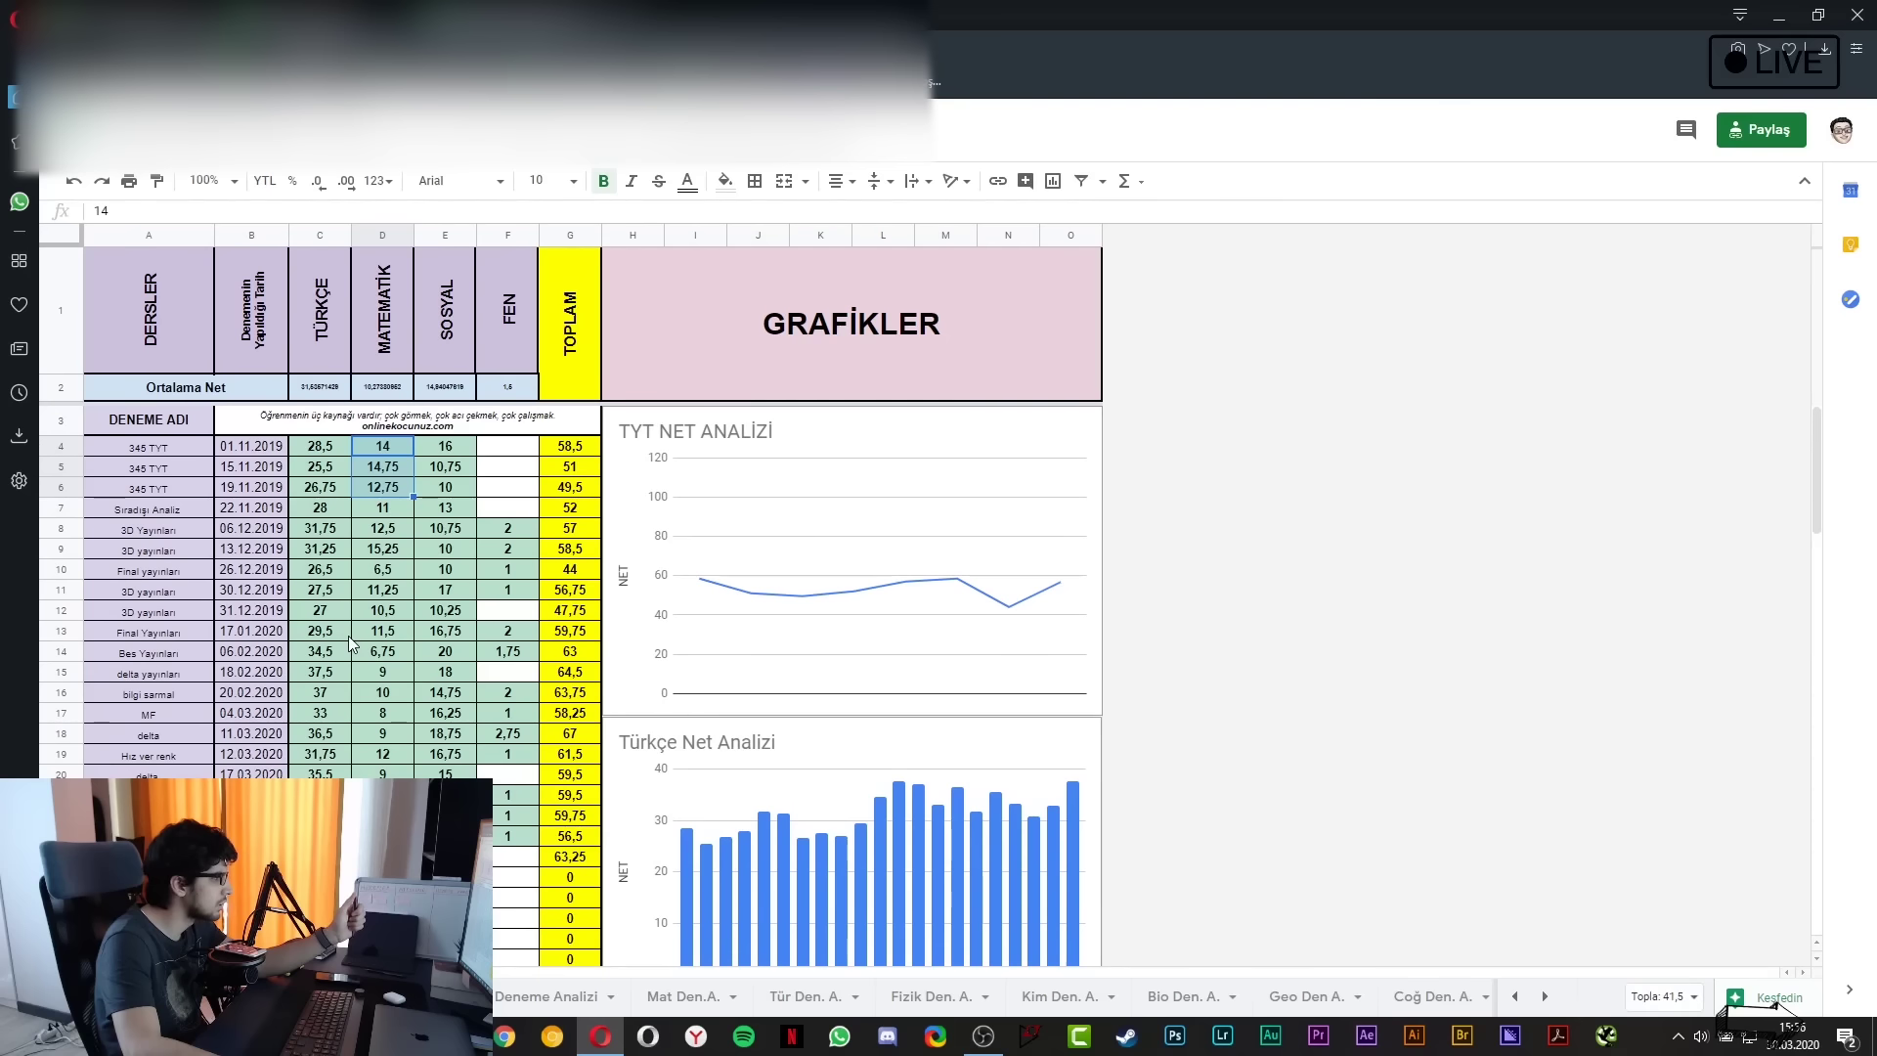
scroll(344, 671, down, 3)
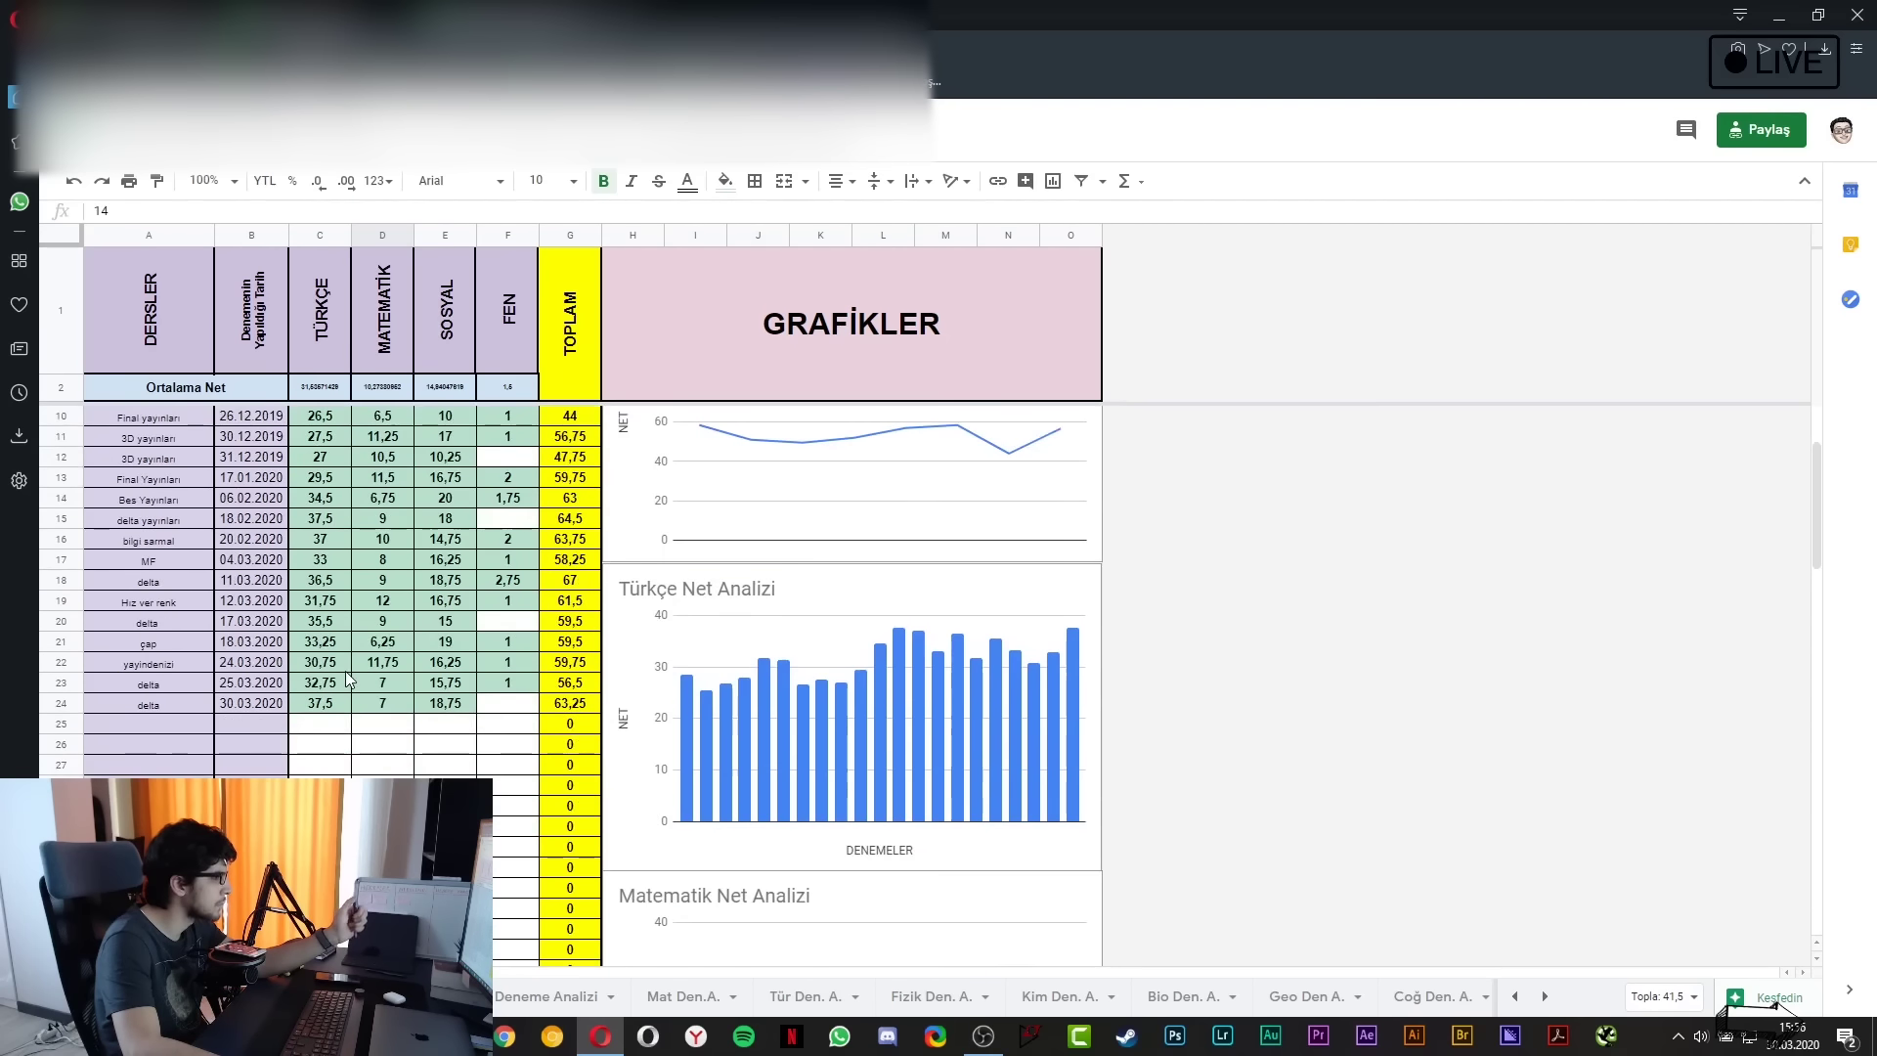
click(188, 664)
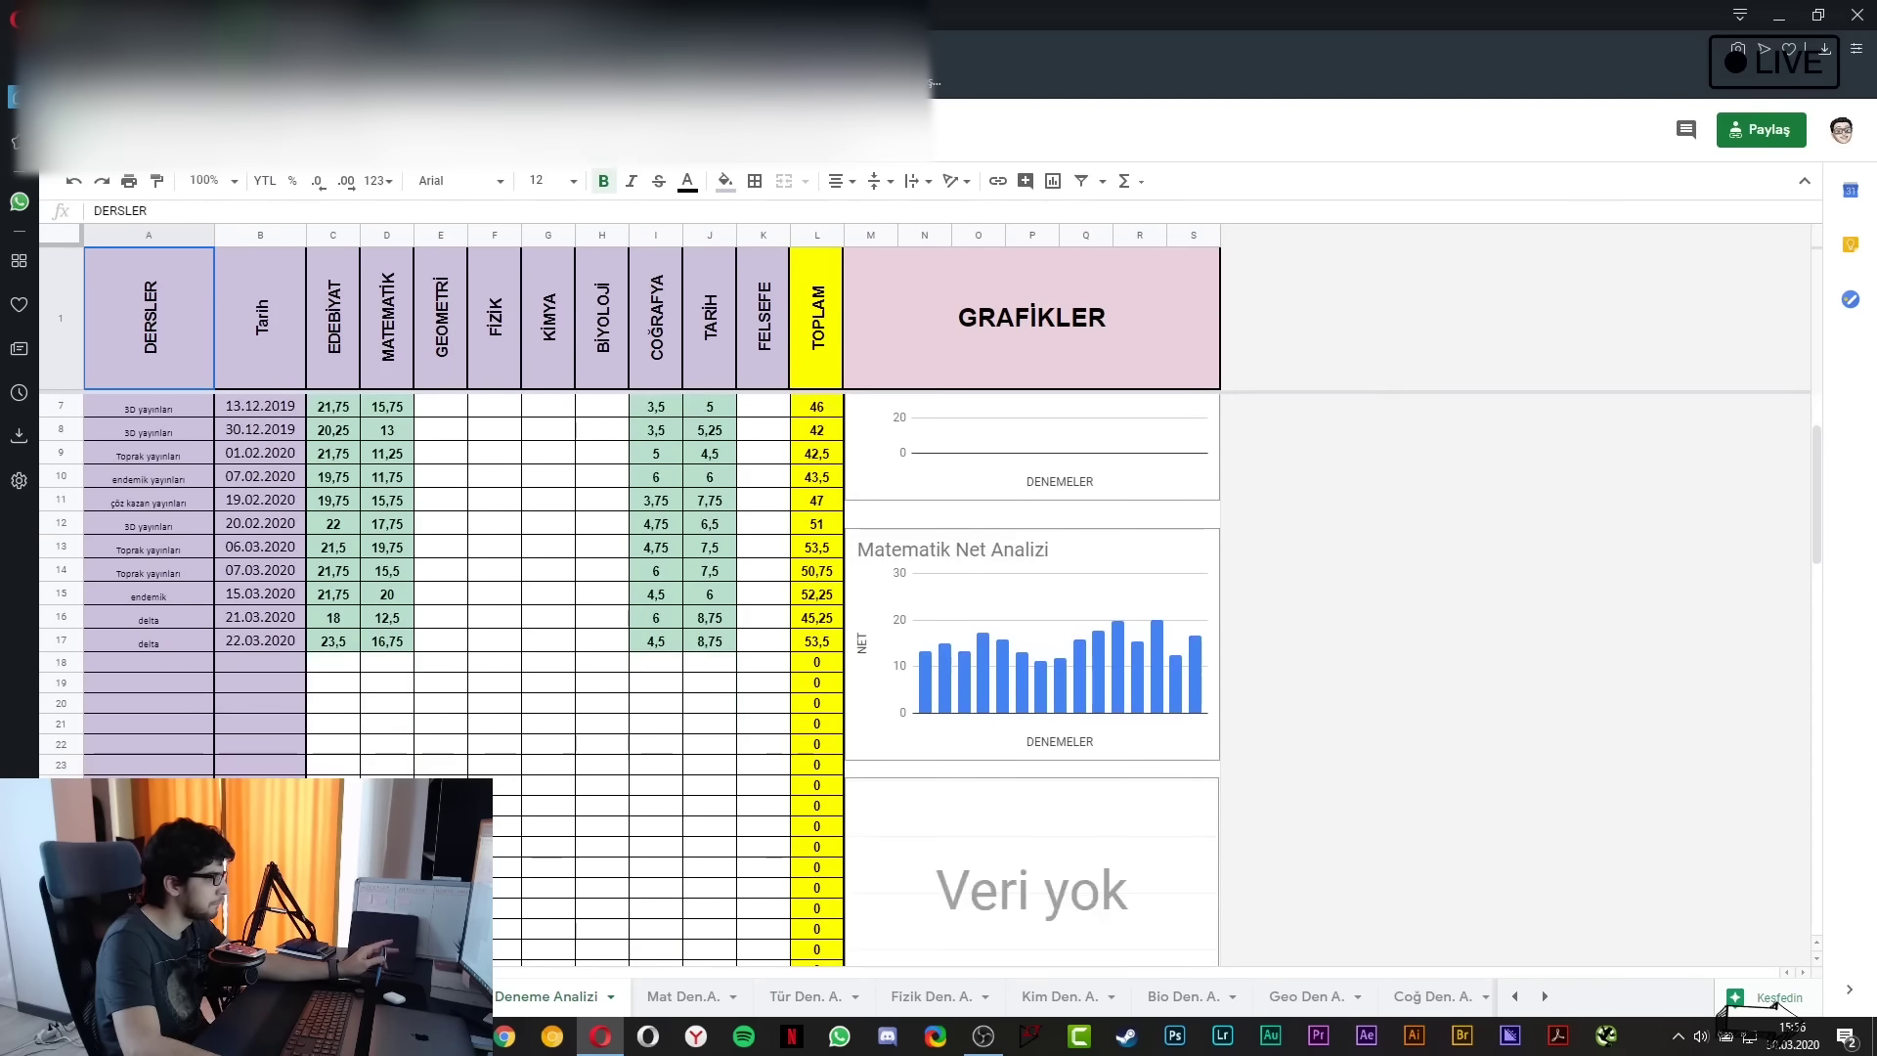
Review the subject nets and total of the 22.03.2020 delta trial on the AYT trial-exam analysis sheet
drag(817, 643, 332, 643)
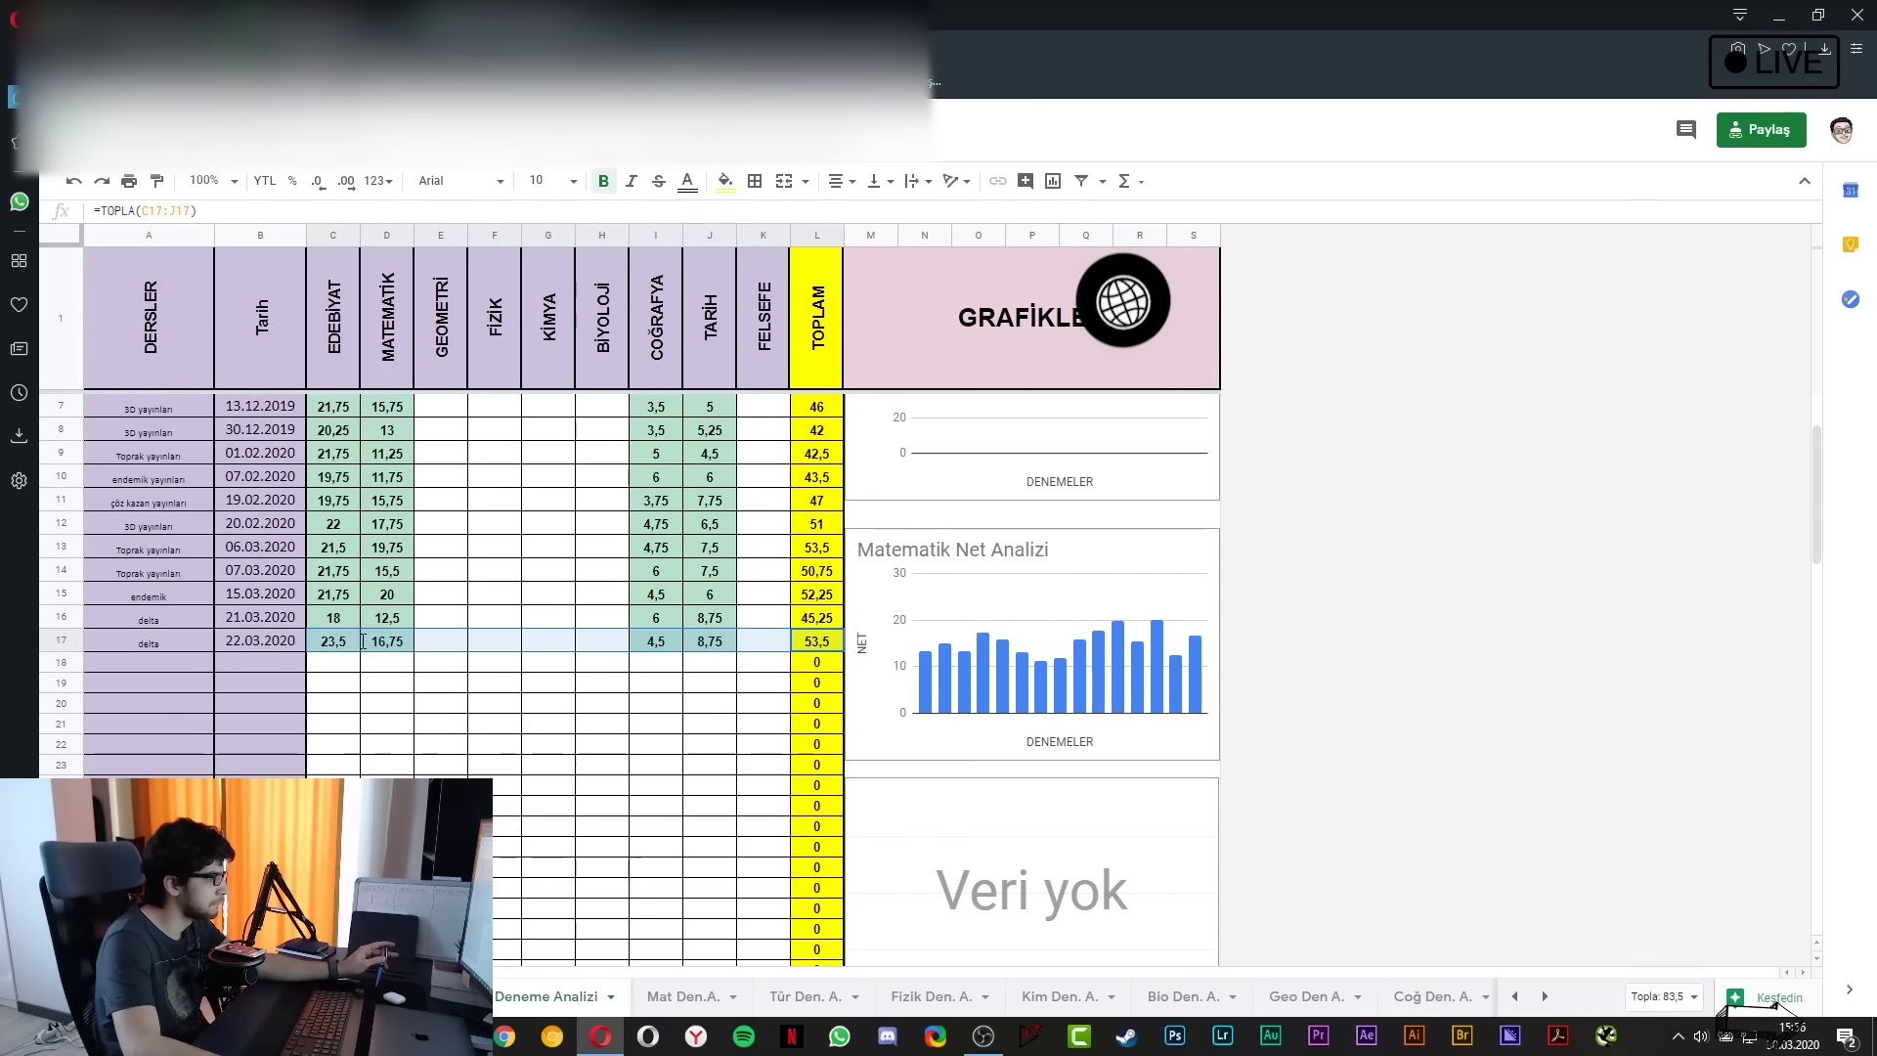
click(368, 710)
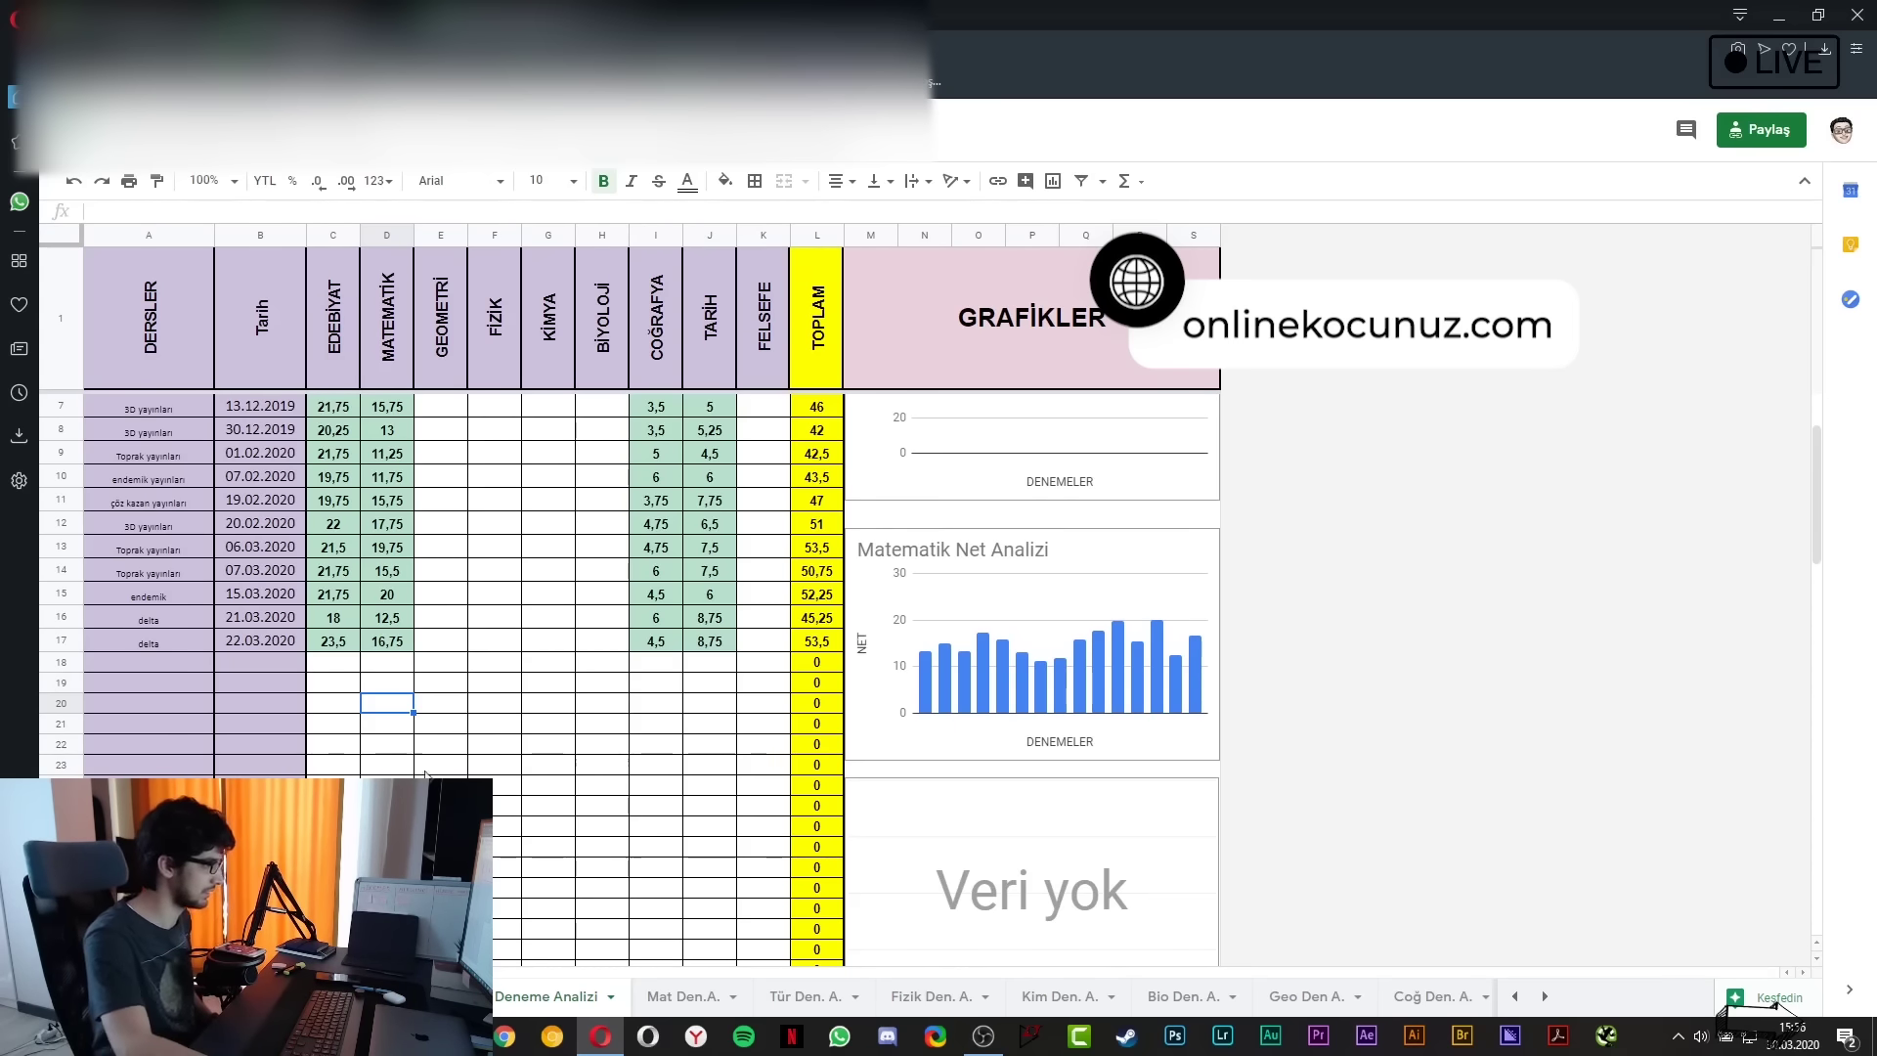
click(655, 806)
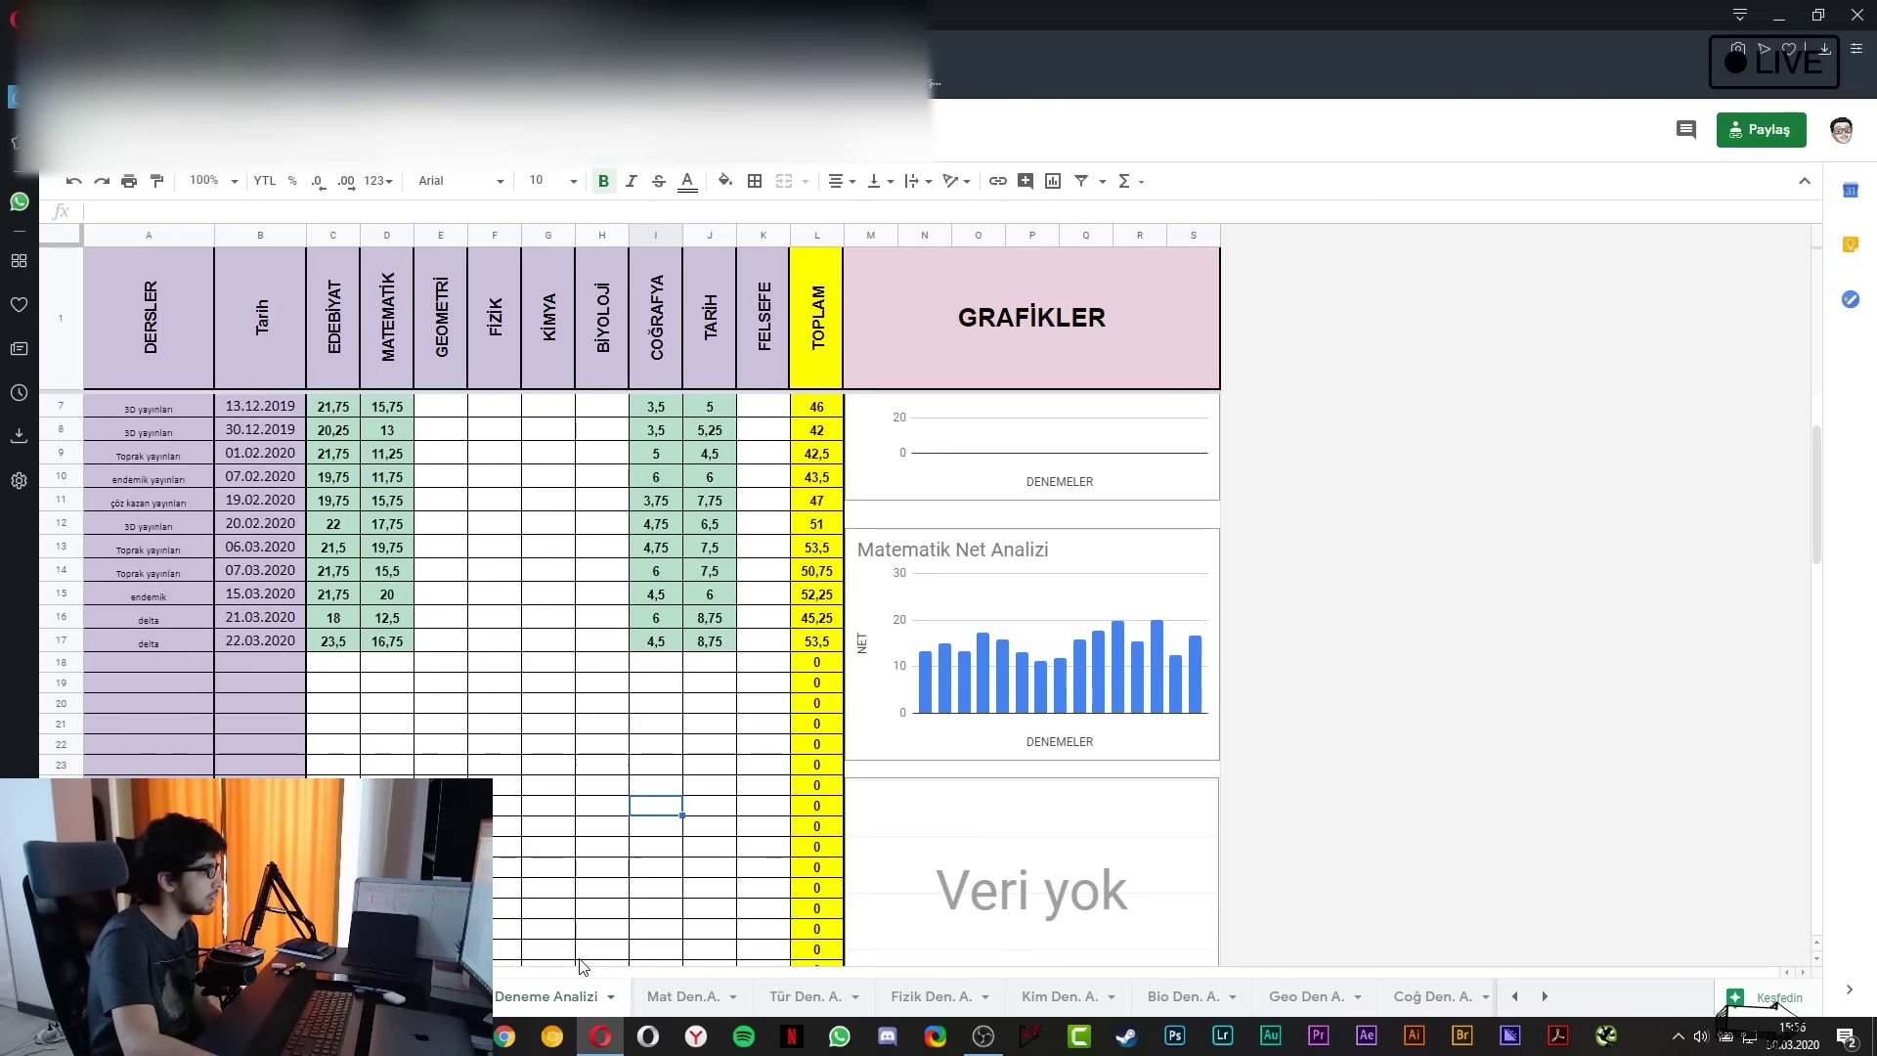
click(411, 658)
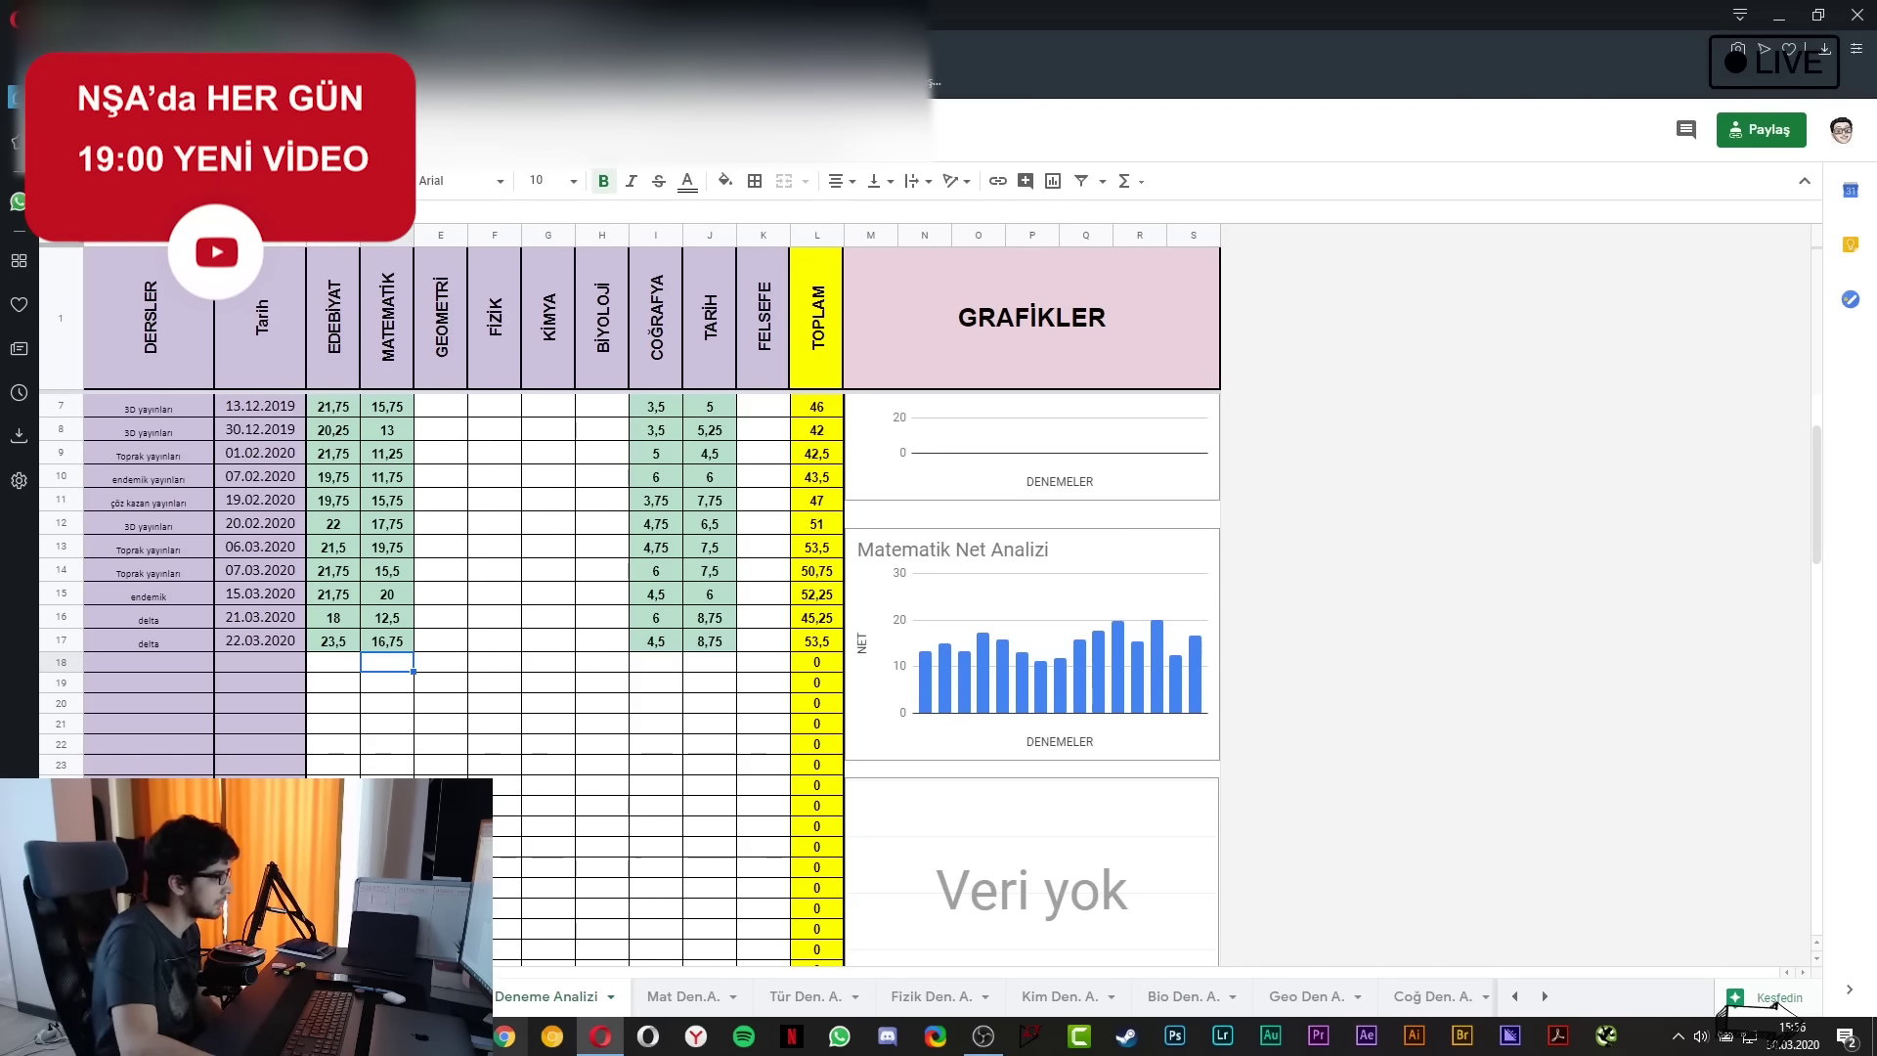
mouse_move(505, 1036)
click(348, 743)
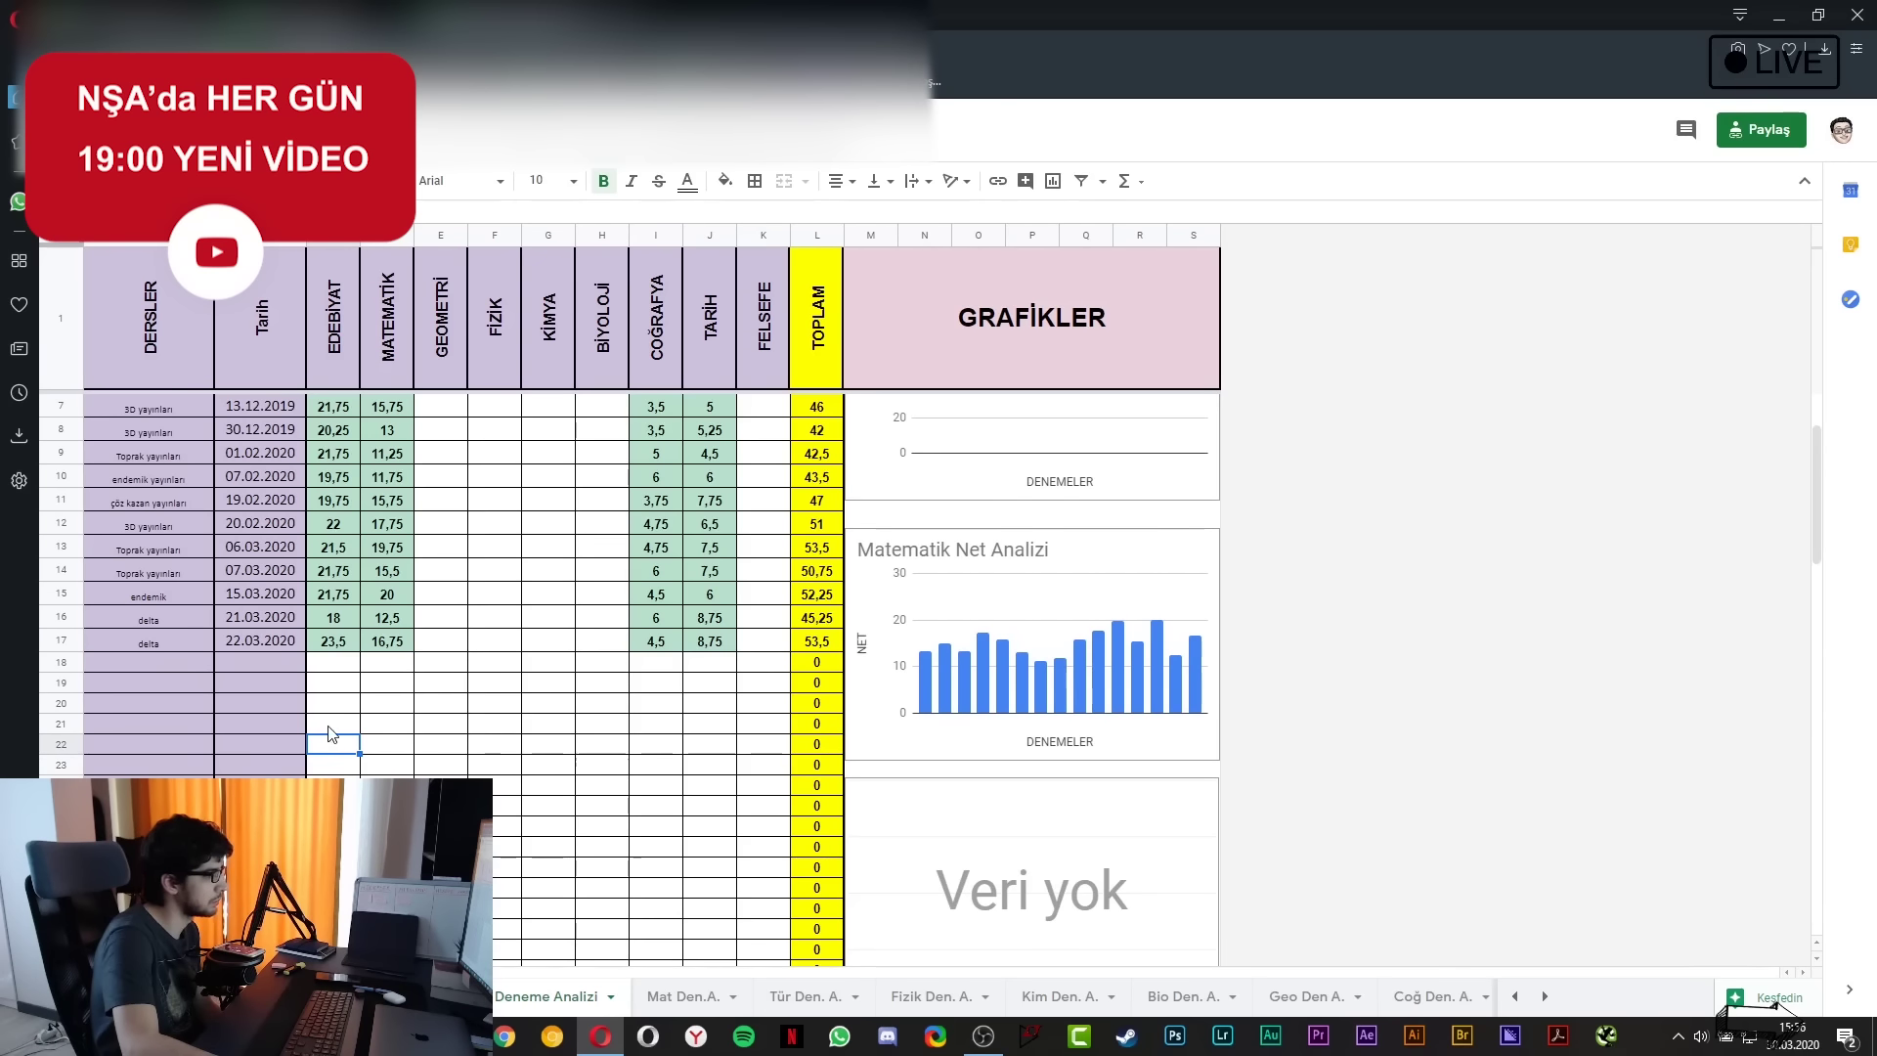
Return to the TYT trial-exam analysis sheet and check the science nets of the latest trials
key(ctrl+Tab)
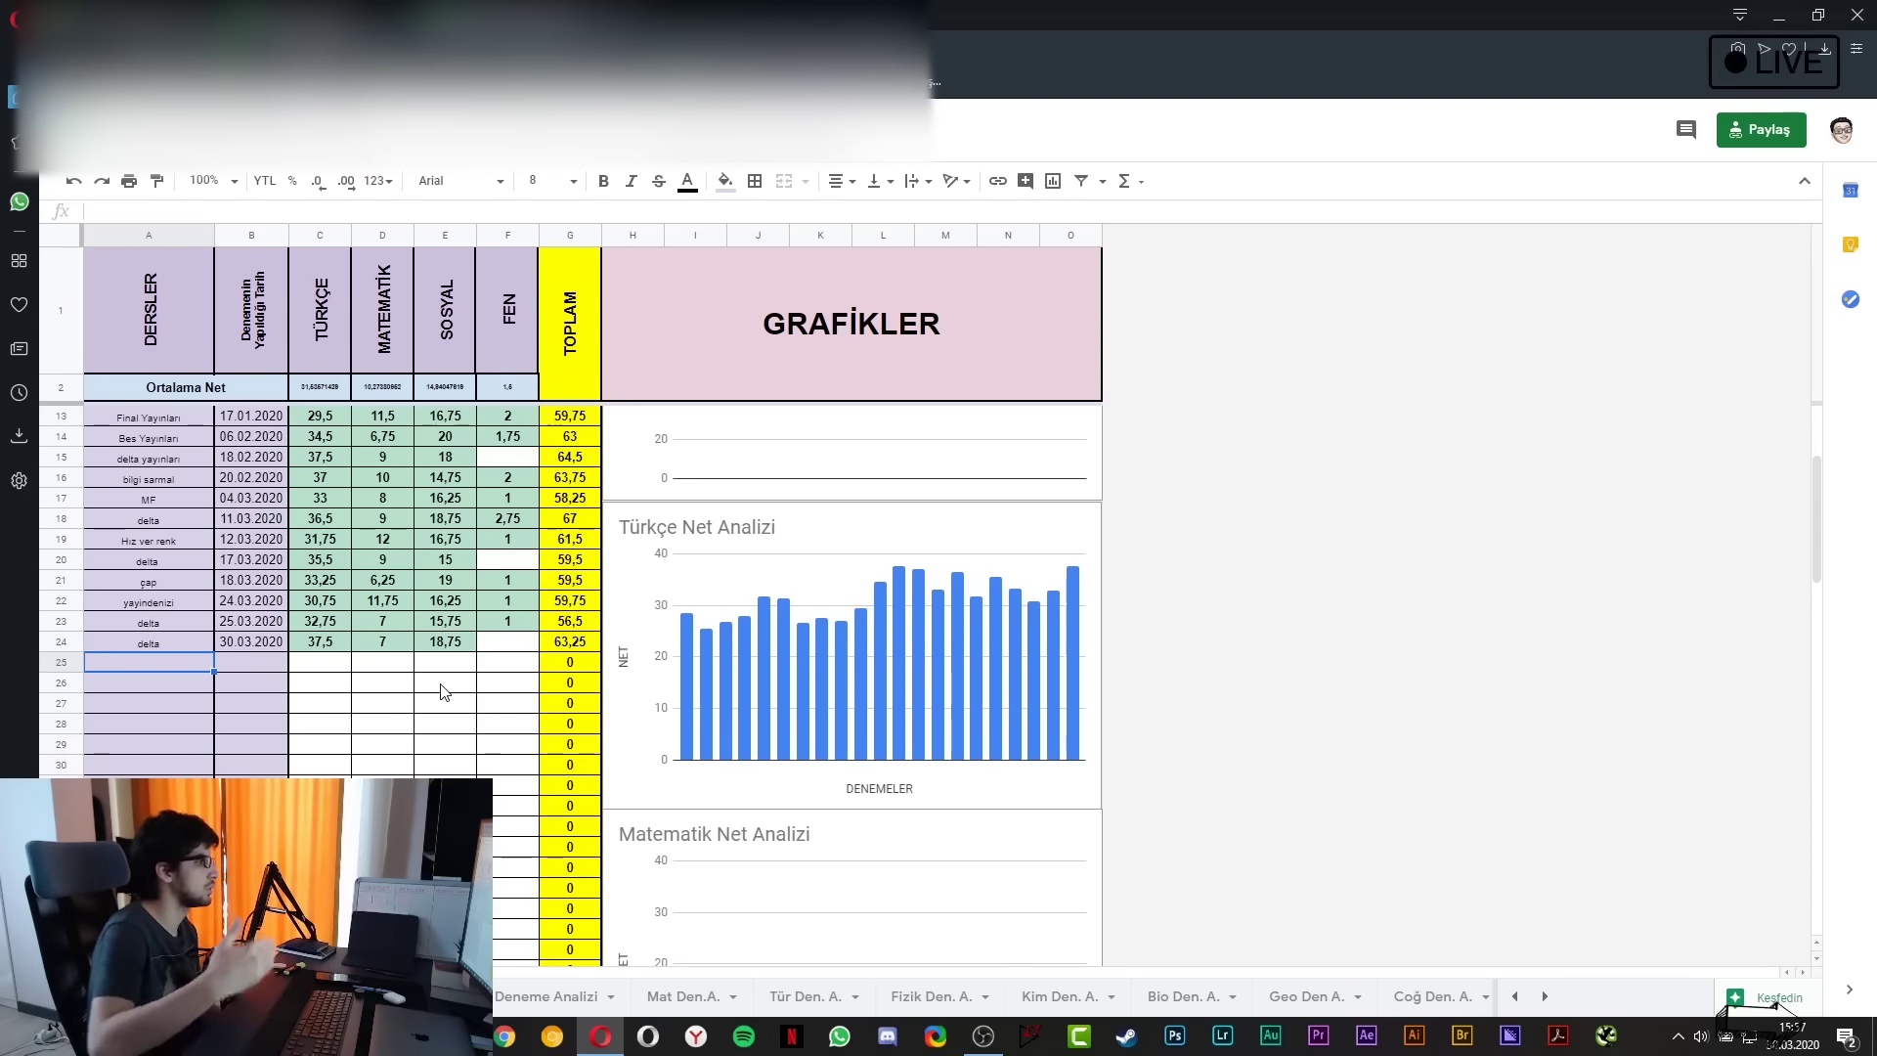
drag(505, 580, 508, 622)
click(508, 626)
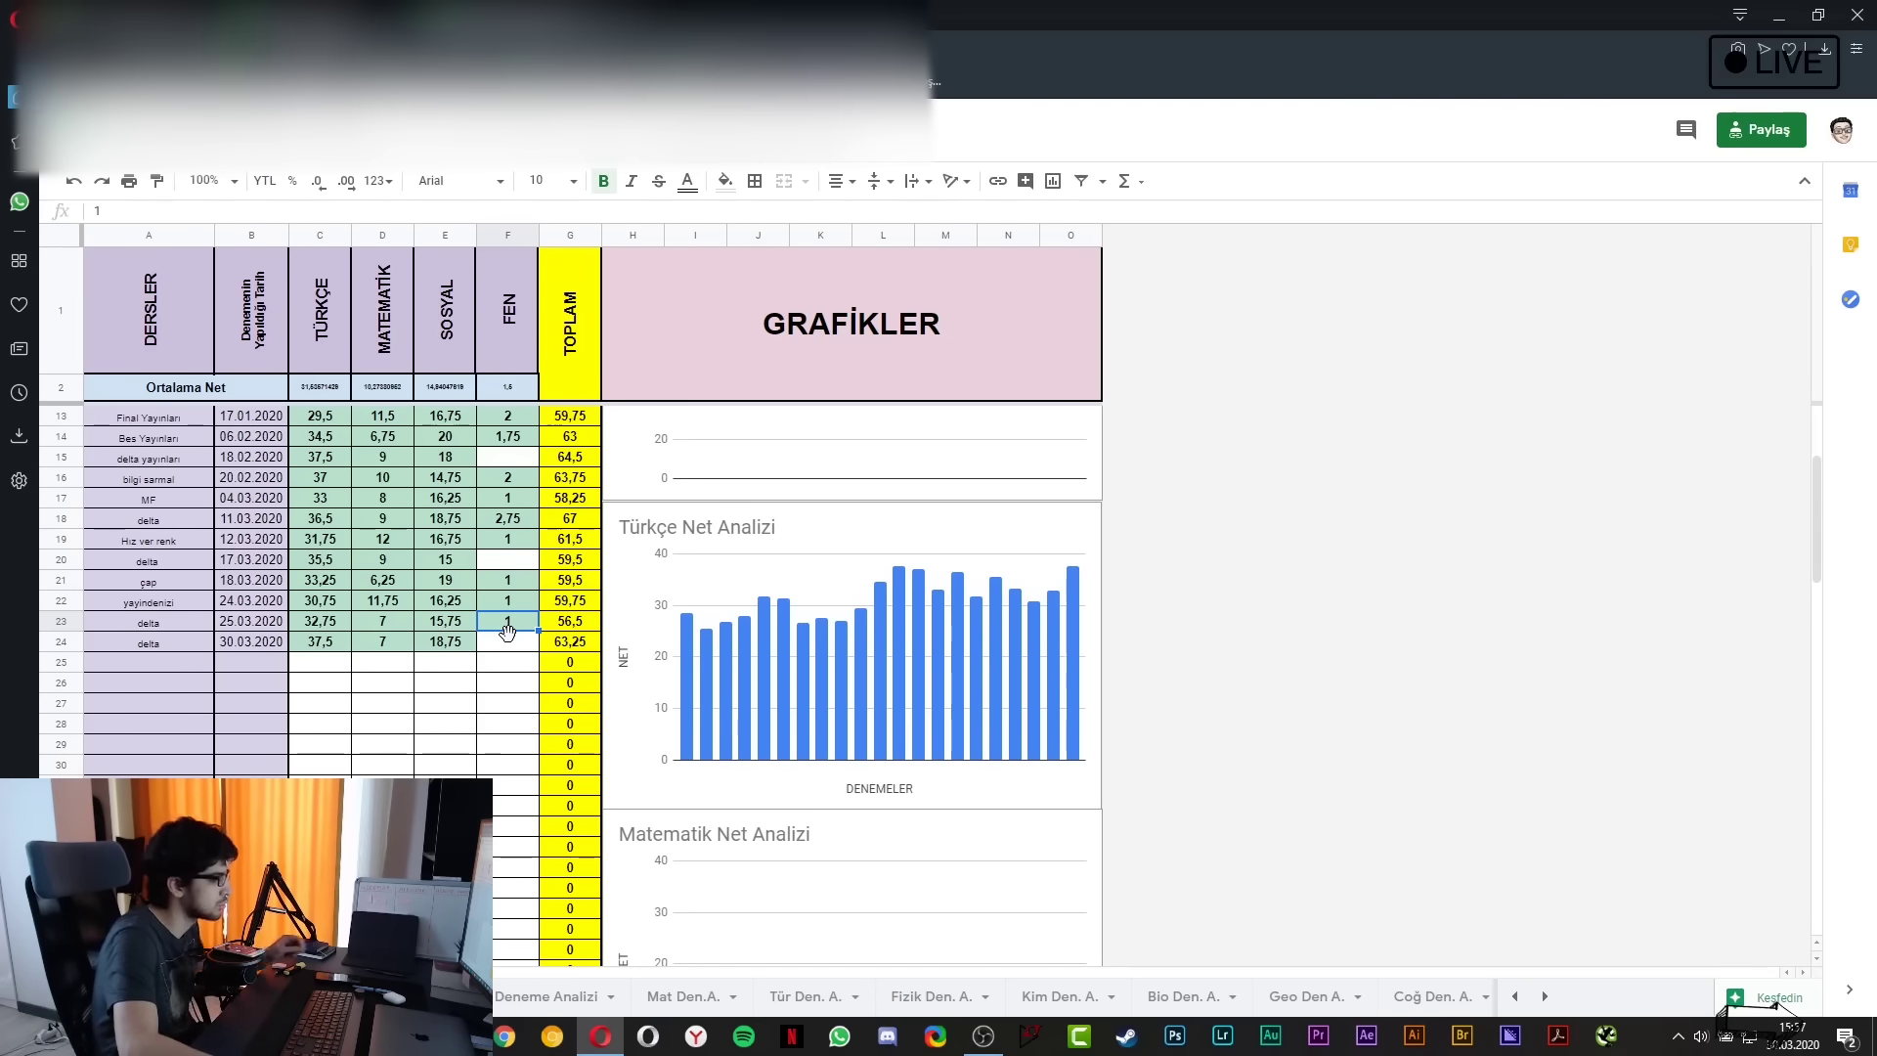
click(507, 643)
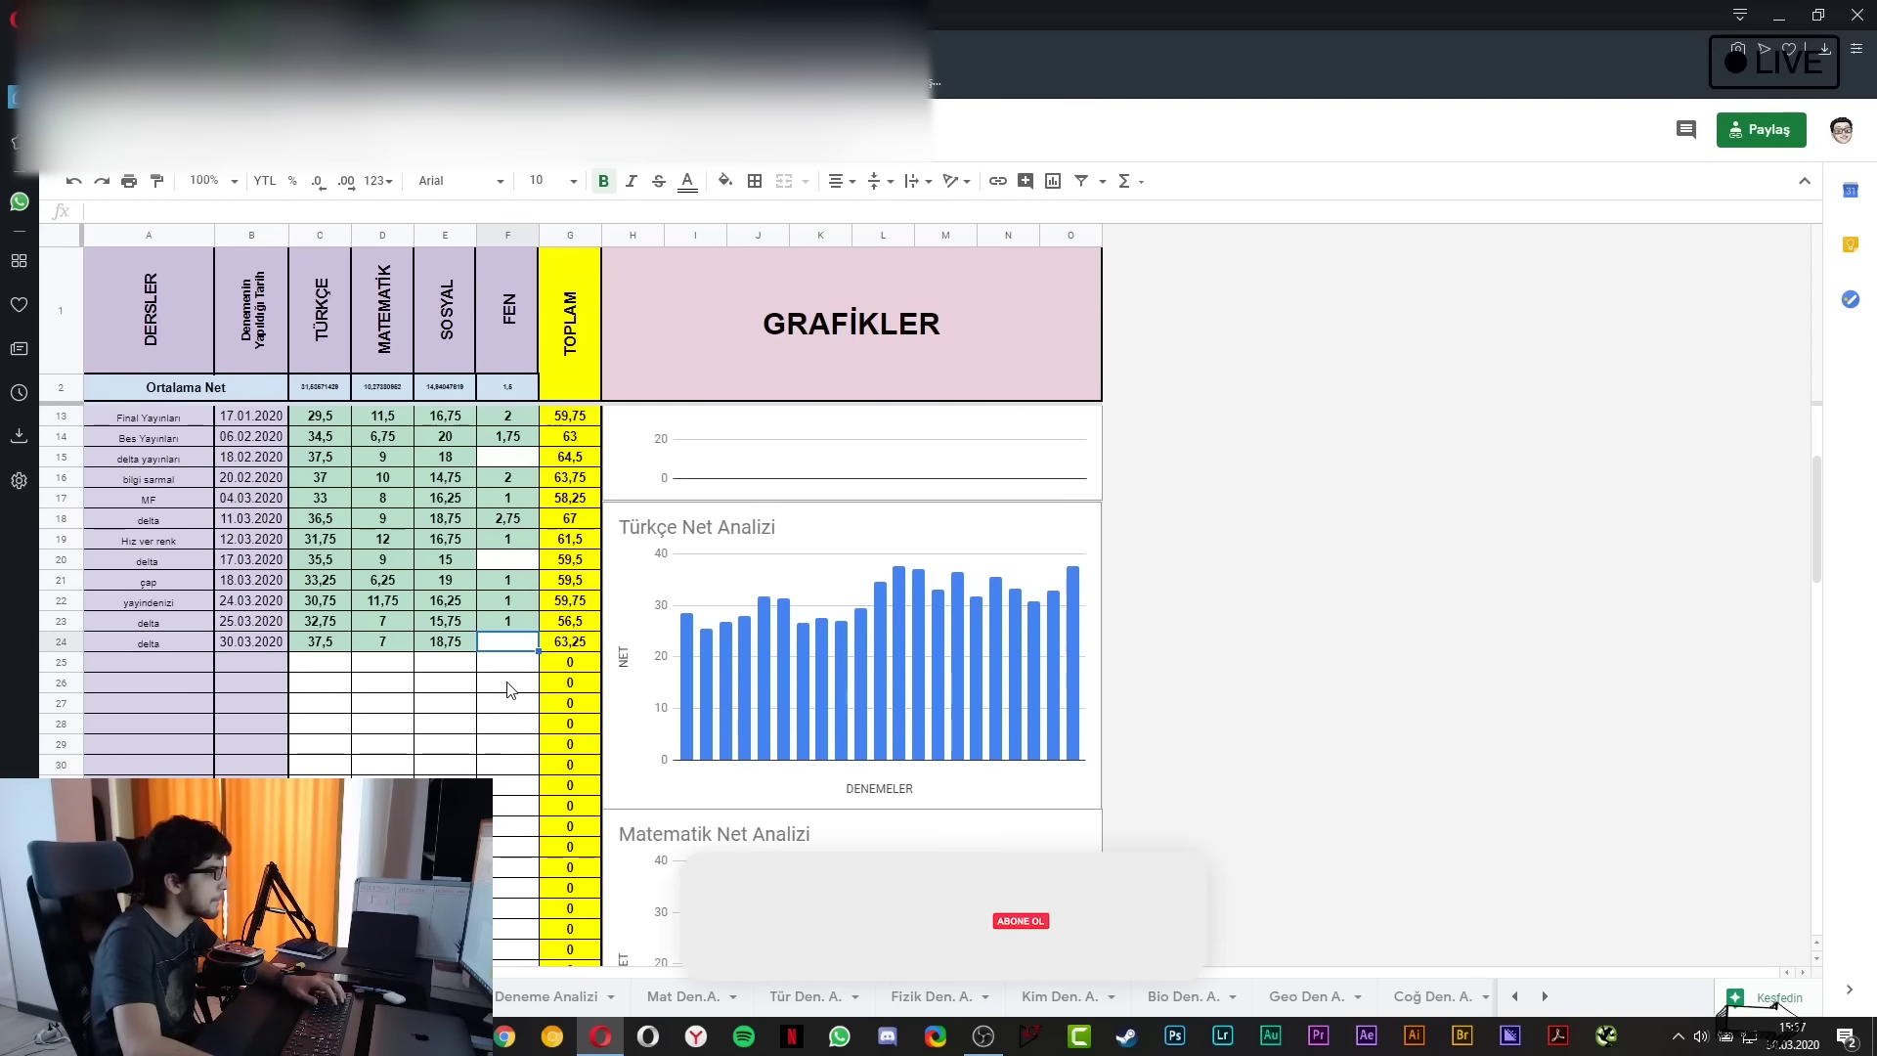
click(399, 725)
click(185, 702)
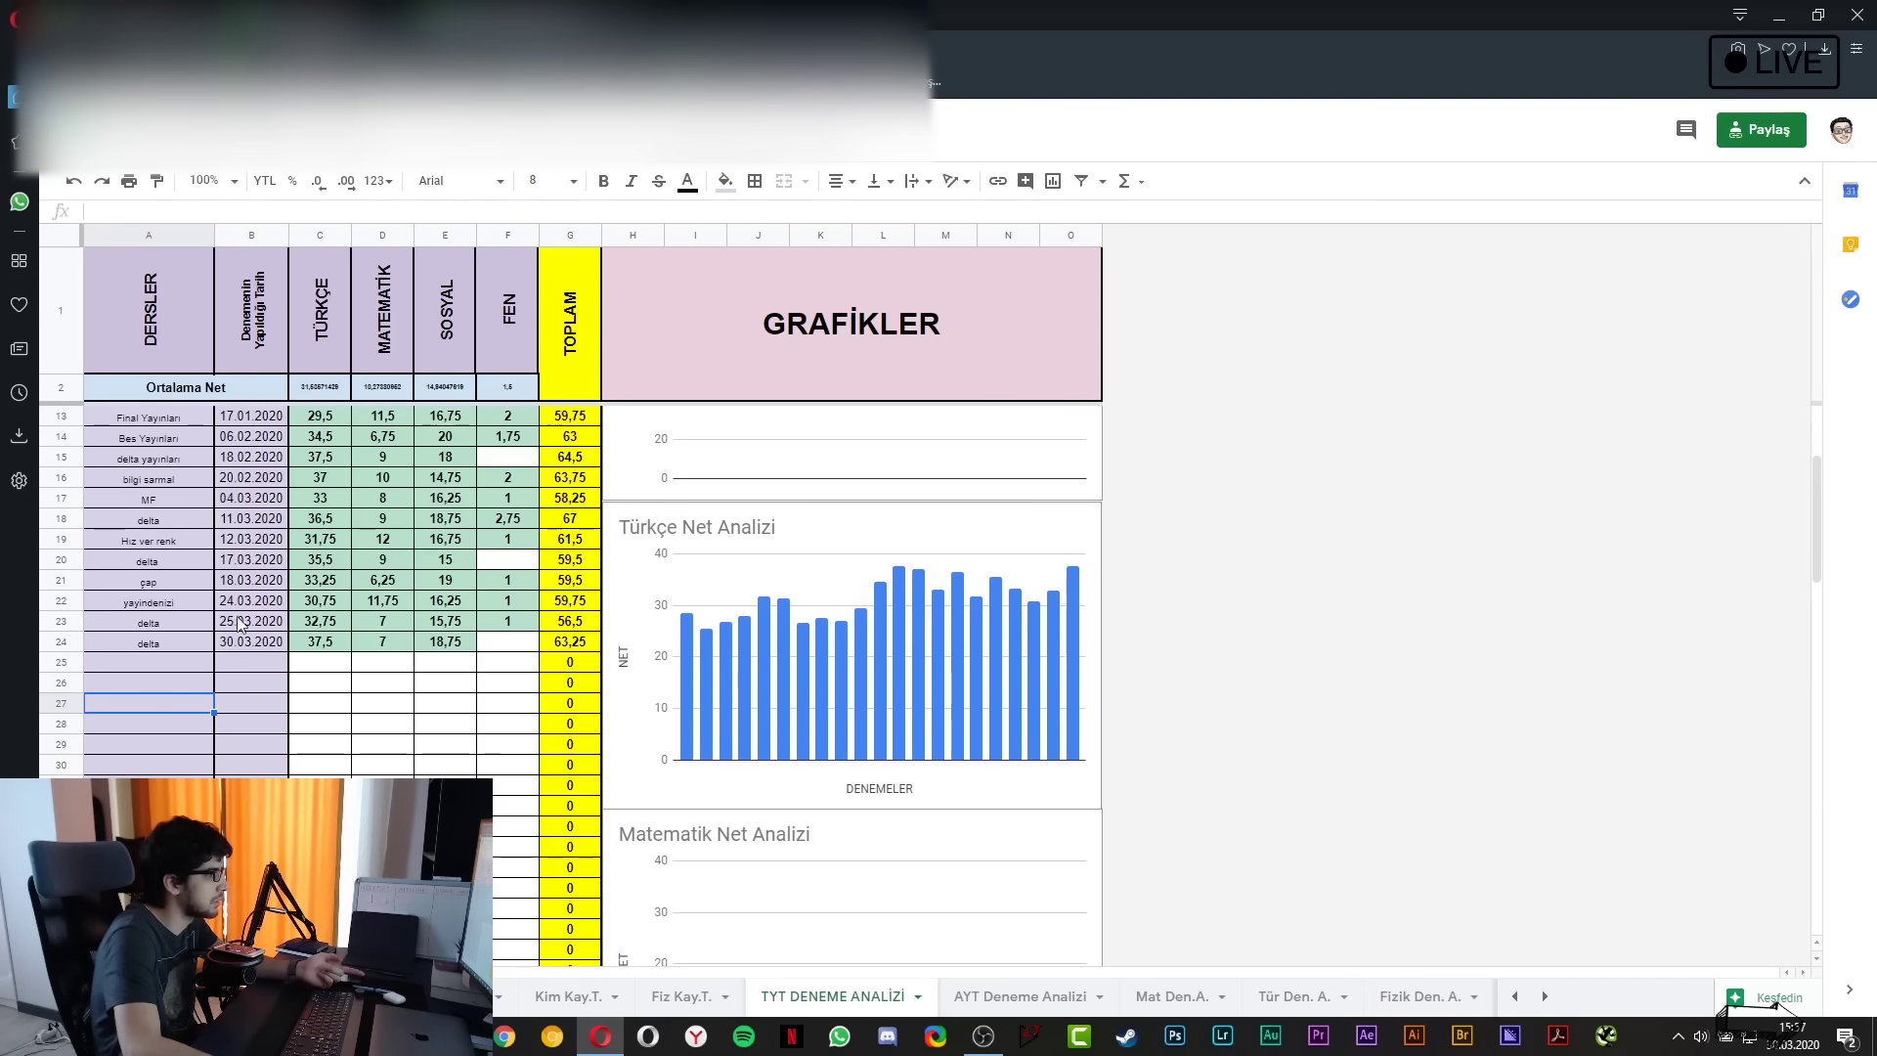
Review the total nets of the TYT trials and the first empty trial row
click(572, 476)
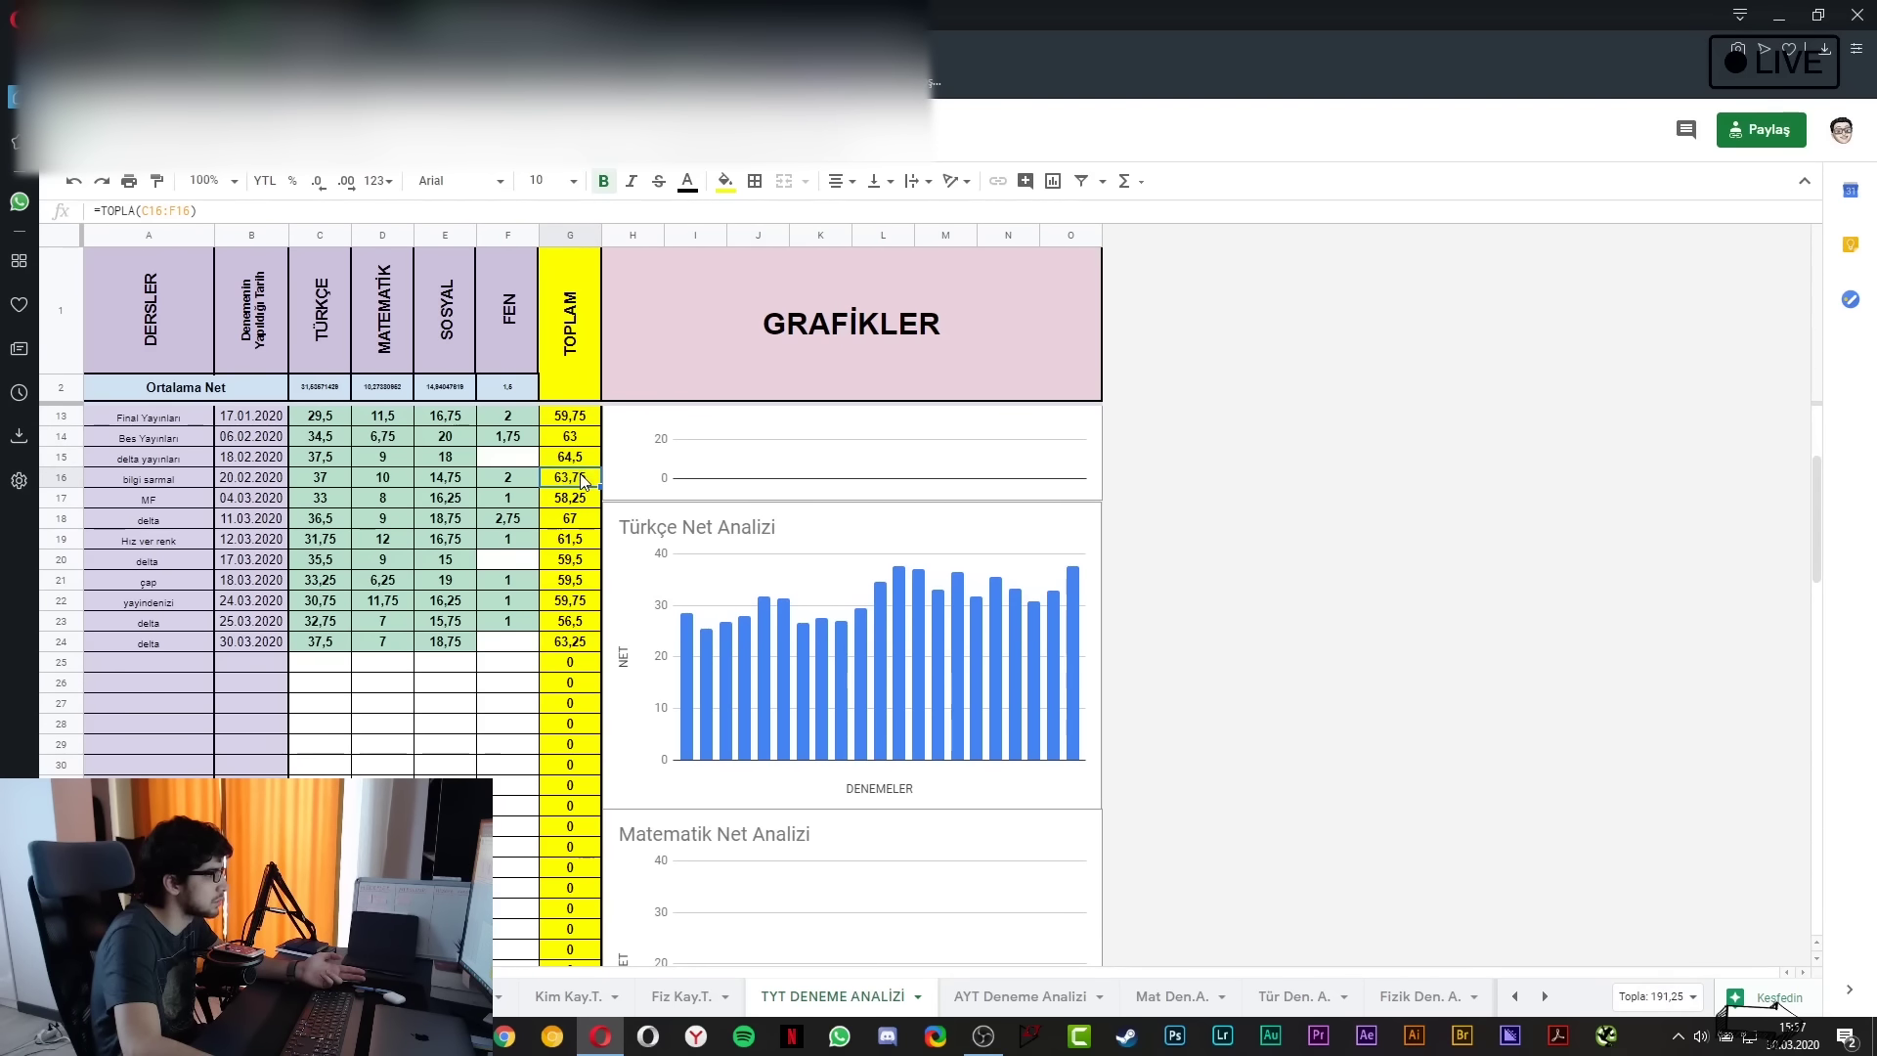
scroll(524, 524, up, 3)
scroll(543, 529, down, 3)
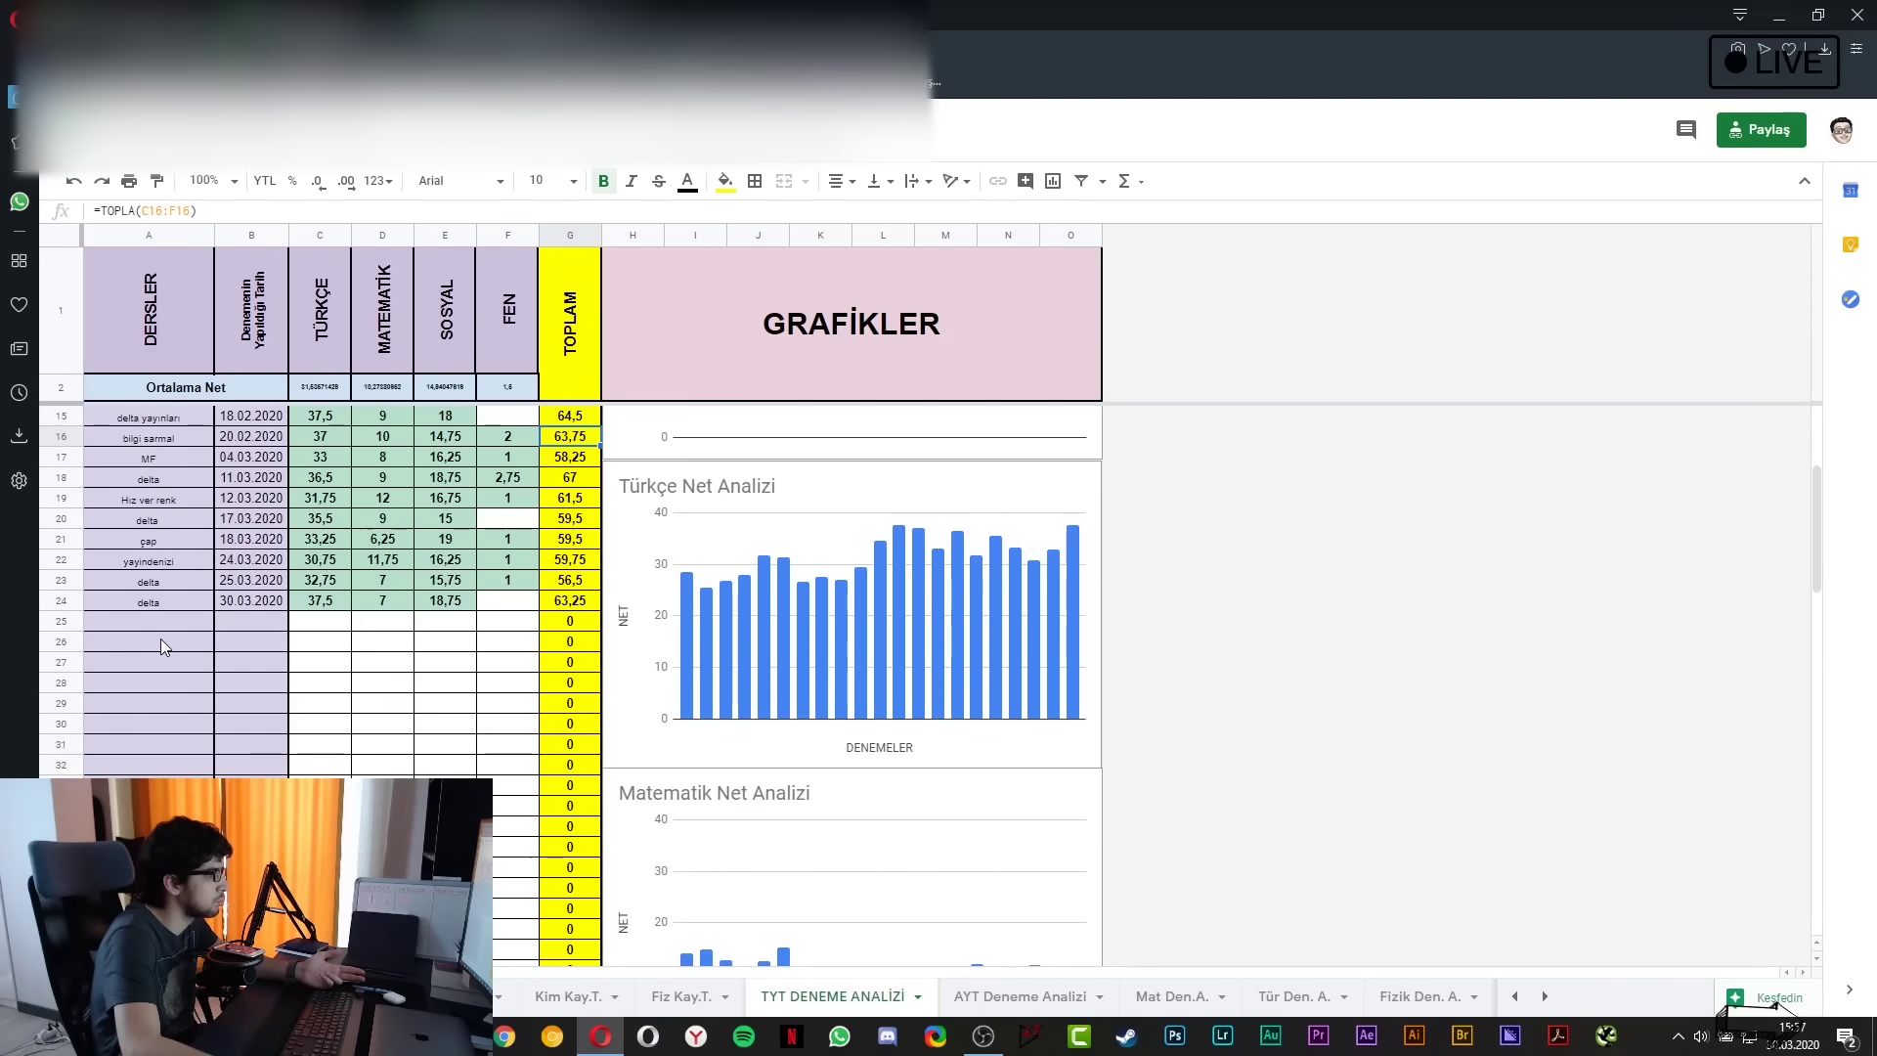
click(196, 622)
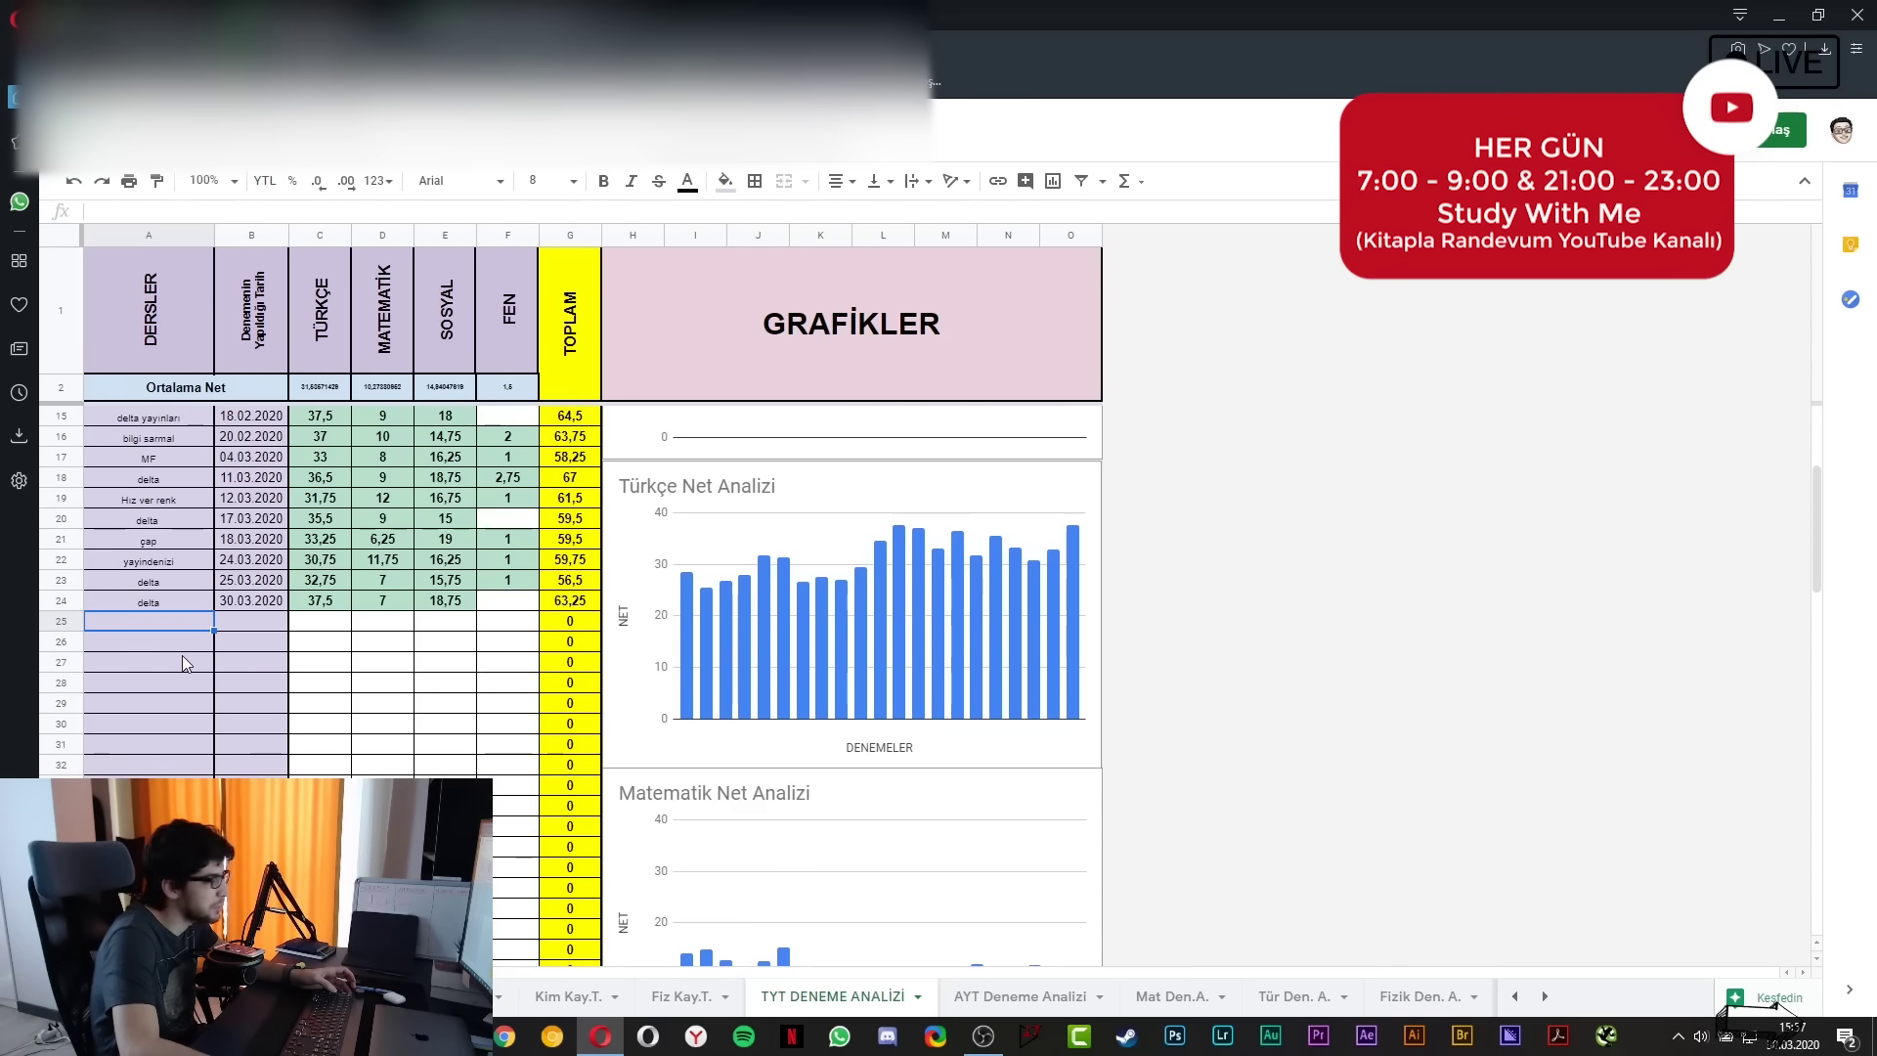
key(XF86AudioRaiseVolume)
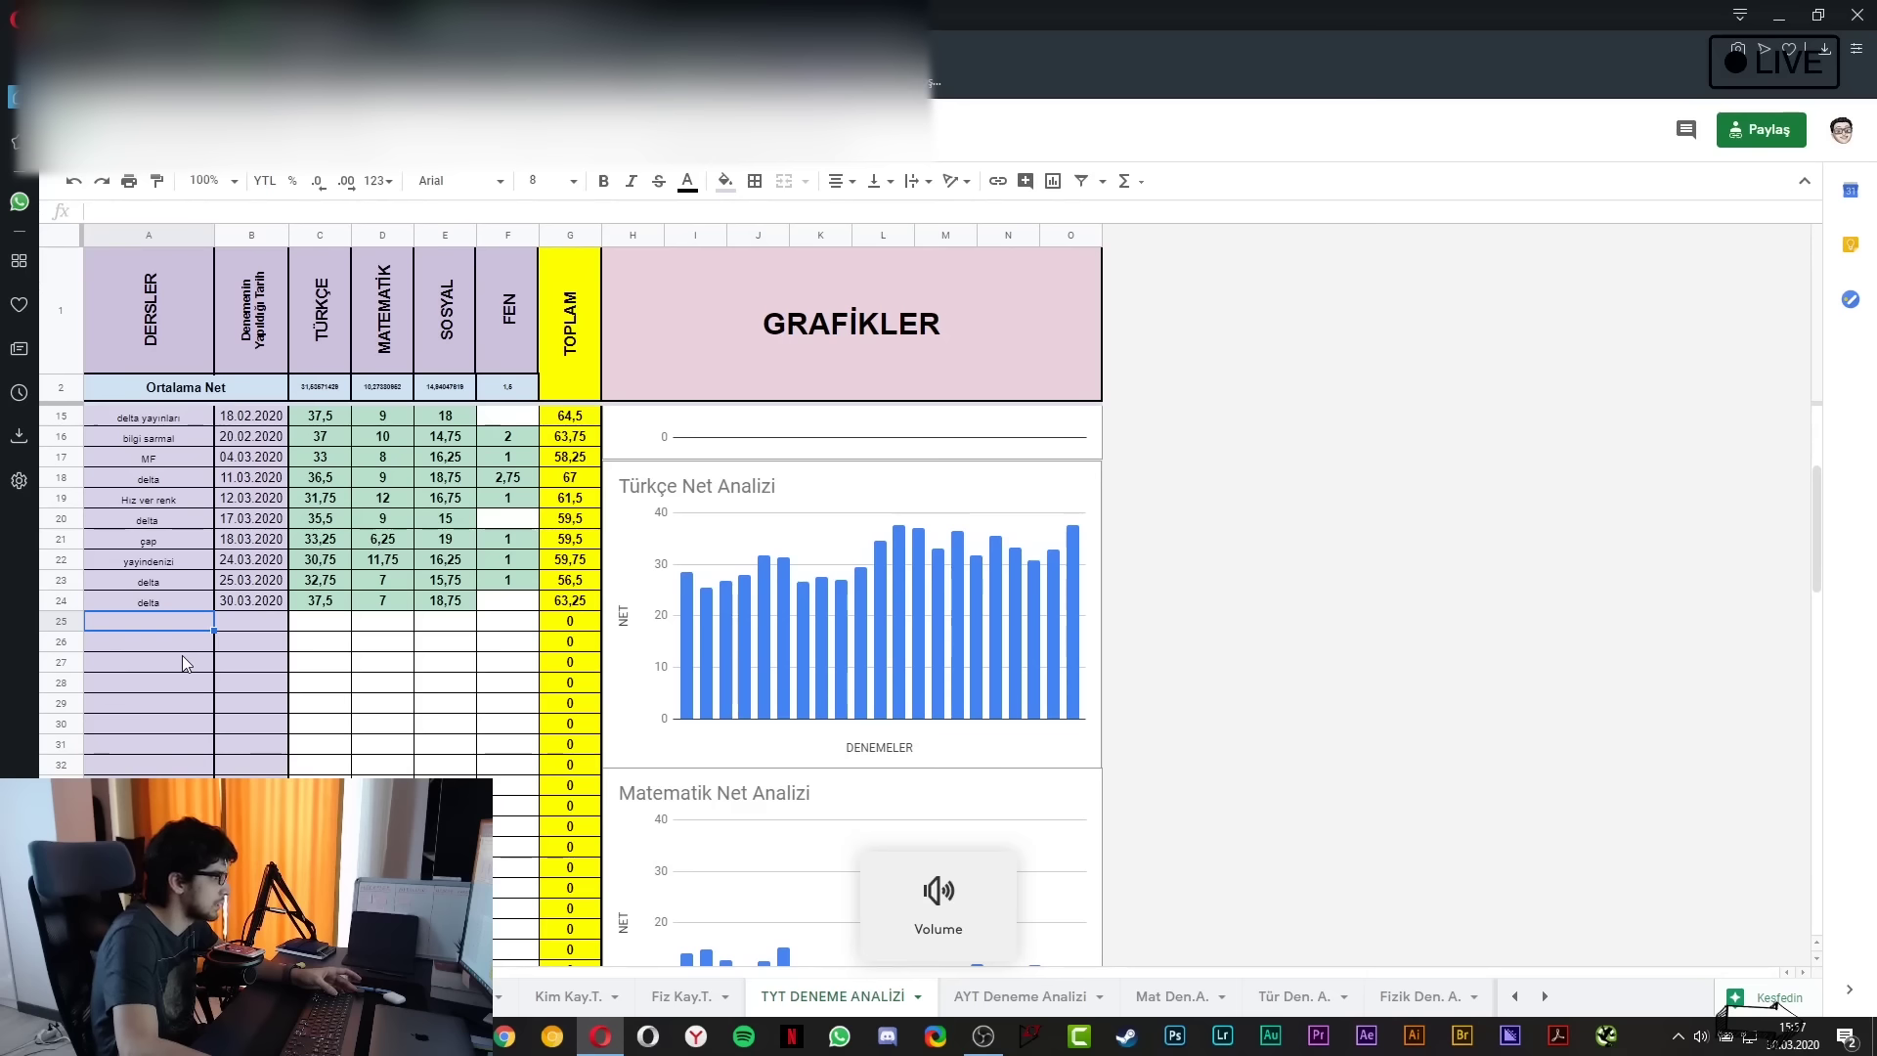
click(311, 724)
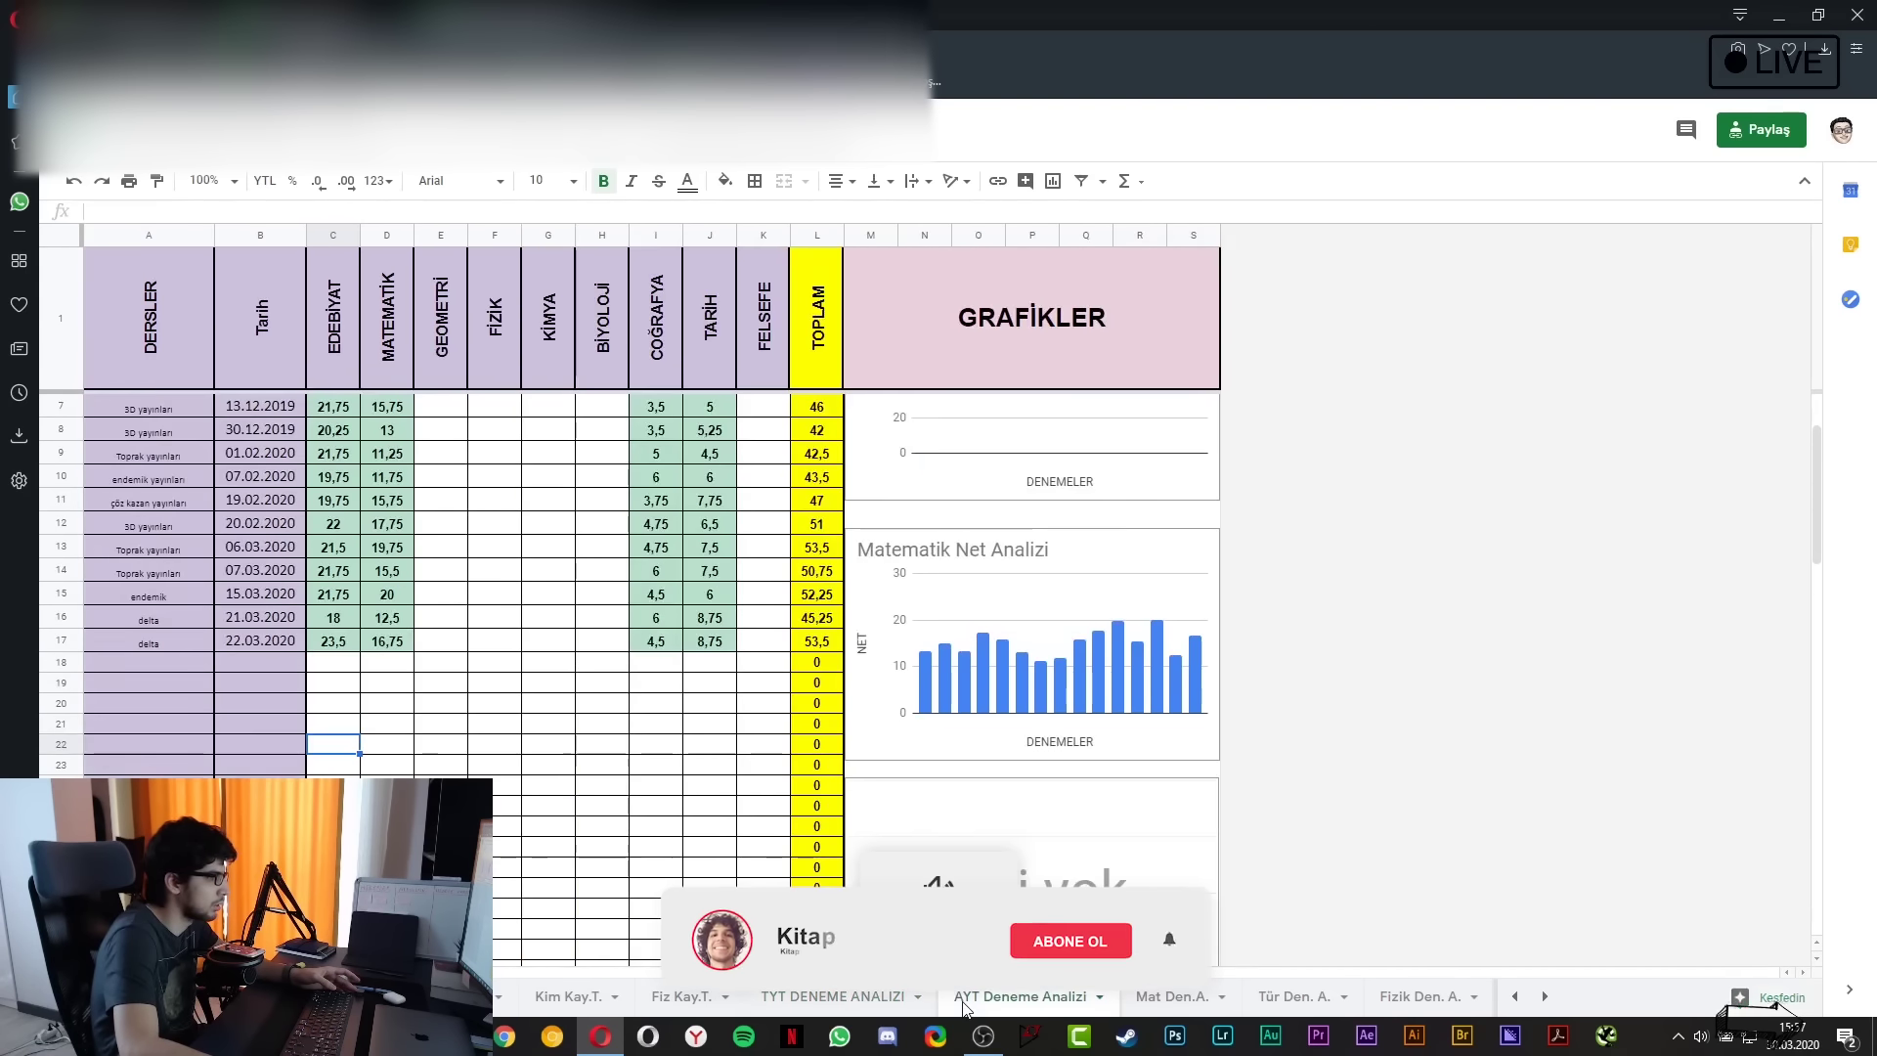
Examine the mathematics and Turkish trial-analysis sheets for mistakes per topic
click(985, 995)
click(1170, 995)
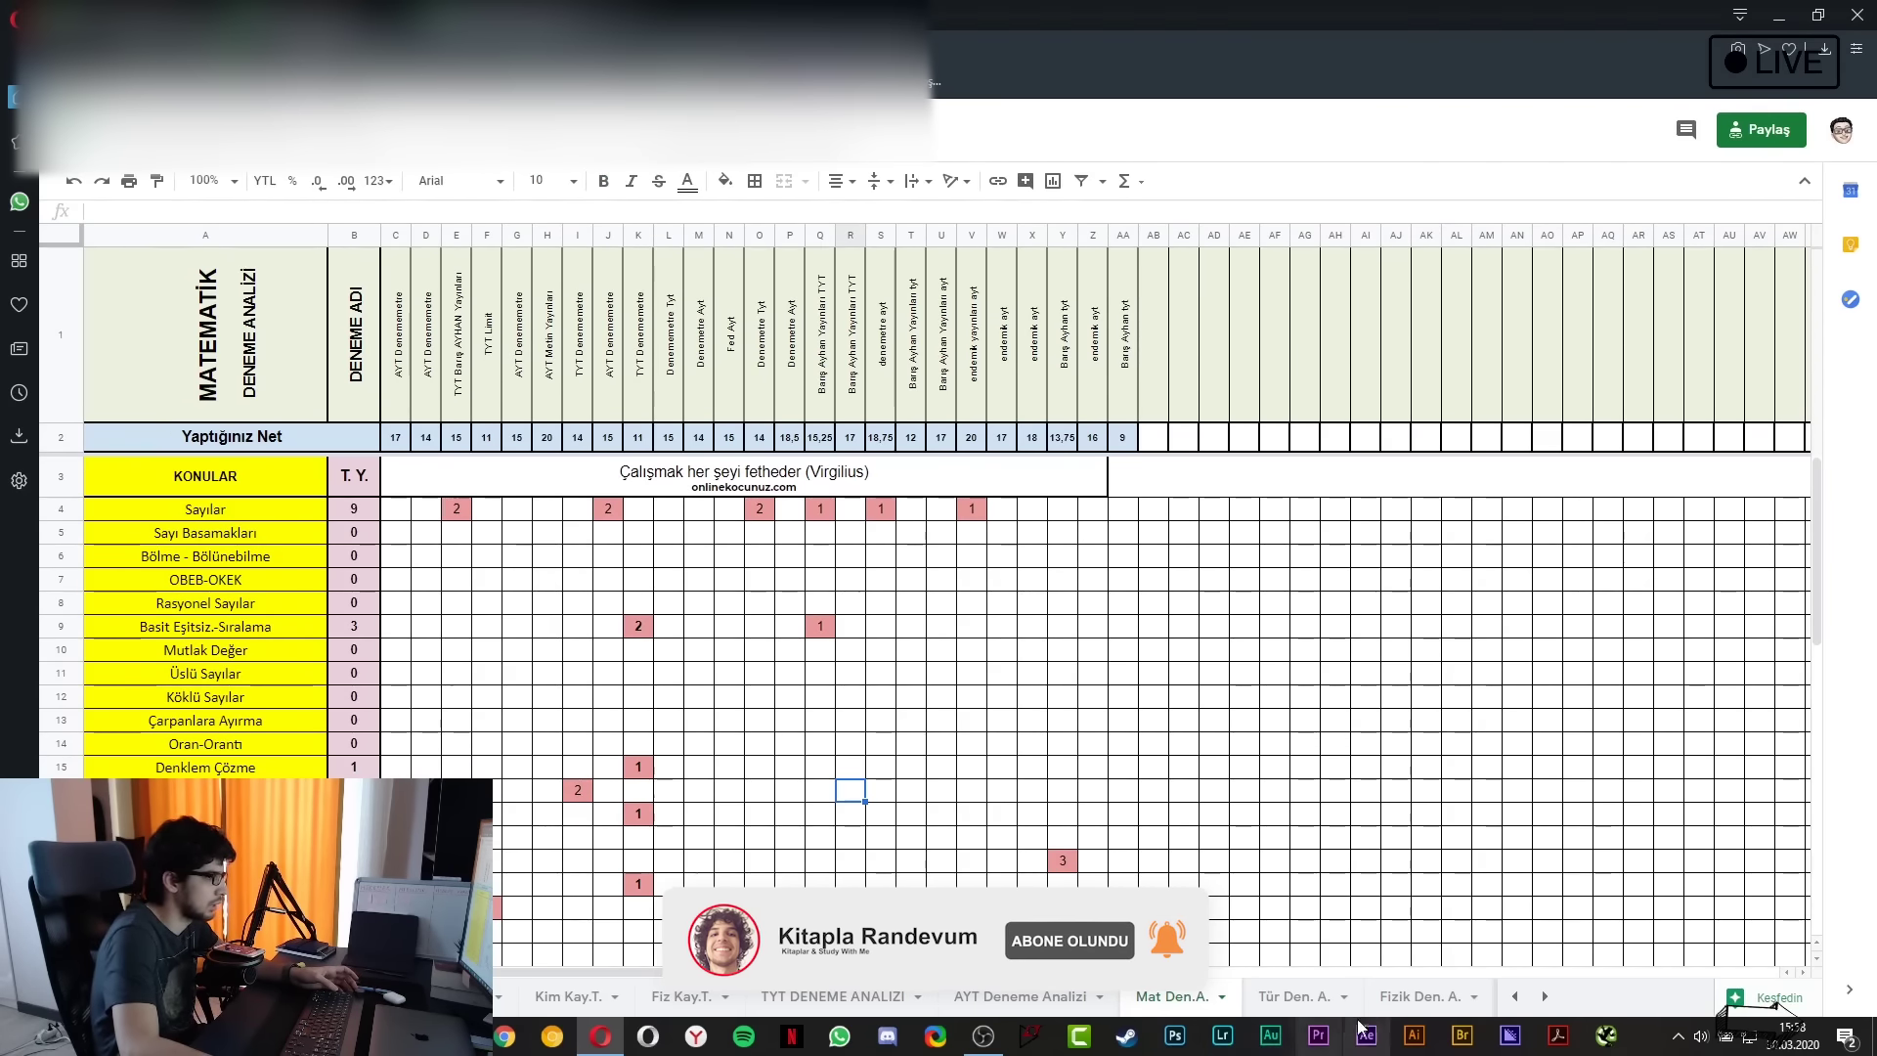
click(1294, 997)
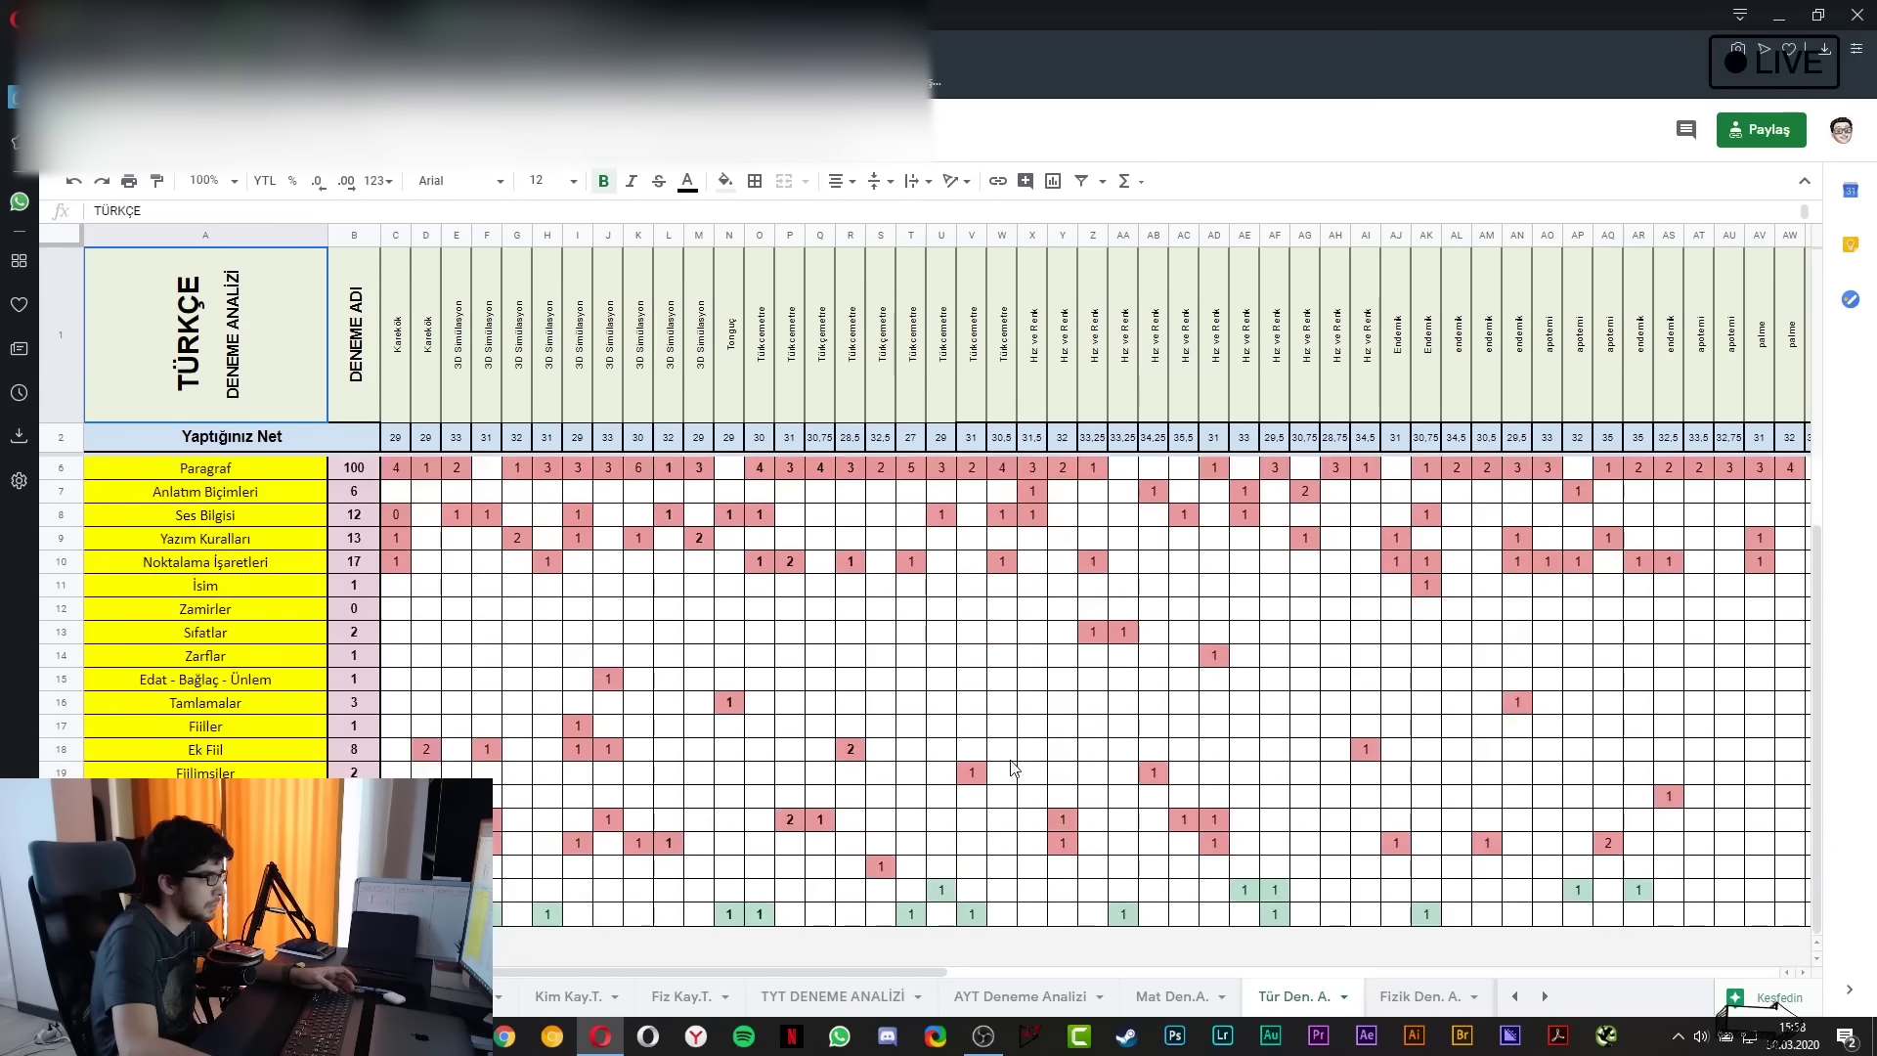
Go back to the weekly question-tracking table, and review the TYT and AYT topics on the mathematics resource-tracking sheet
click(1514, 996)
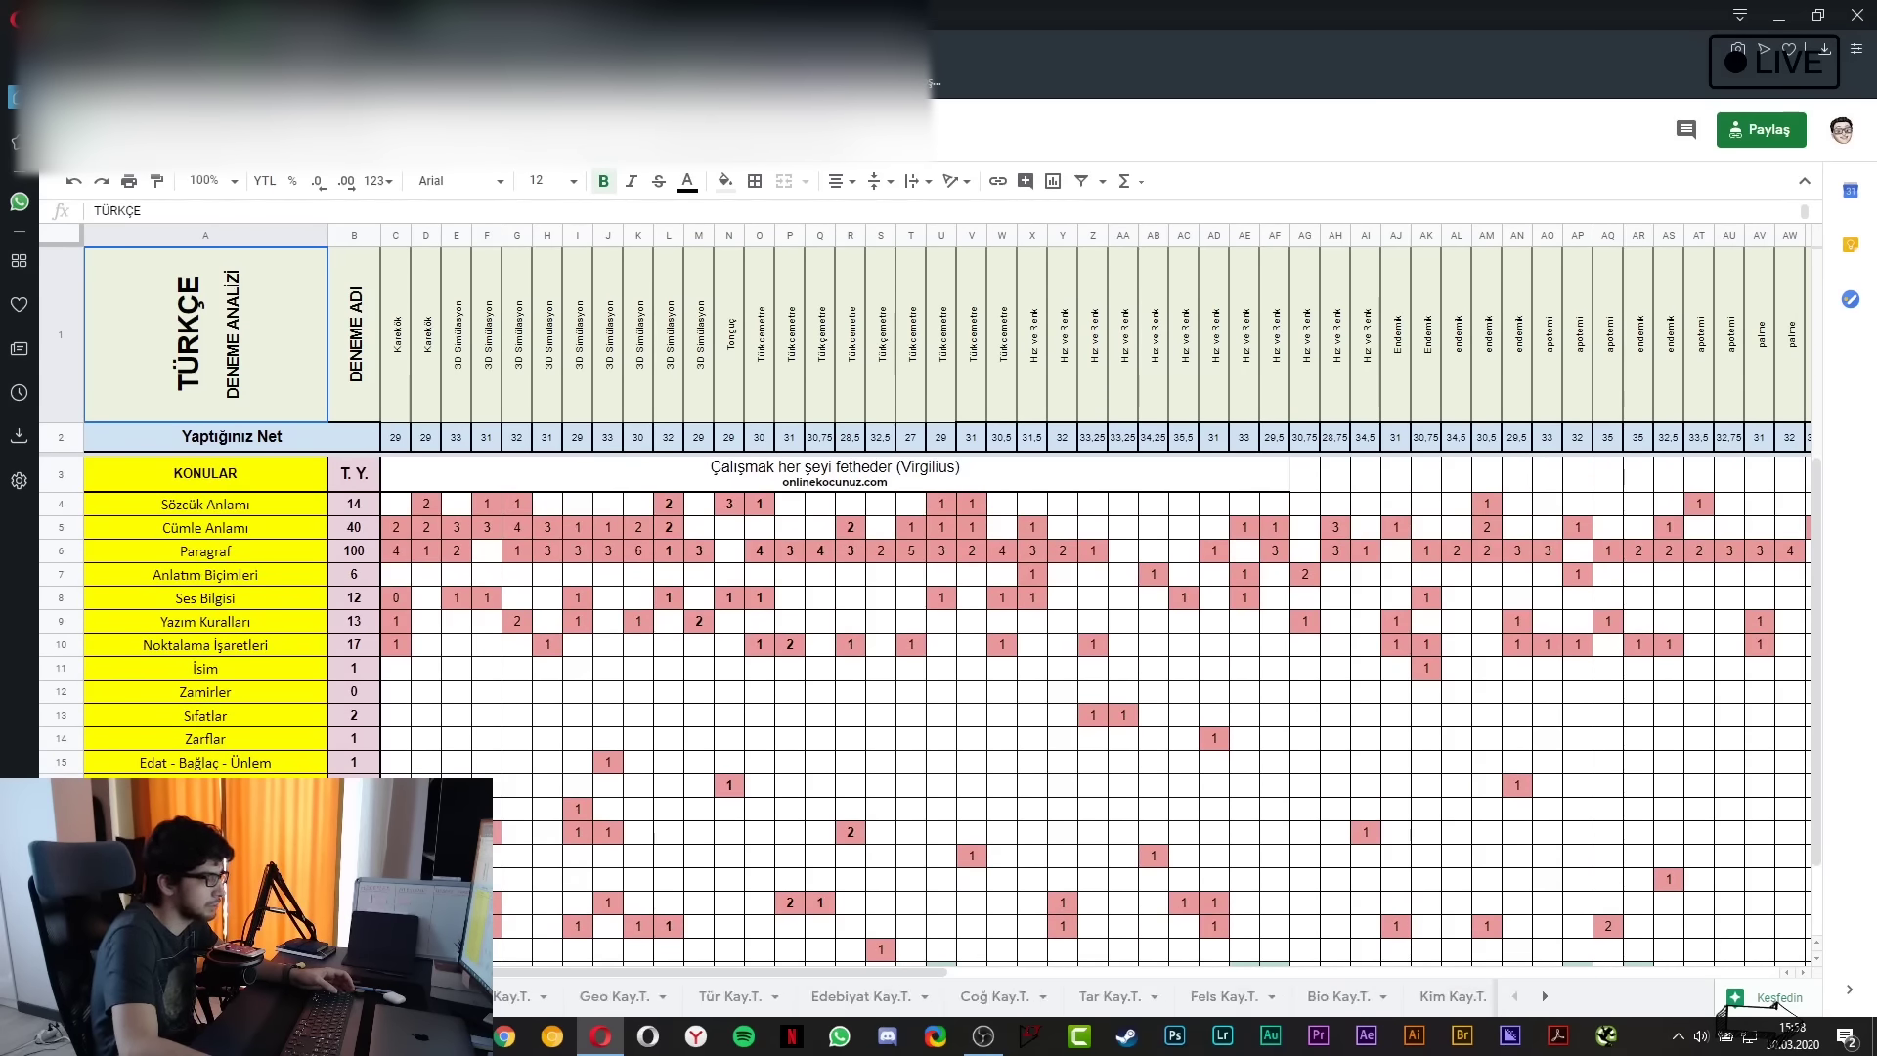
key(ctrl+shift+Page_Up)
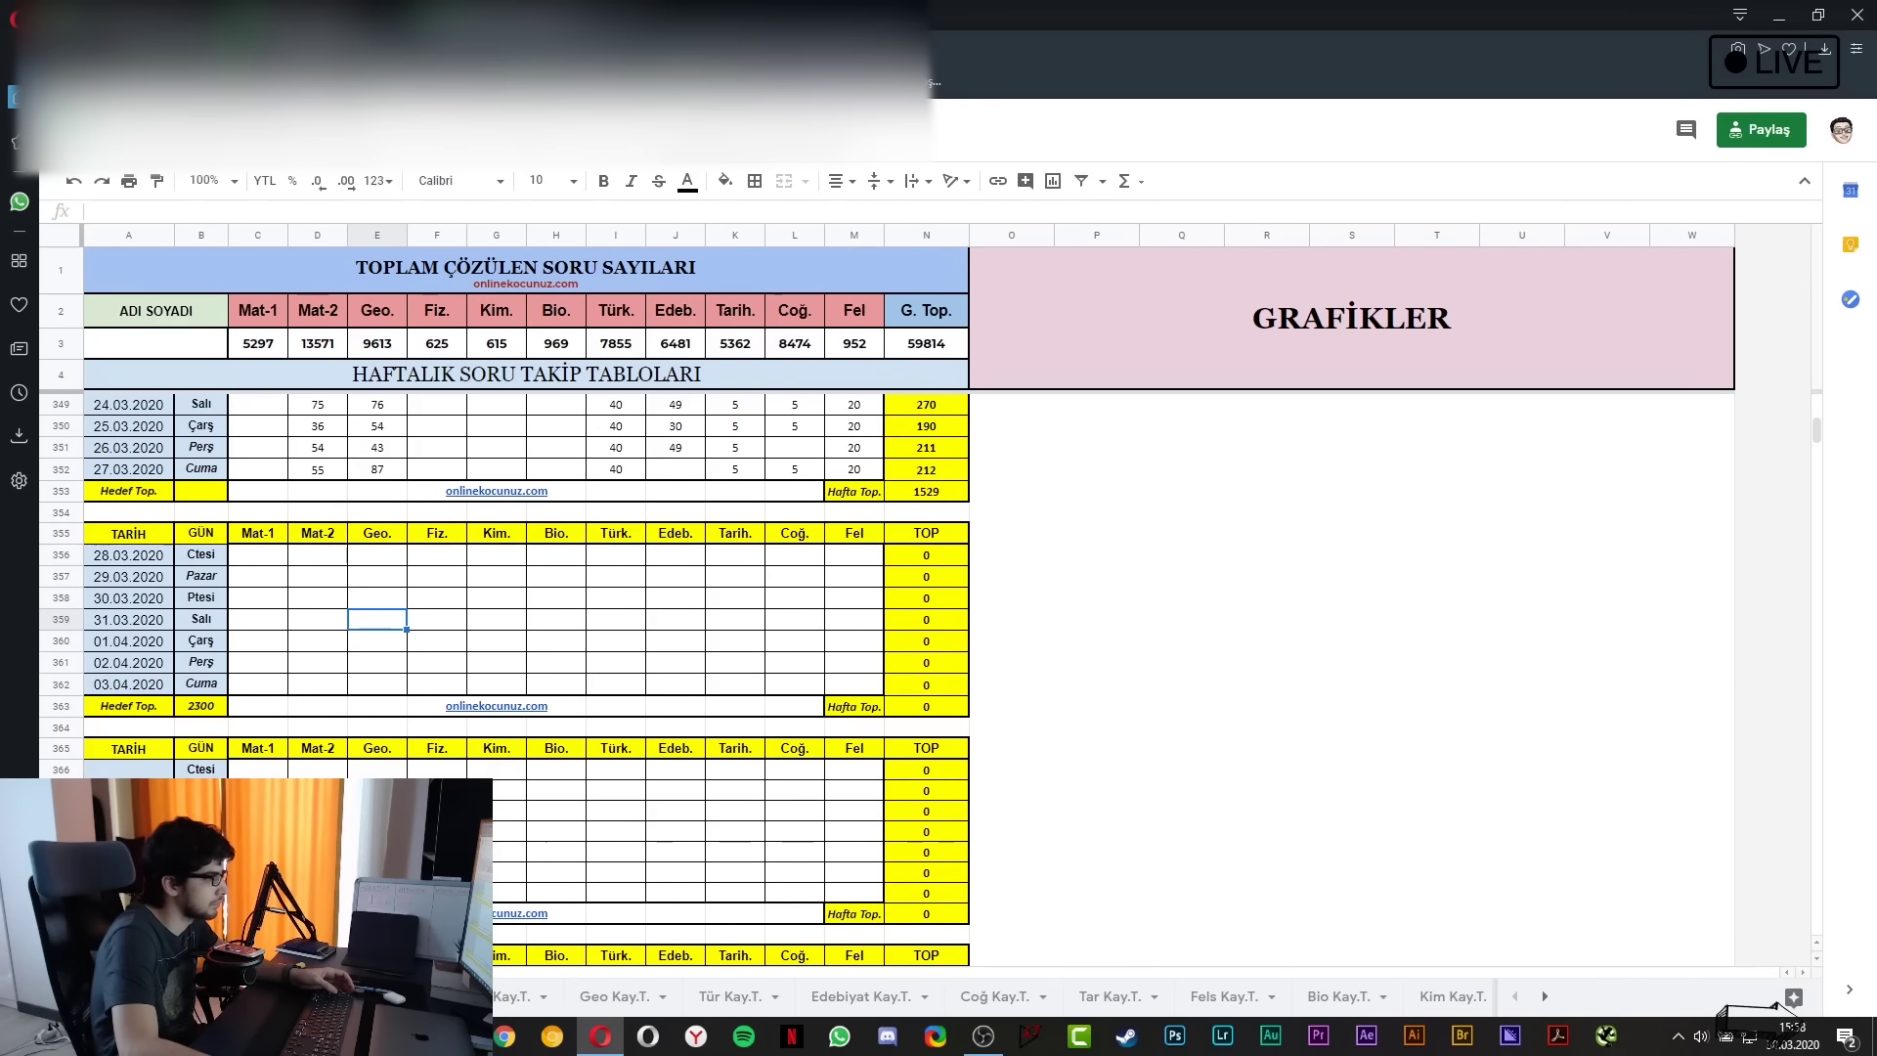
key(ctrl+shift+Page_Down)
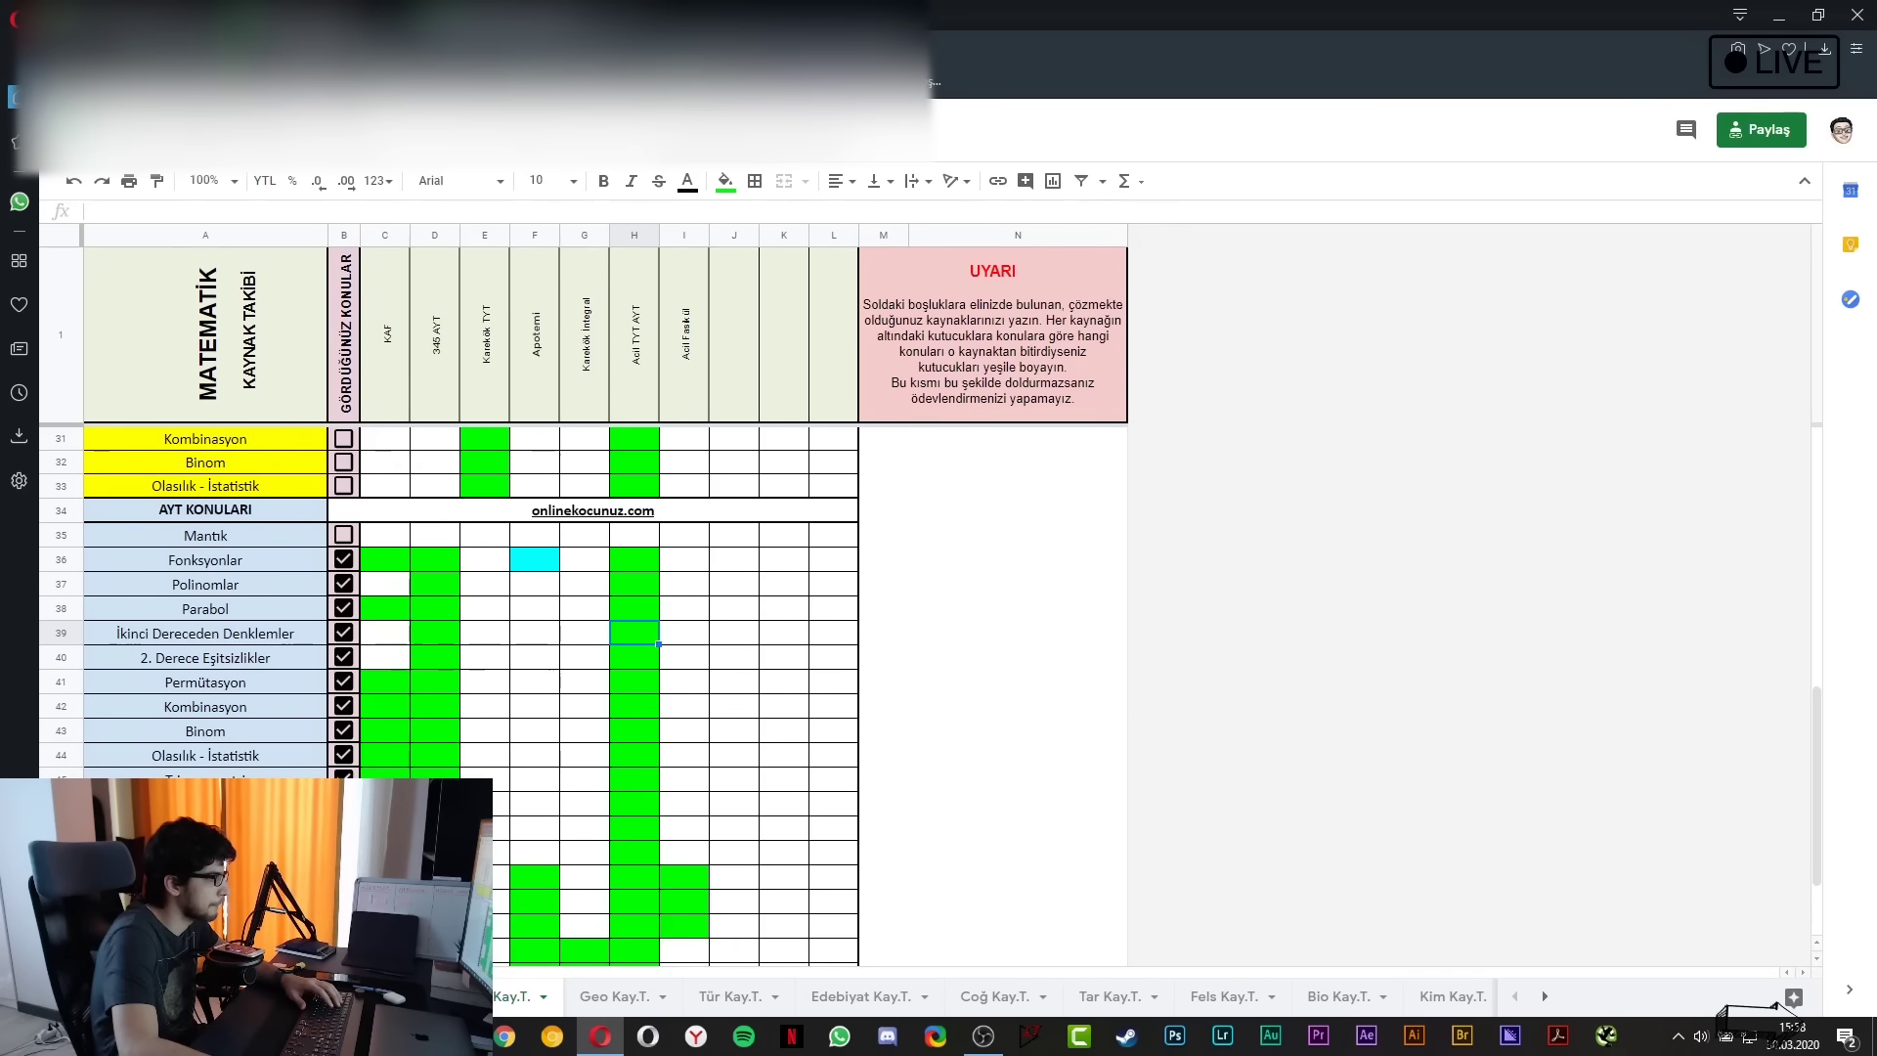
scroll(587, 684, up, 4)
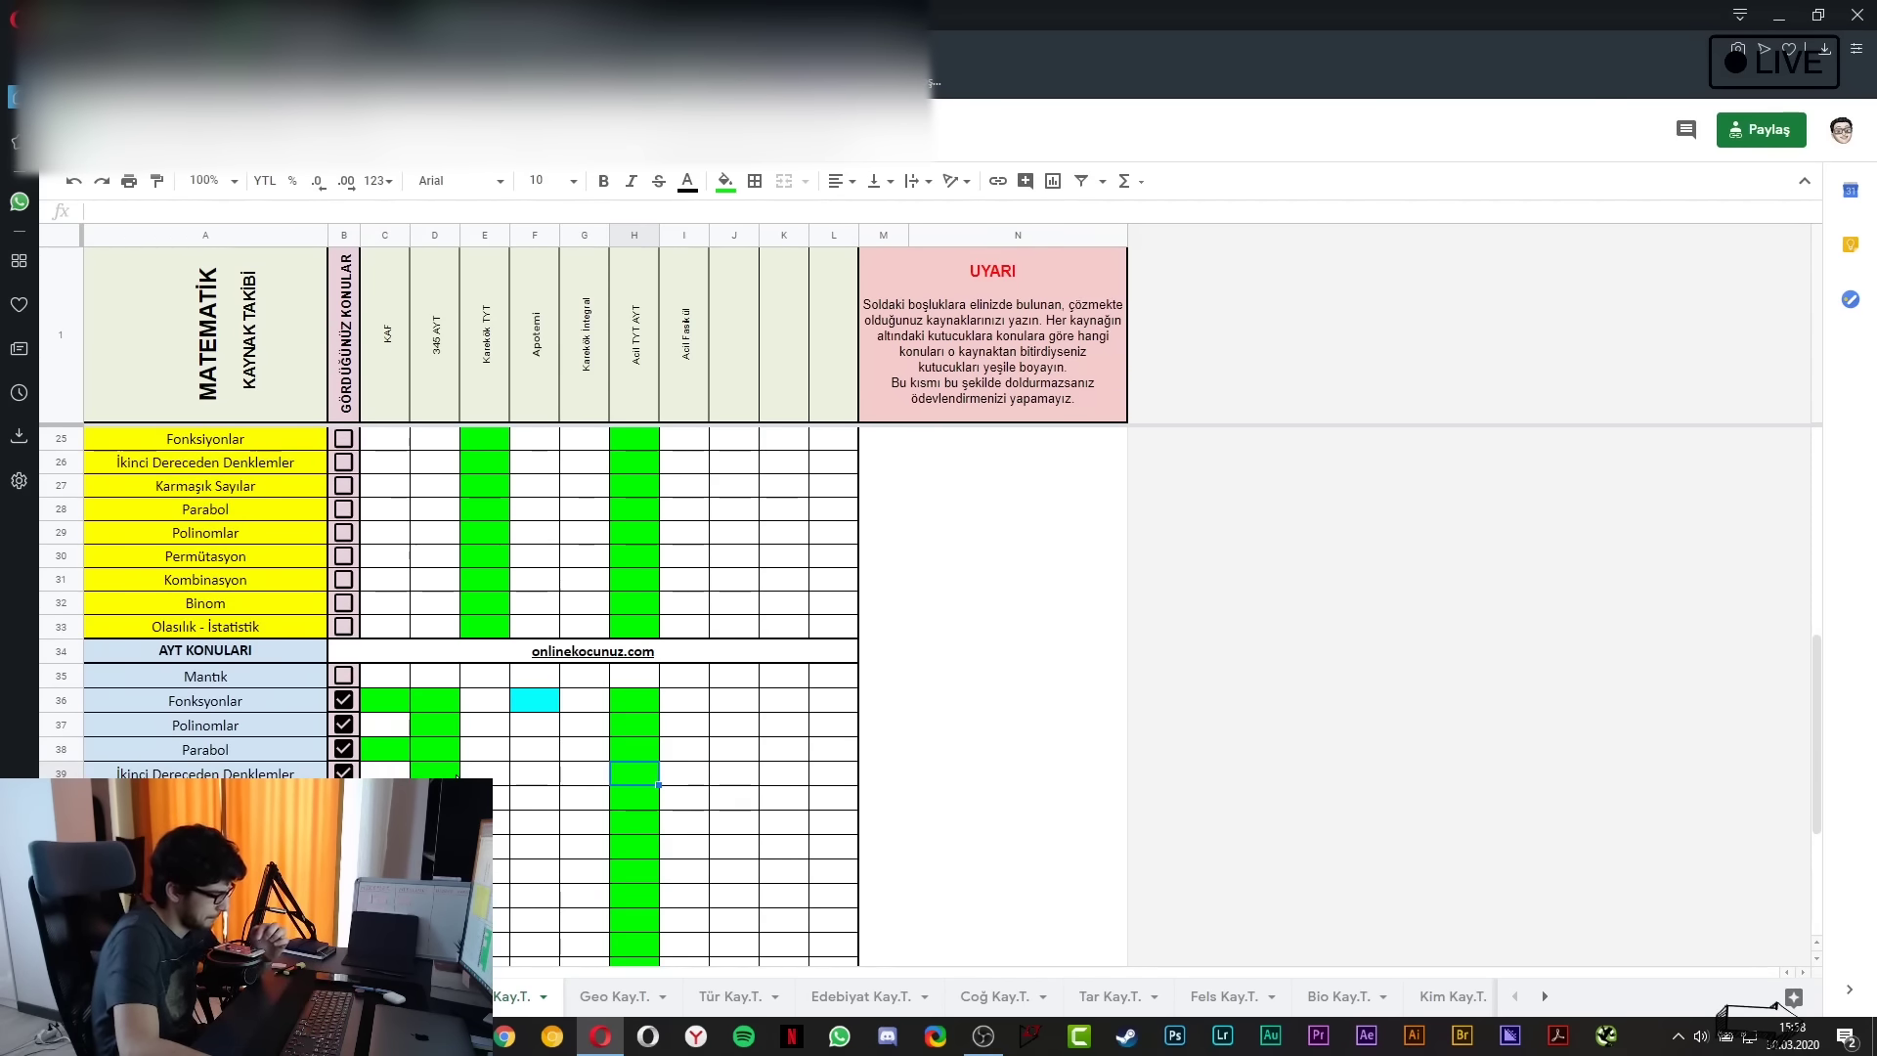
click(485, 894)
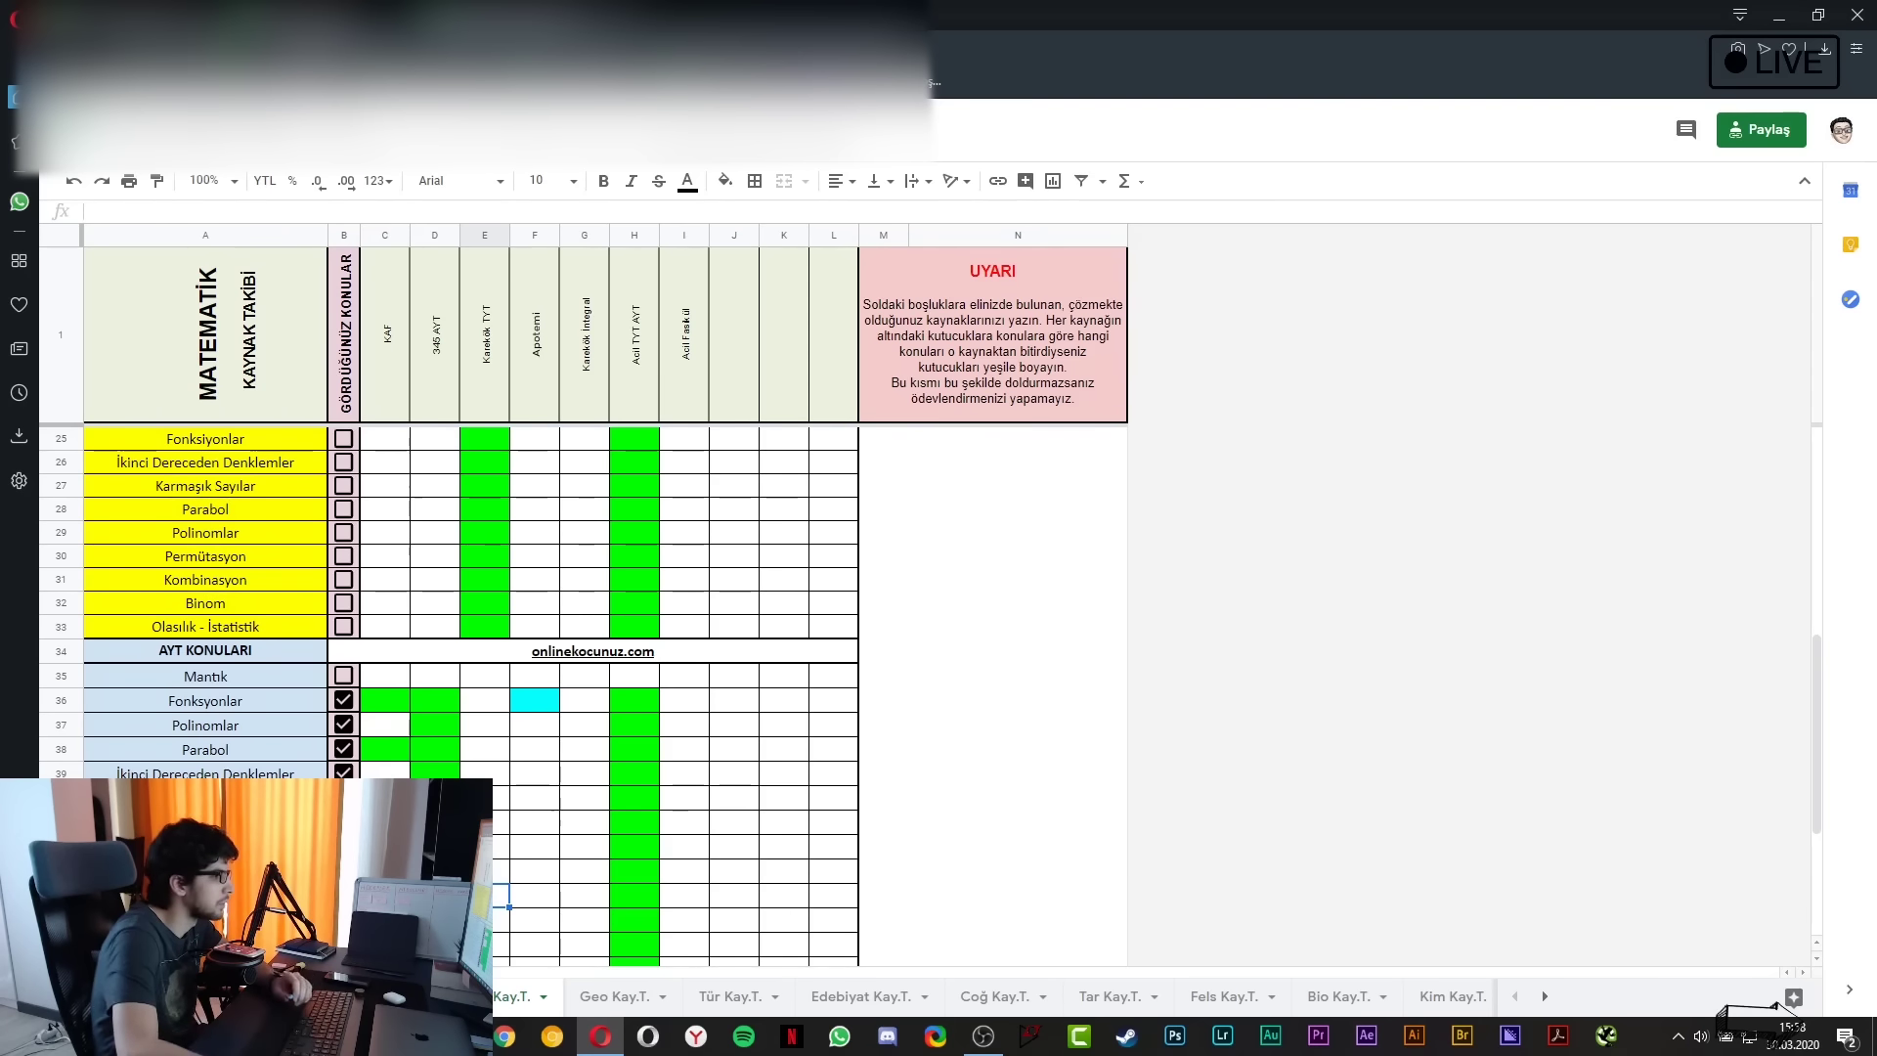
Compare the geometry and mathematics resource-tracking sheets, checking the Apotemi column of the mathematics sheet against the TYT topics
click(638, 997)
scroll(625, 929, down, 5)
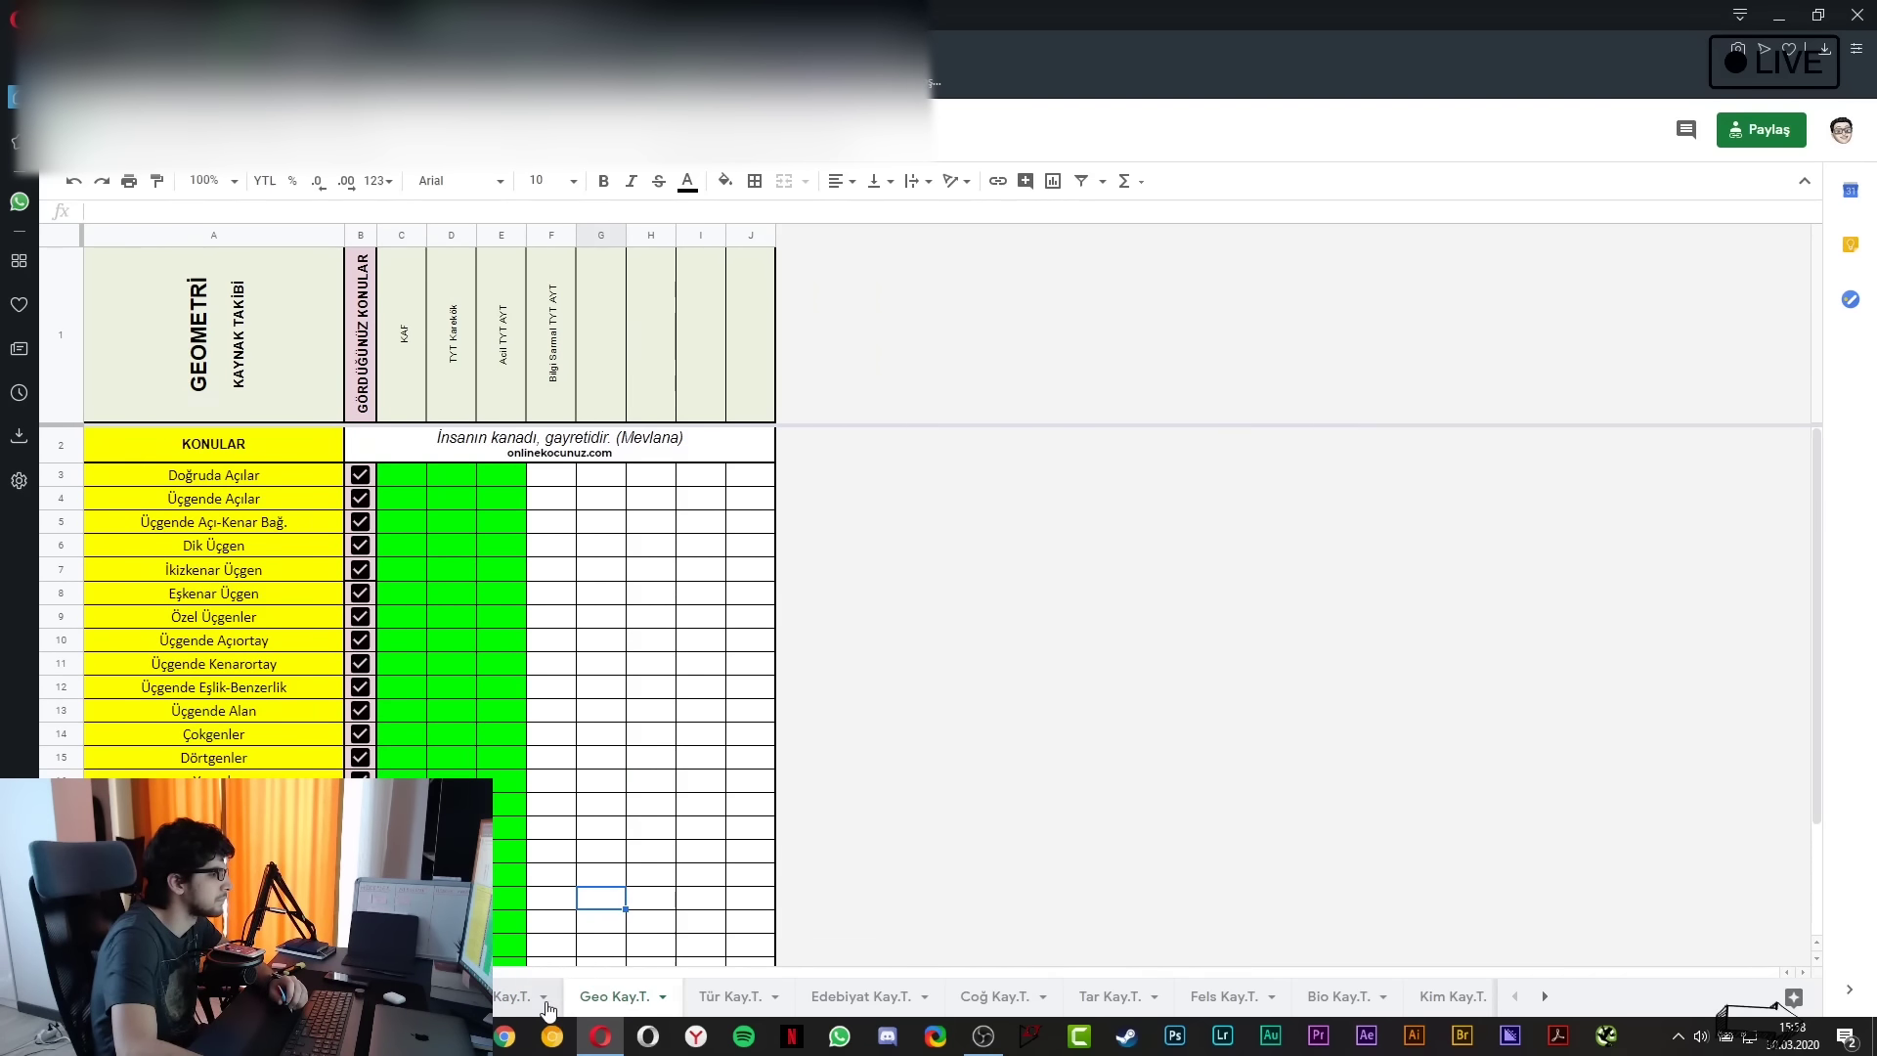
click(518, 996)
scroll(587, 801, up, 8)
scroll(586, 762, down, 2)
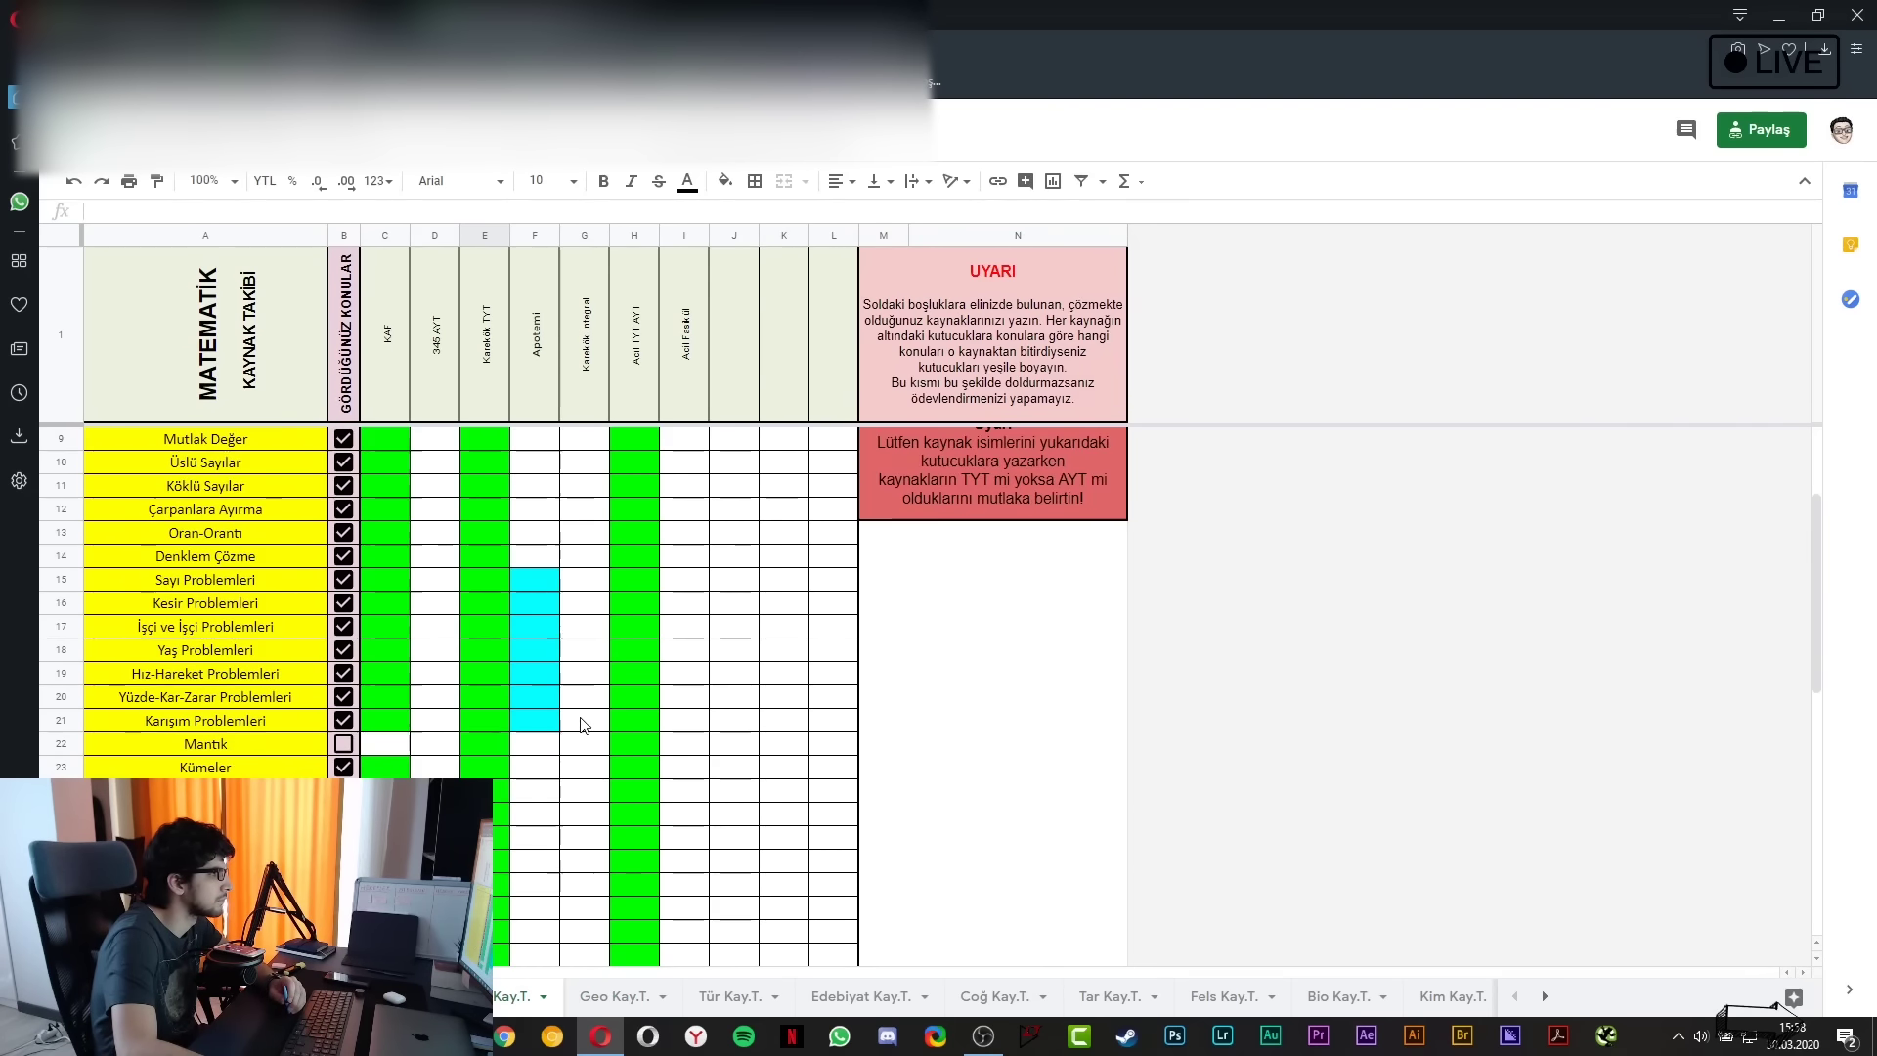
click(540, 412)
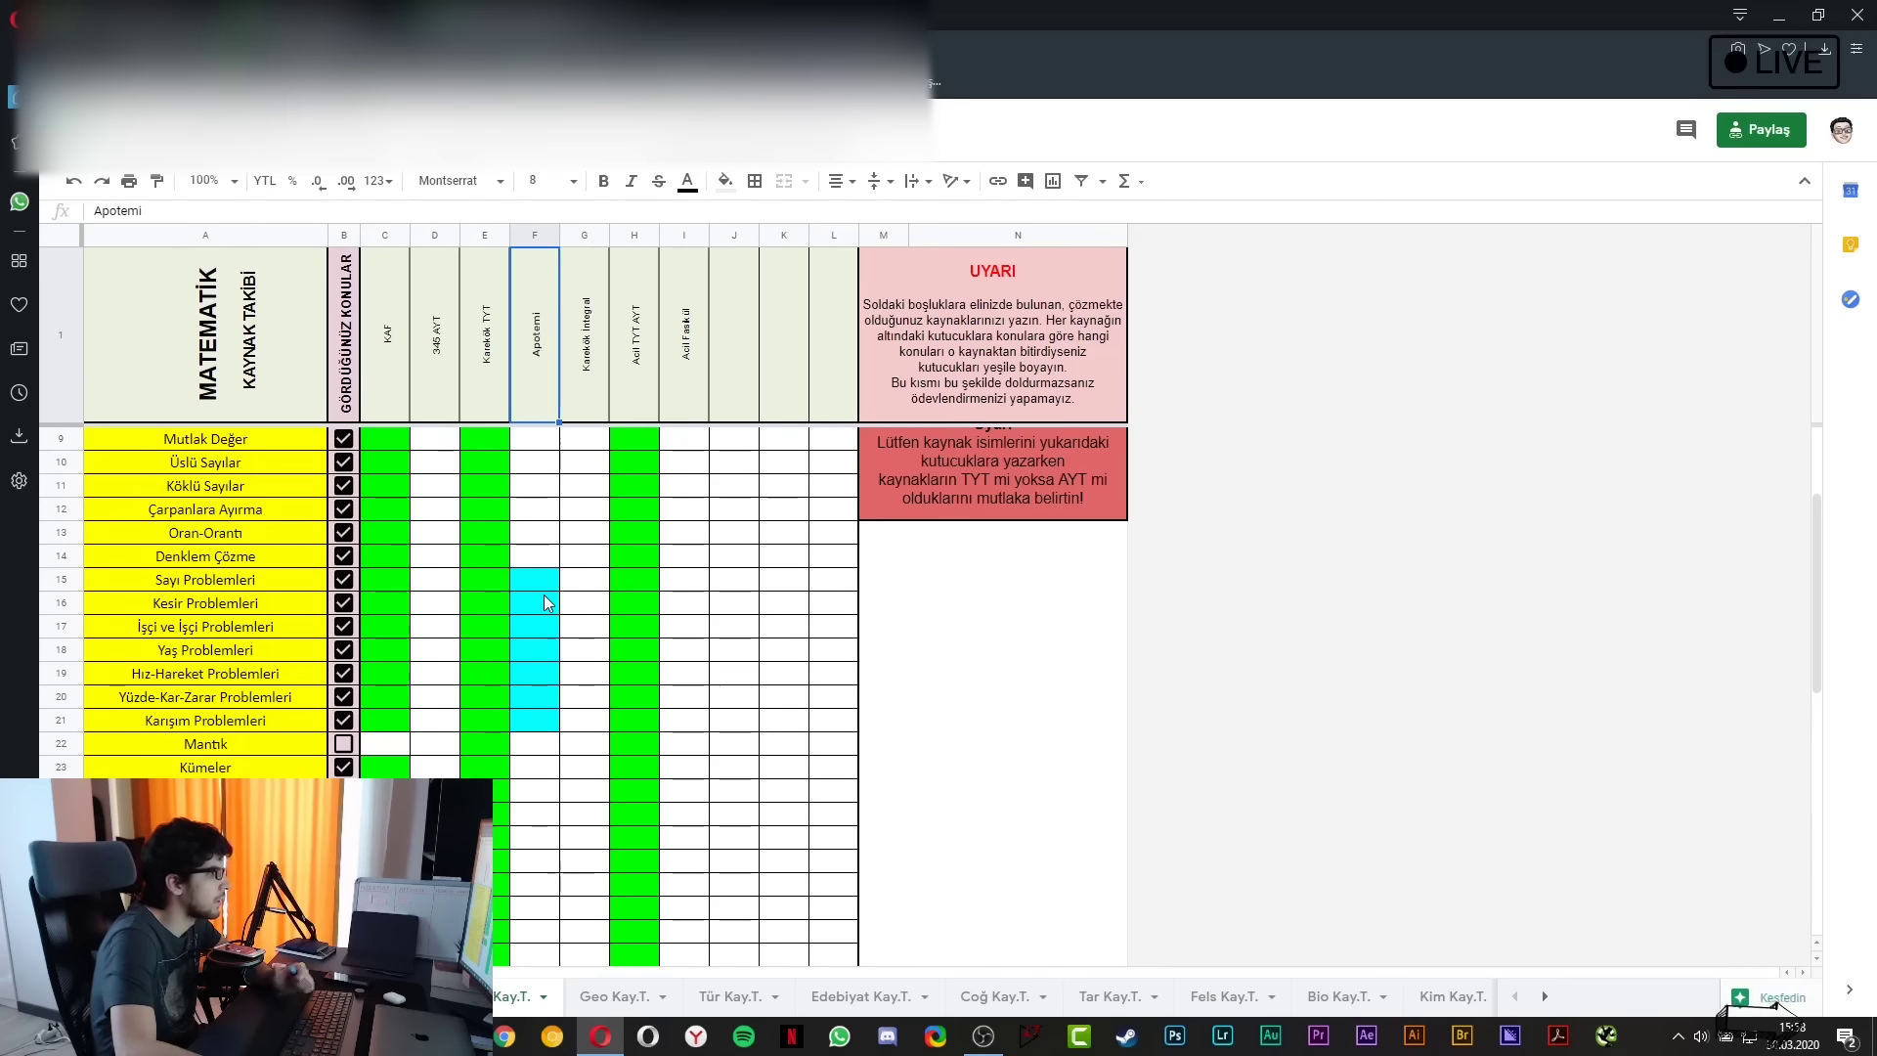
click(615, 996)
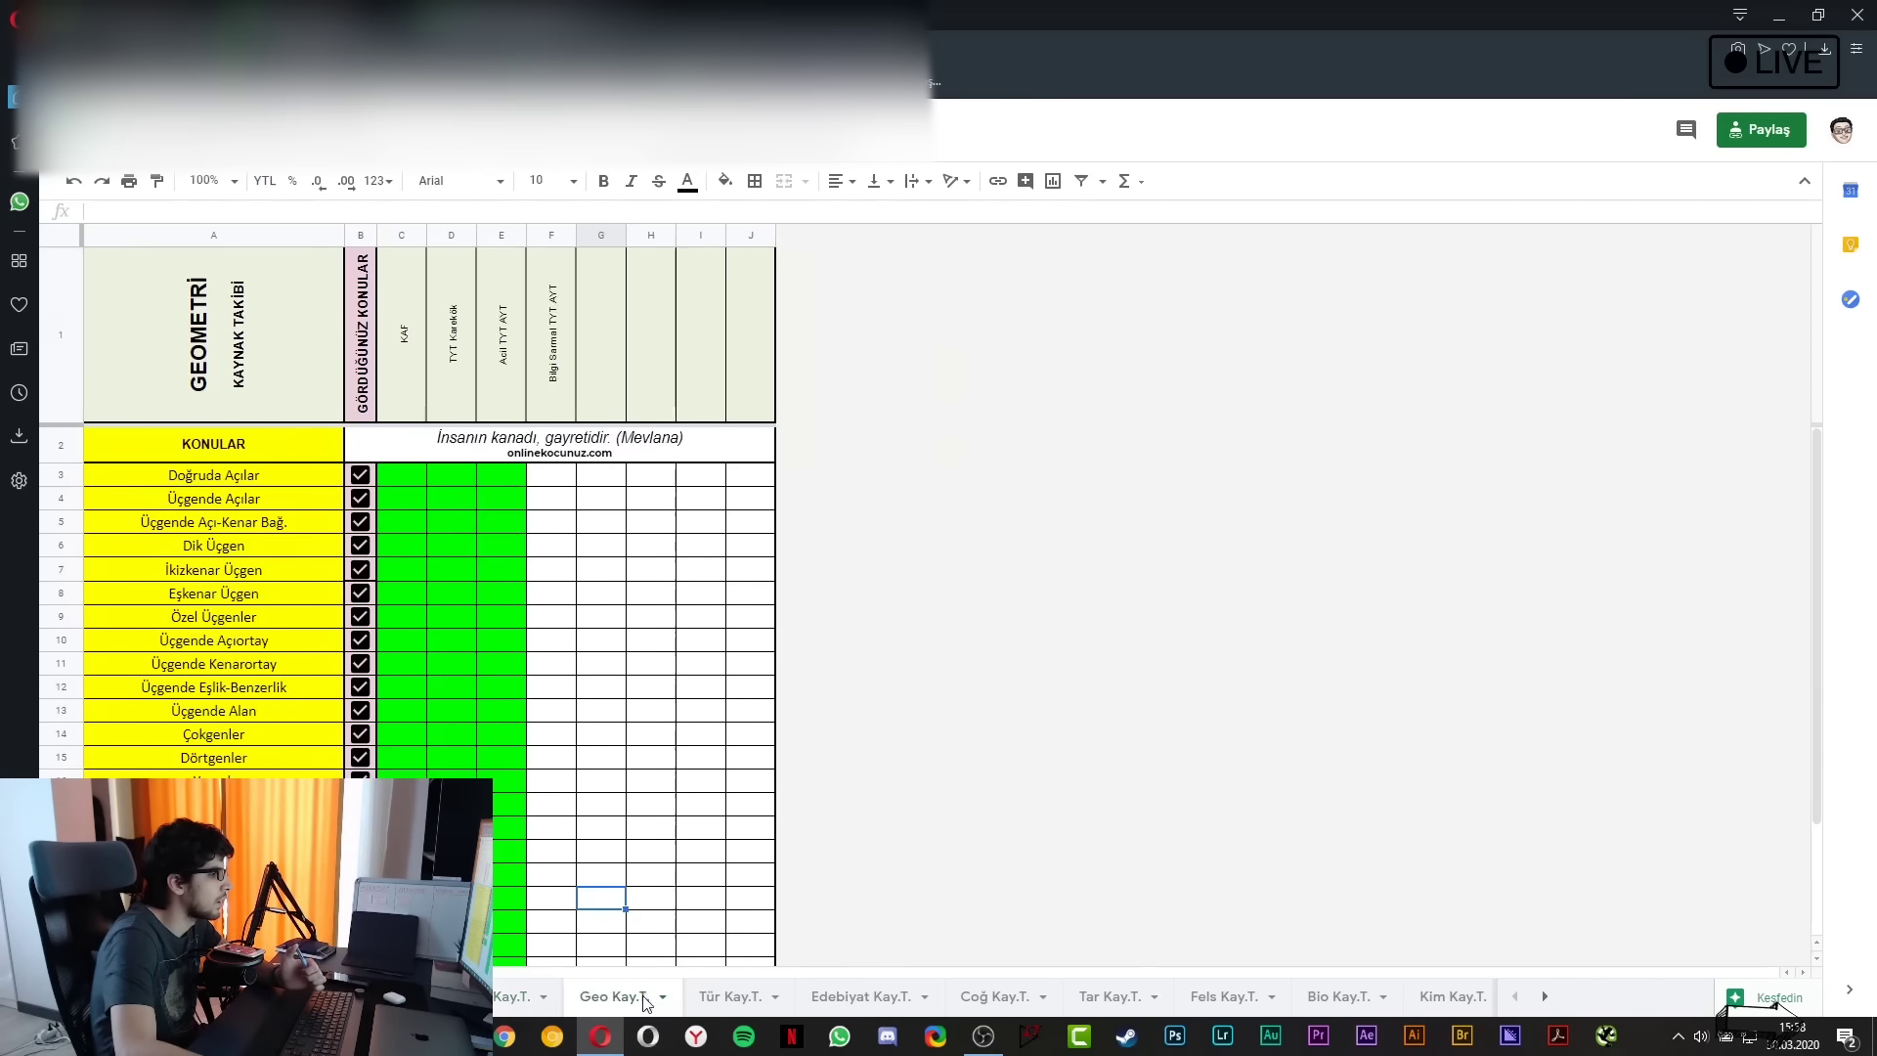
click(523, 996)
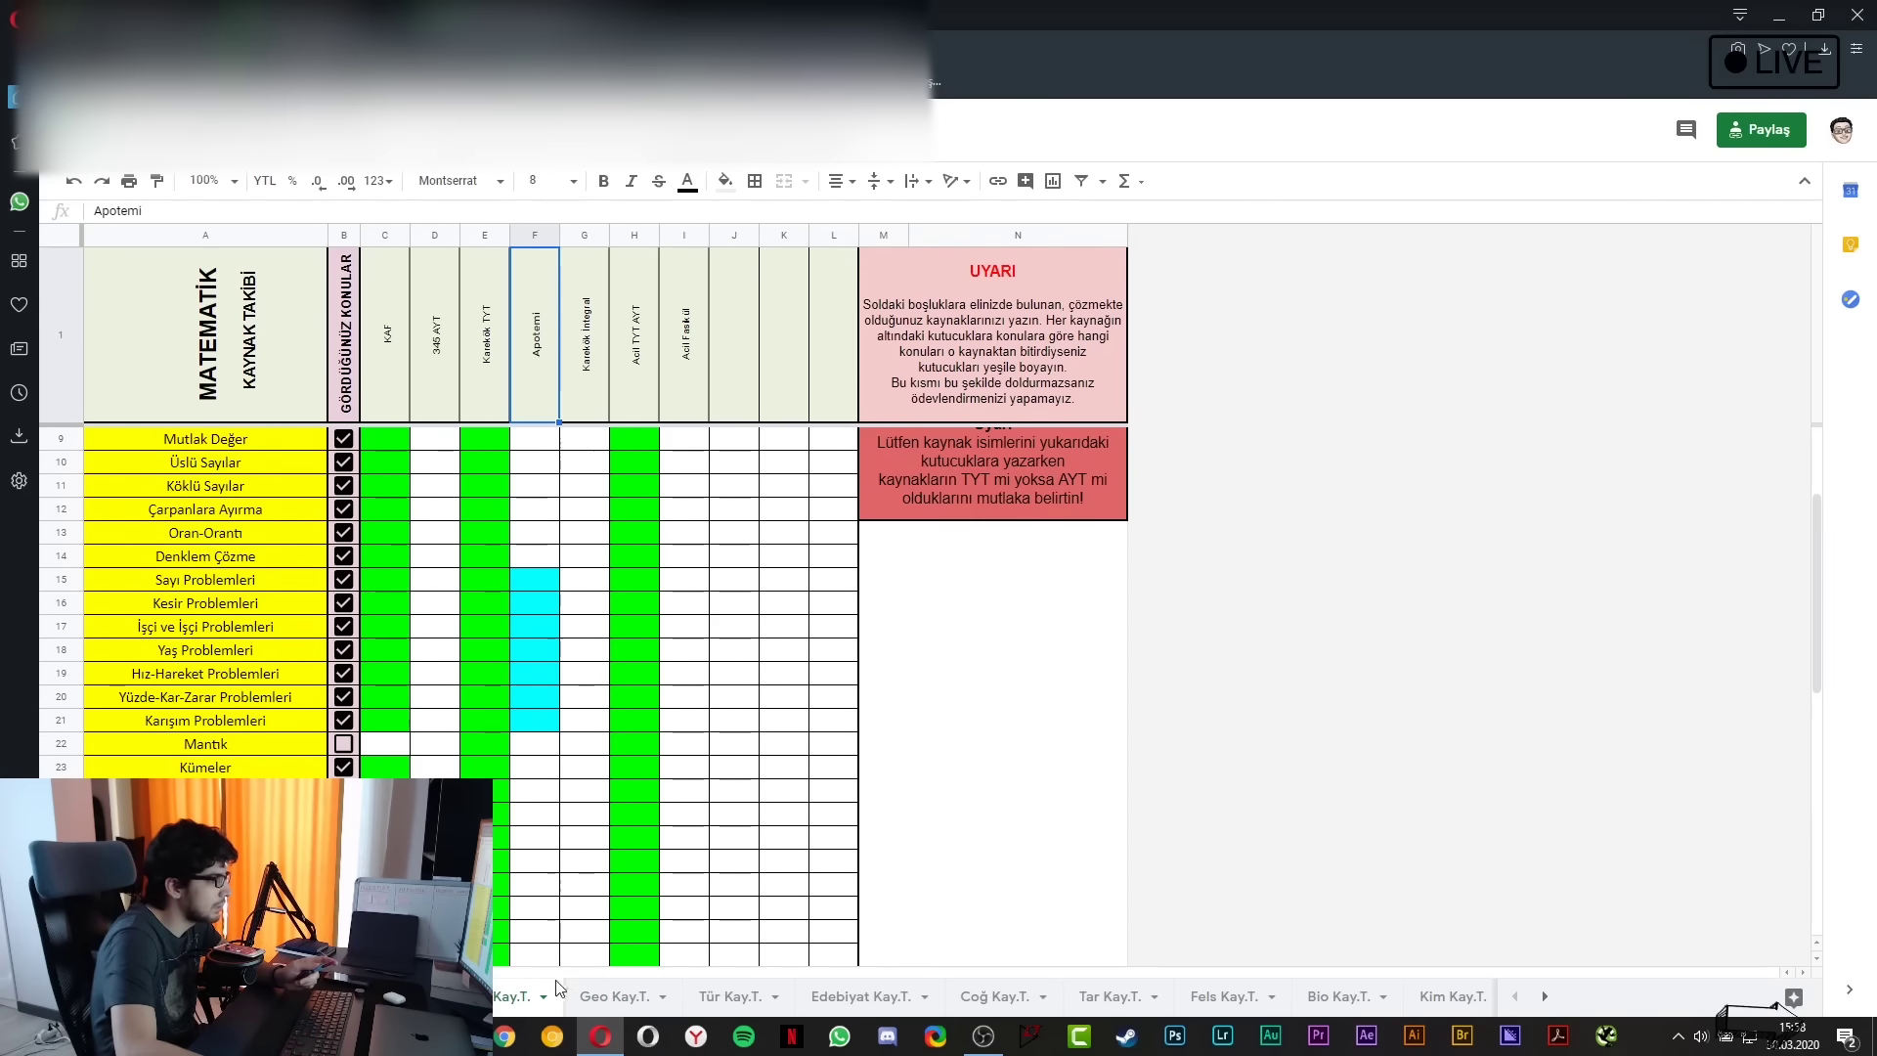
Review the completed topics on the geometry, Turkish, literature, geography and history resource-tracking sheets
click(596, 996)
scroll(554, 873, down, 2)
click(733, 996)
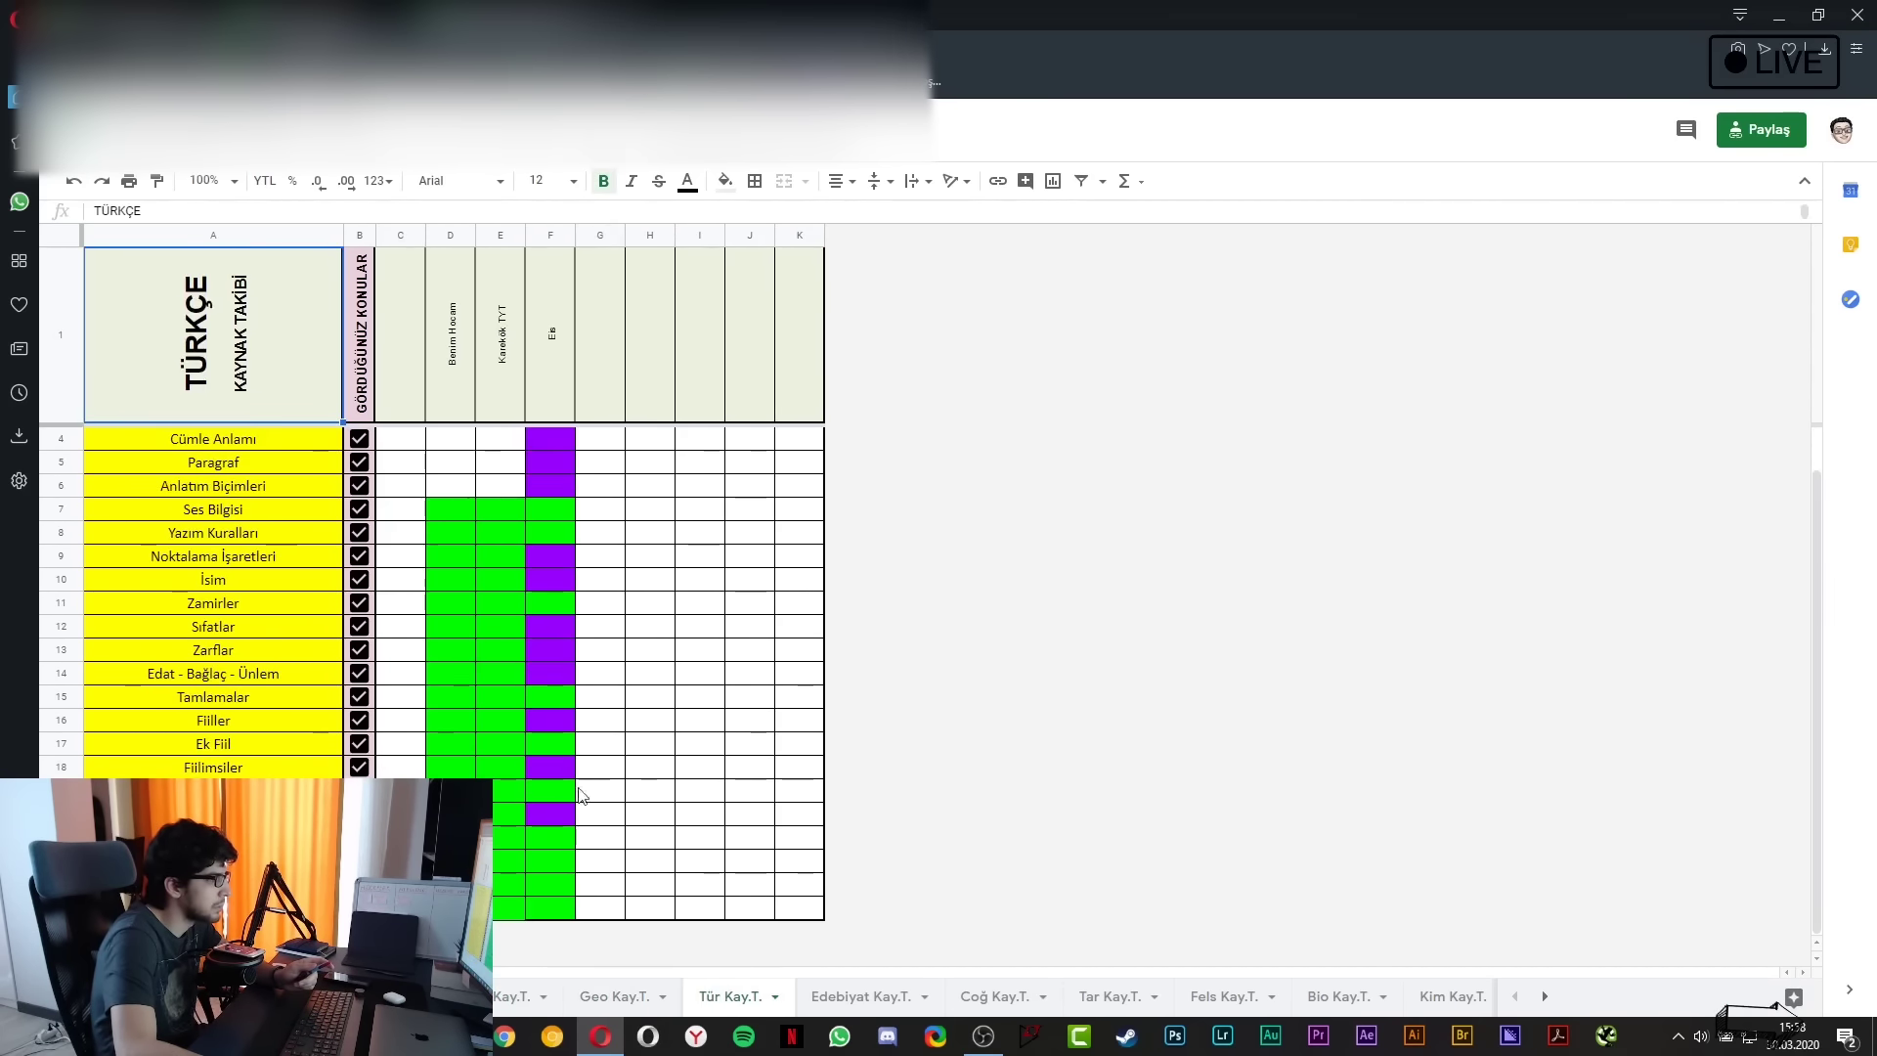
click(848, 996)
click(994, 996)
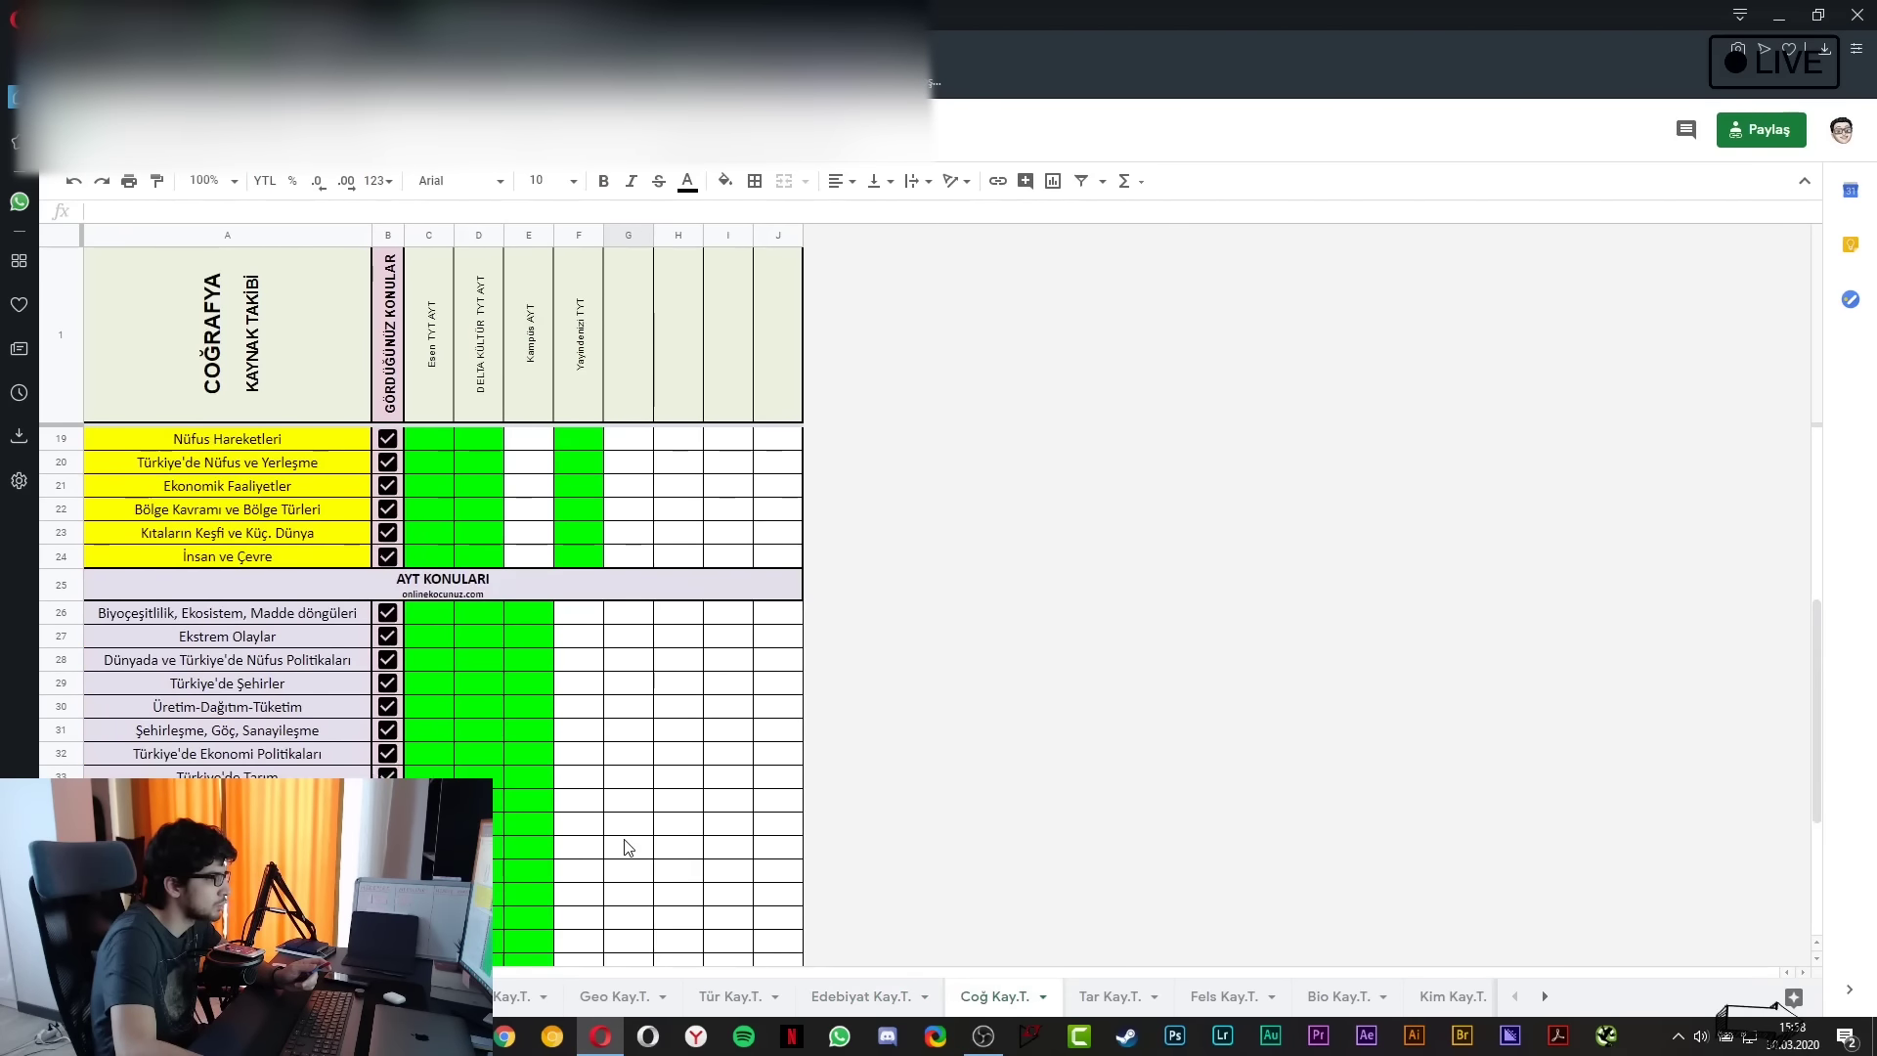
scroll(626, 849, down, 3)
click(1124, 996)
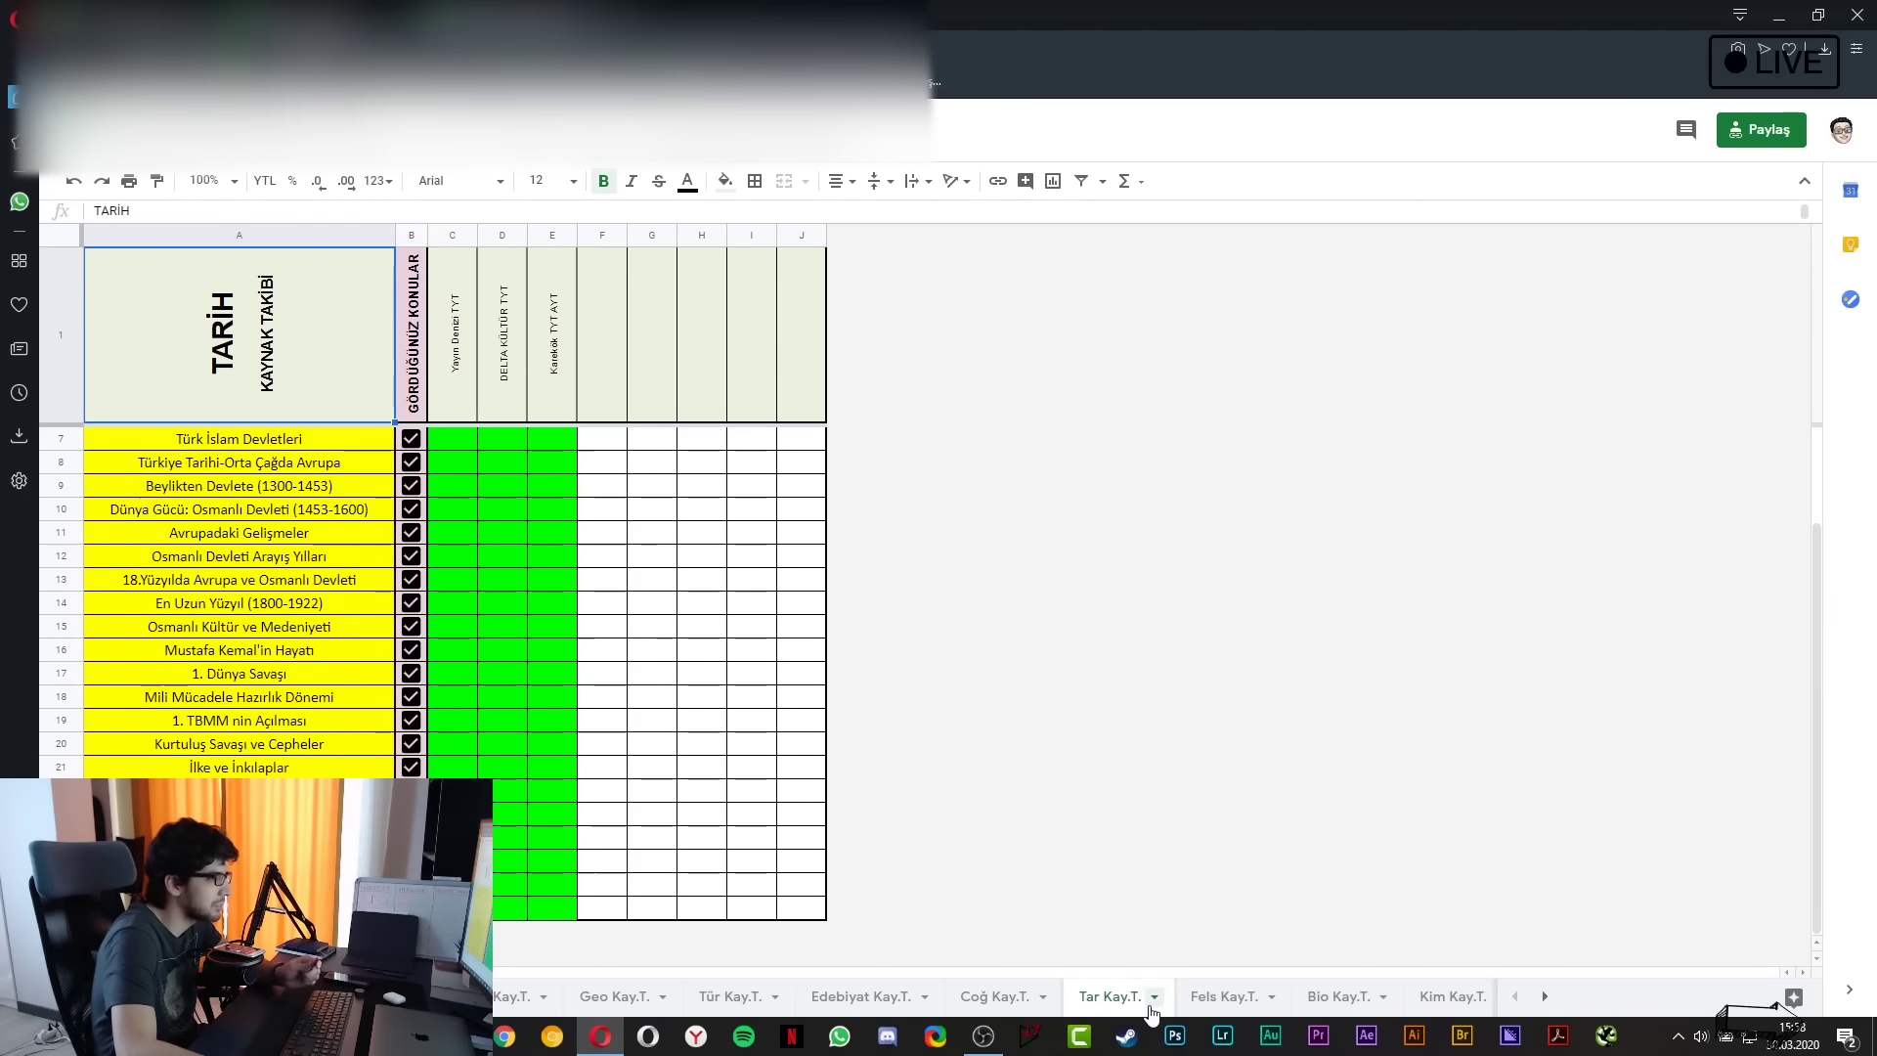
Recheck the geometry sheet and the Apotemi column down to the AYT mathematics topics, and revisit the Turkish and literature resource-tracking sheets
click(625, 997)
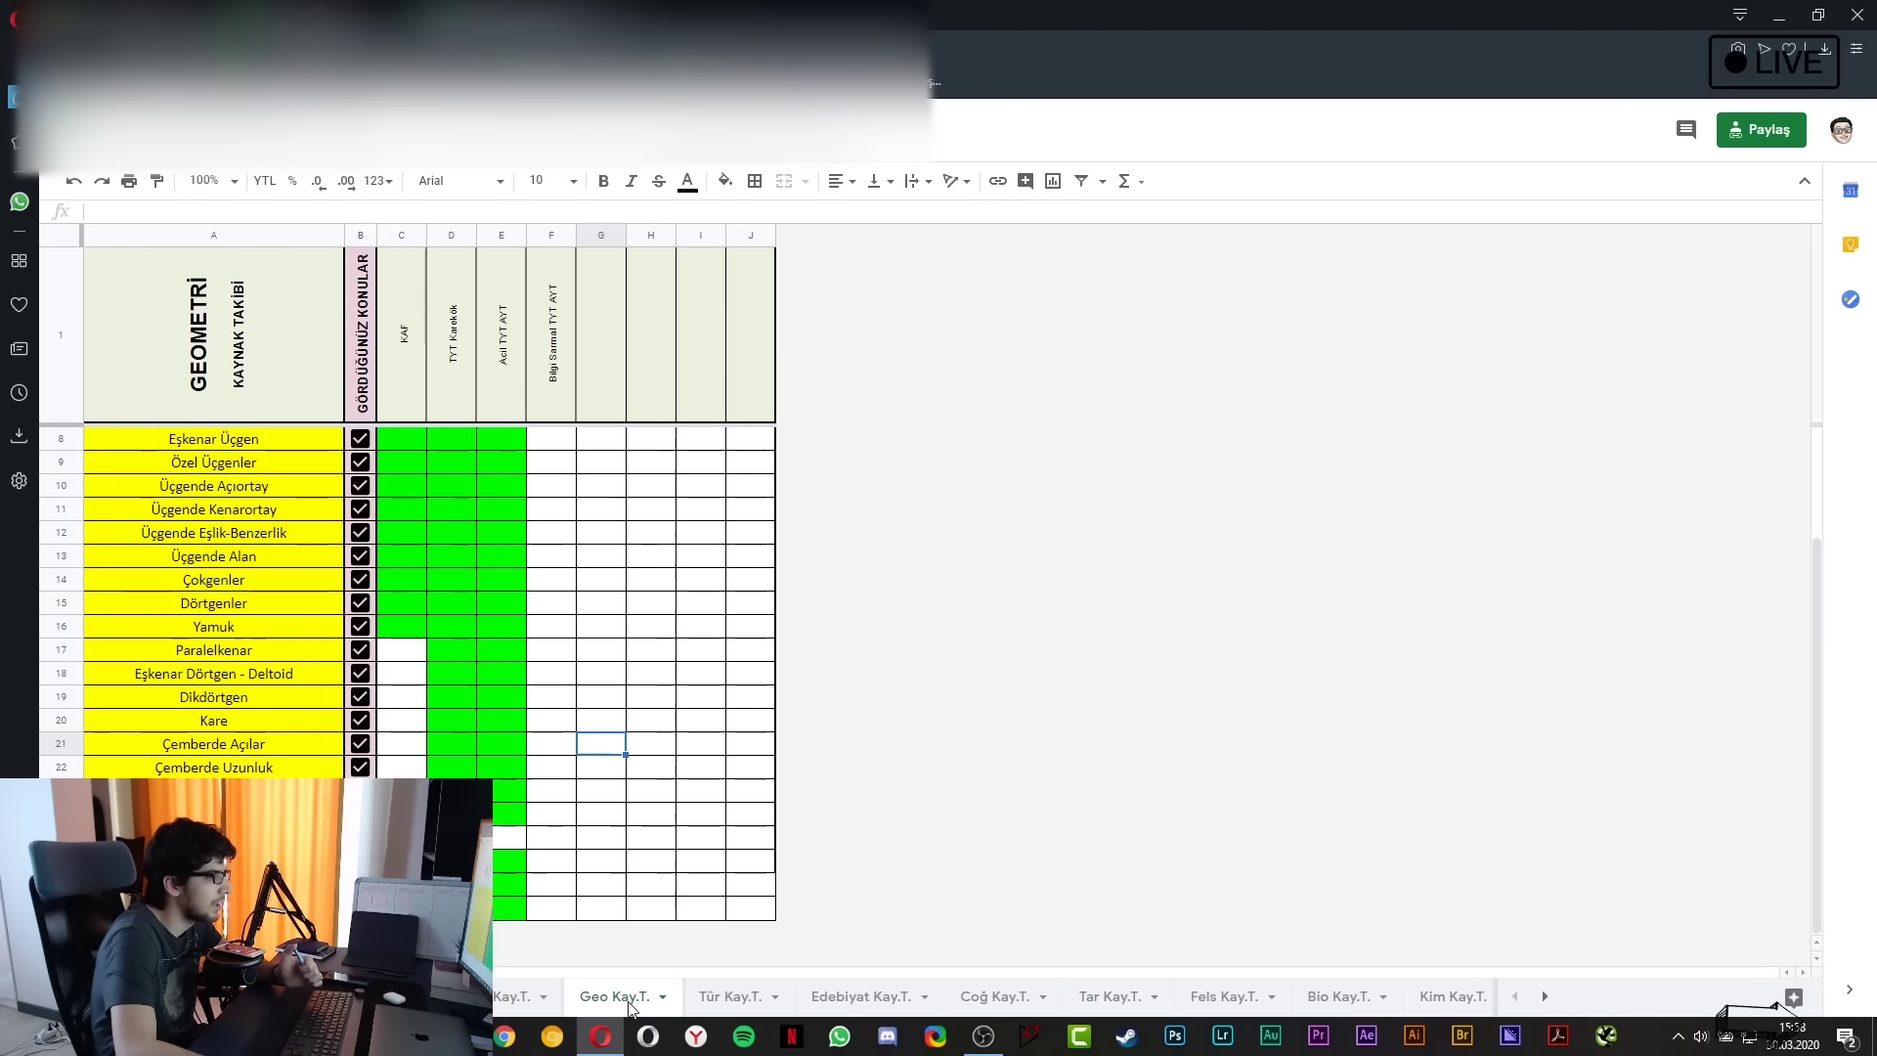
click(516, 997)
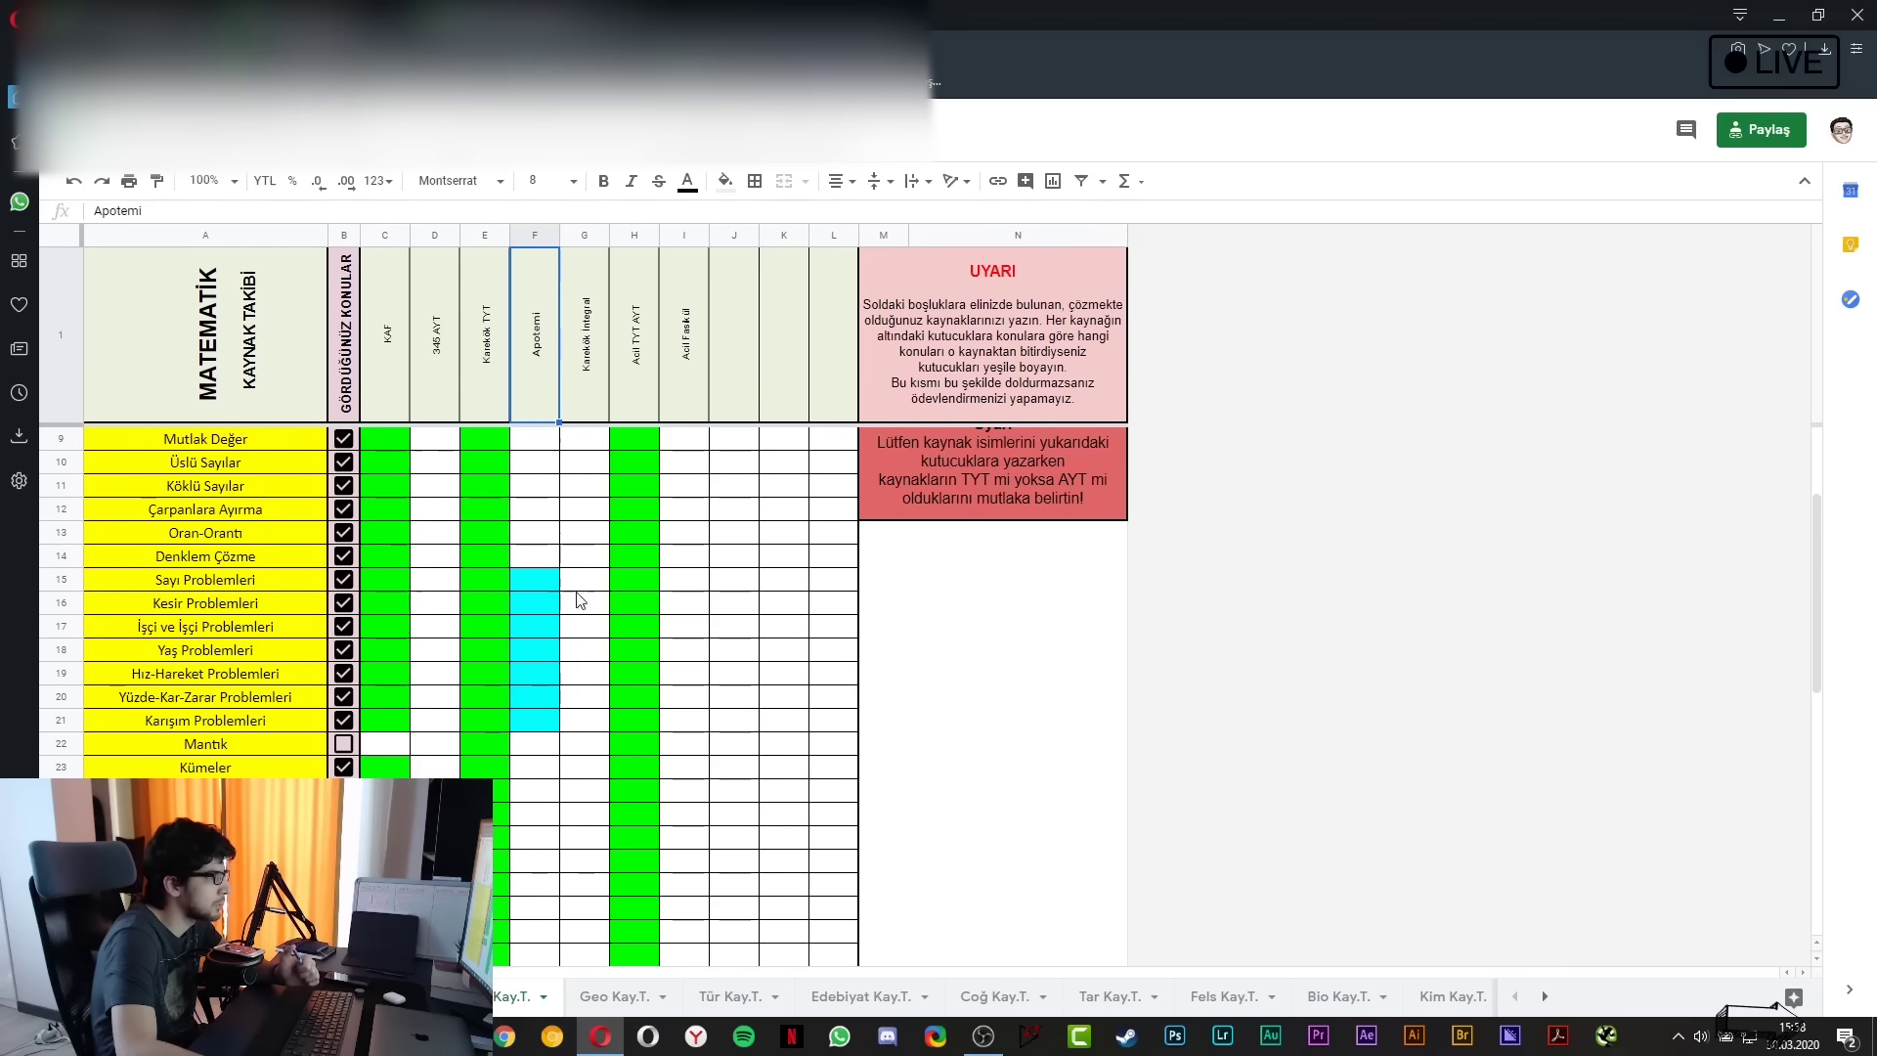
click(555, 744)
scroll(560, 779, down, 5)
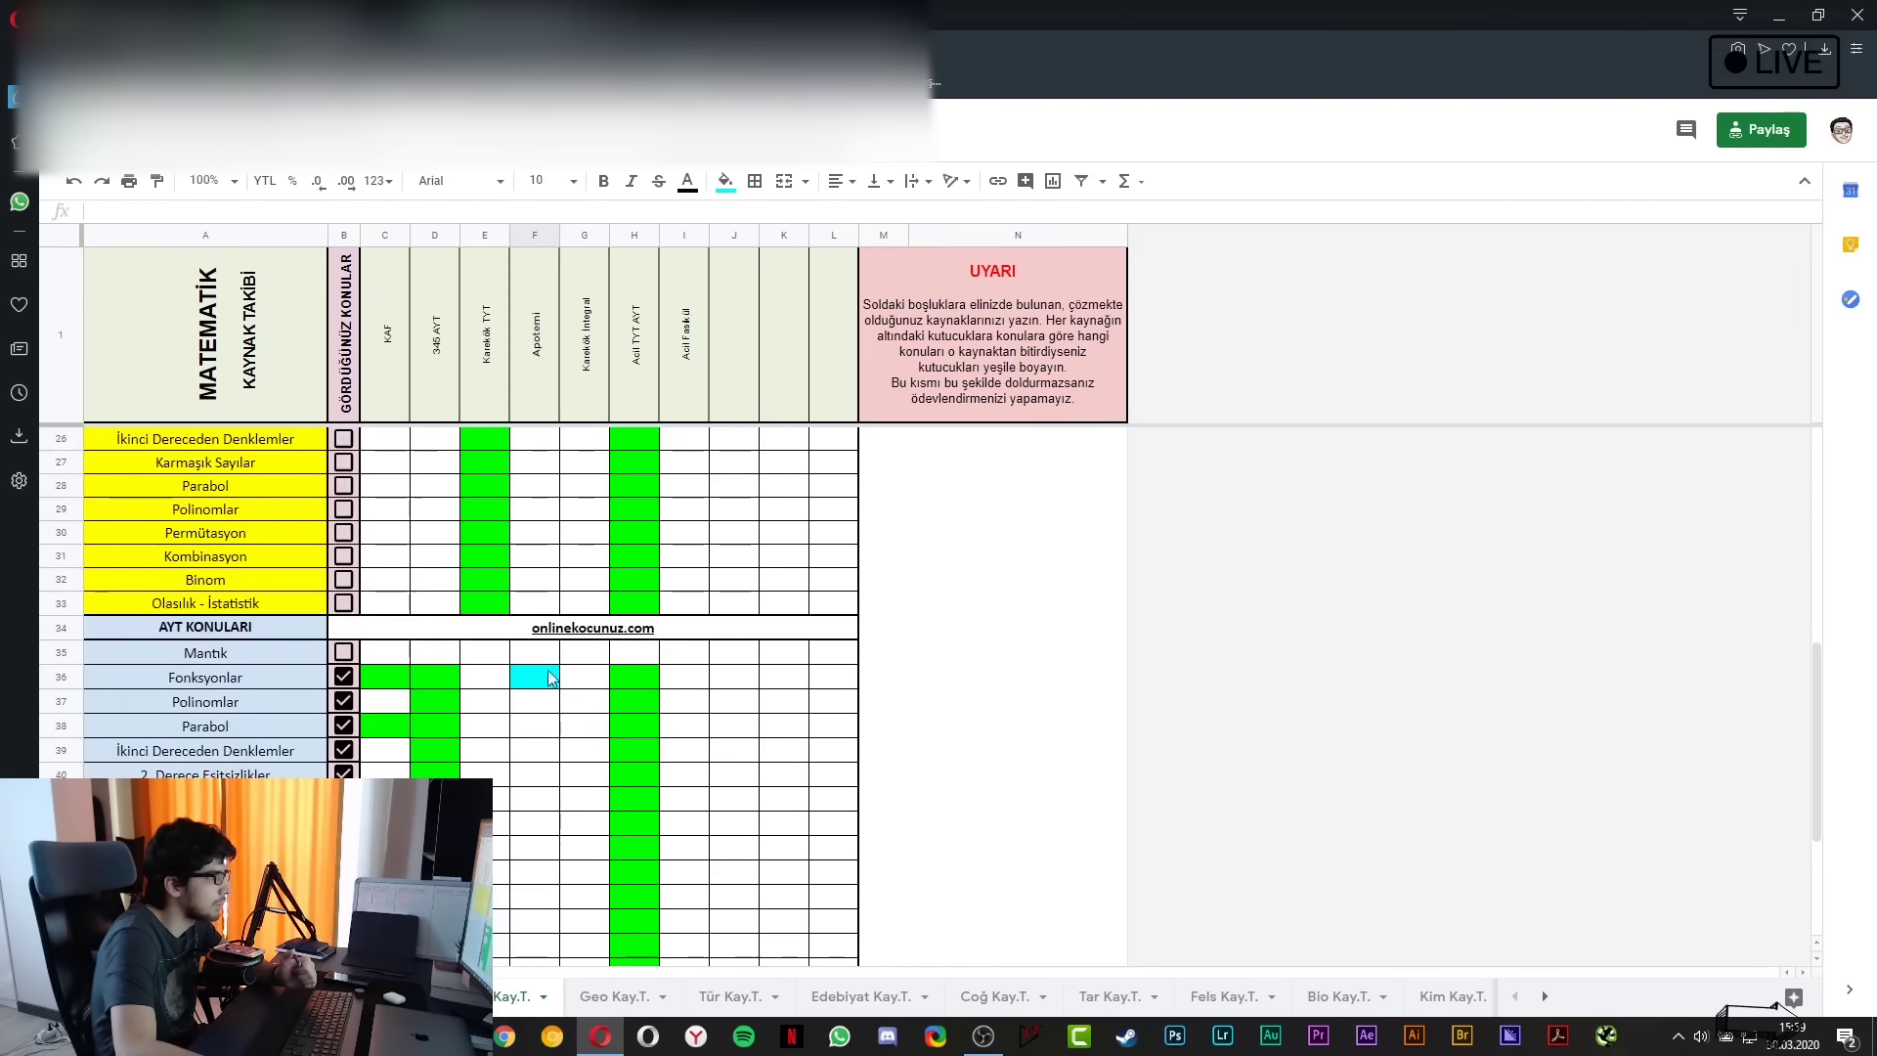
click(611, 996)
click(729, 996)
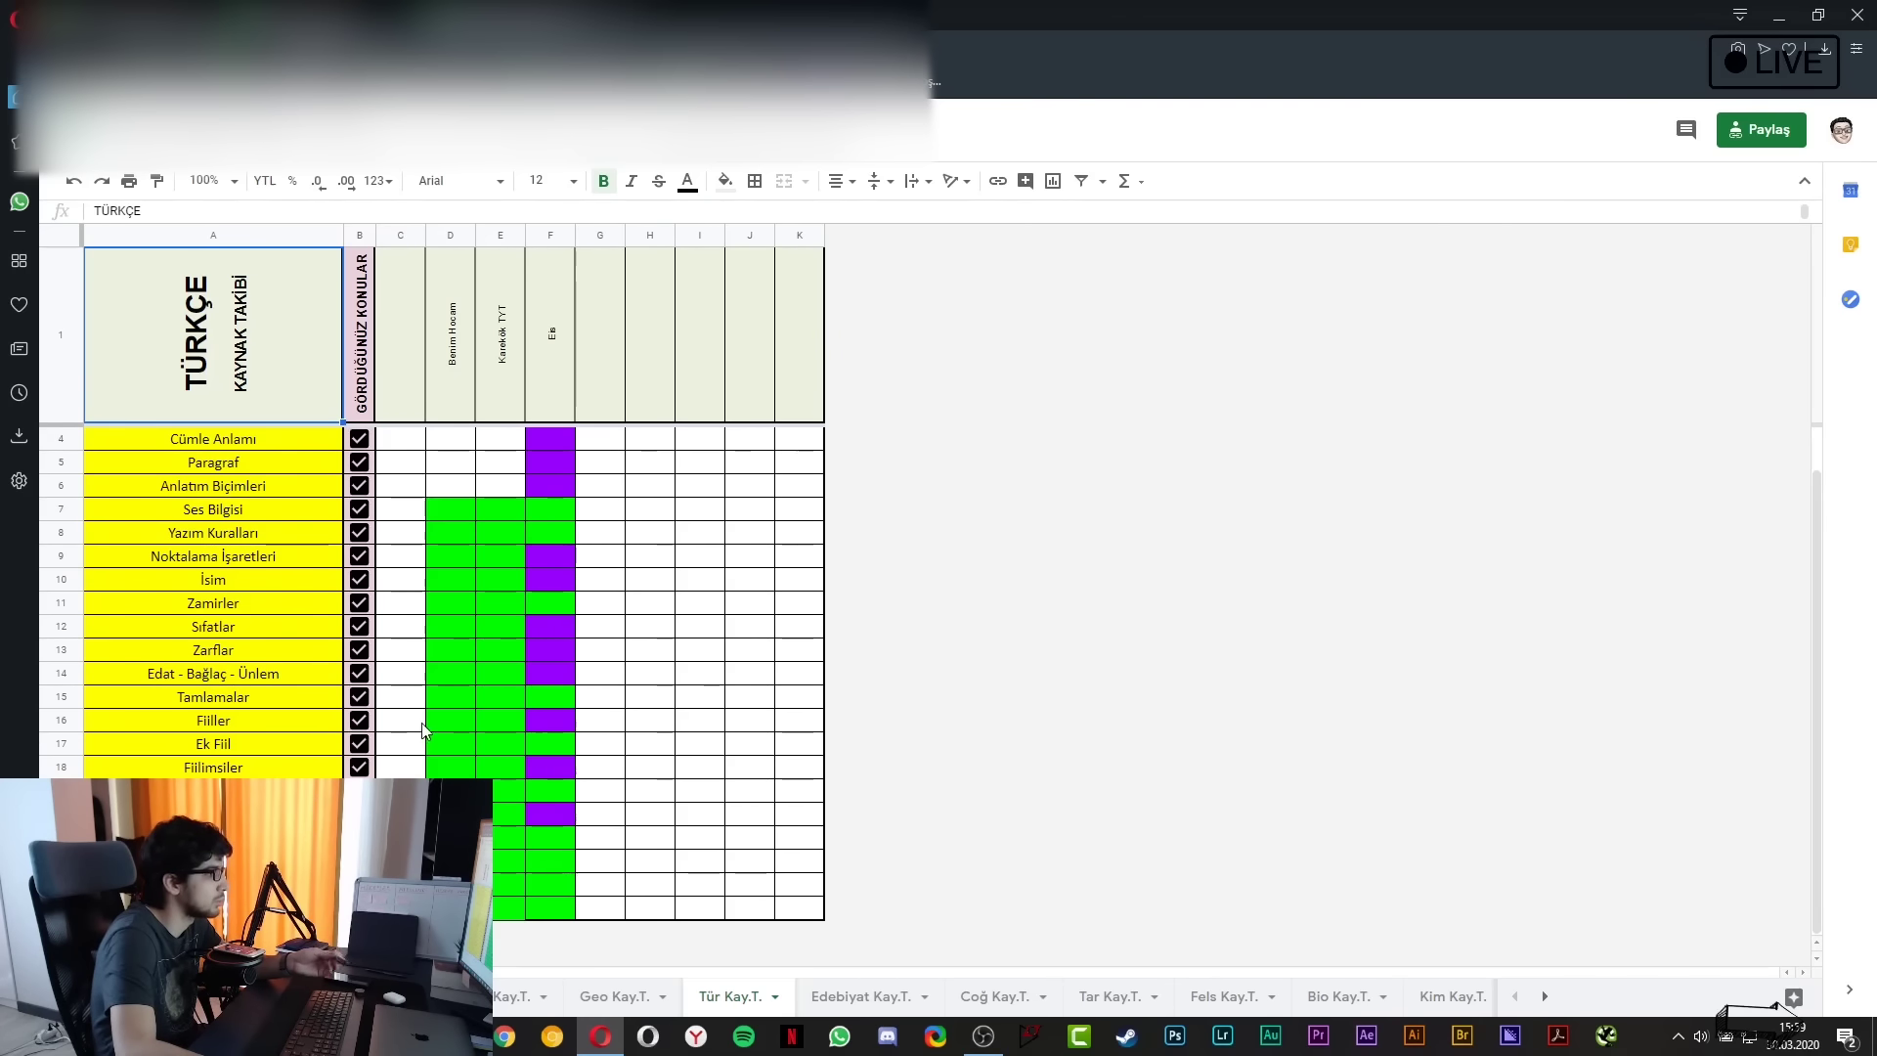
click(511, 993)
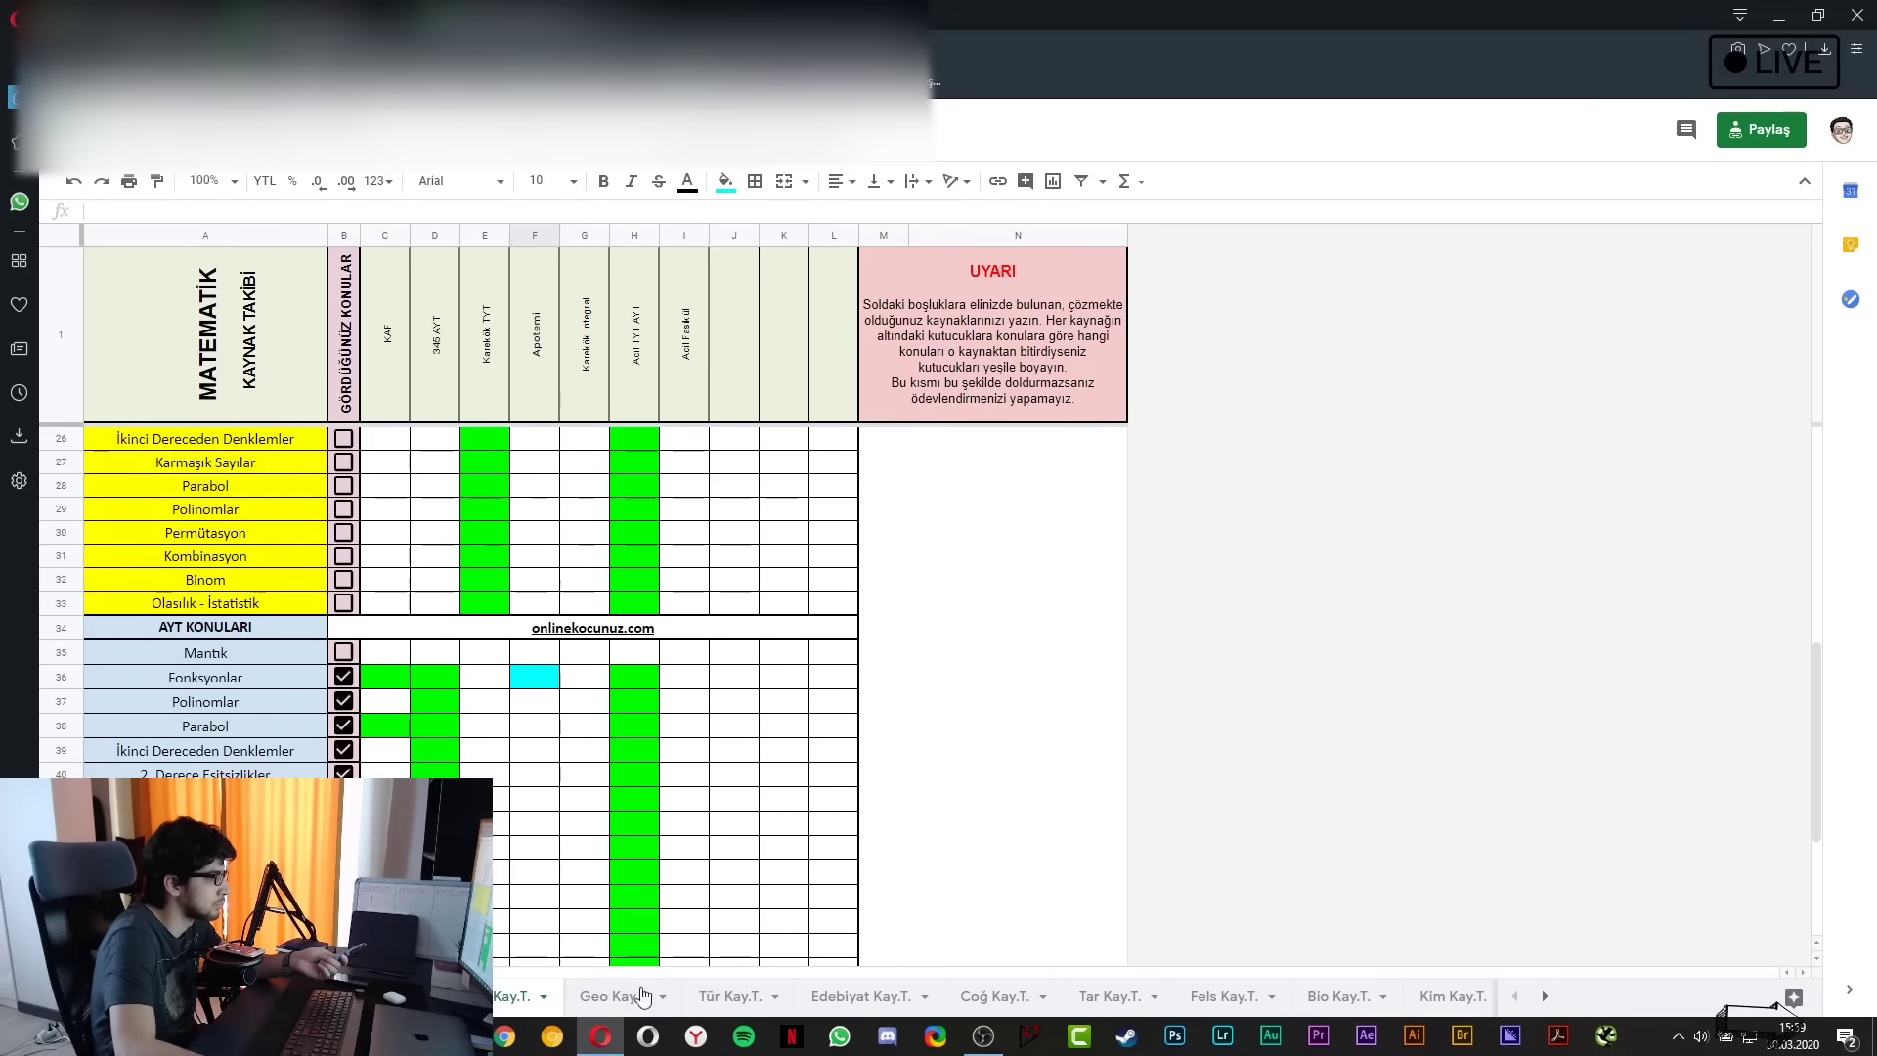
click(865, 997)
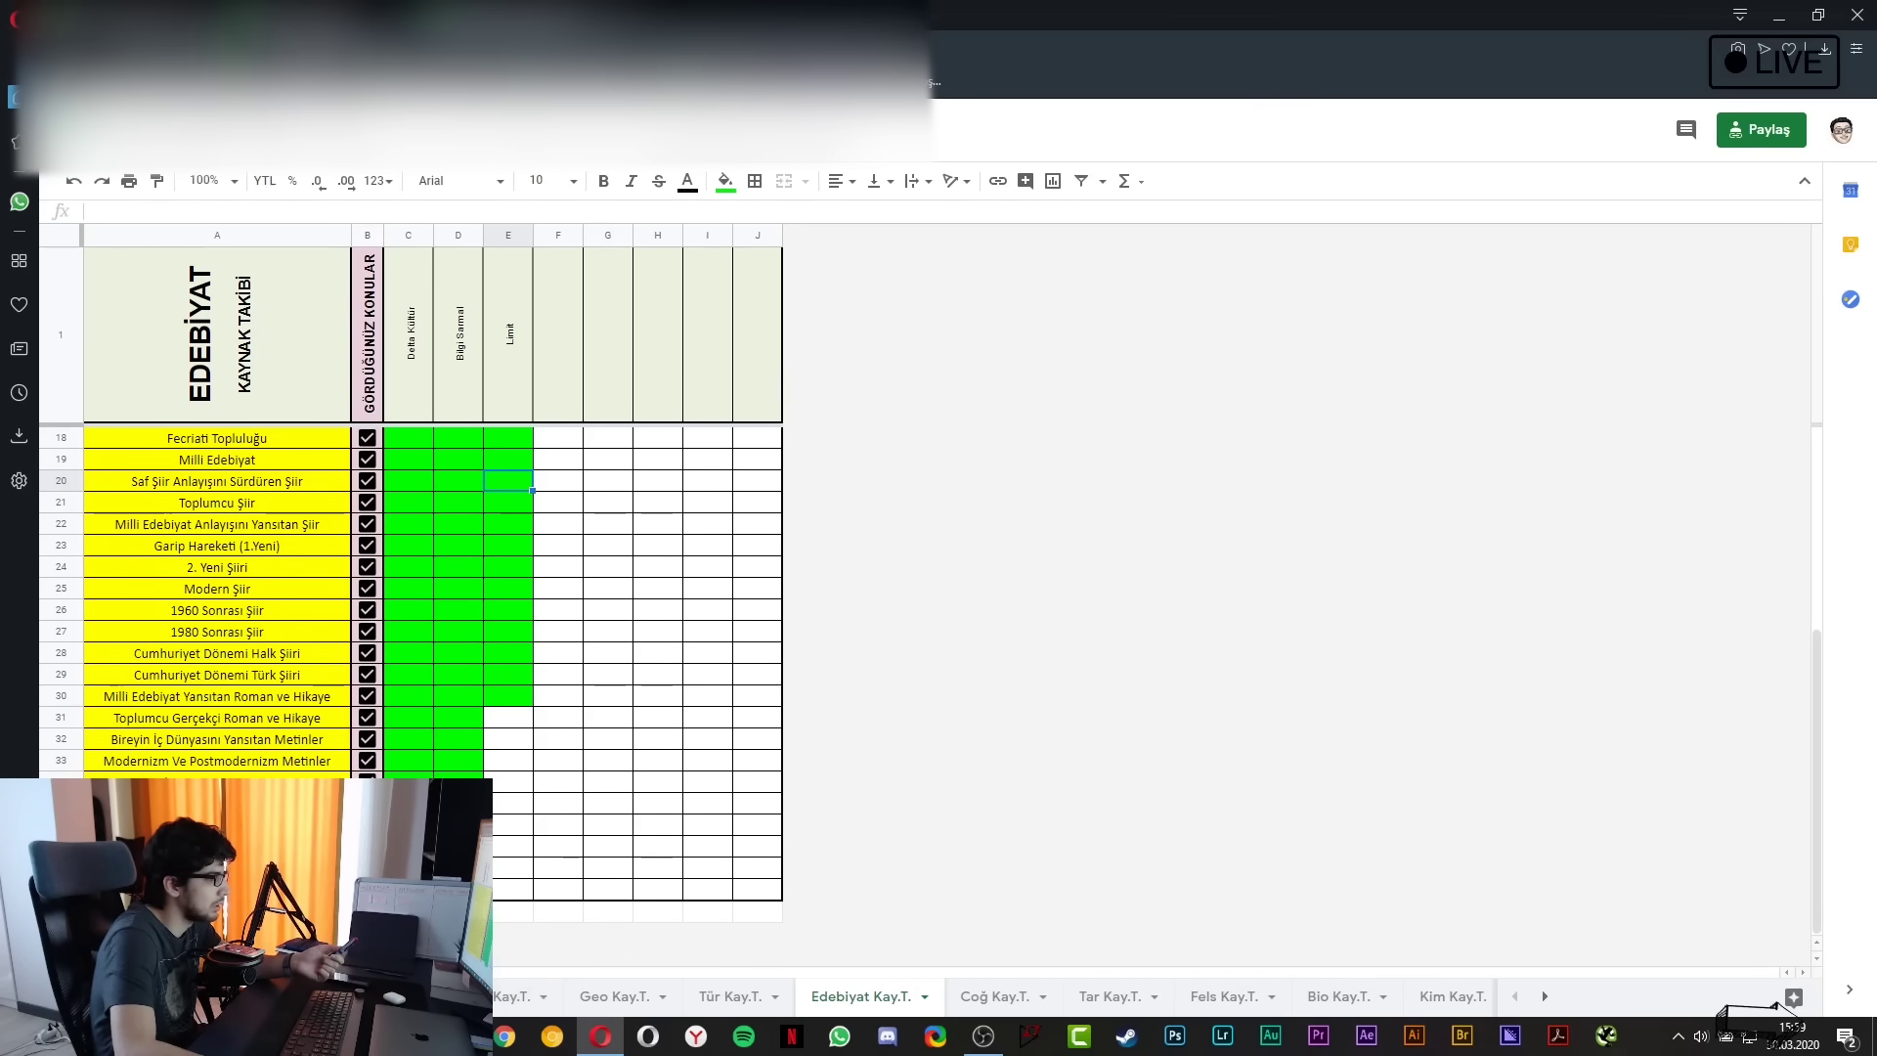
Return to the weekly question-tracking table and check the target total of the week starting 28.03.2020
key(ctrl+Page_Up)
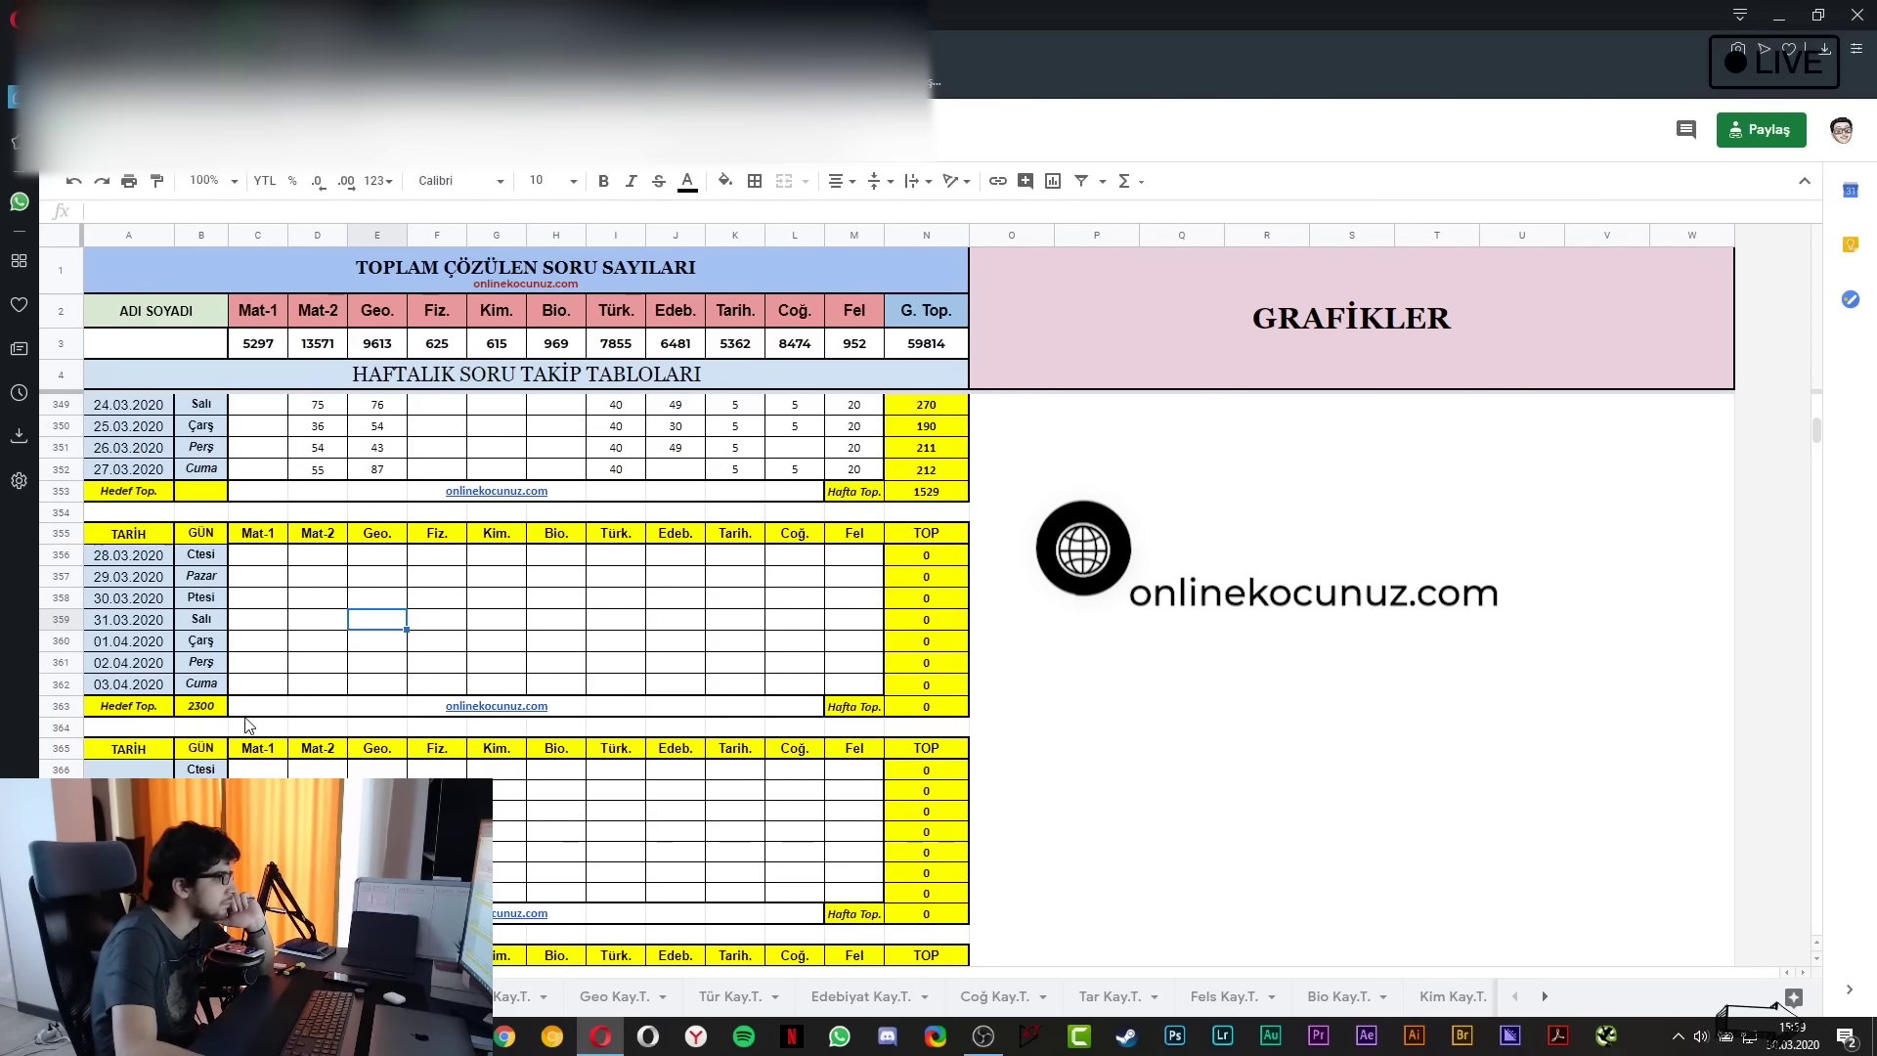
click(282, 712)
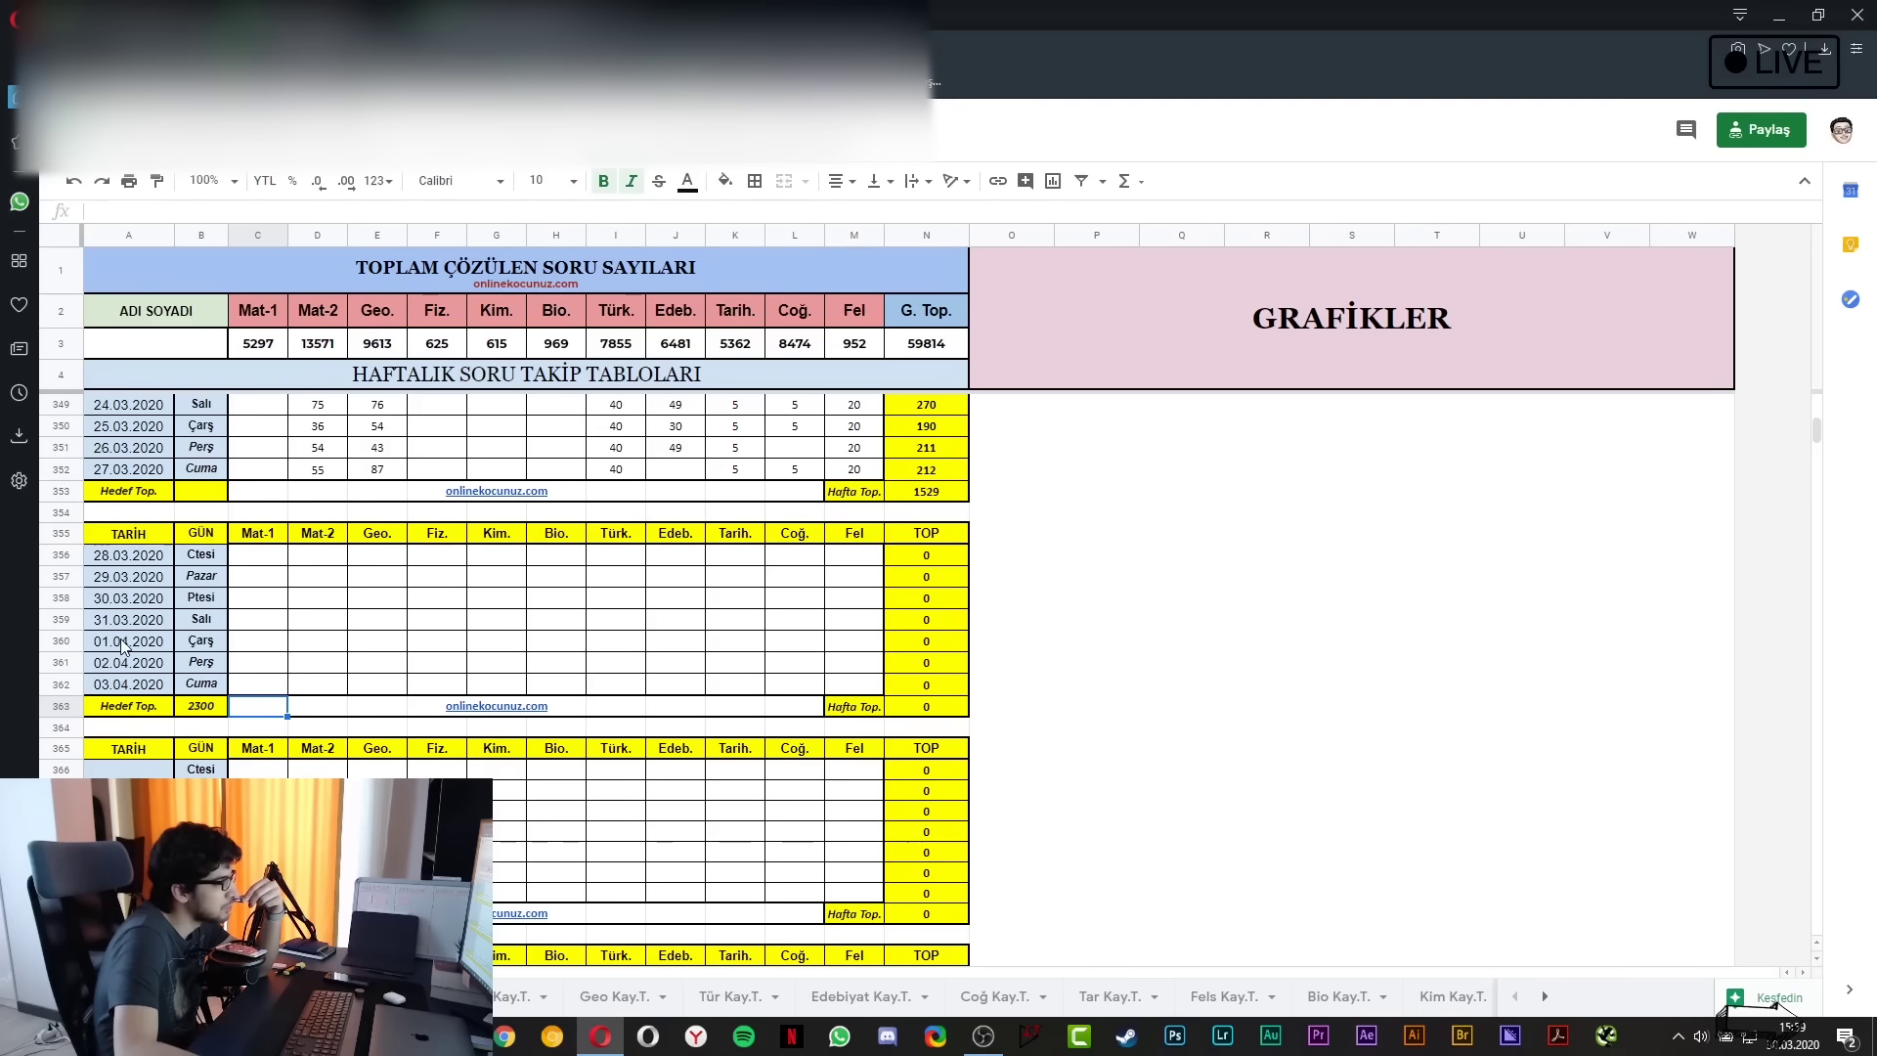
click(209, 714)
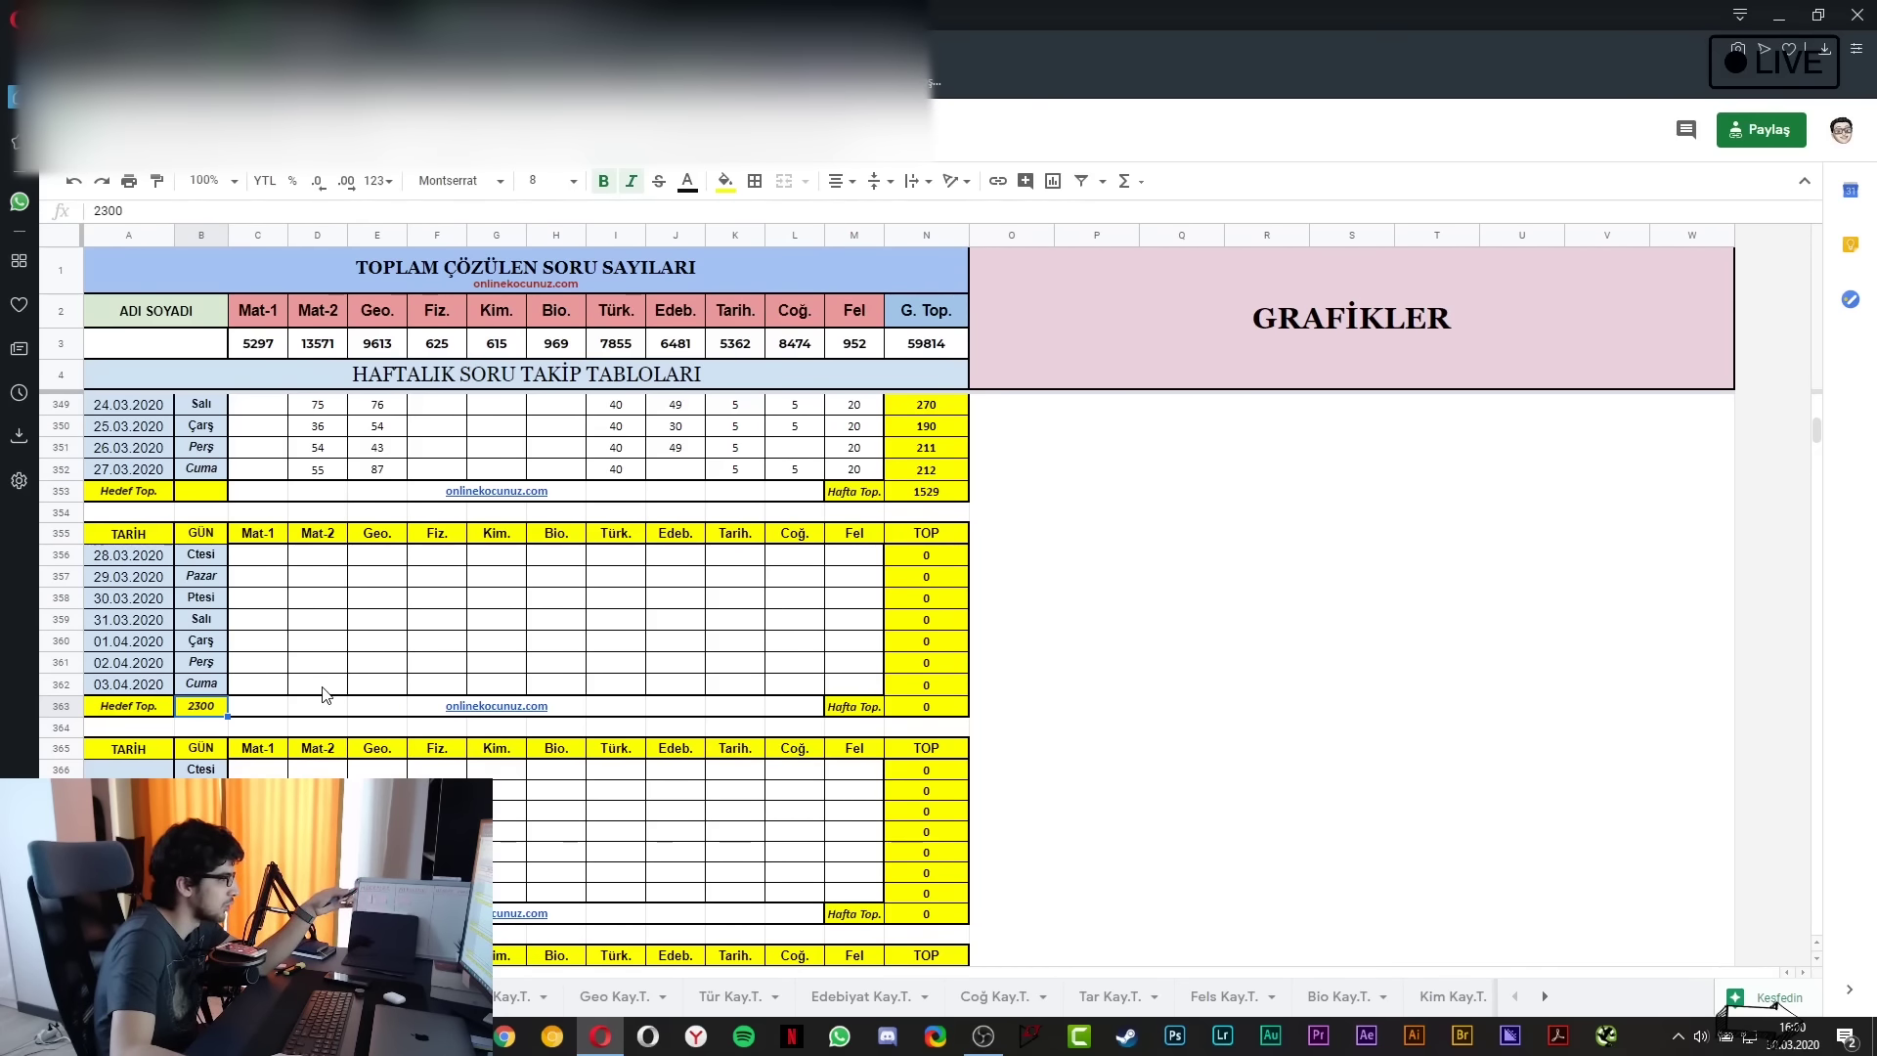
Look over the mathematics, literature, geography and history resource-tracking sheets once more
click(518, 996)
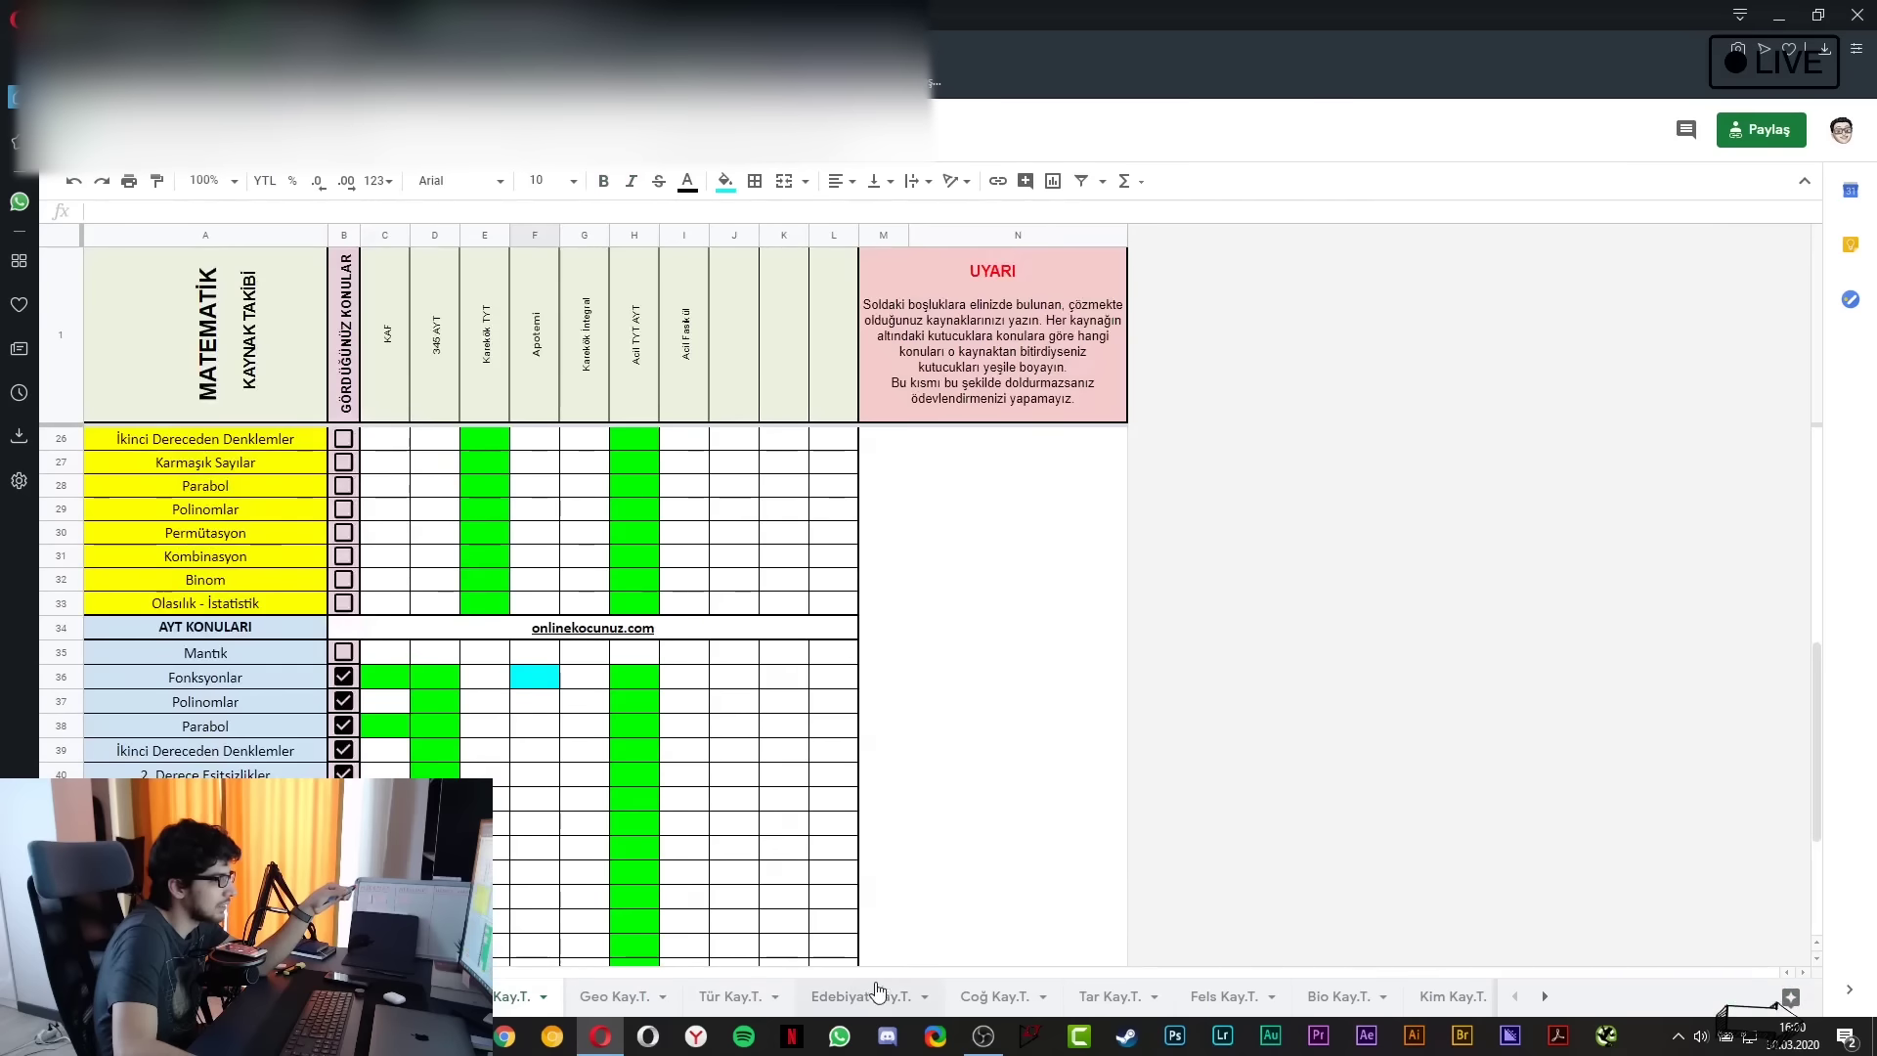
click(865, 995)
click(1036, 998)
click(1110, 998)
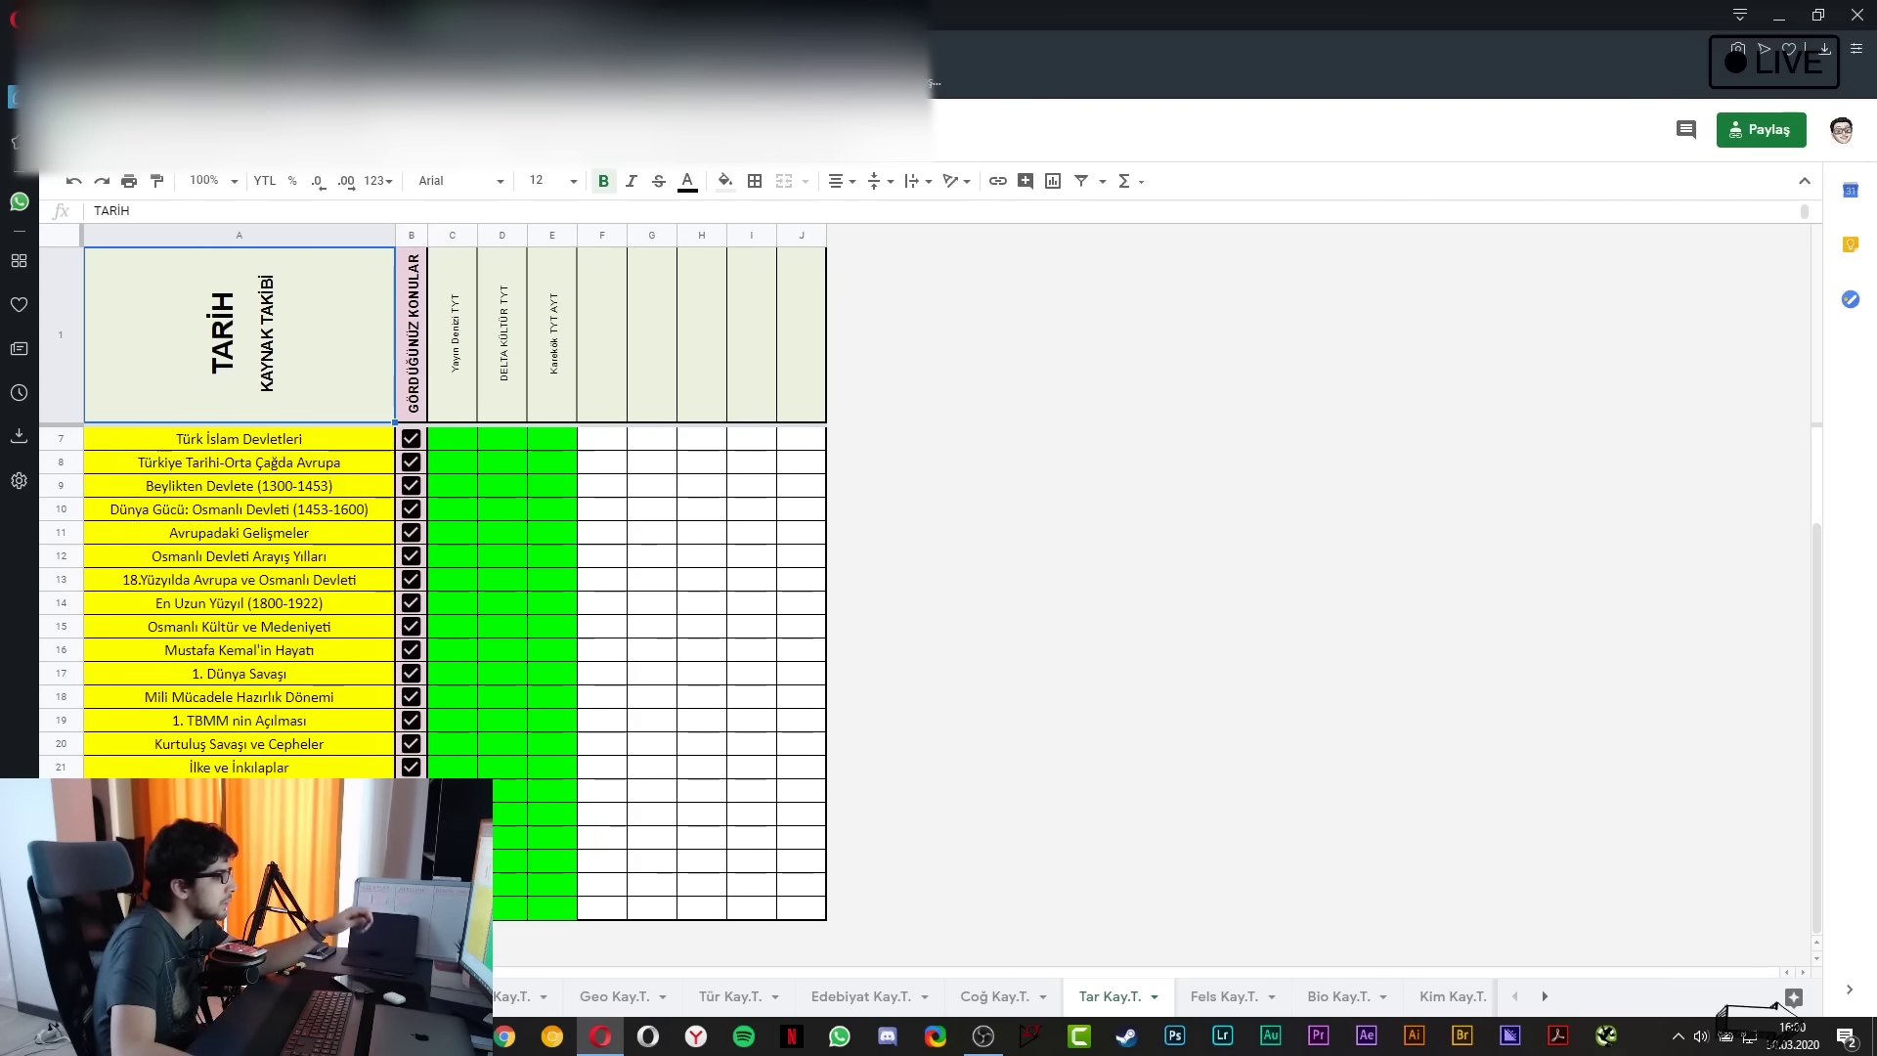
Go back to the weekly table, review the previous week's question counts, and select the new week's Mat-1 to Geo. cells
key(ctrl+shift+Page_Up)
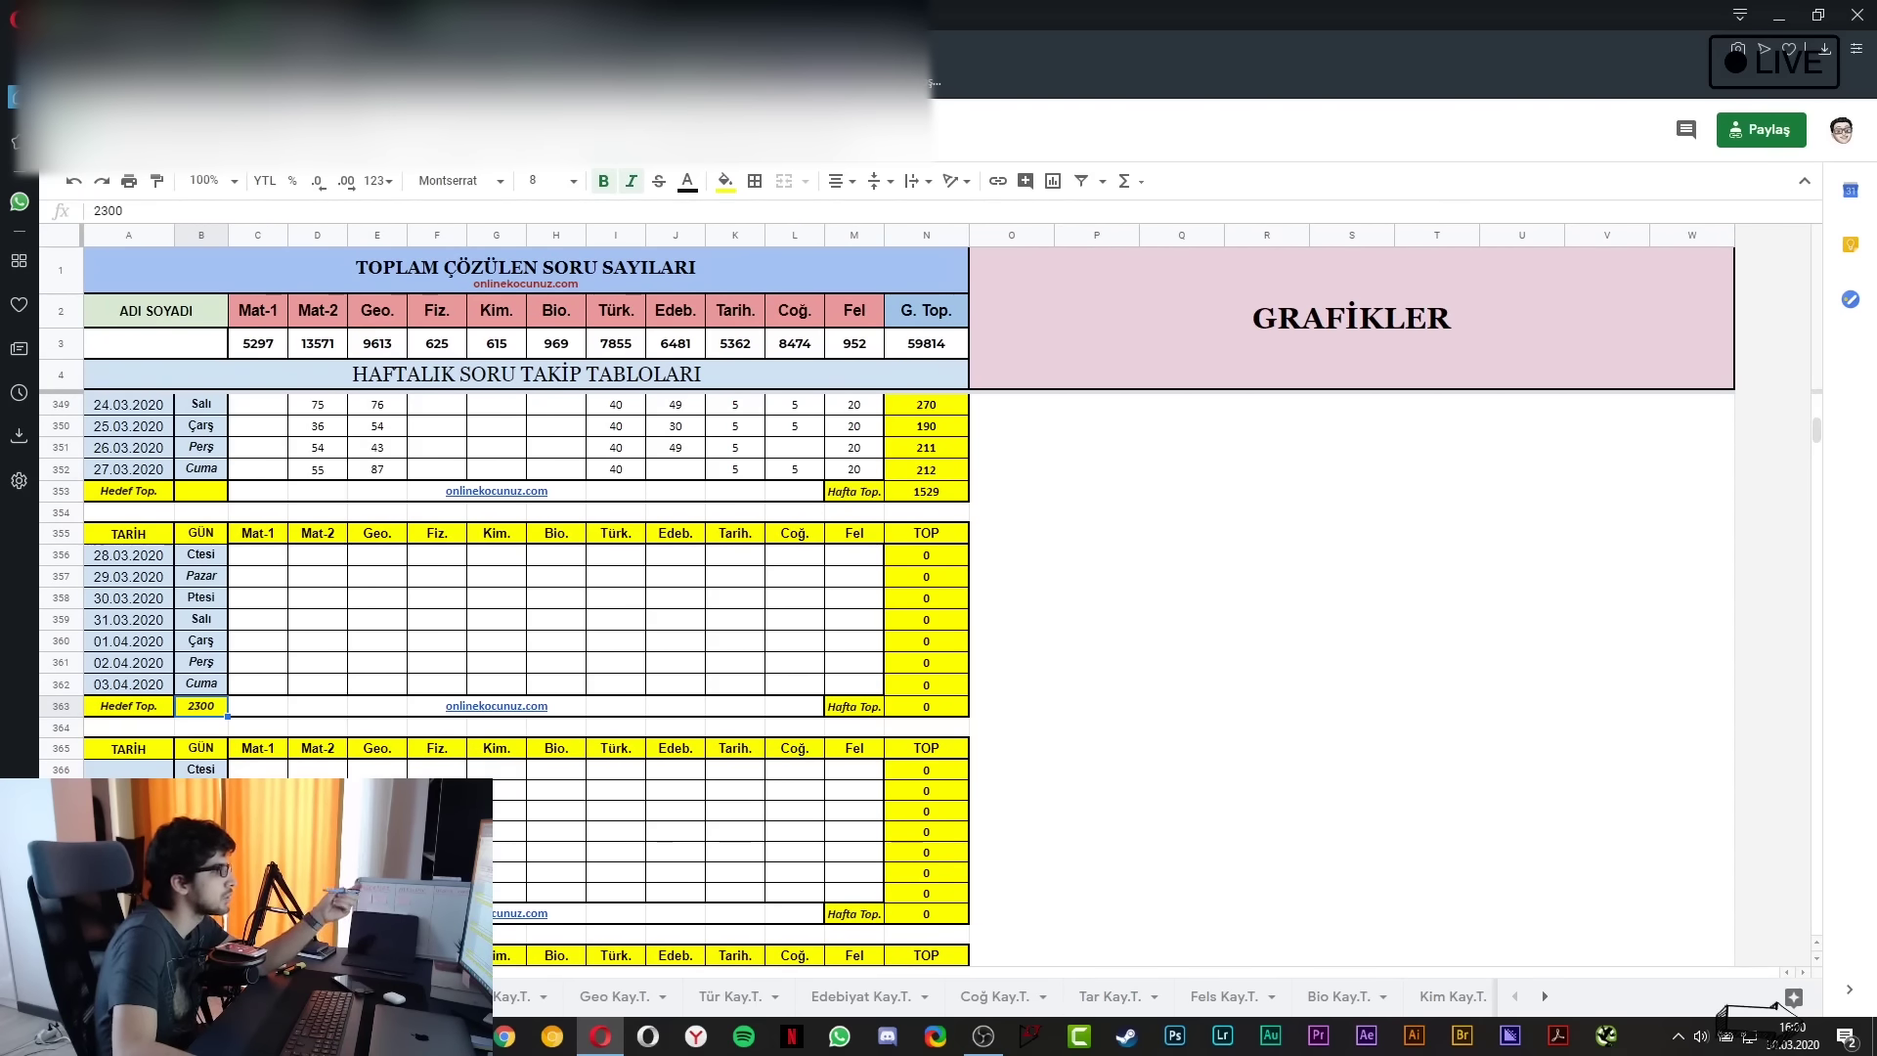
scroll(207, 757, up, 2)
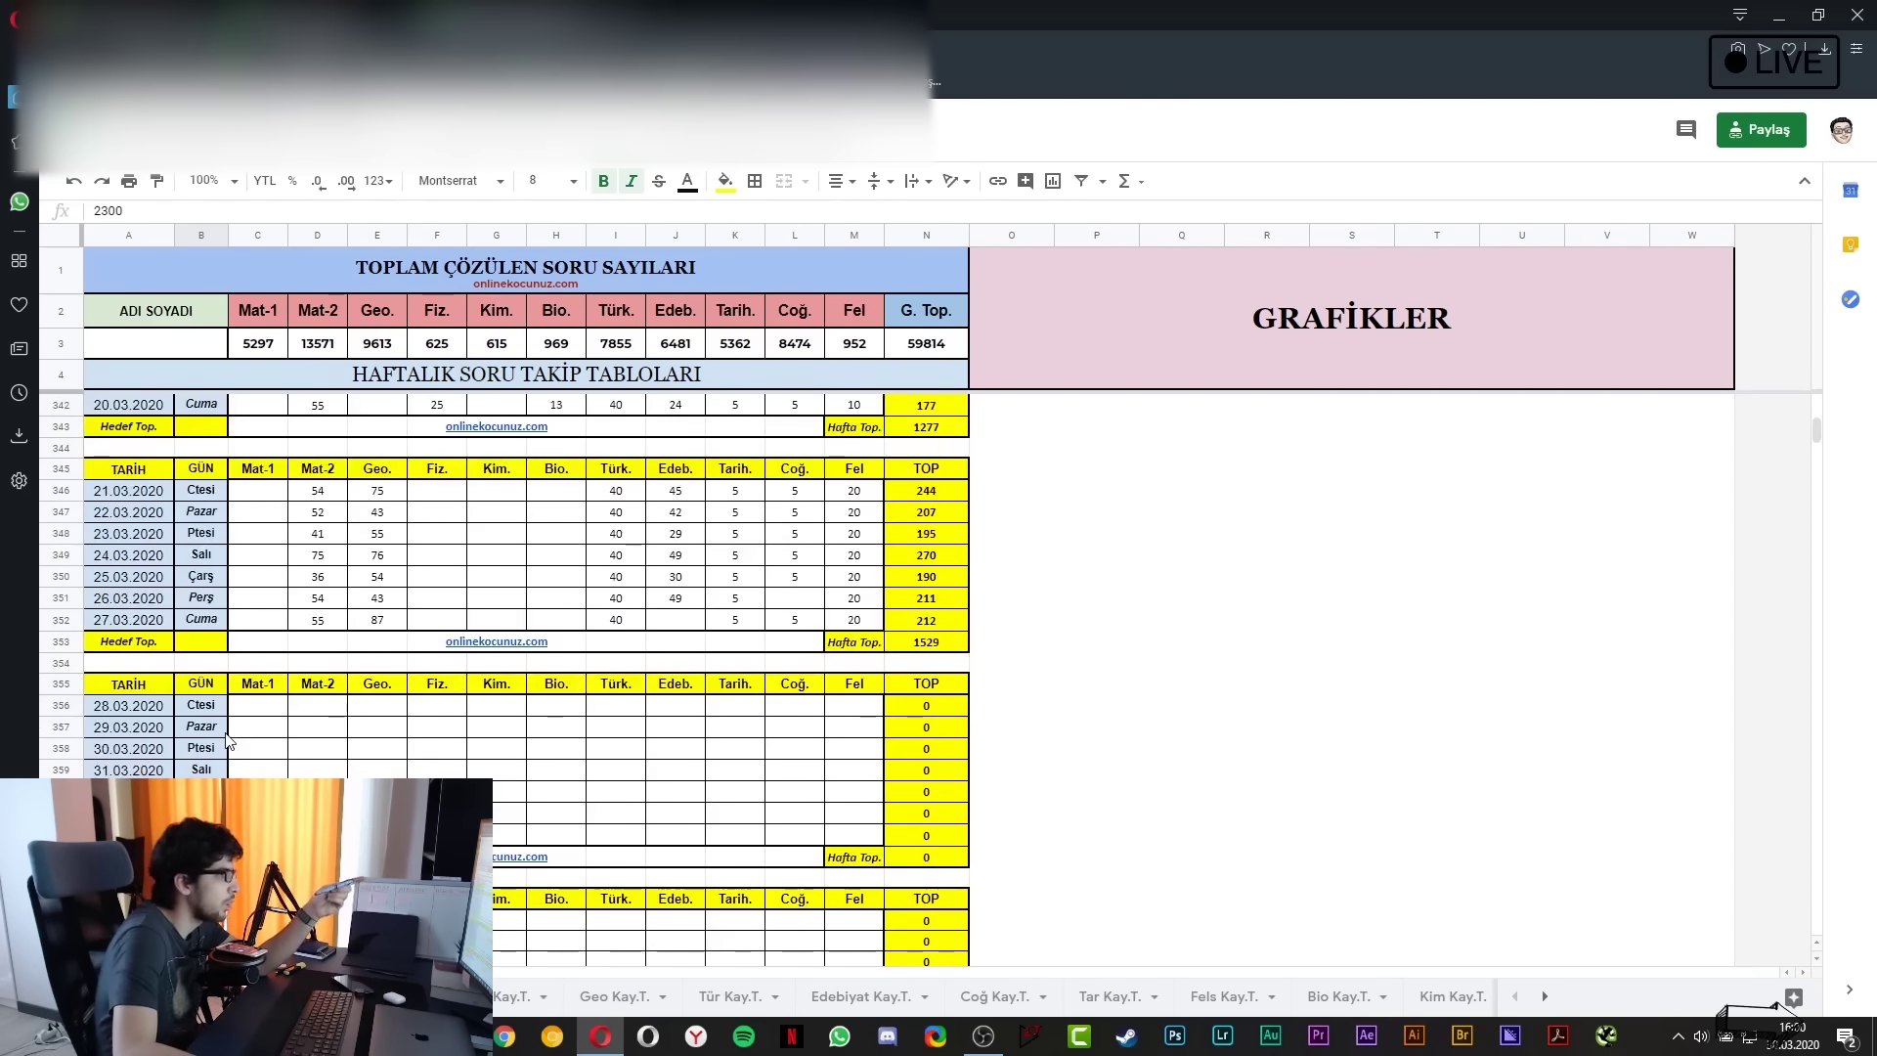
scroll(231, 748, down, 1)
scroll(244, 749, down, 2)
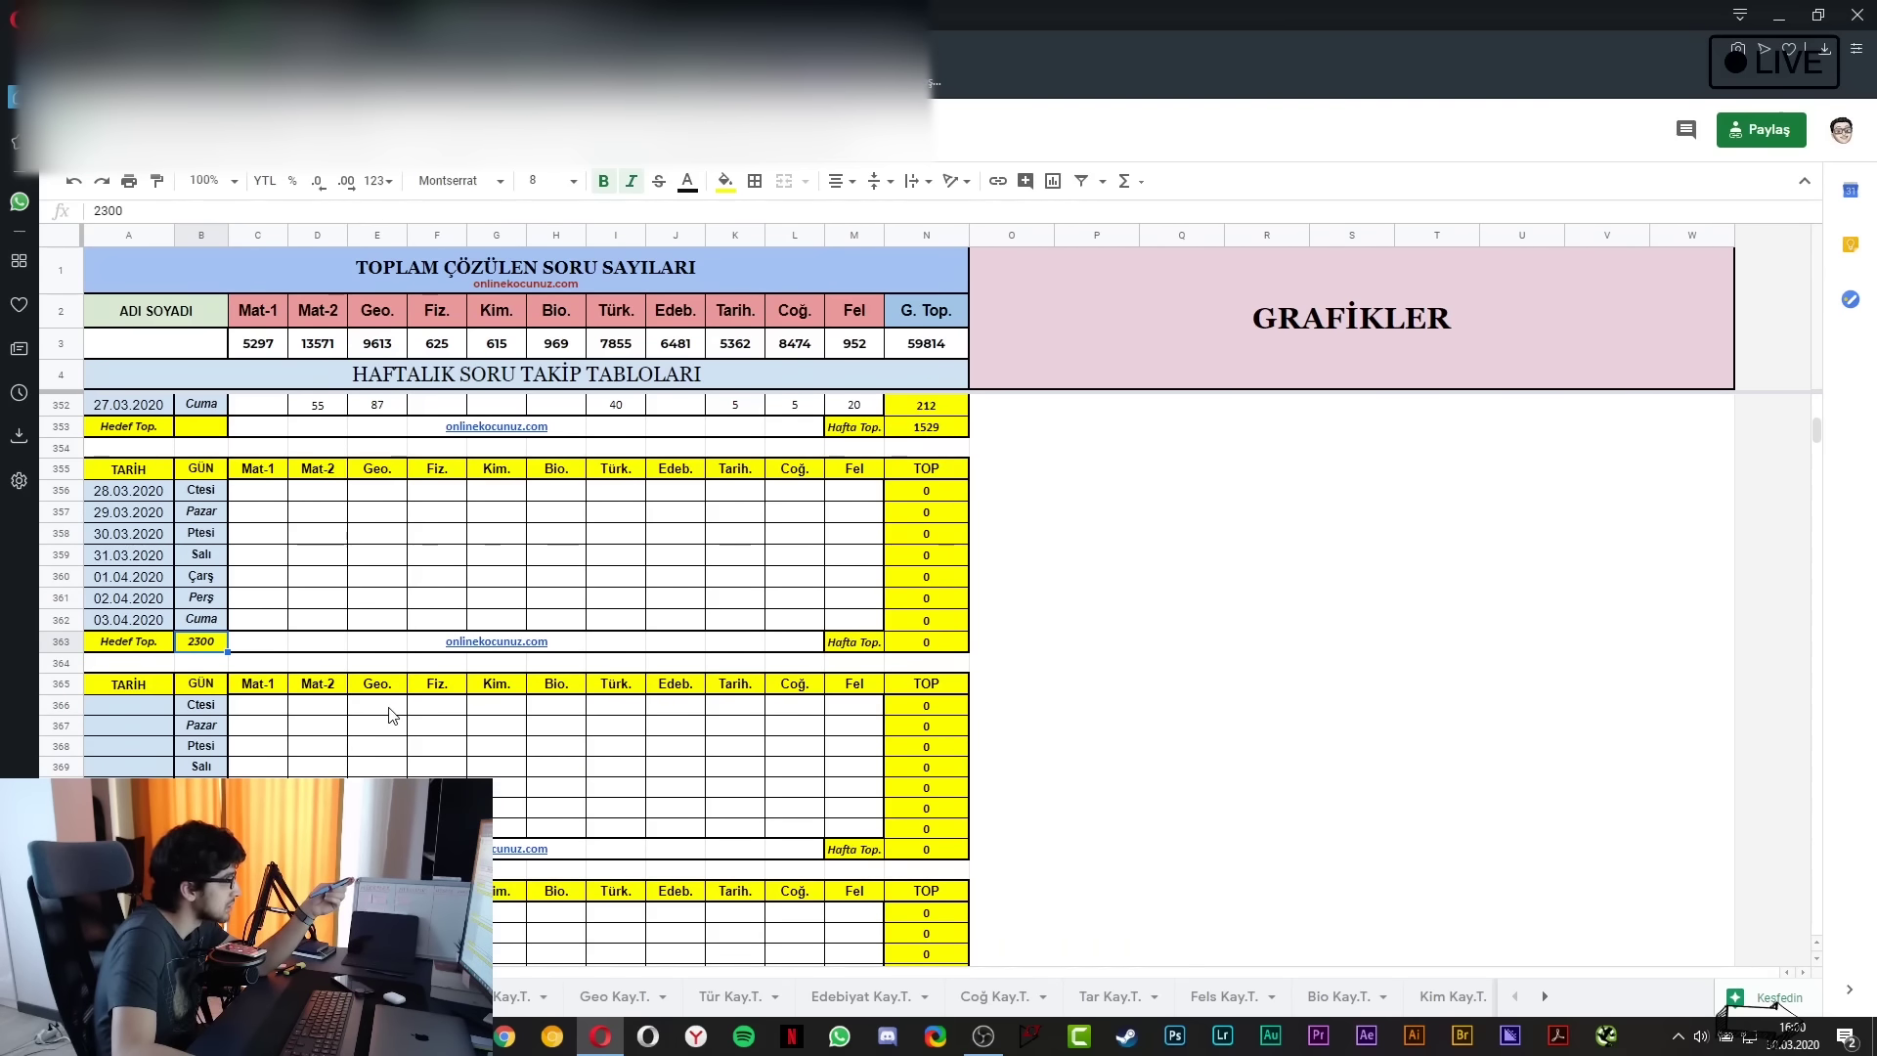
drag(256, 489, 402, 619)
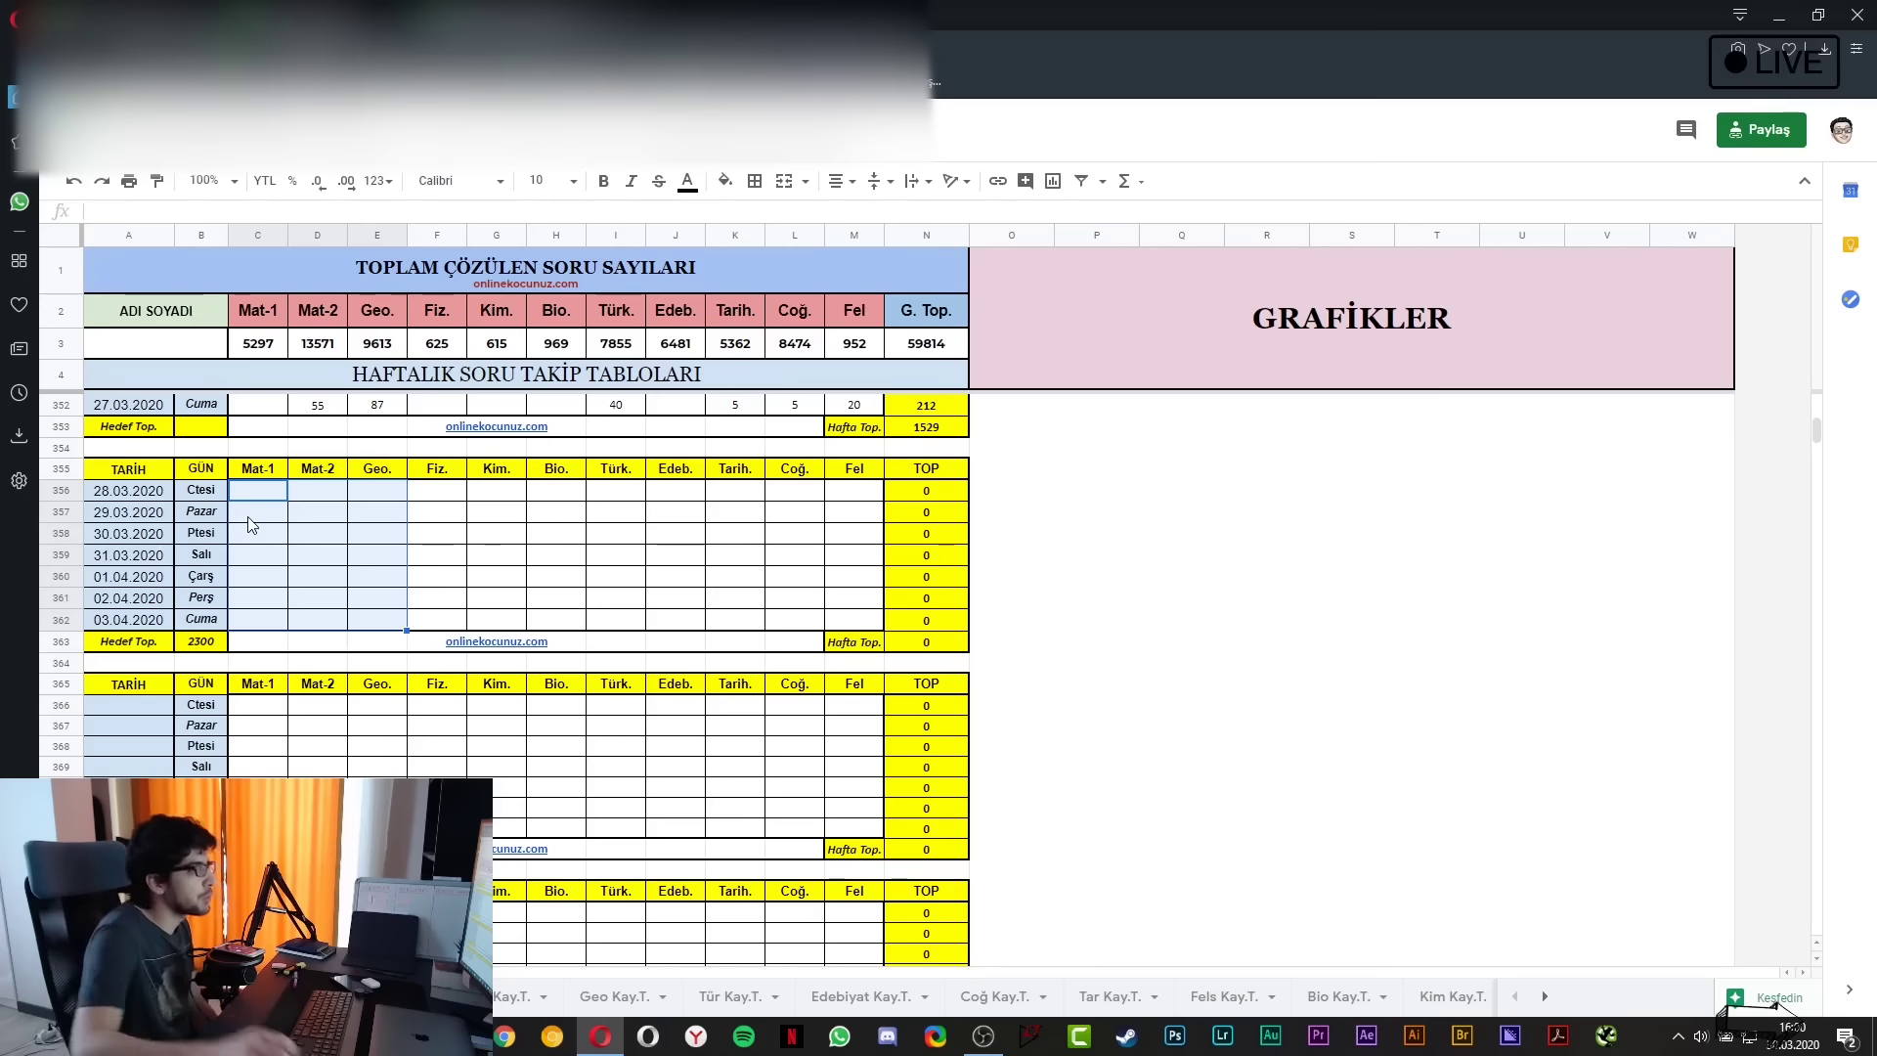
Set the target total (Hedef Top.) of the week starting 28.03.2020 to 2000
click(201, 653)
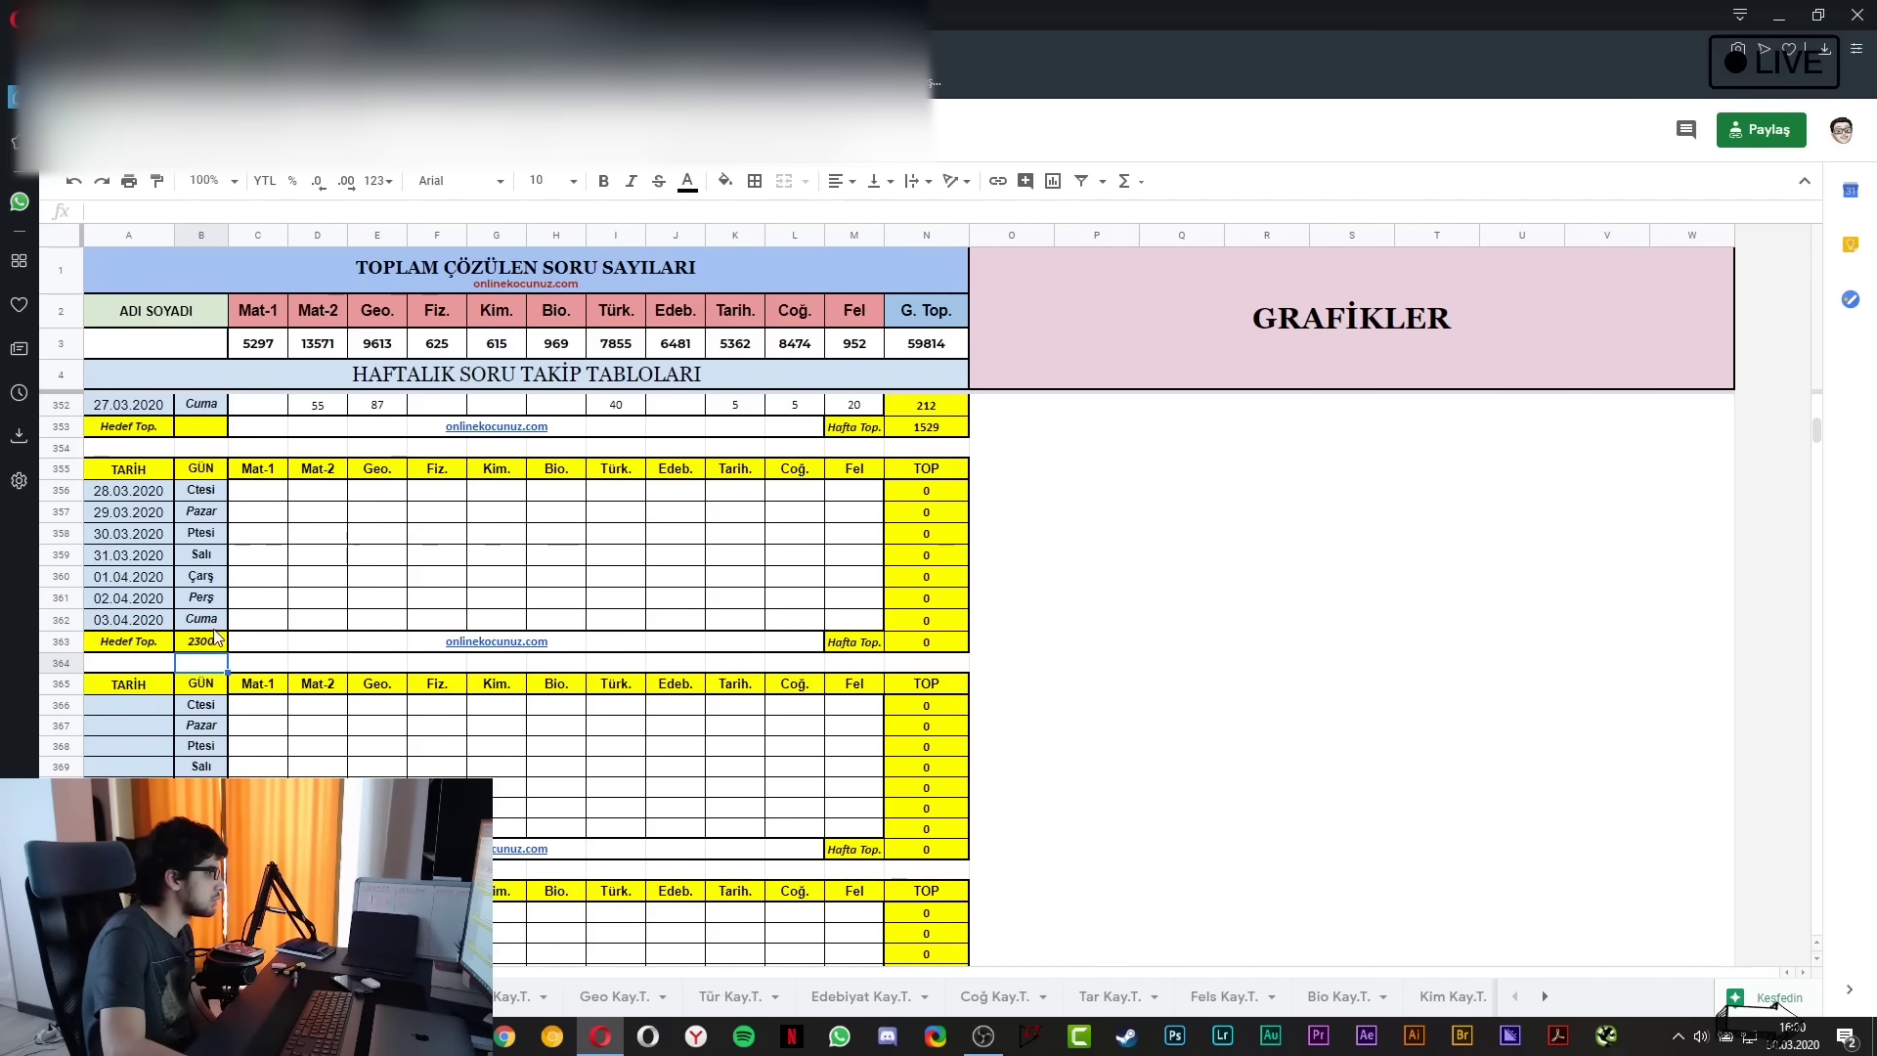
click(216, 644)
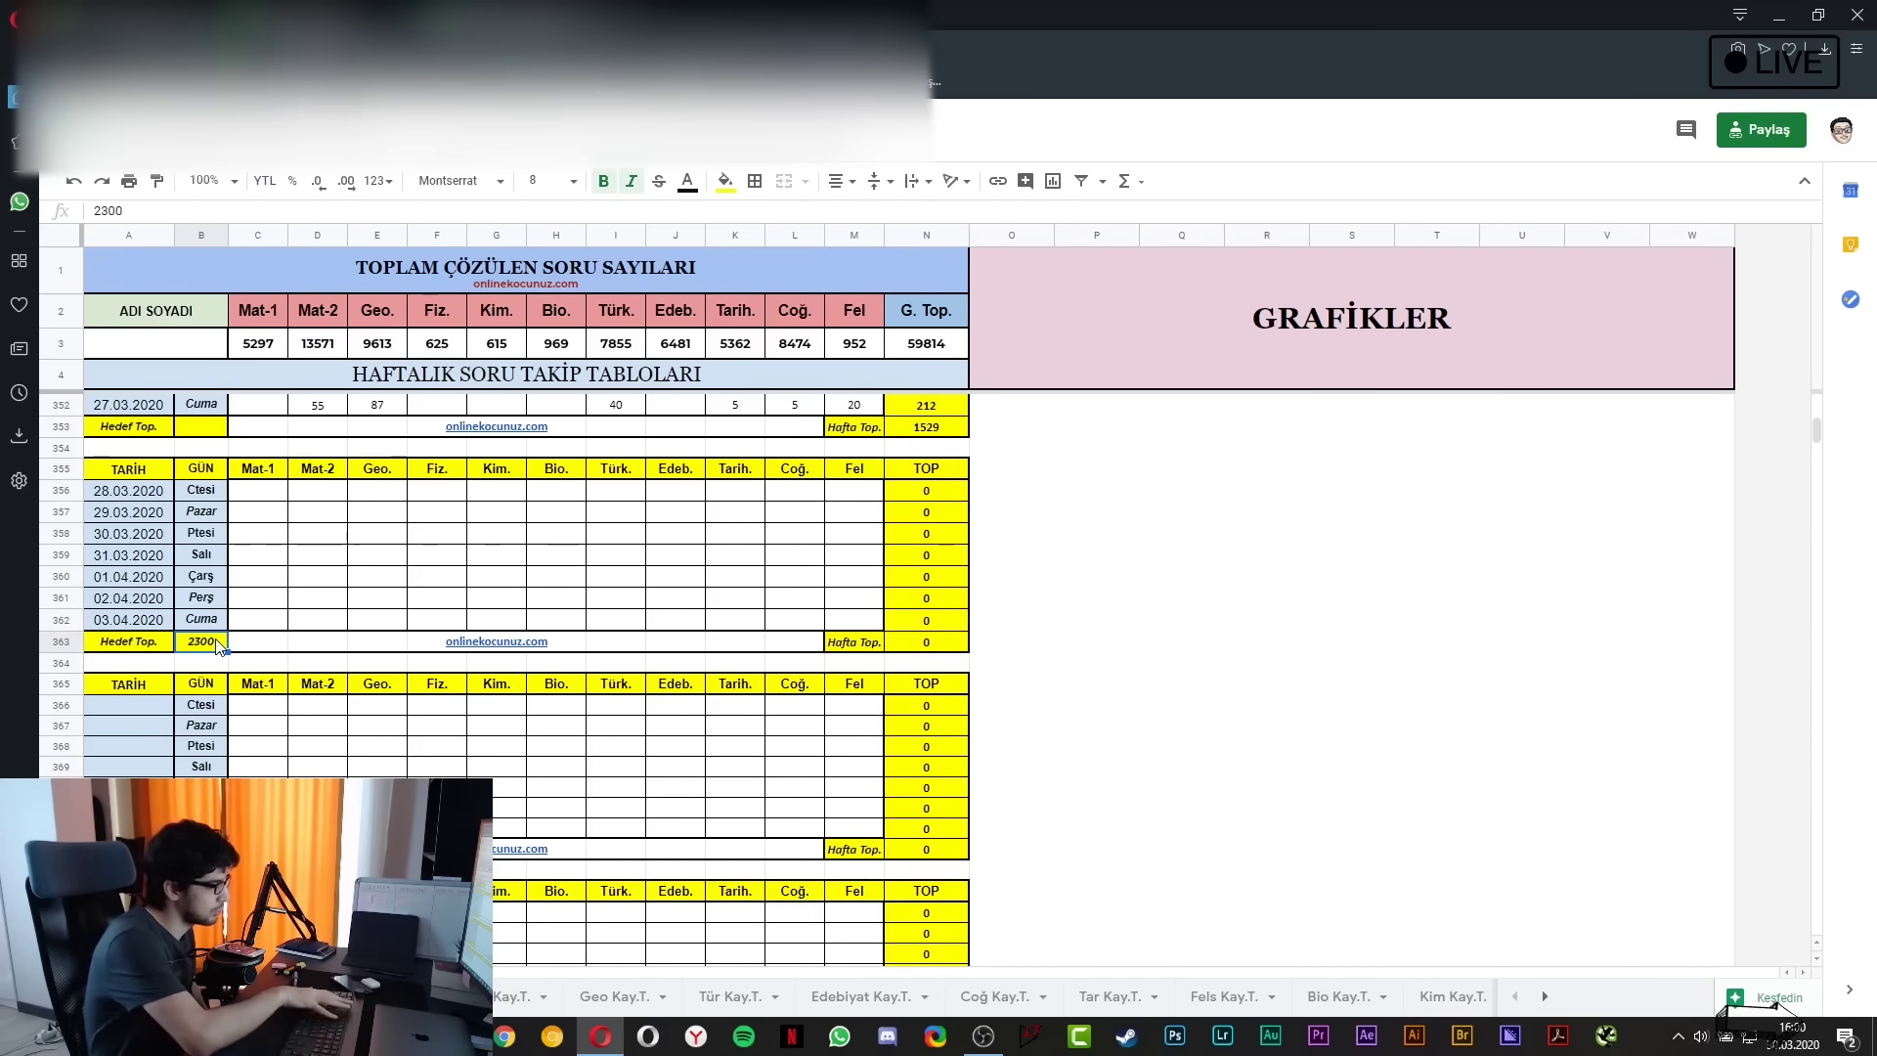
text(30)
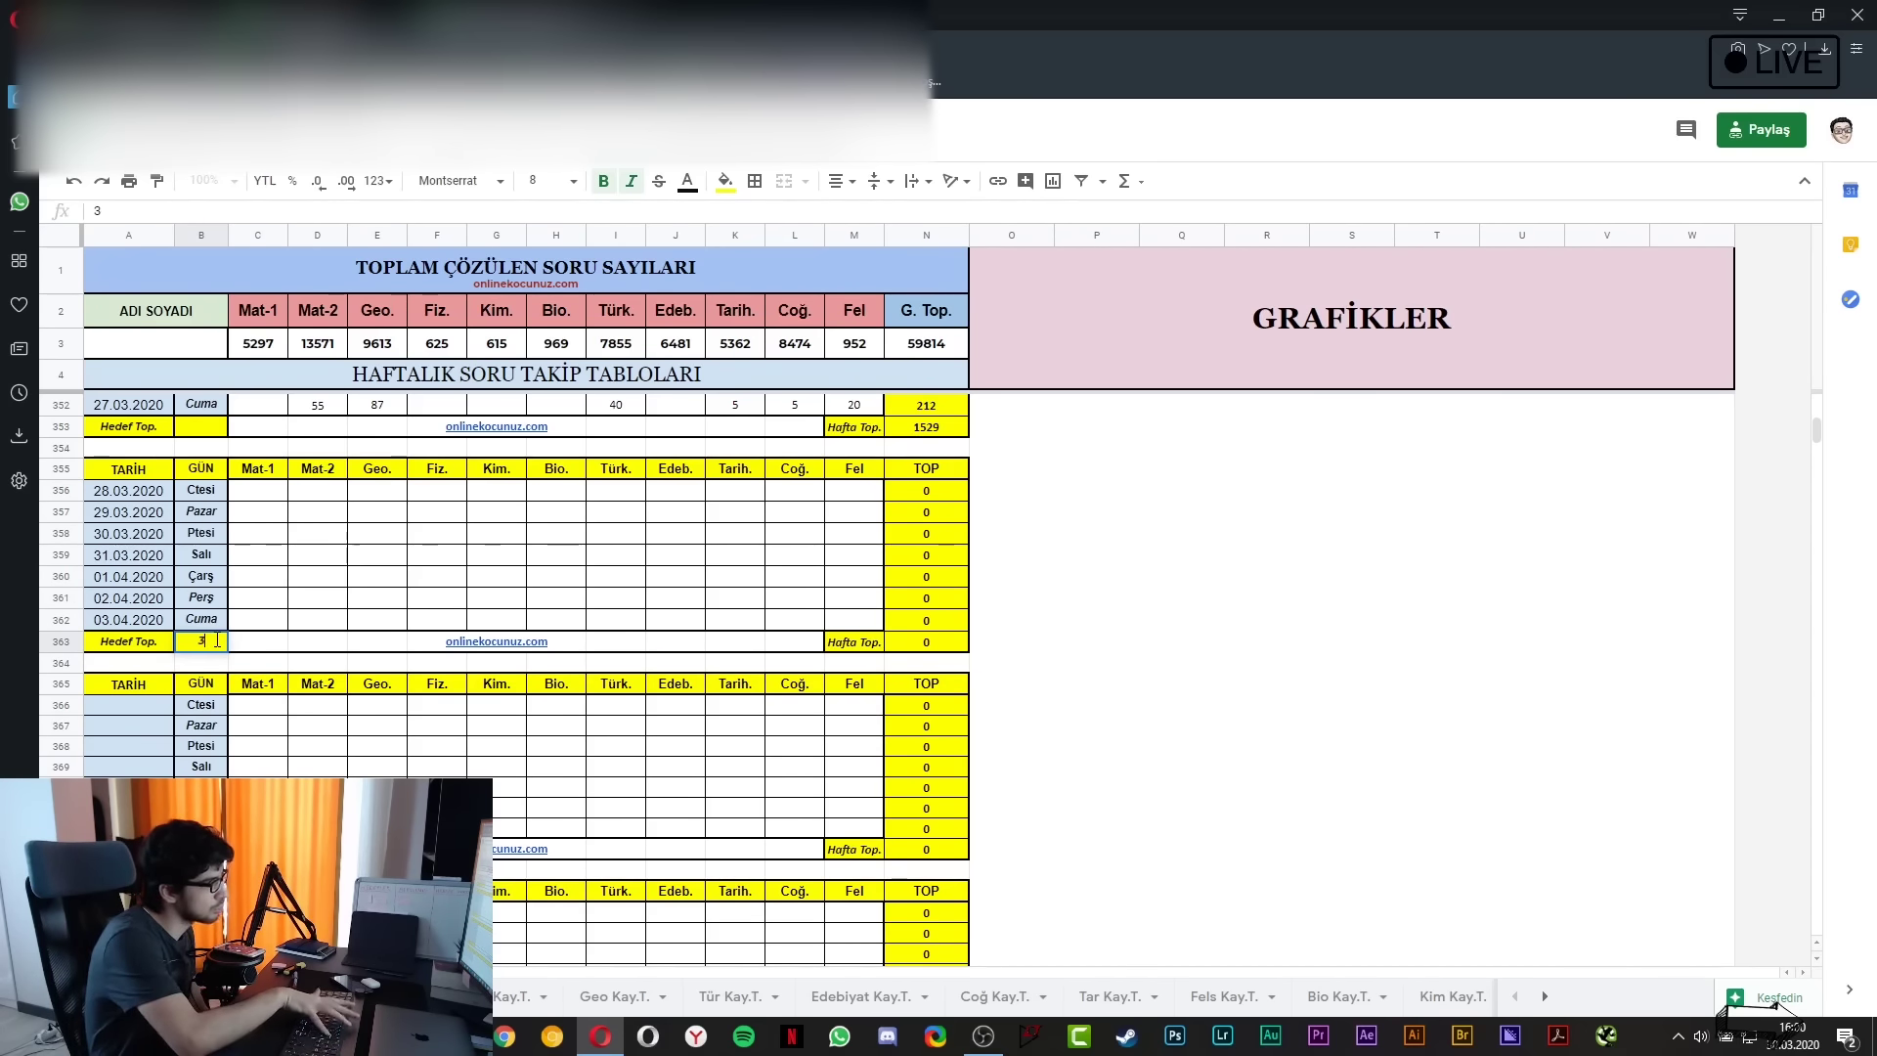
key(BackSpace)
key(BackSpace)
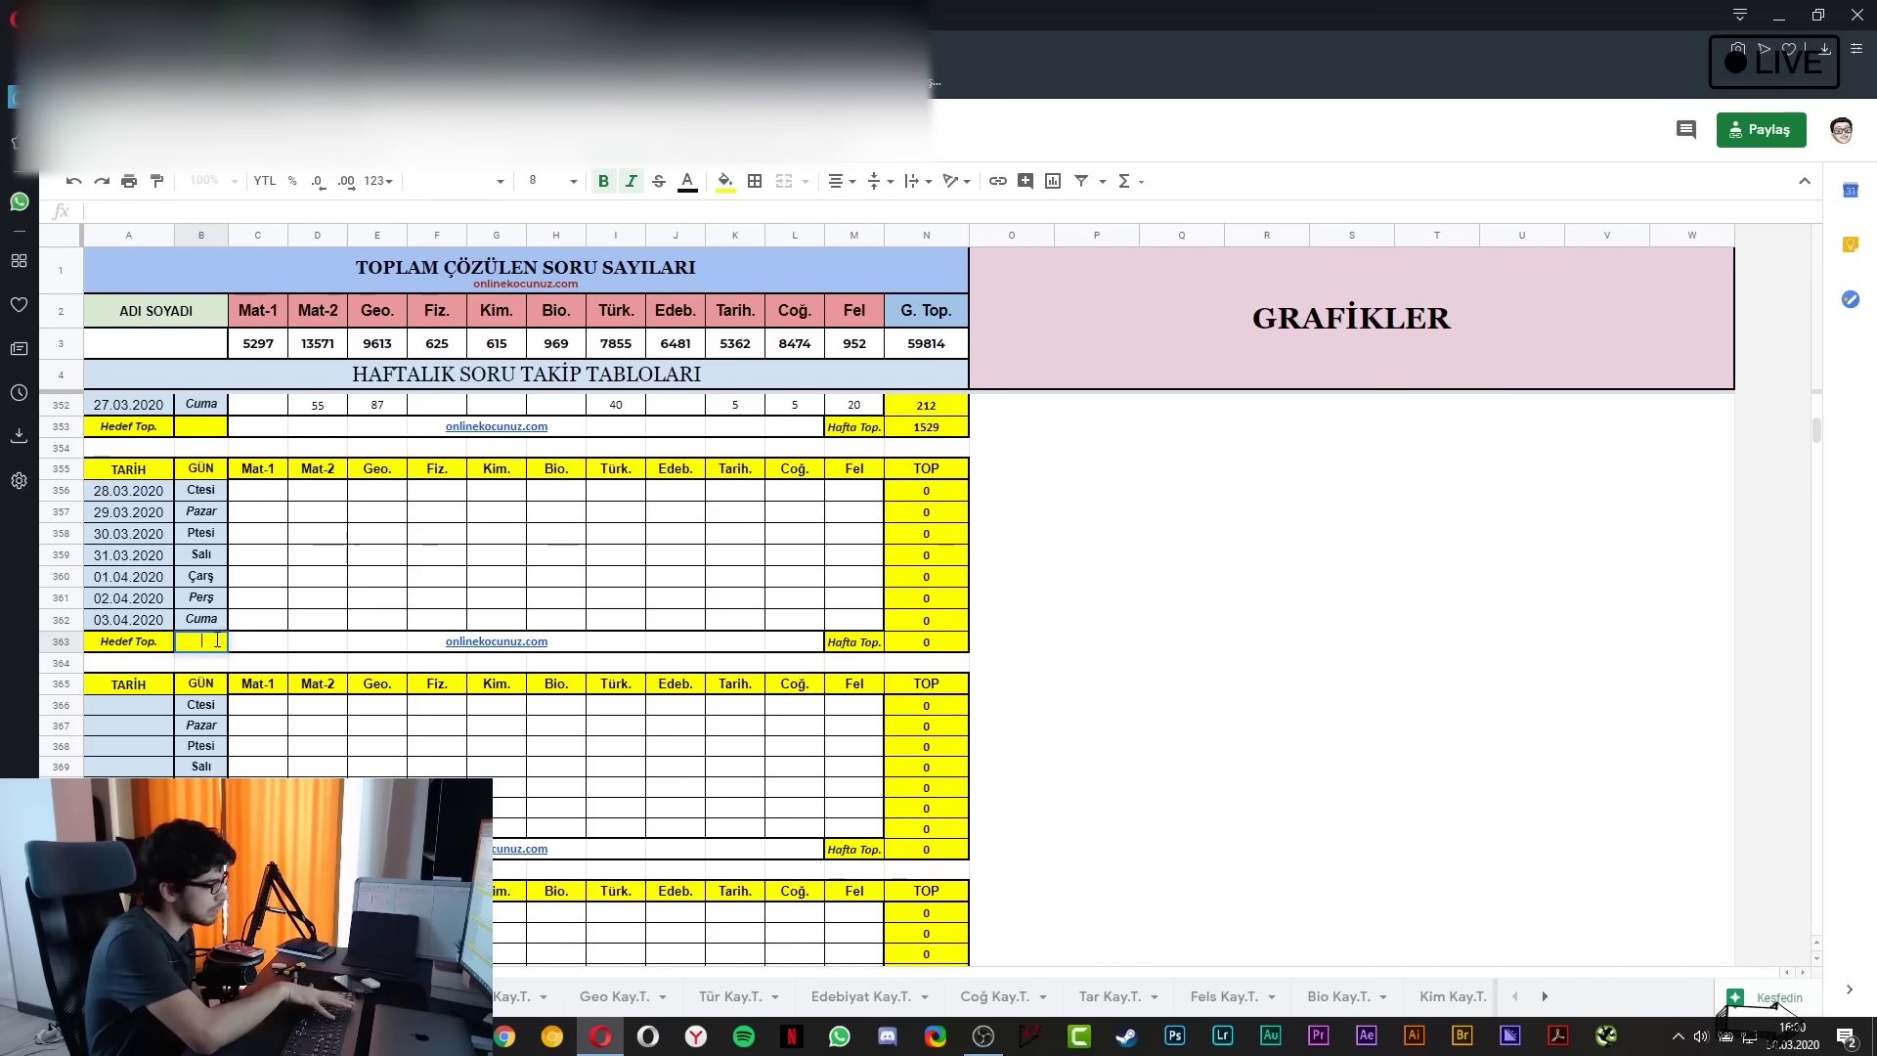
text(200)
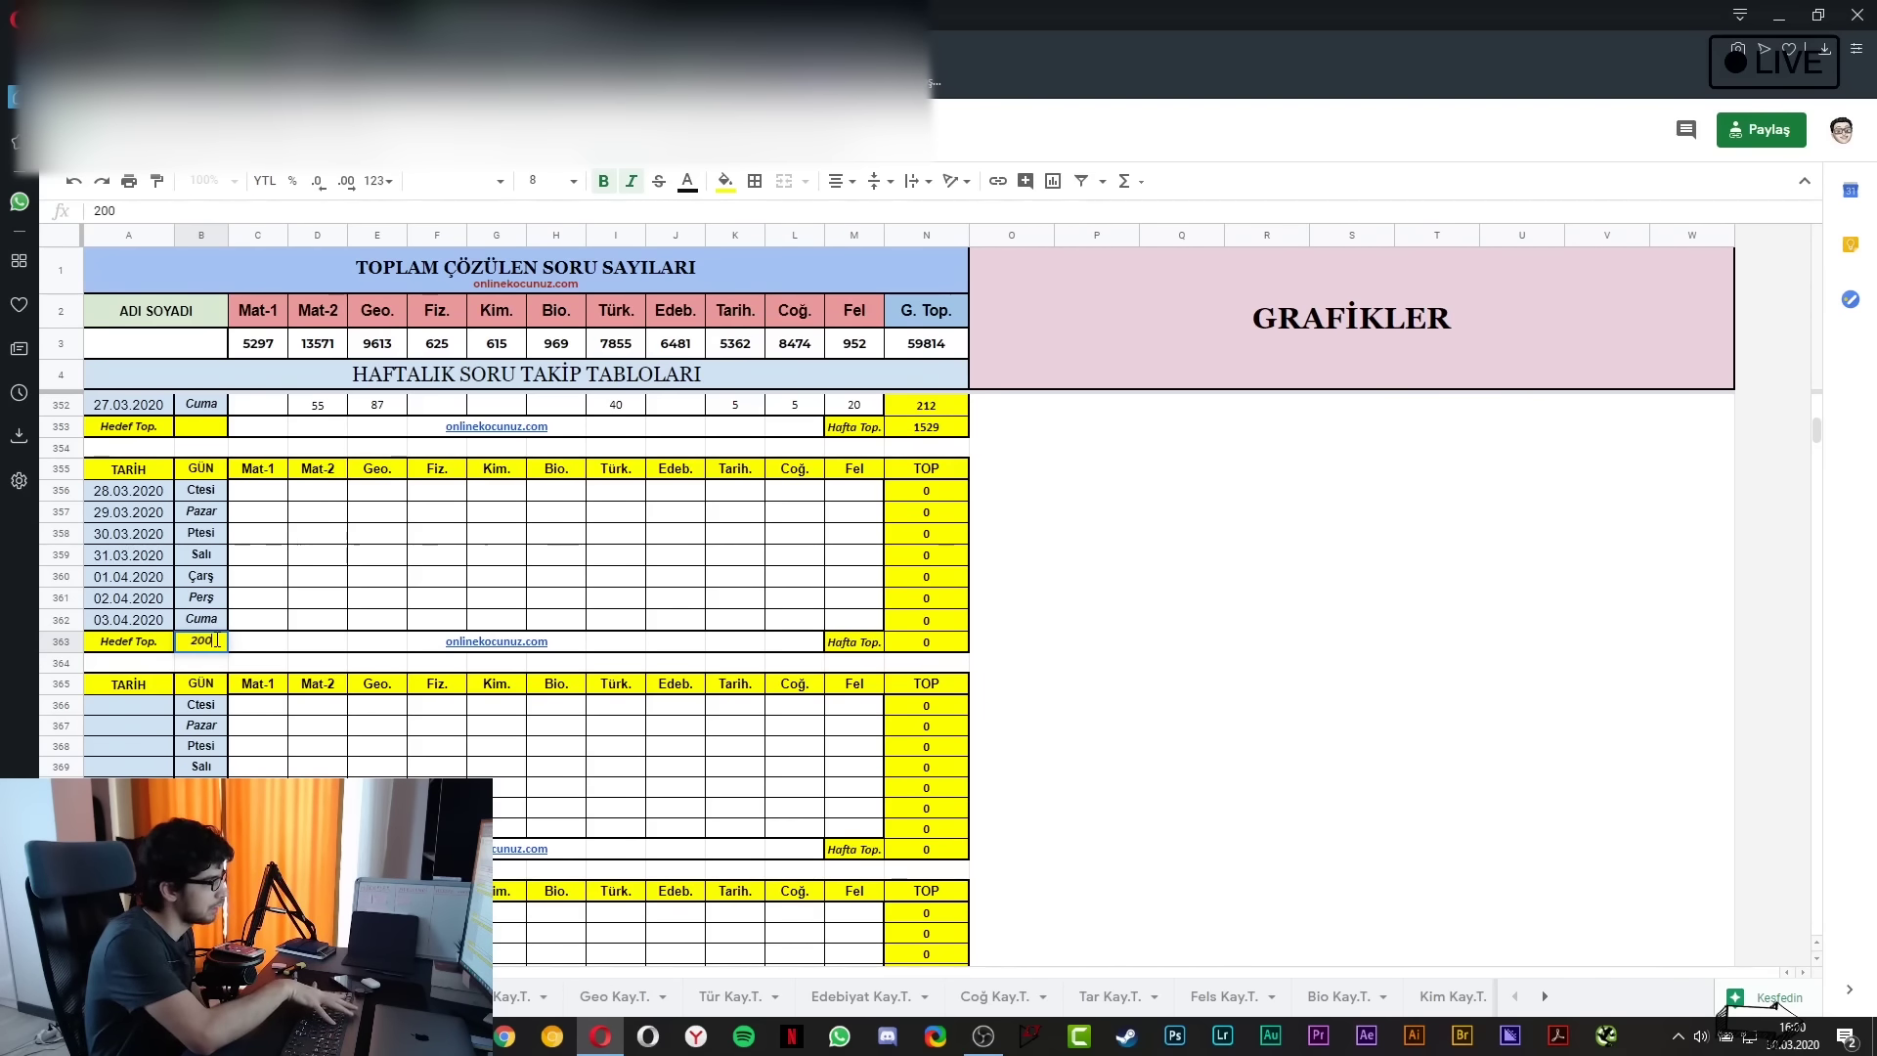
text(0)
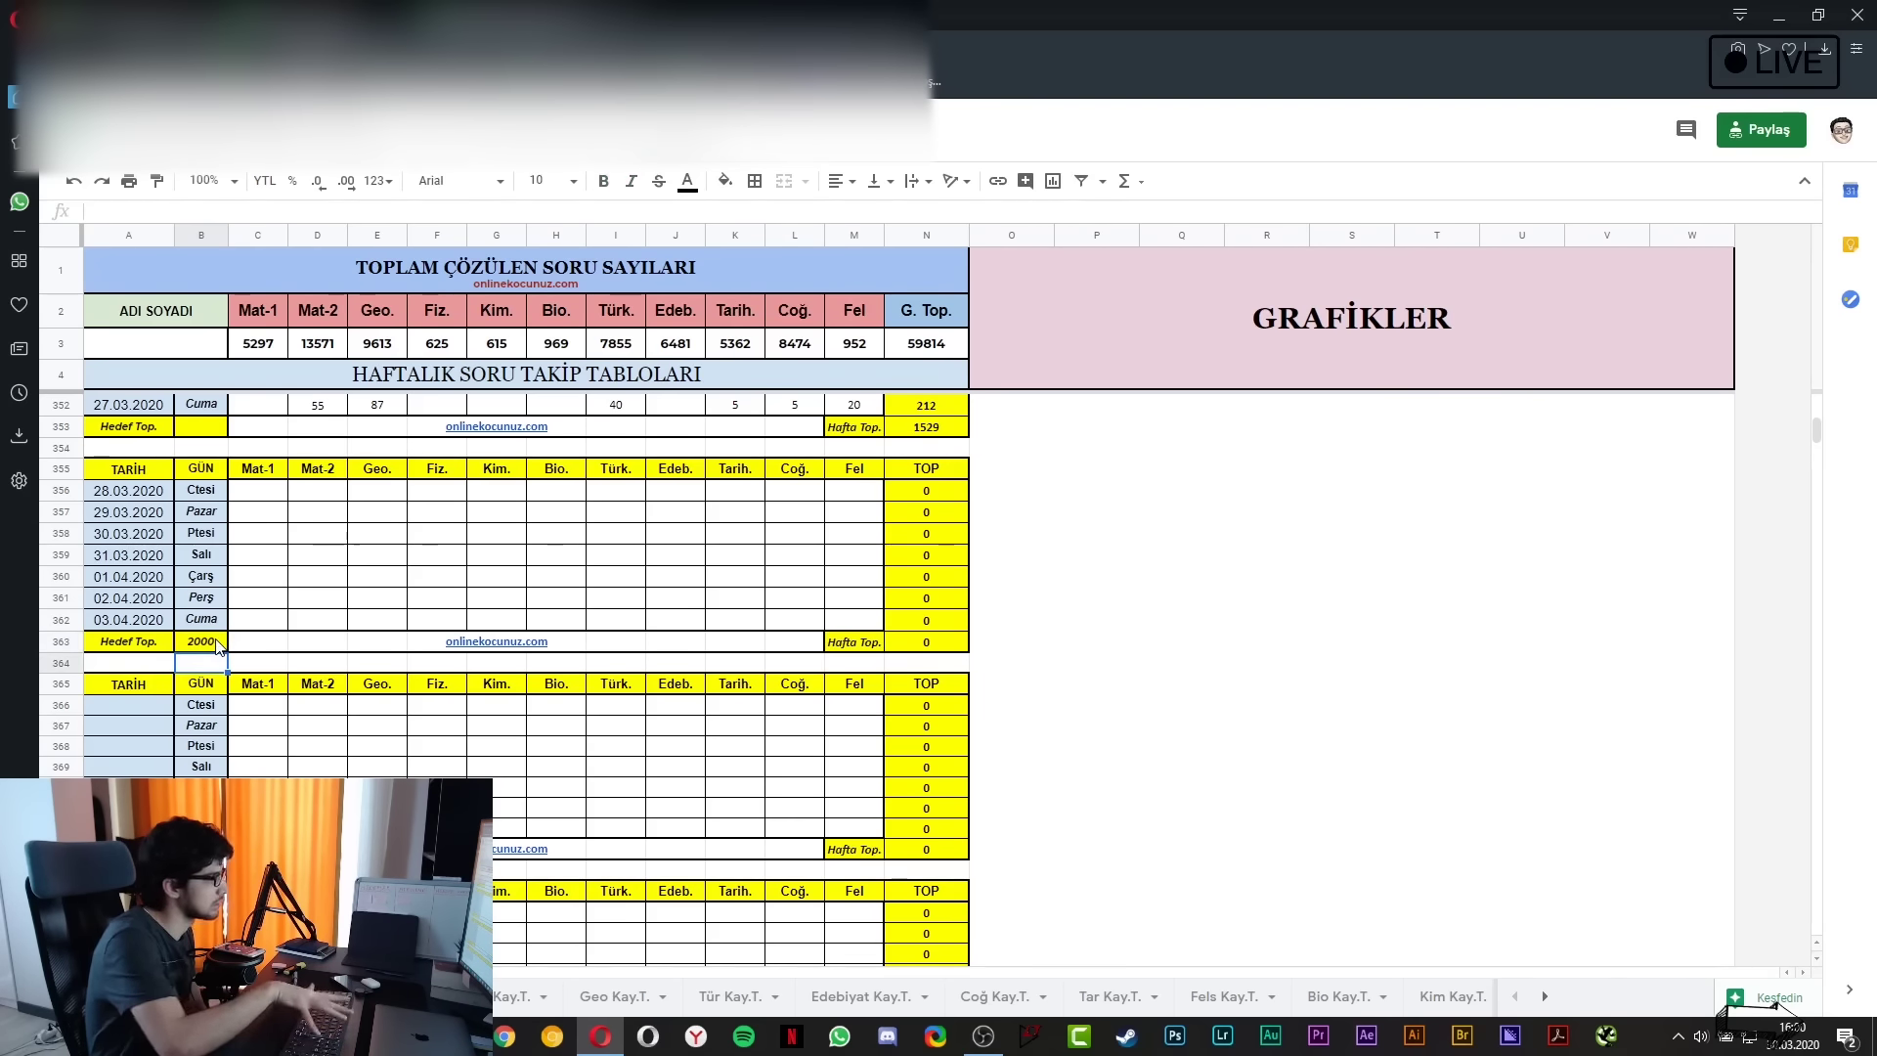
key(ctrl+Return)
Examine the new week's empty cells, selecting the Tarih. to Fel block and the Mat-1 to Geo. block
click(270, 627)
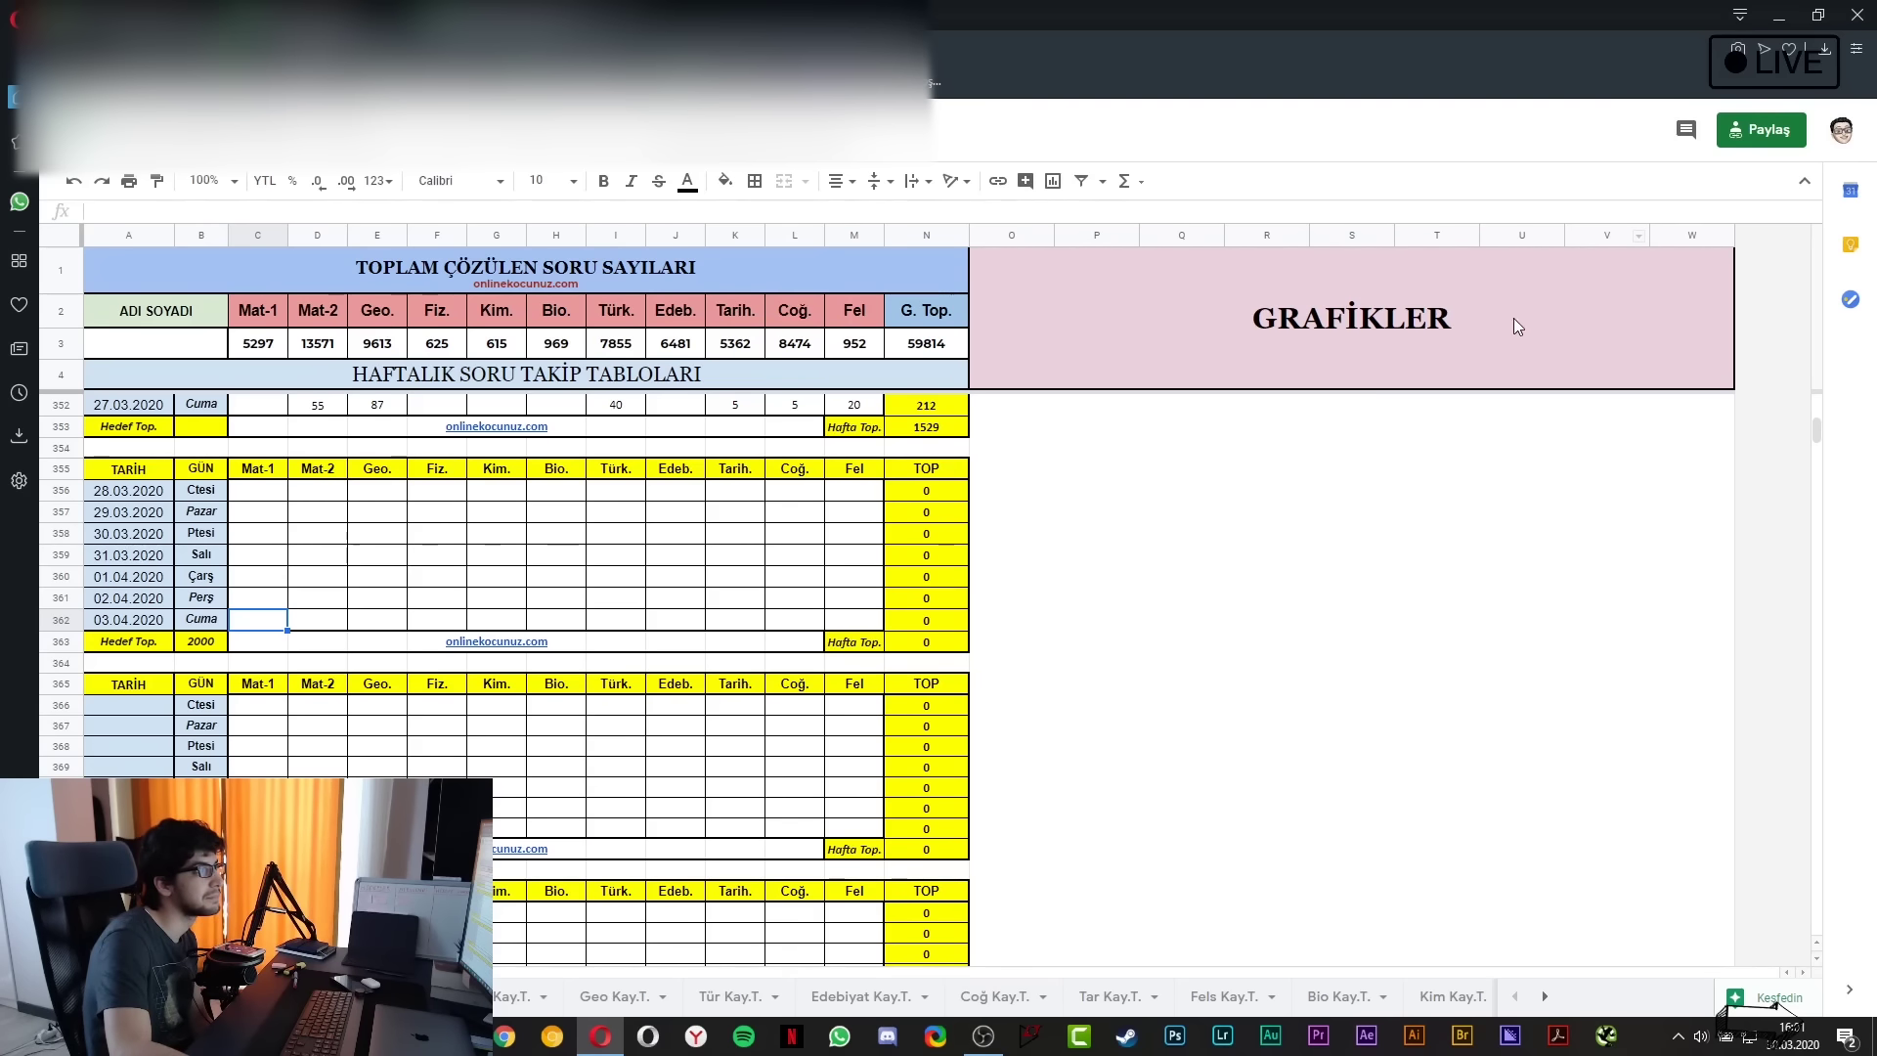
drag(854, 619, 694, 499)
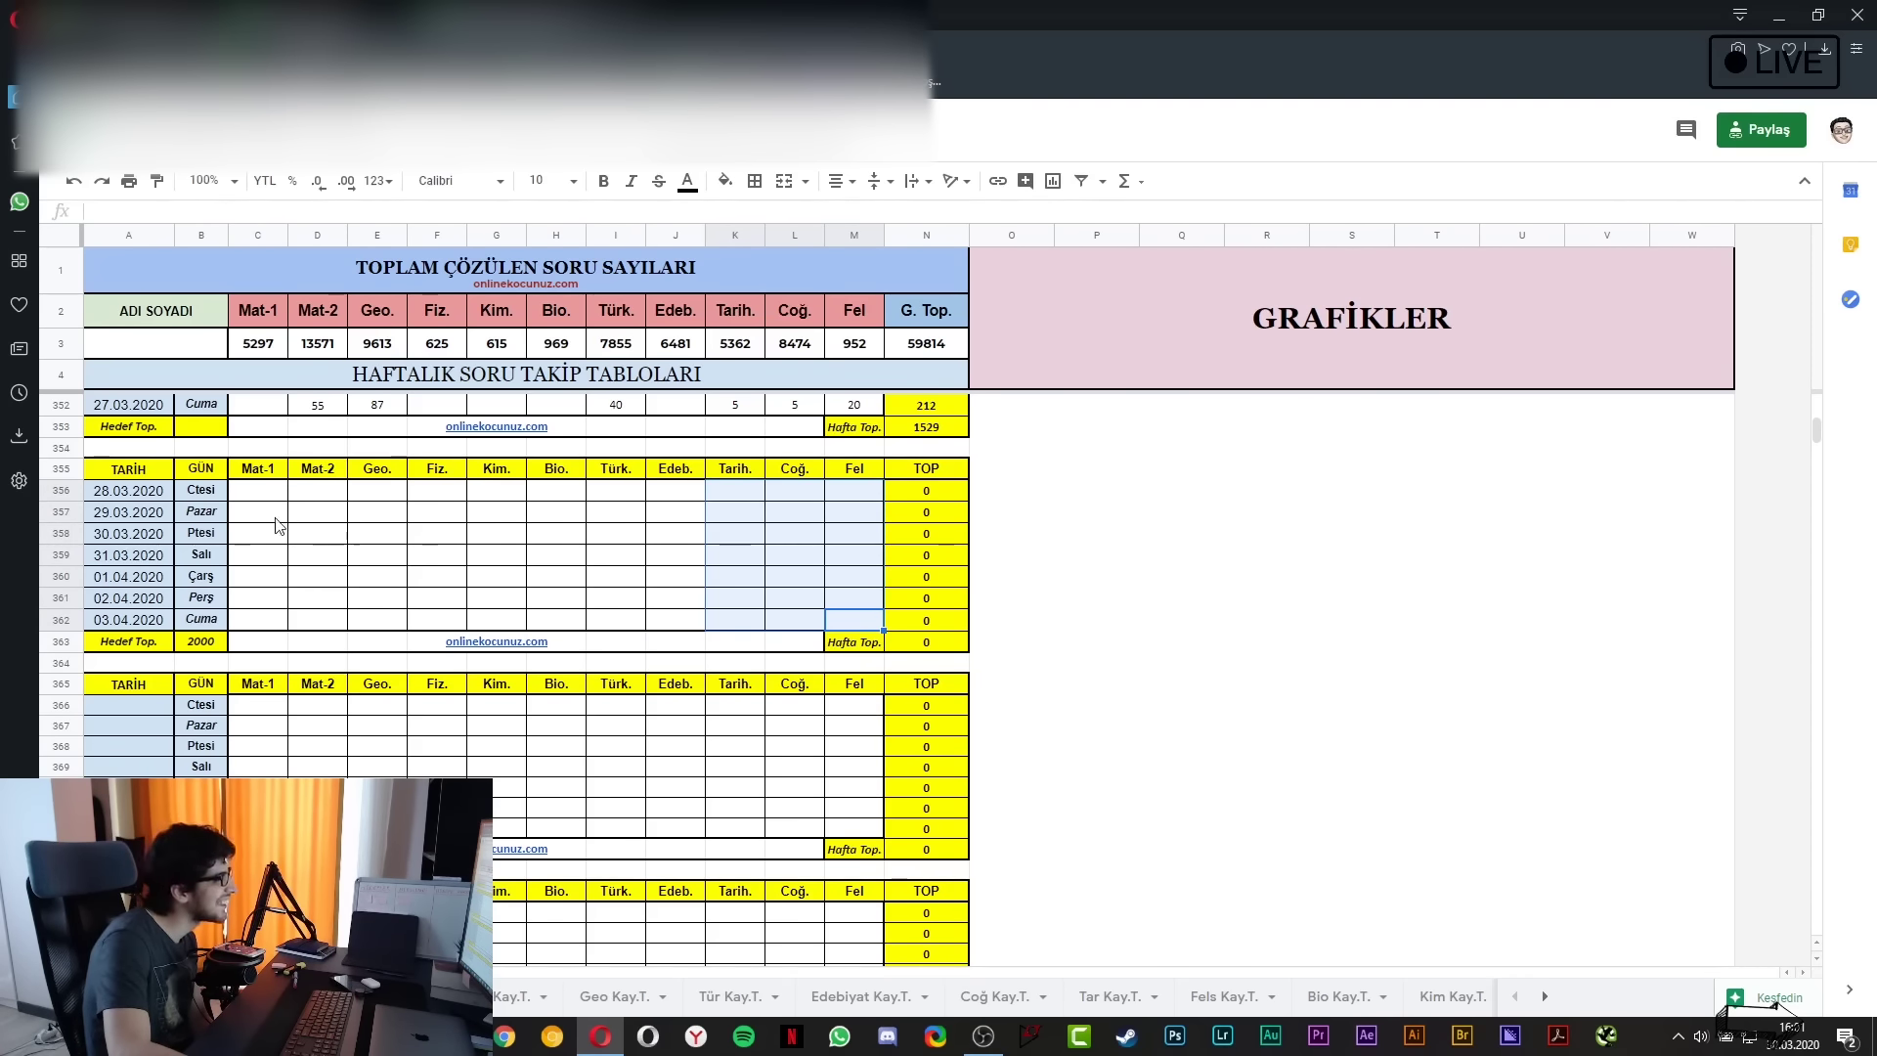
click(259, 494)
drag(283, 514, 407, 626)
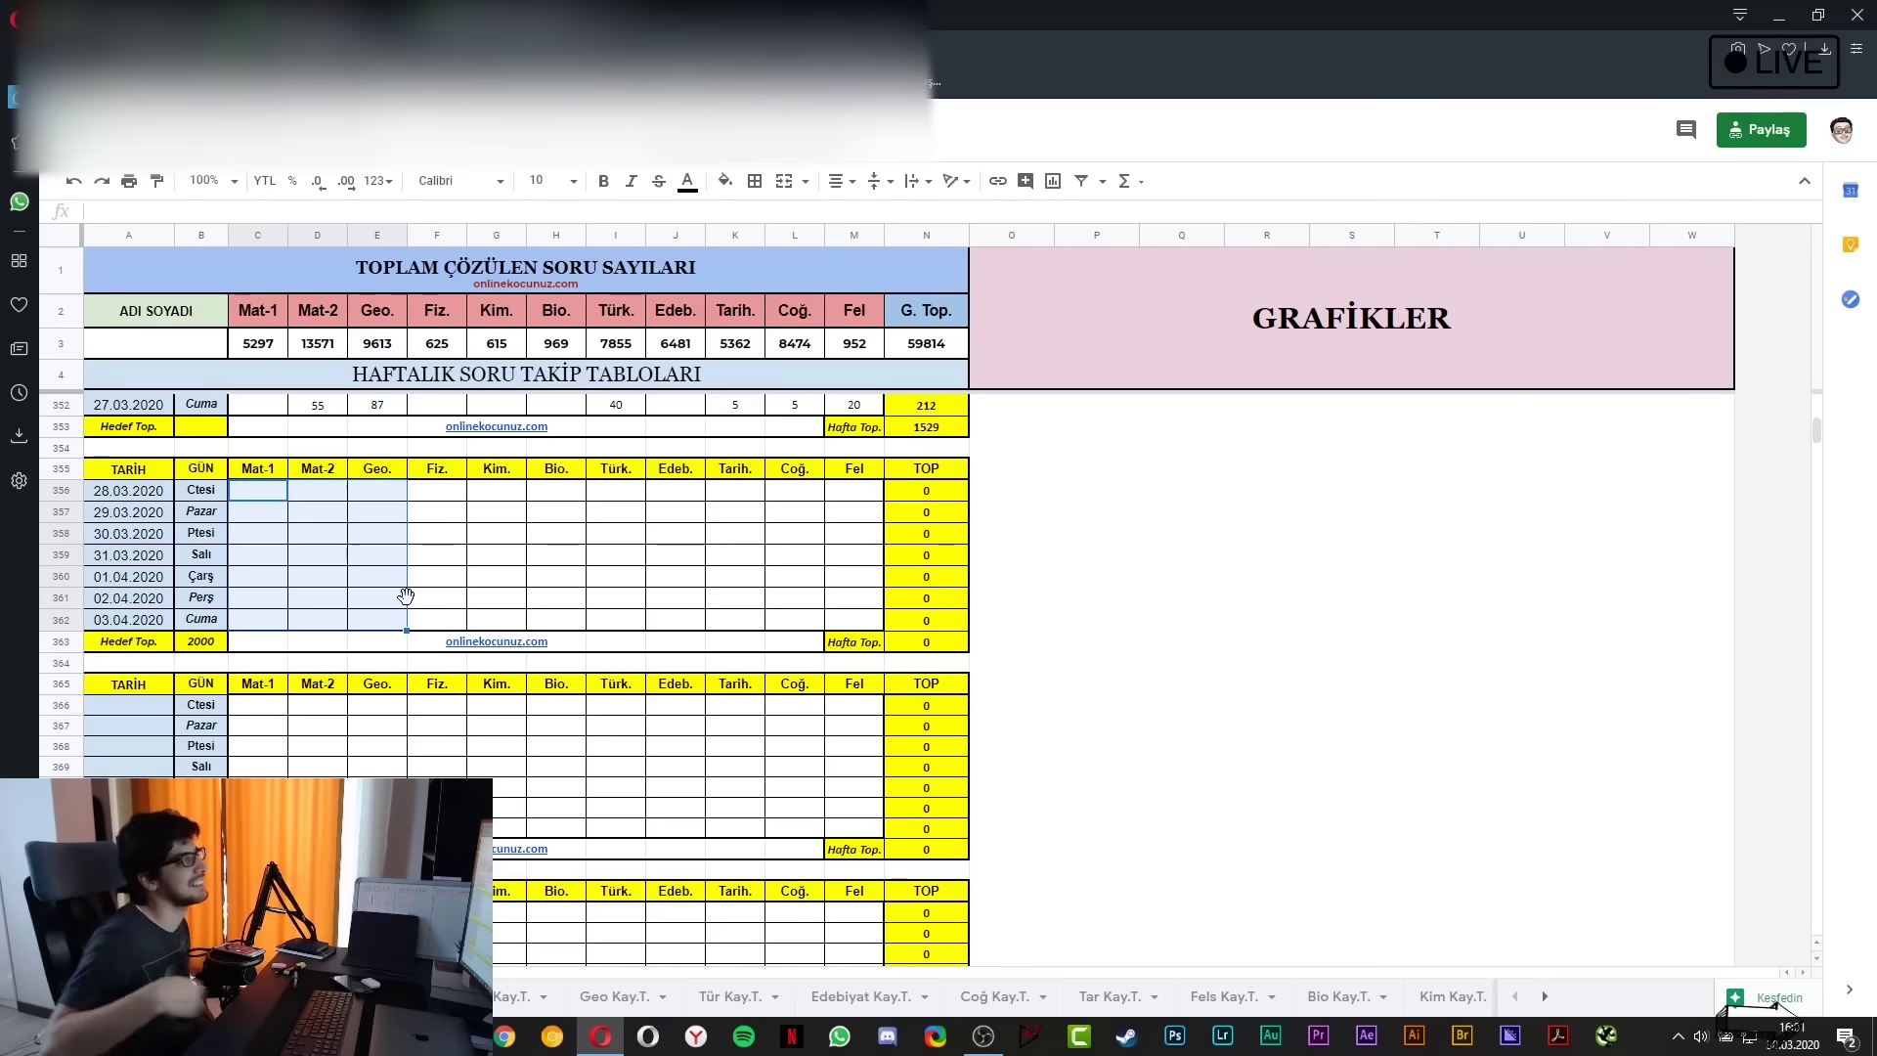
click(496, 554)
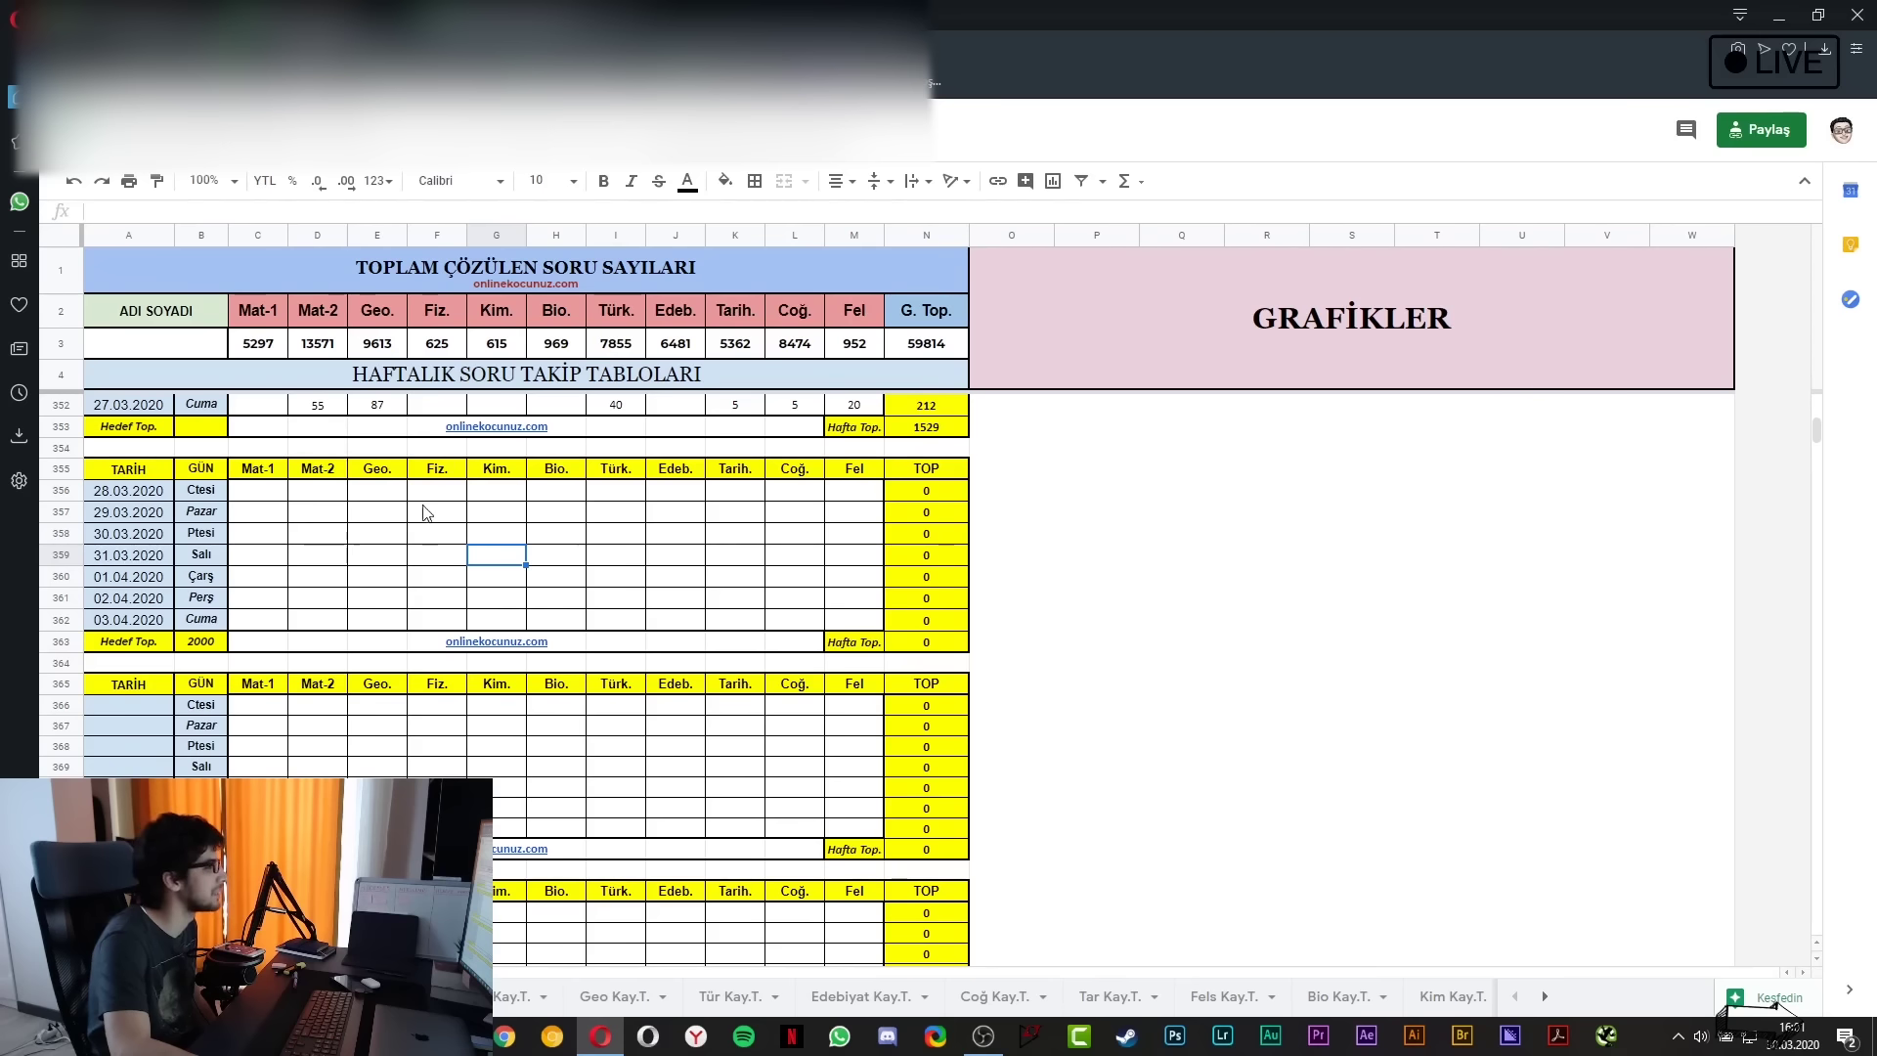
click(556, 794)
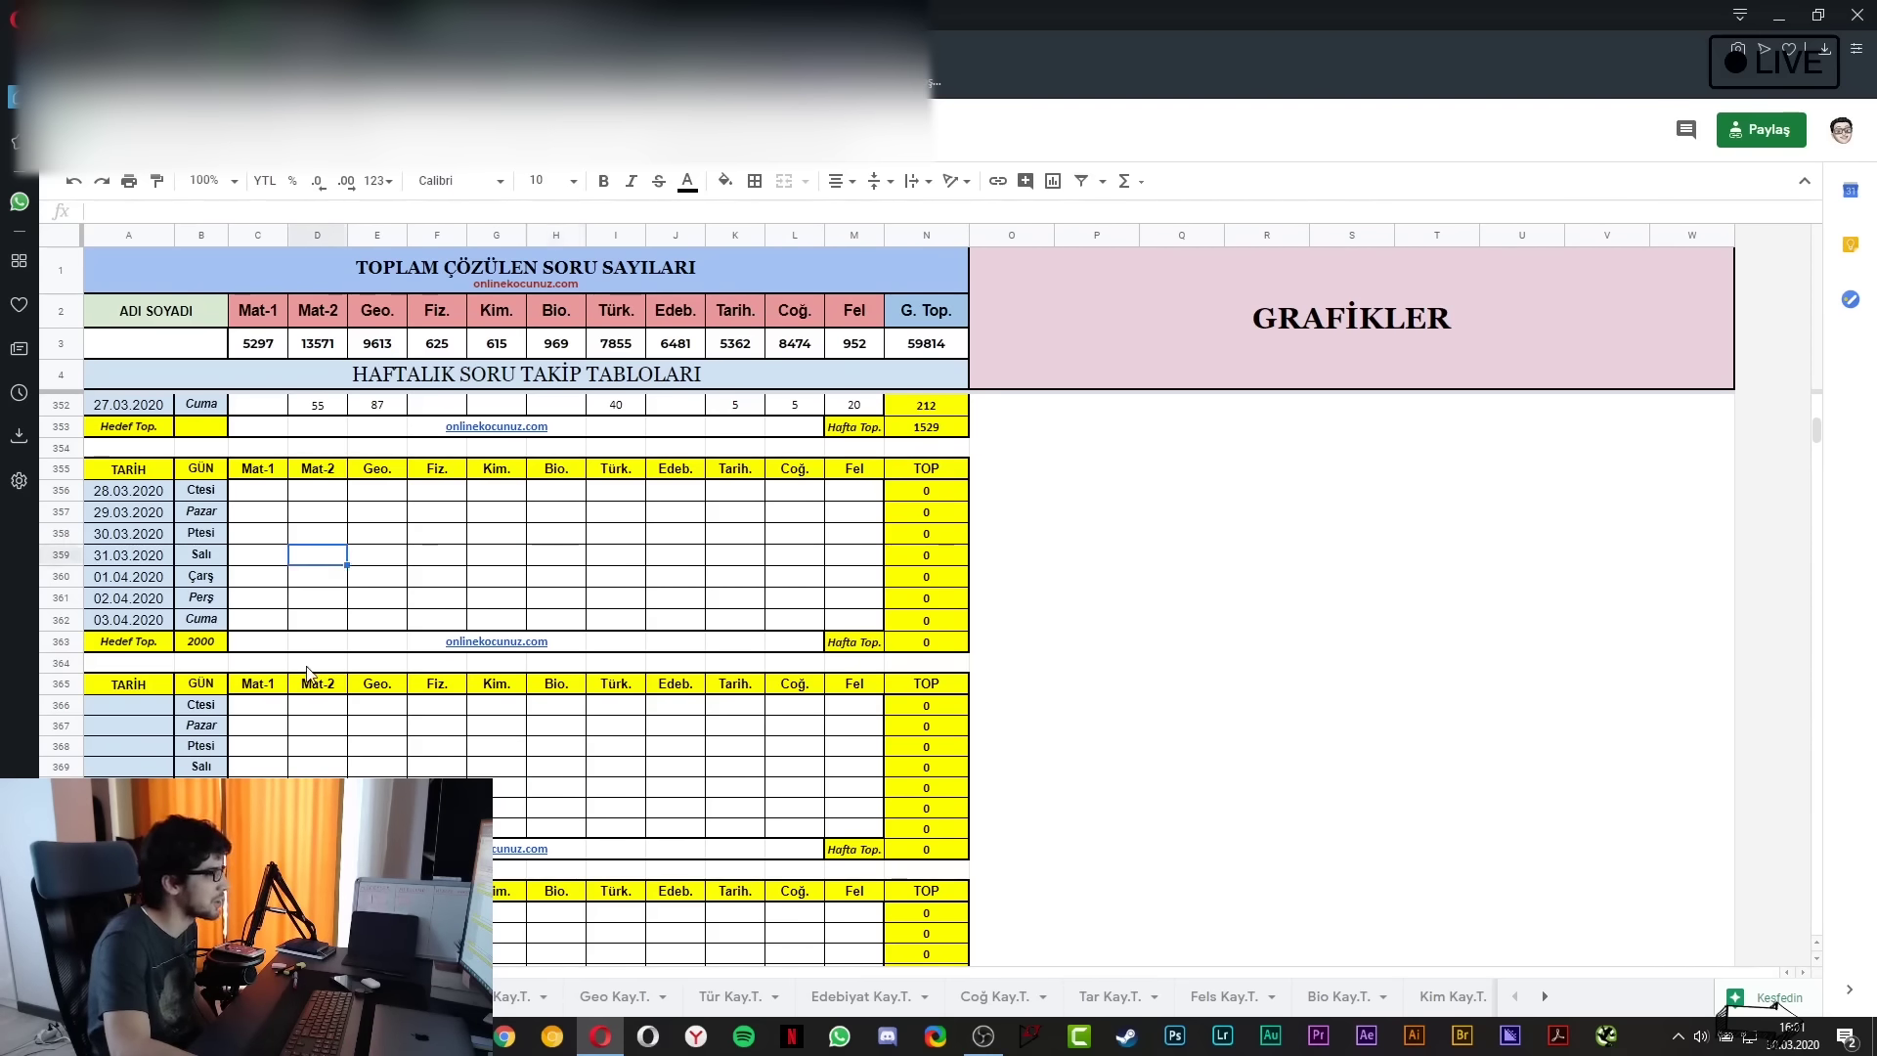
drag(259, 490, 390, 614)
click(420, 626)
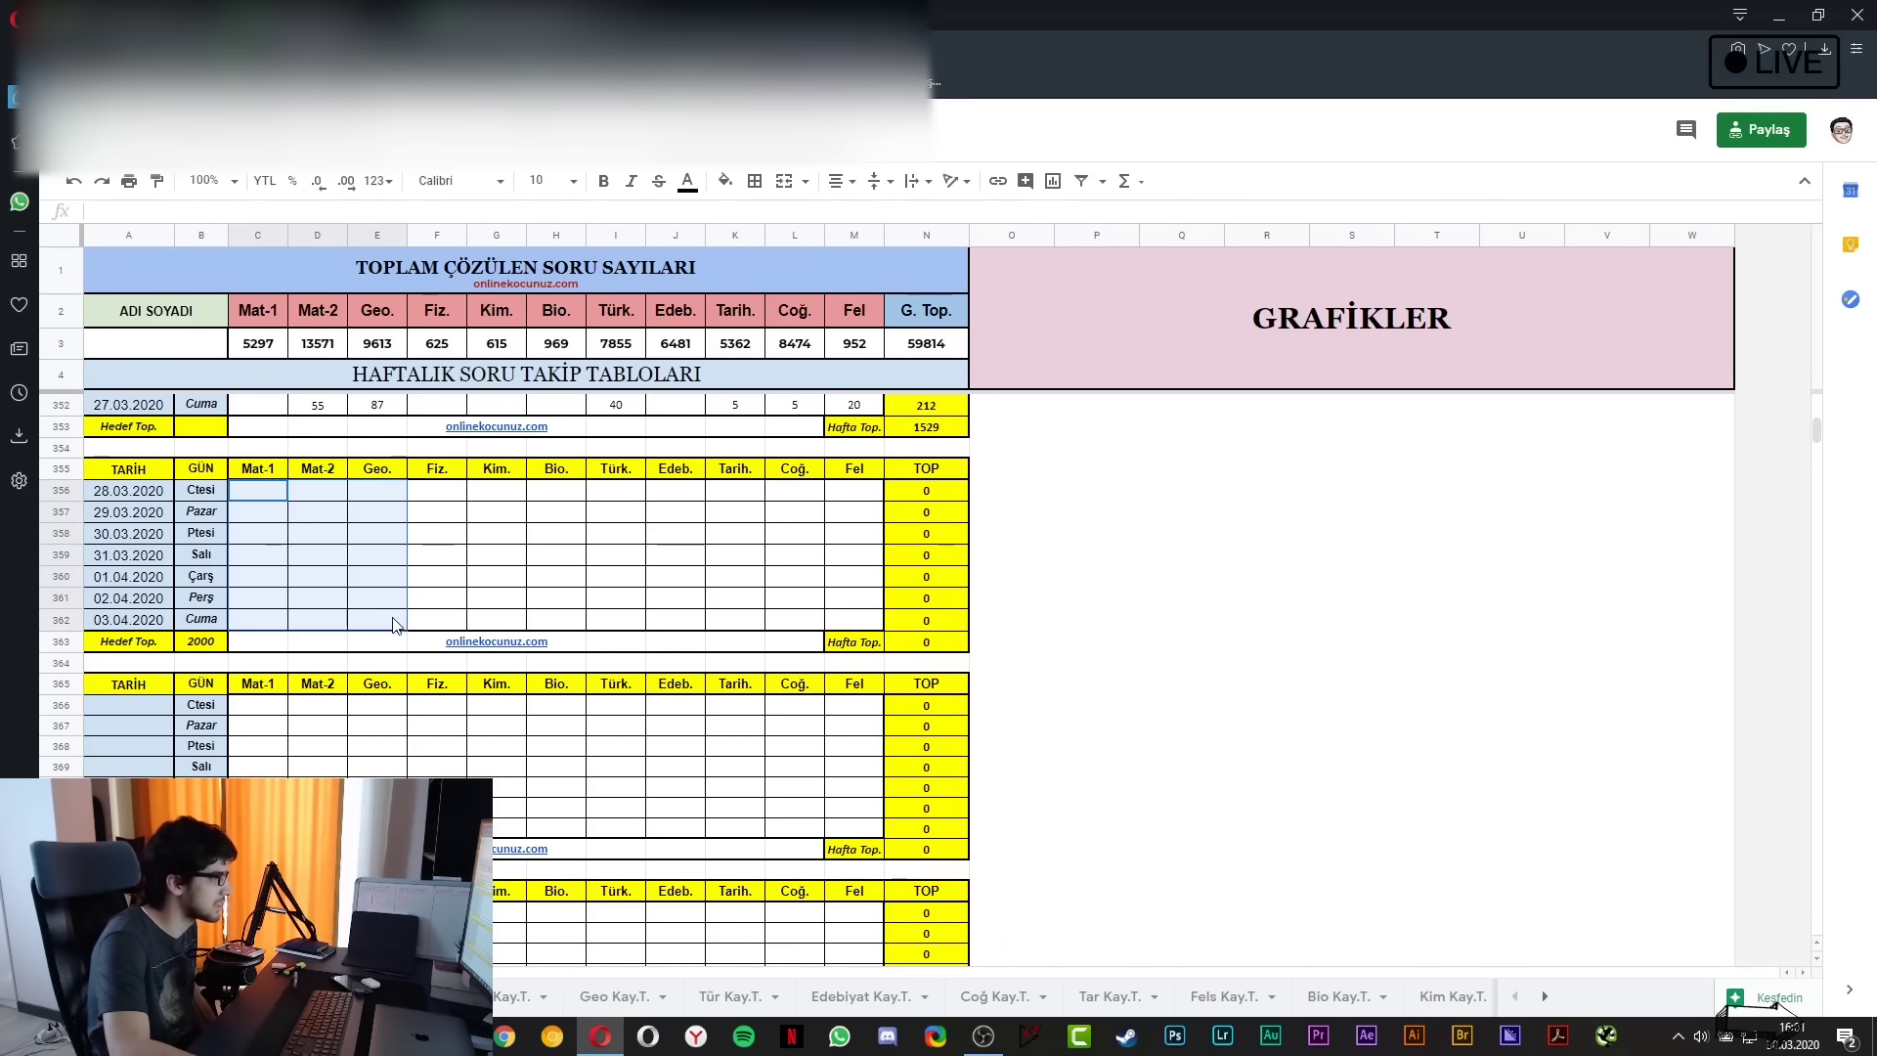
Deselect the new week's block, then look through the mathematics, geometry, Turkish, literature, geography and history resource-tracking sheets
click(603, 782)
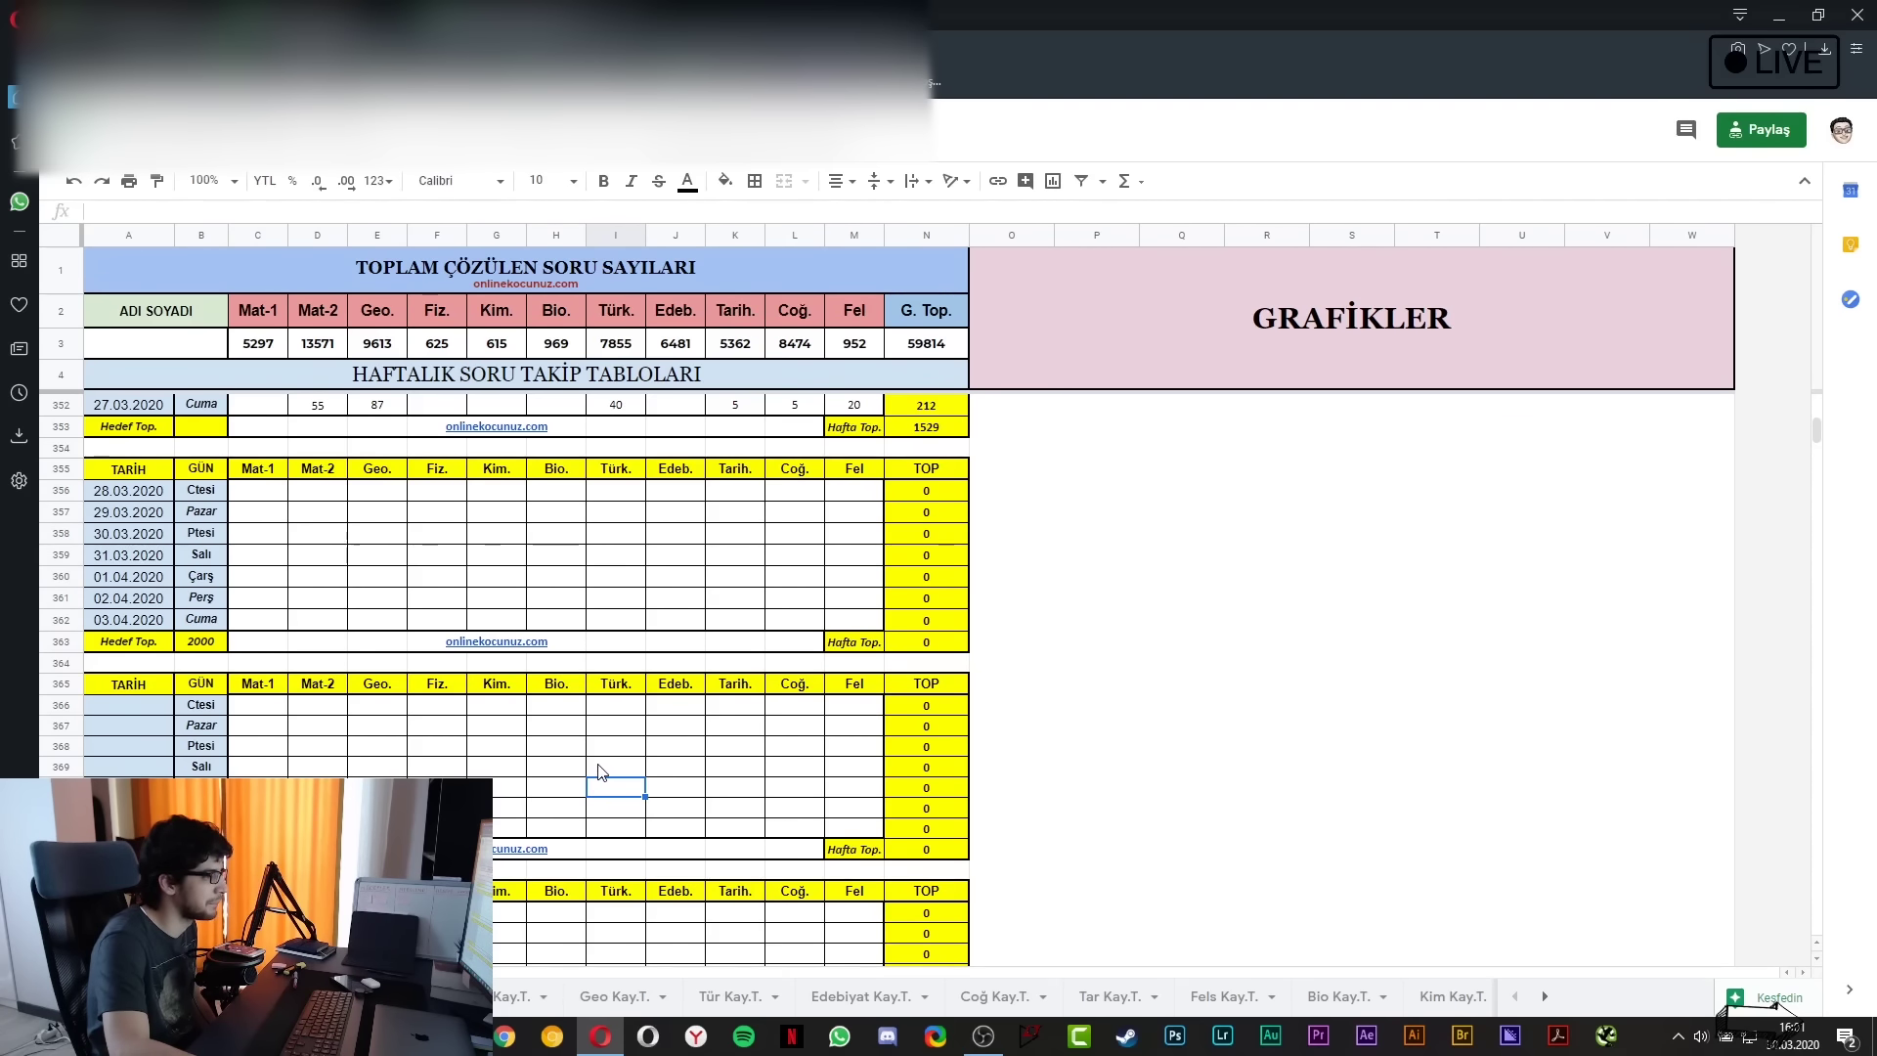
scroll(577, 756, up, 2)
scroll(577, 756, down, 1)
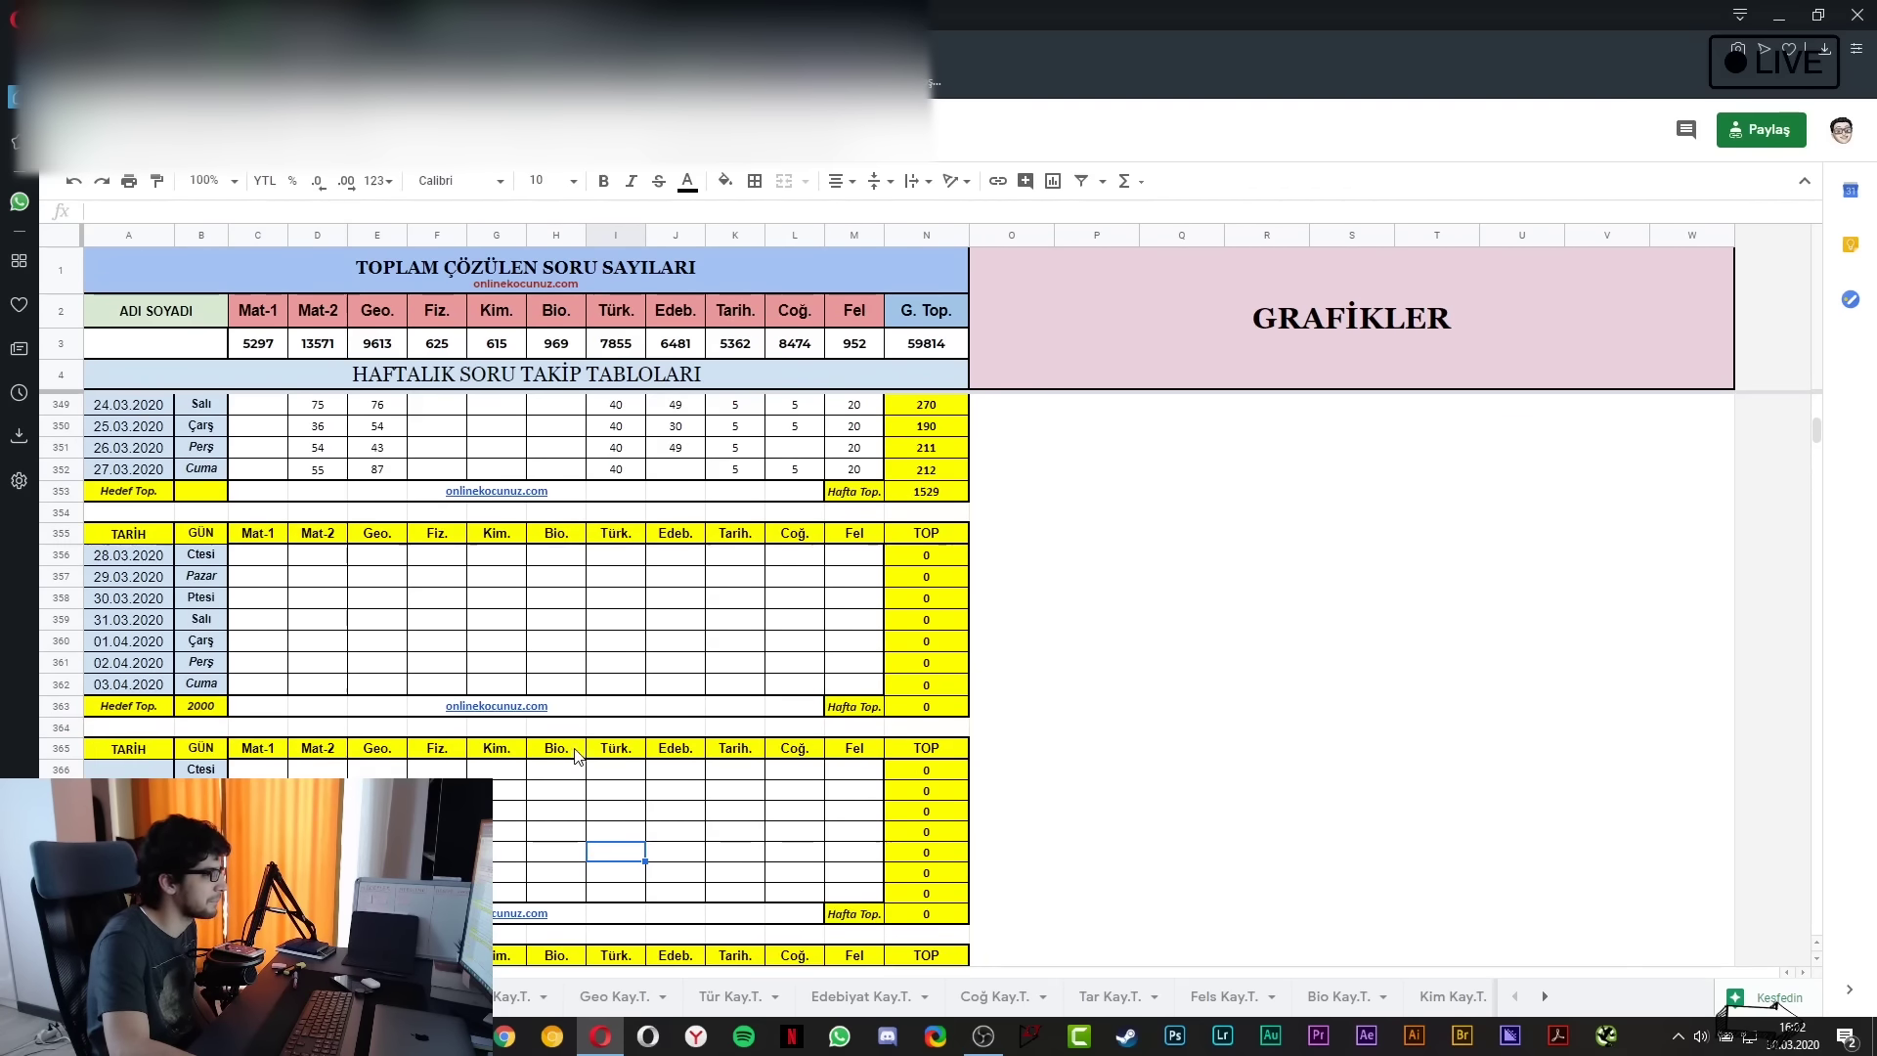
click(515, 996)
scroll(499, 718, down, 5)
click(640, 999)
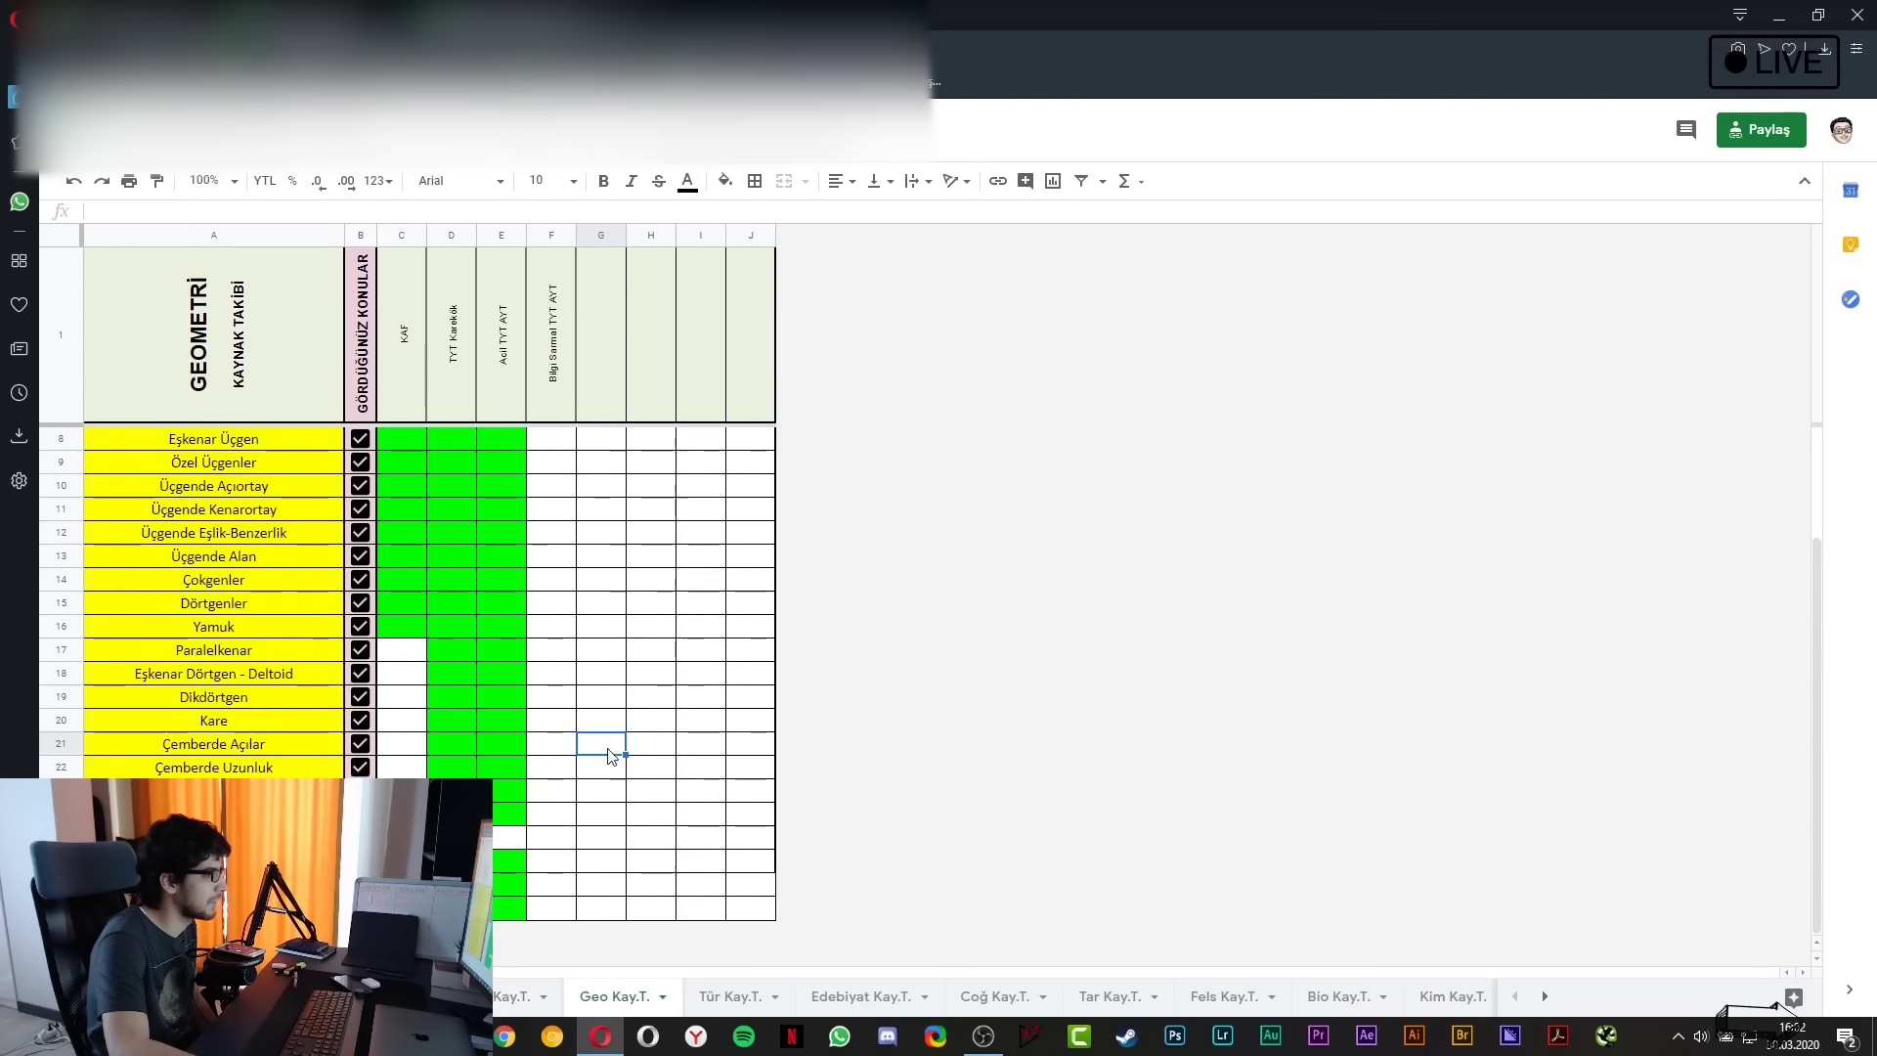
click(748, 999)
click(877, 999)
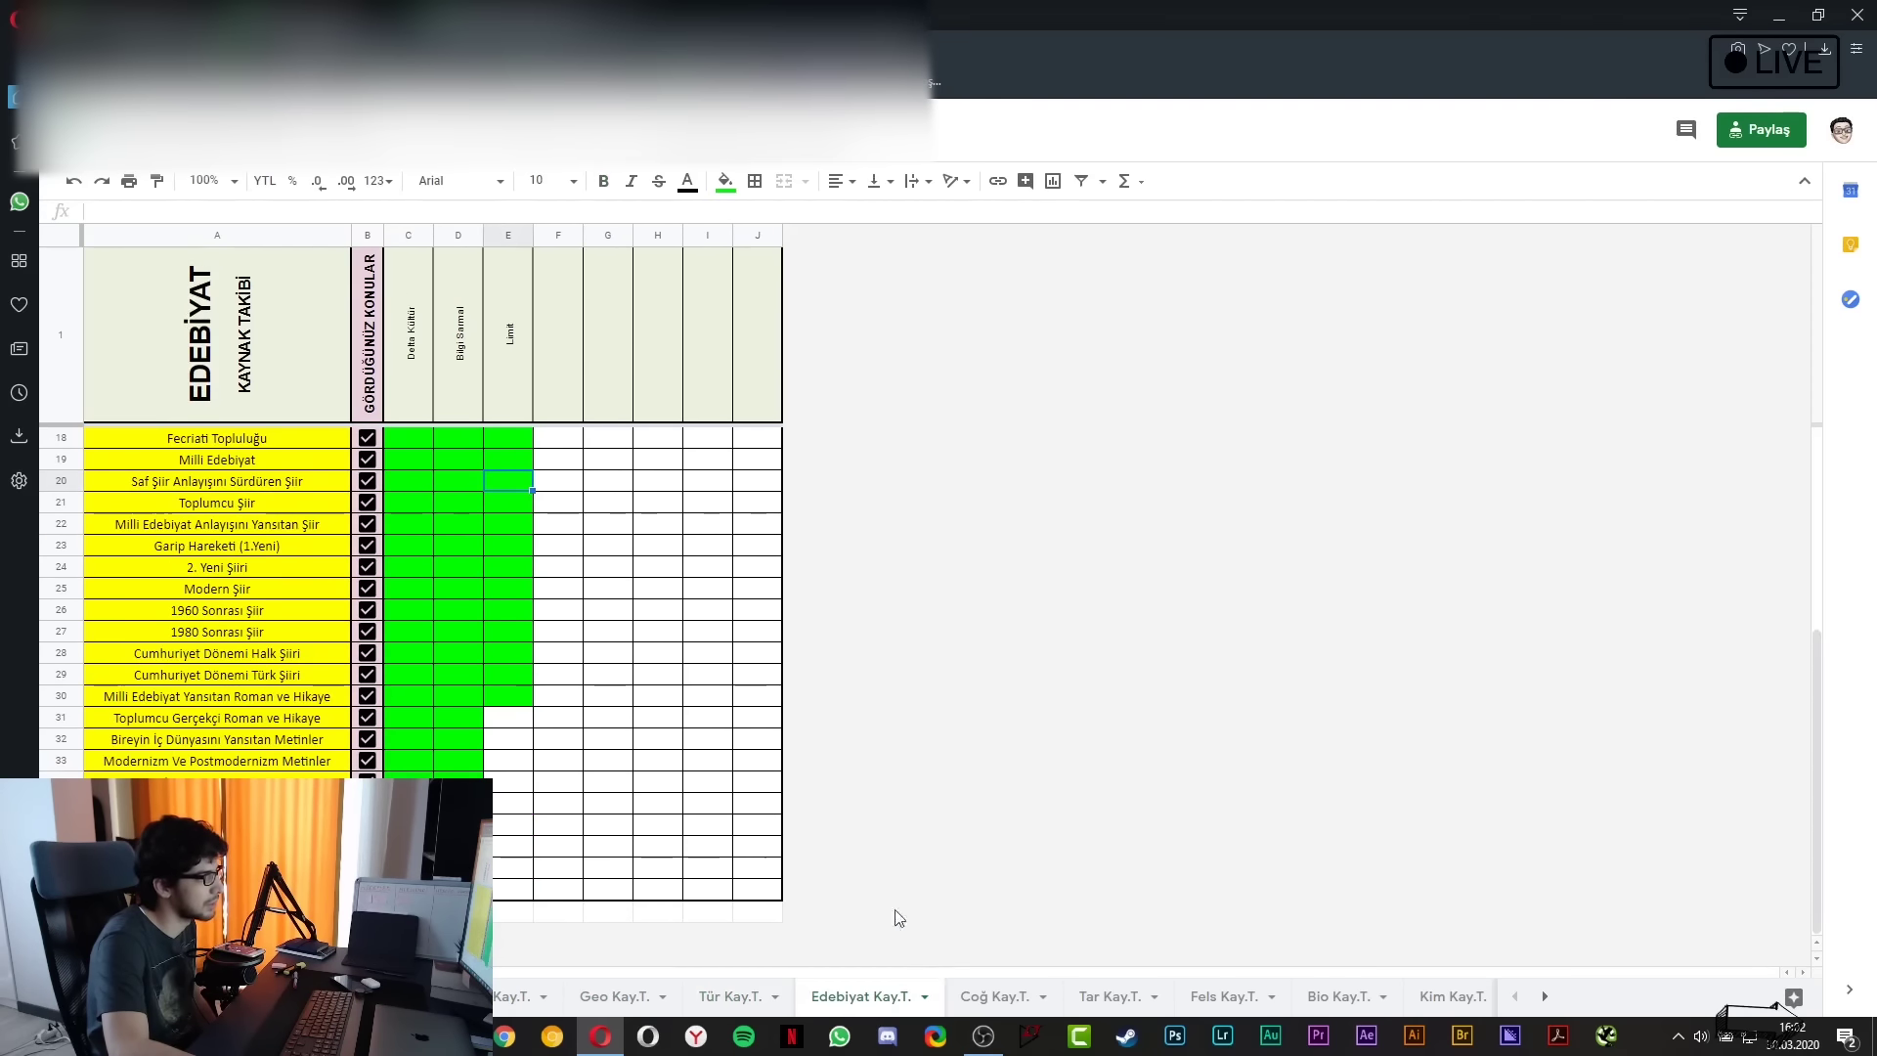
click(1036, 999)
click(1110, 997)
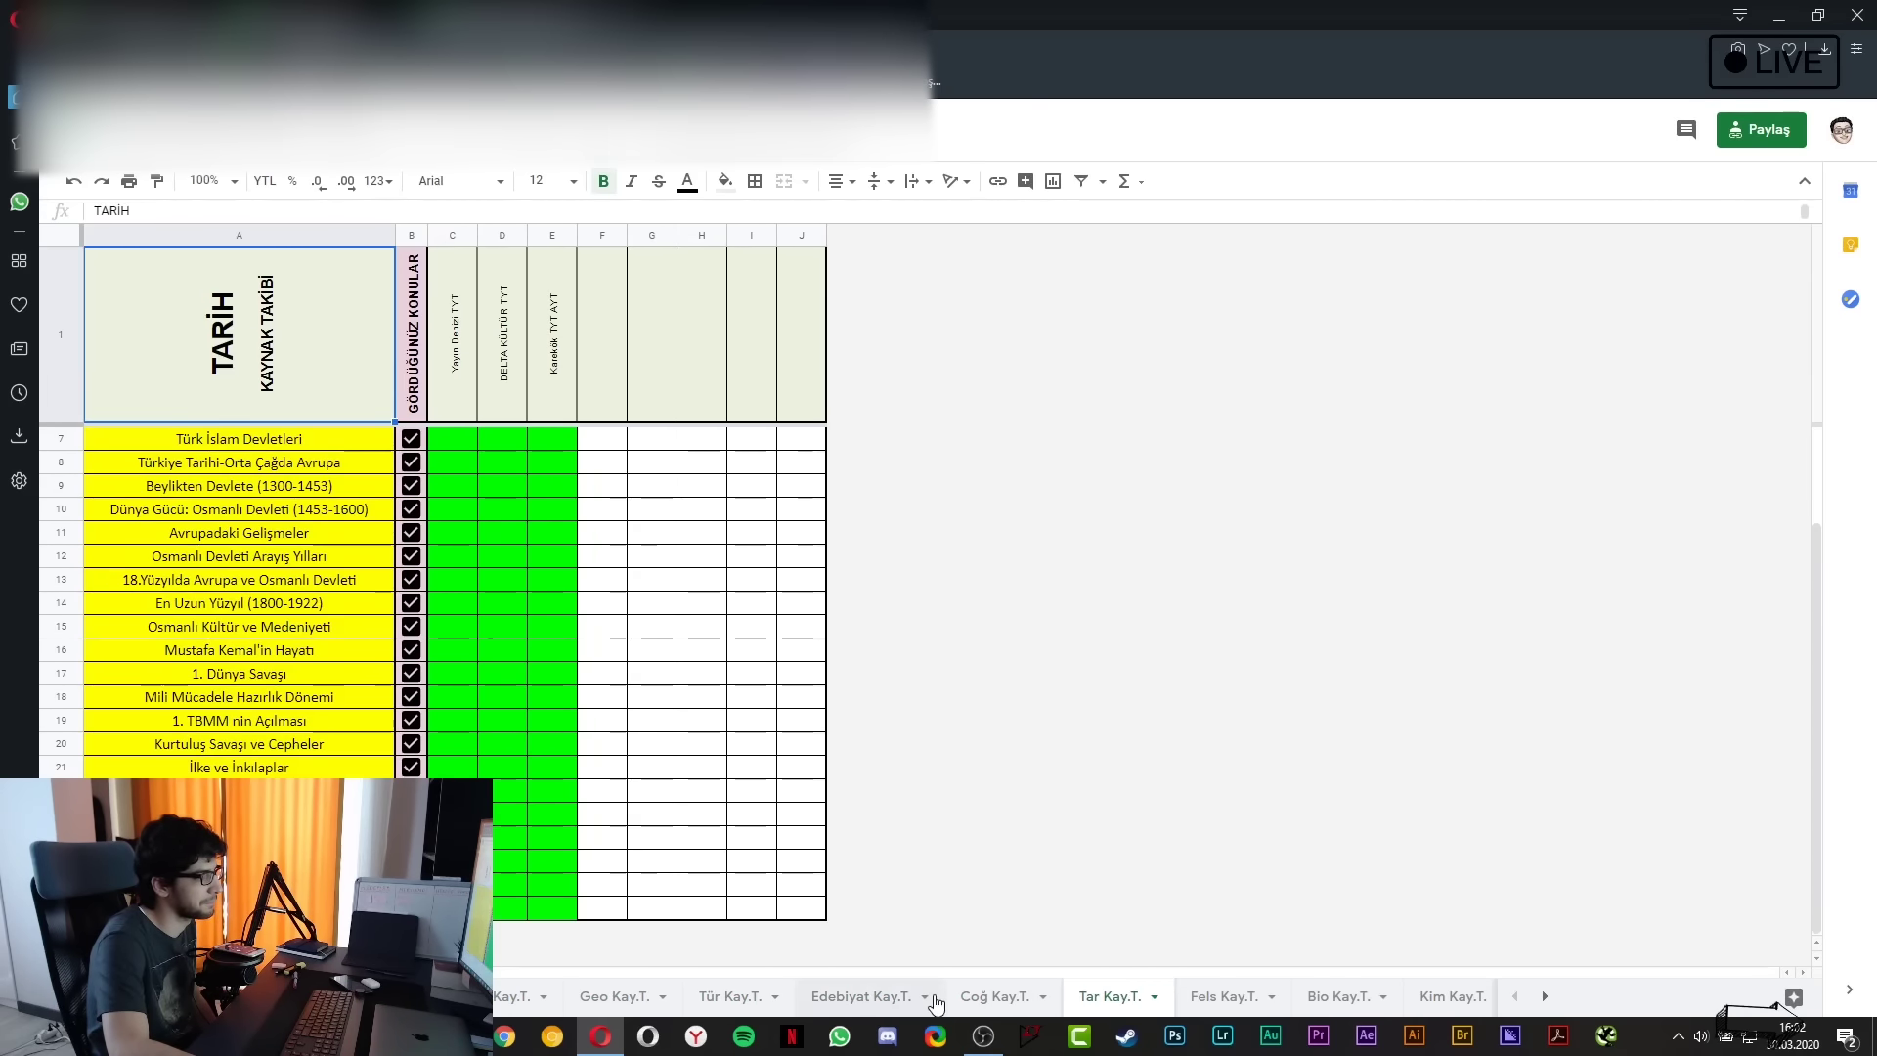
Return to the literature resource-tracking sheet and examine the unmarked topics in the Limit column, starting at Toplumcu Gerçekçi Roman ve Hikaye
mouse_move(860, 995)
mouse_down()
mouse_move(1045, 995)
mouse_move(875, 993)
mouse_up()
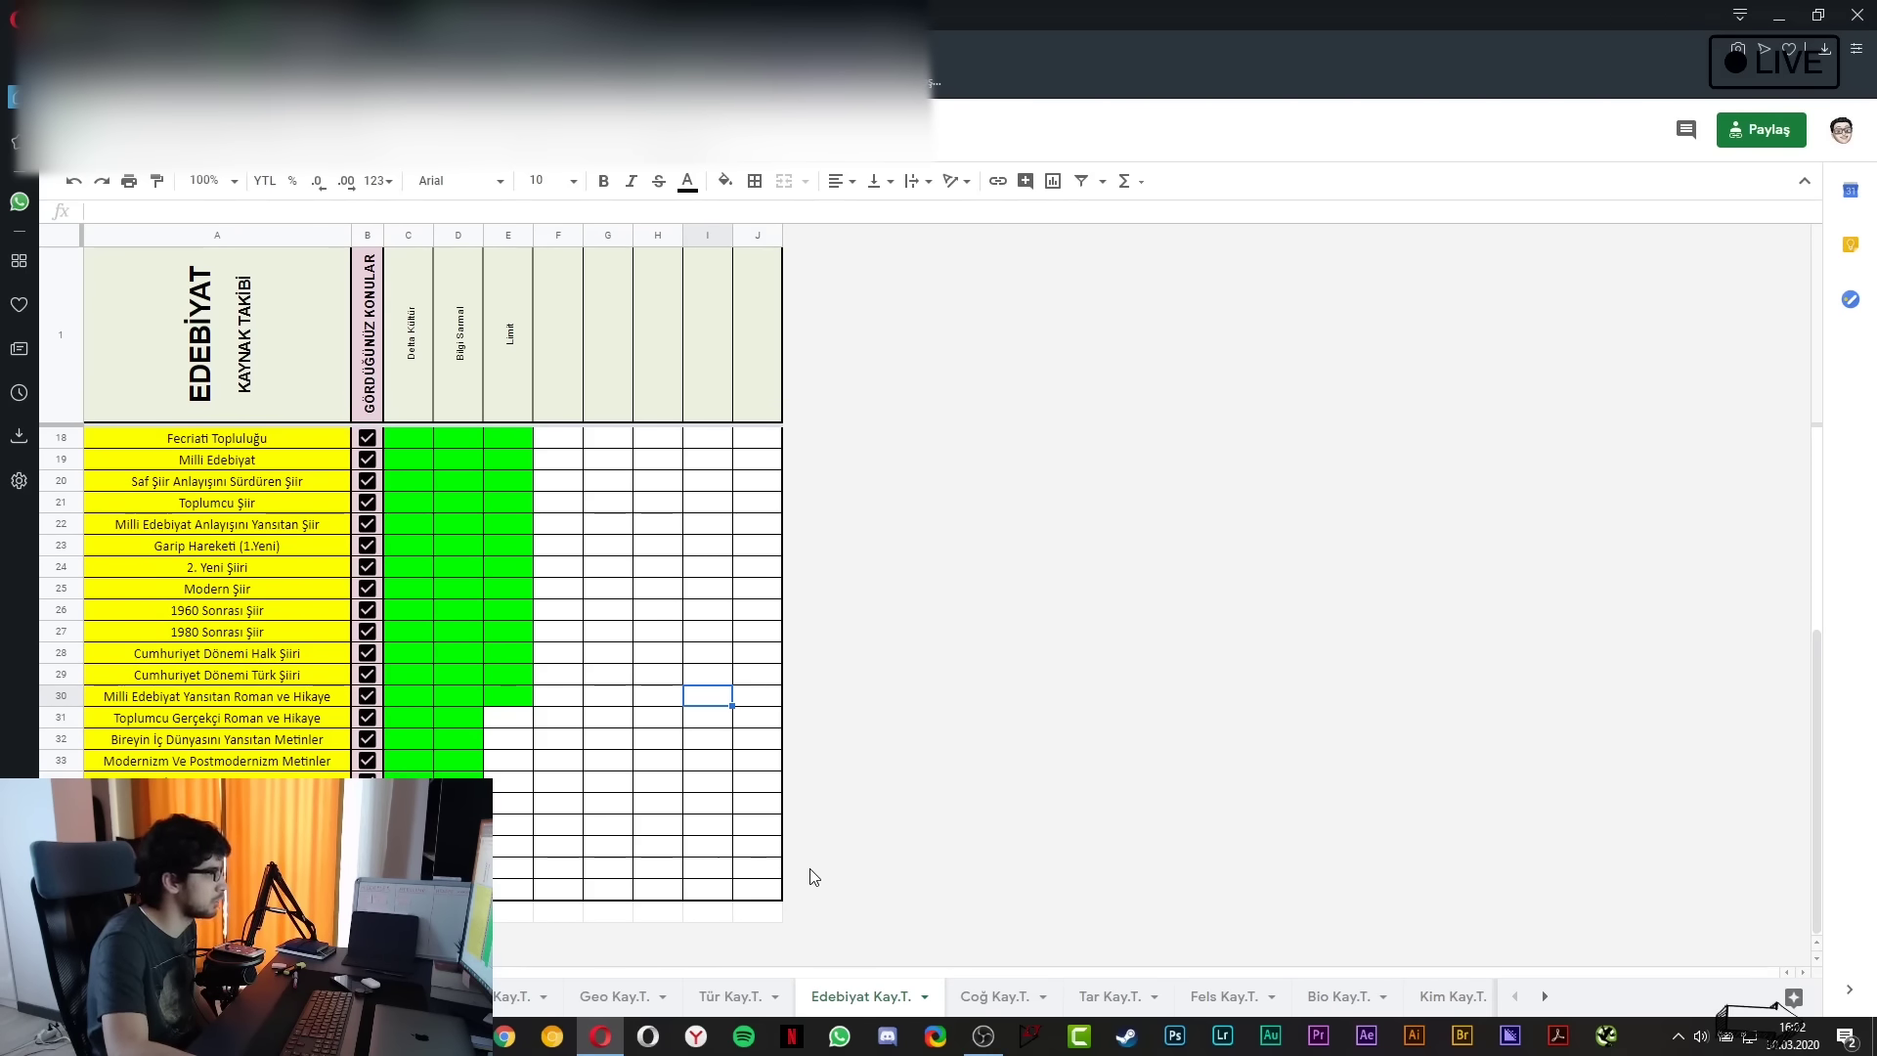
click(607, 783)
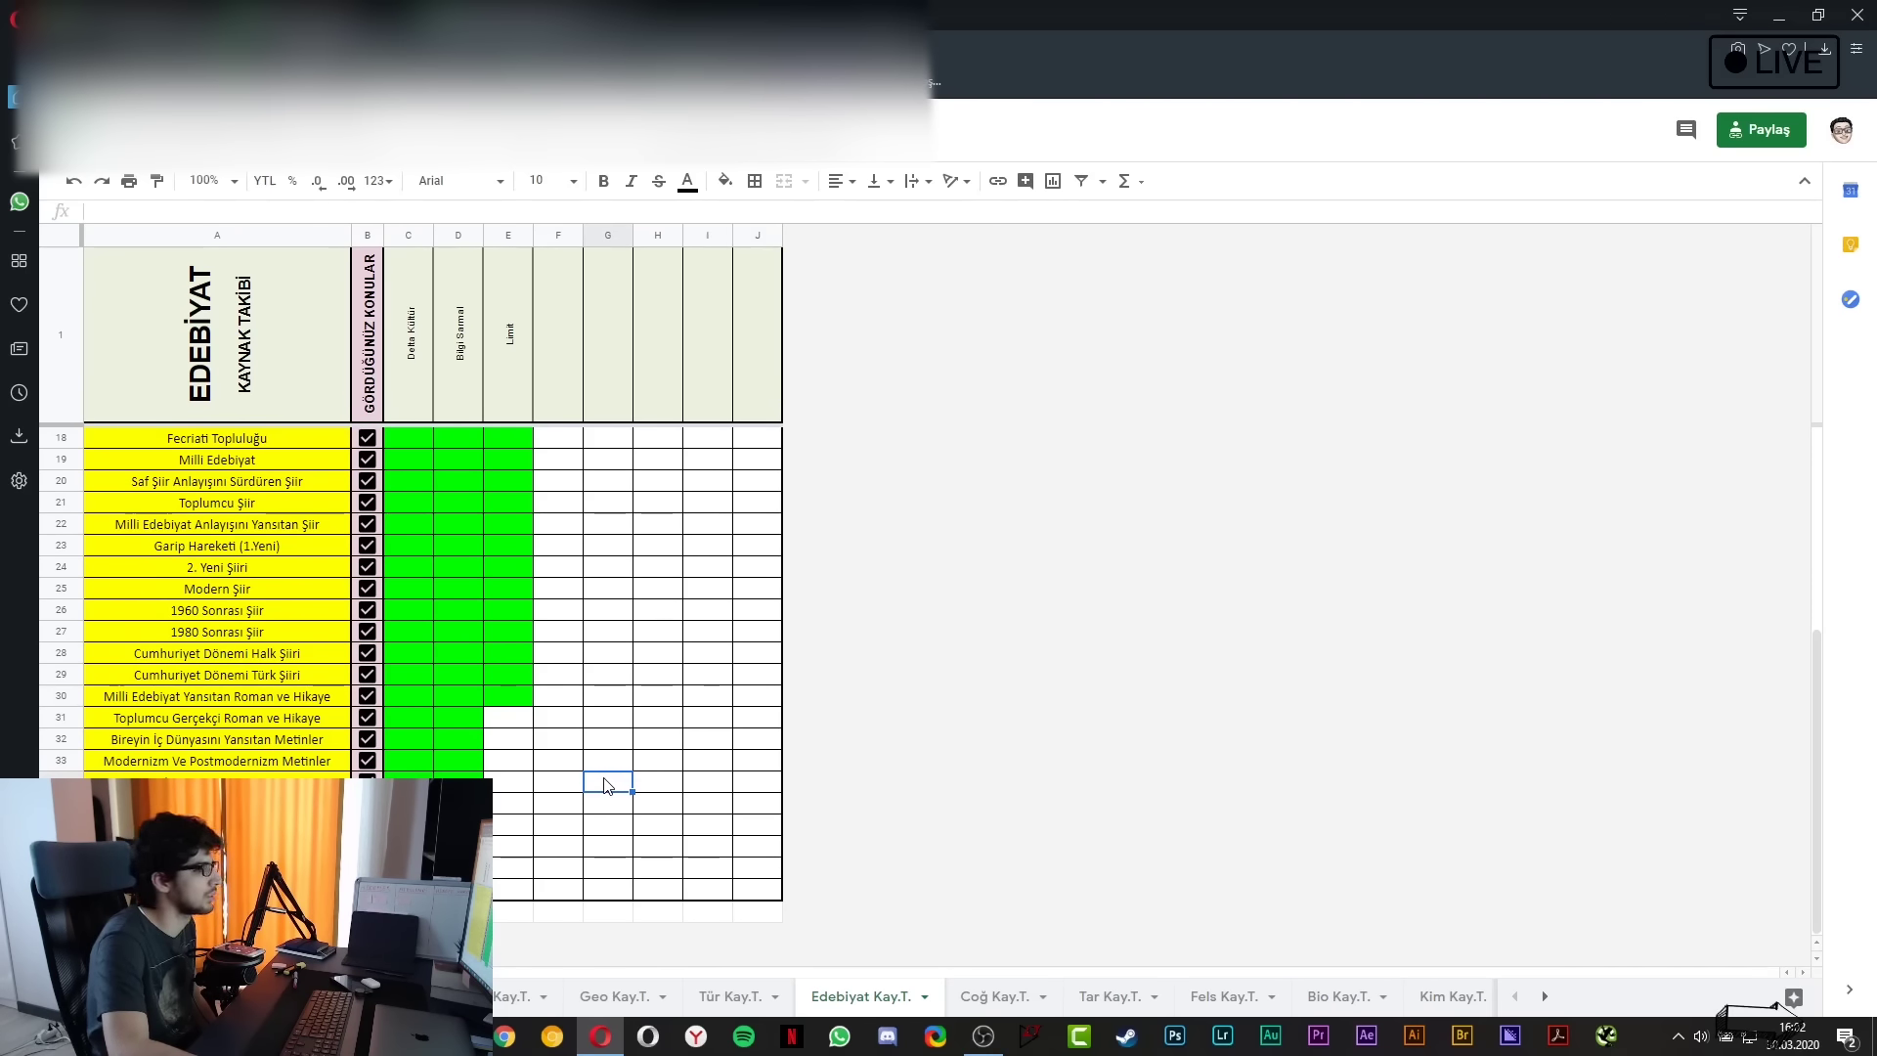
click(567, 725)
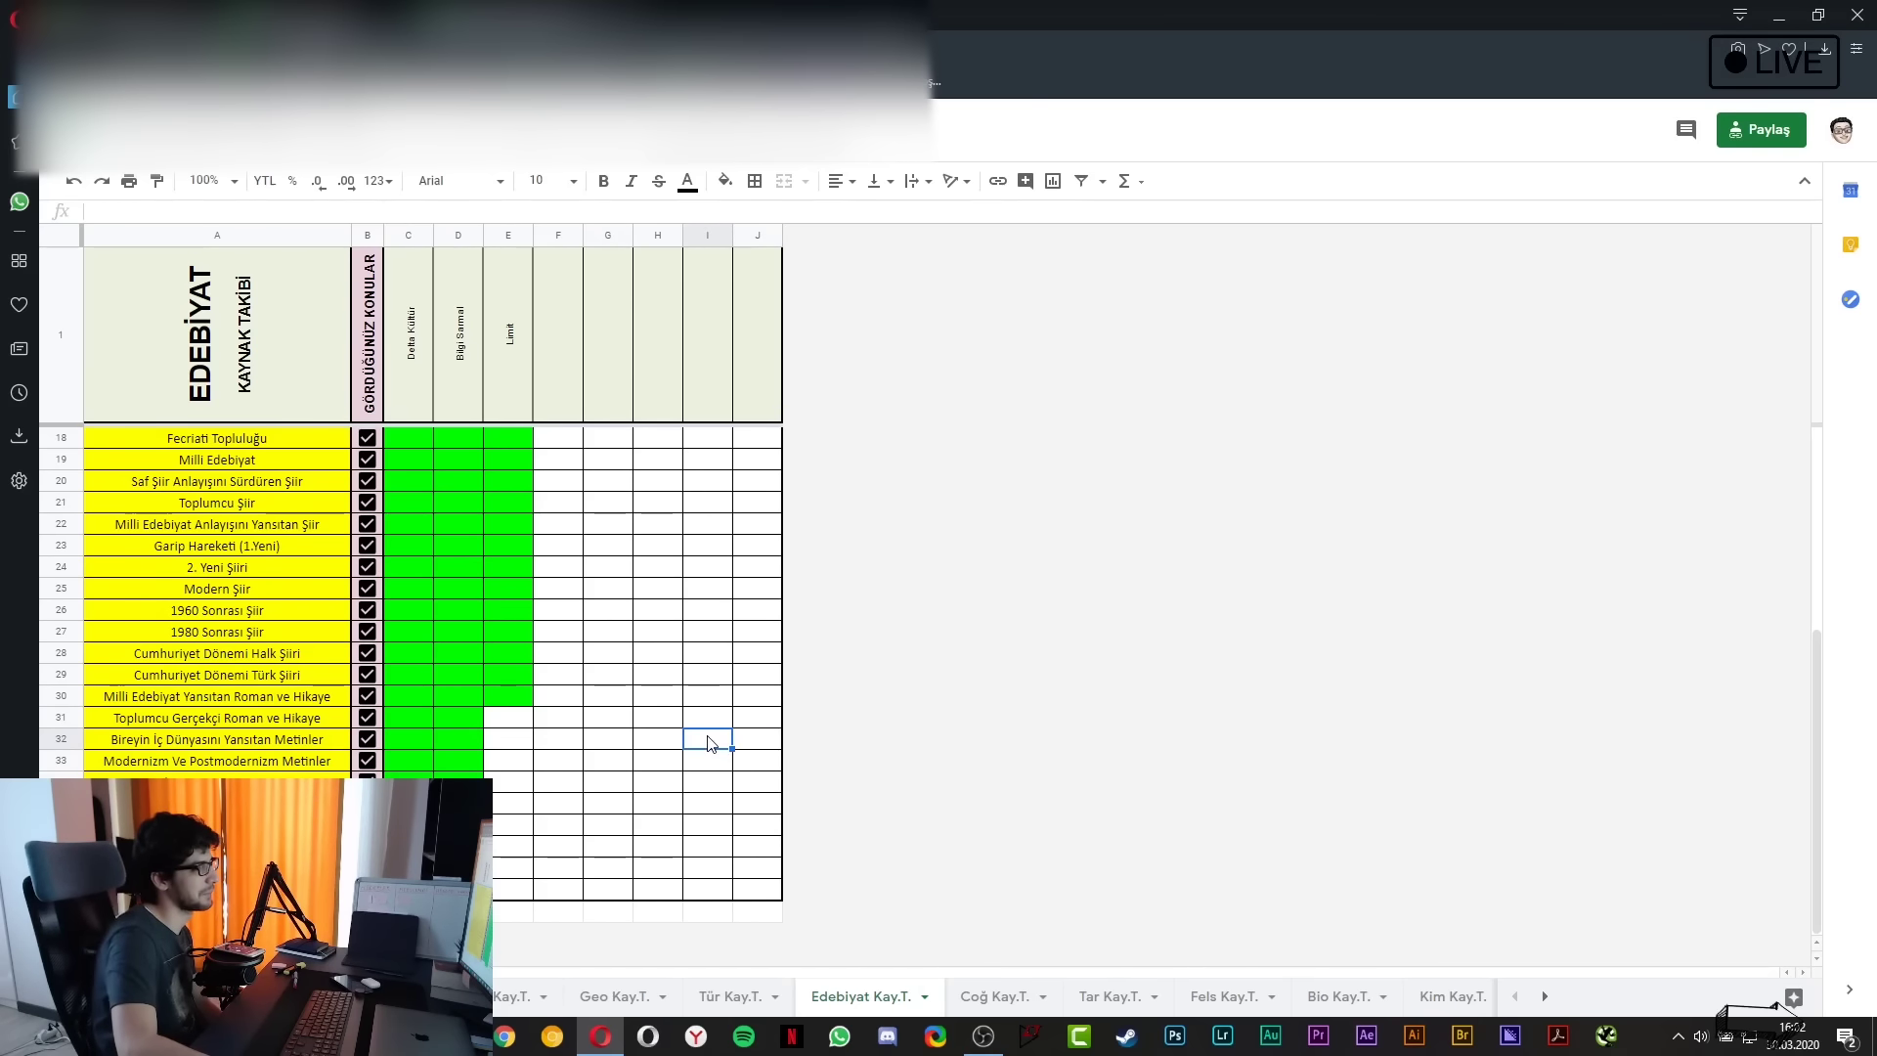
click(677, 724)
key(Left)
key(Left)
key(Left)
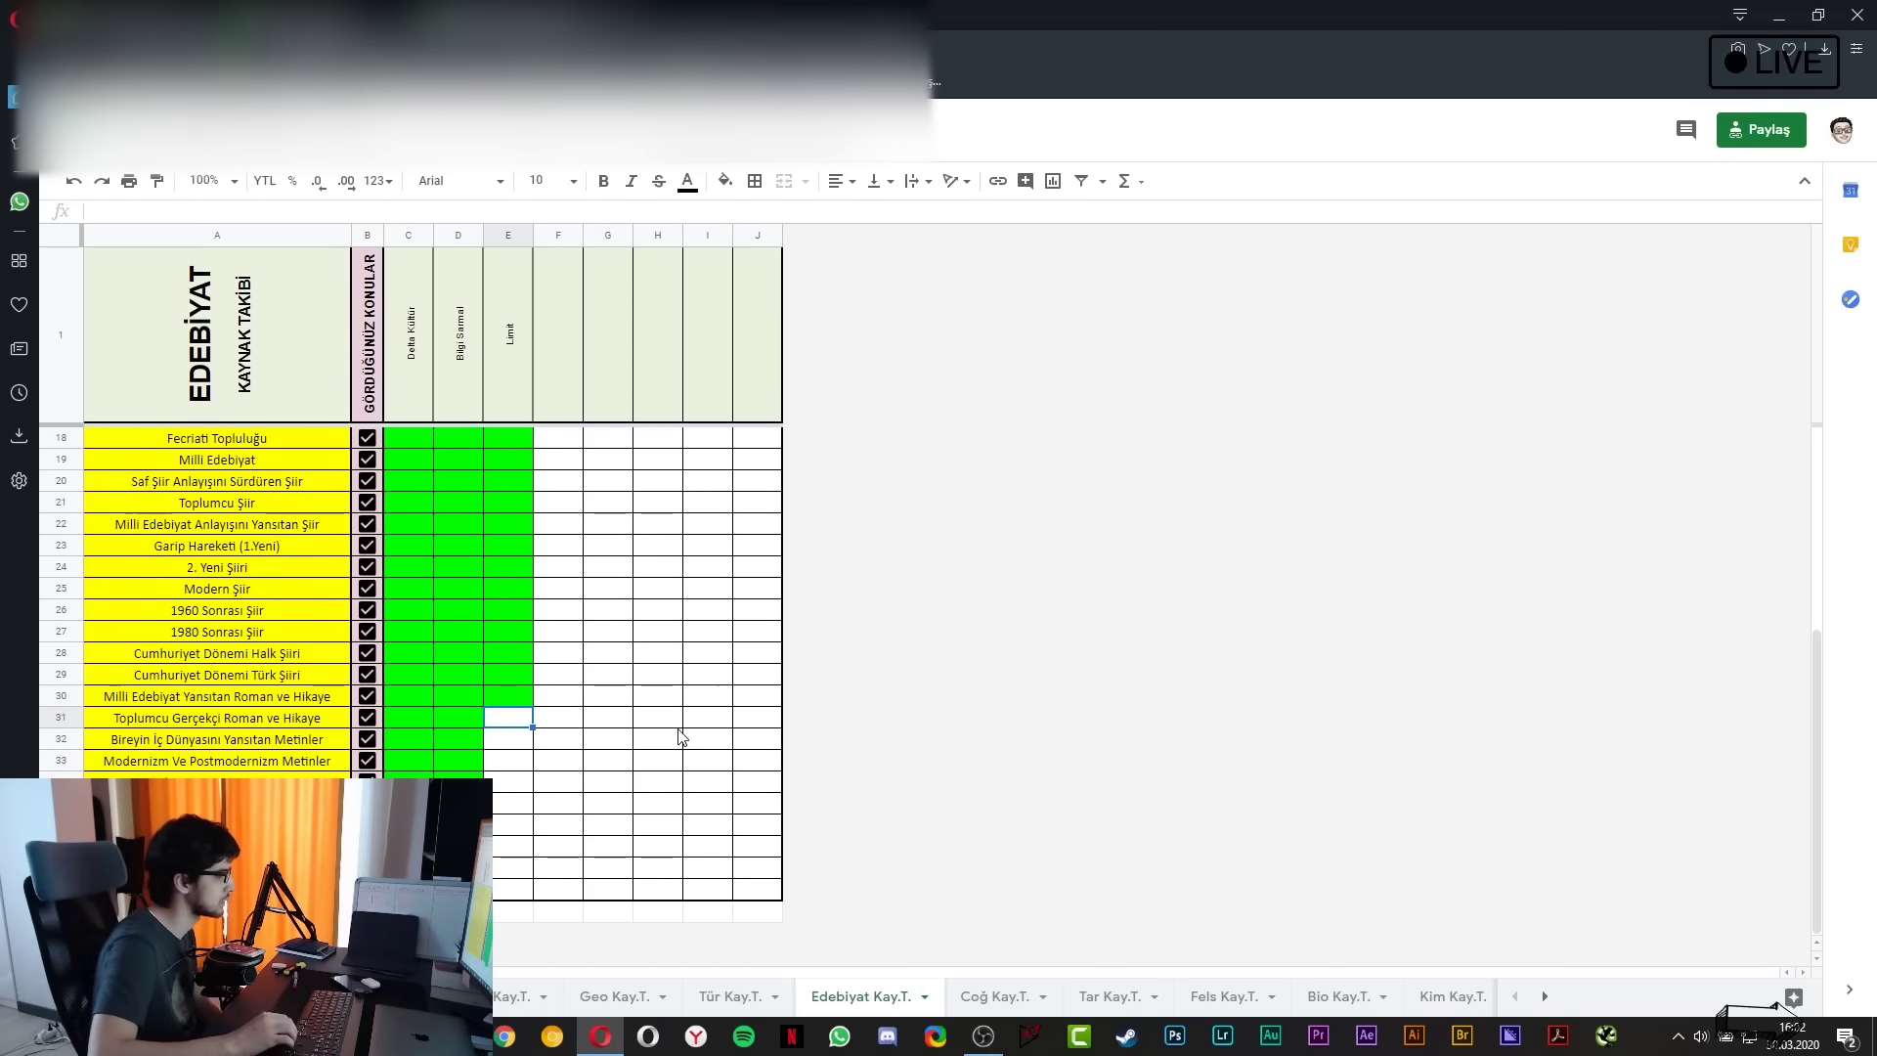
key(Up)
key(Down)
key(Down)
key(Down)
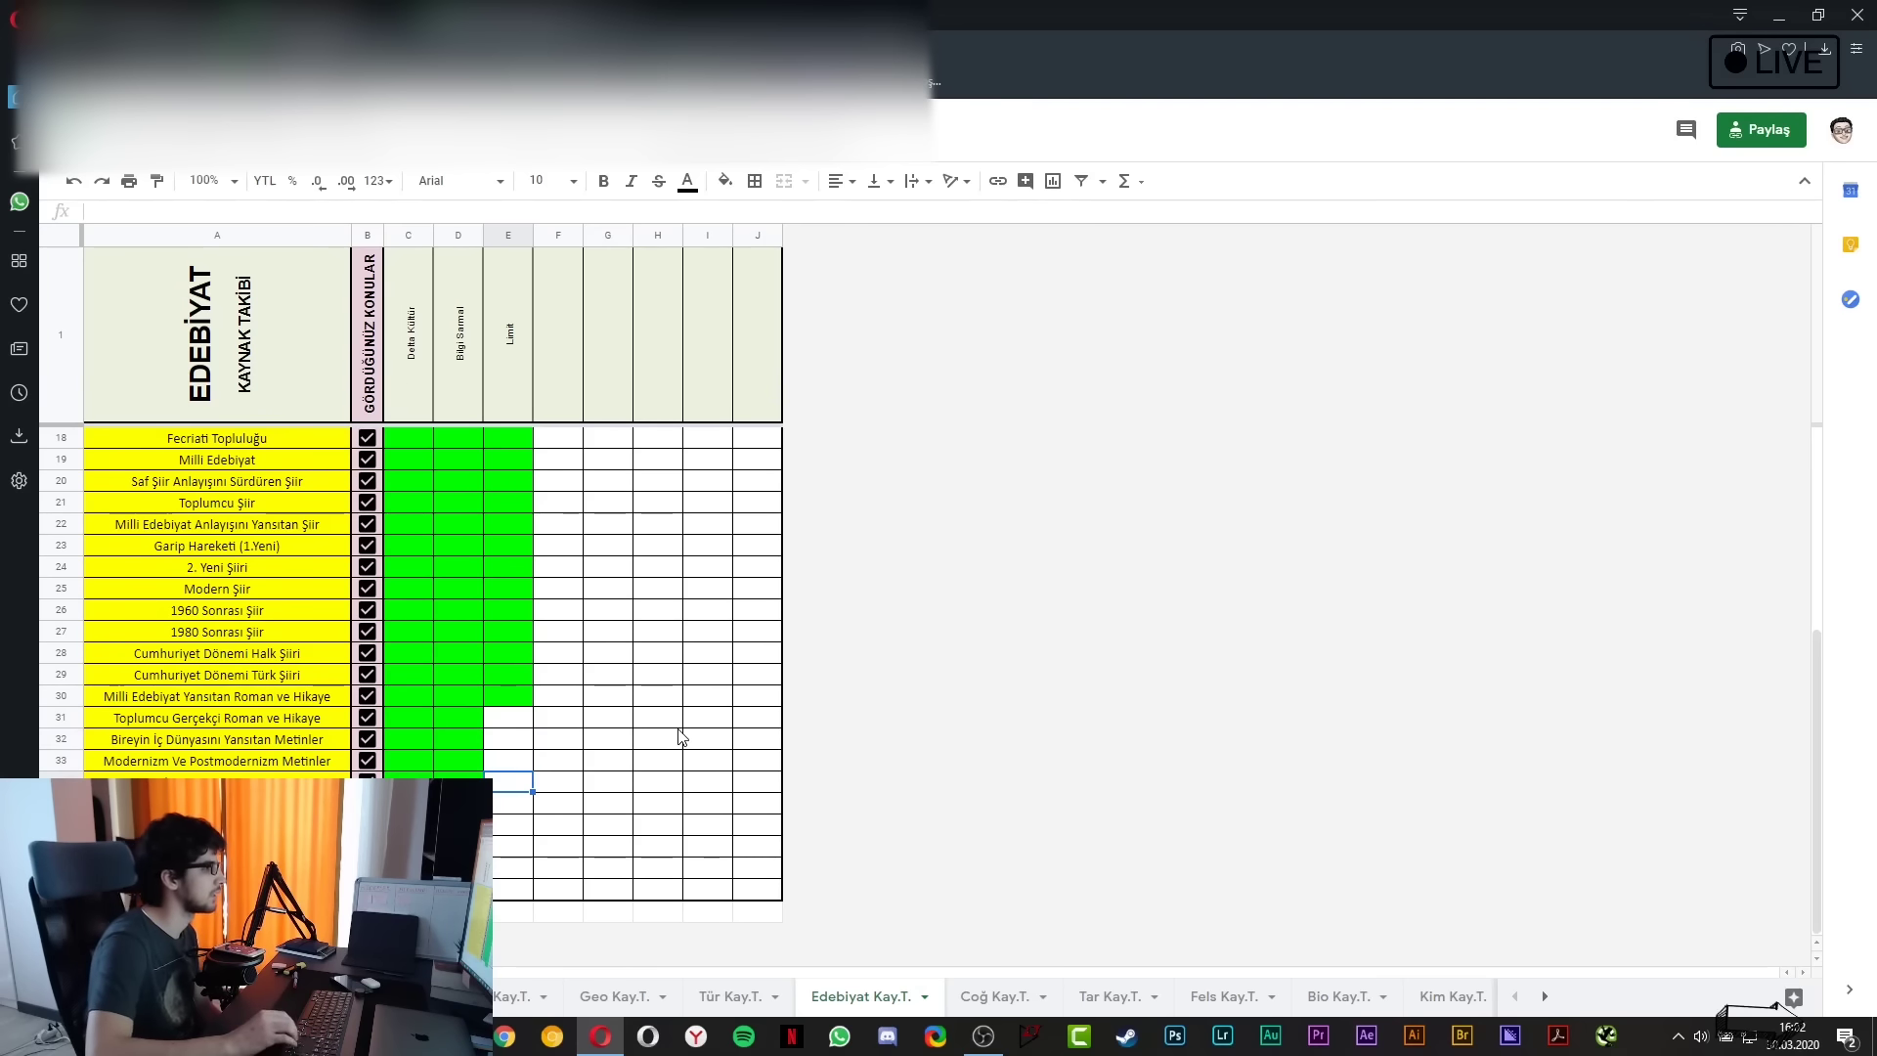